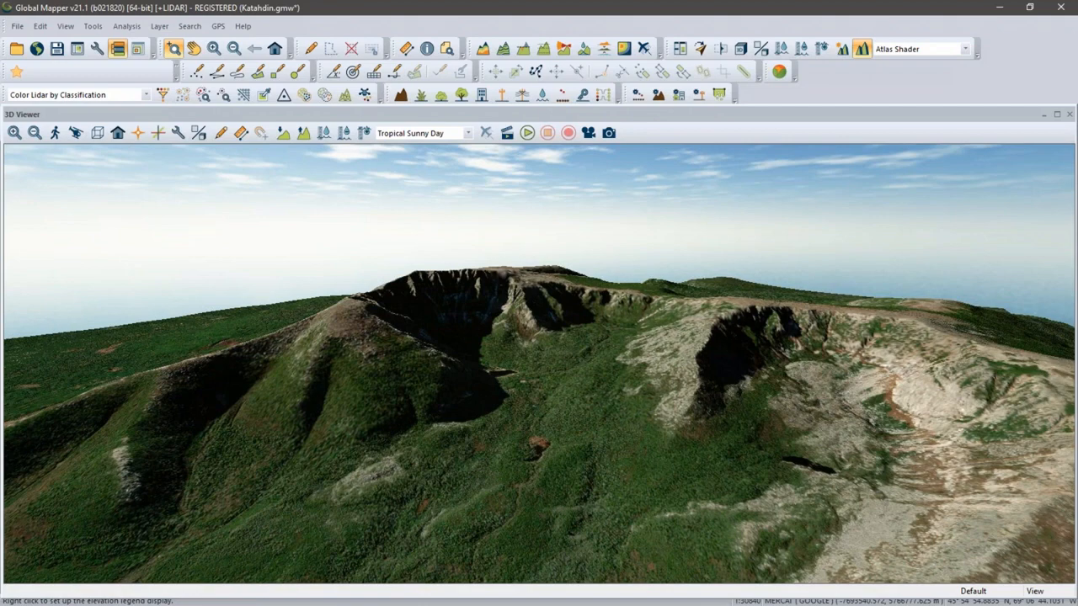
- Look around the terrain in 3D, then close the 3D viewer and hide the Katahdin_Imagery.jp2 layer
{"action": "mouse_move", "coordinate": [308, 303]}
{"action": "left_mouse_down"}
{"action": "mouse_move", "coordinate": [362, 349]}
{"action": "mouse_move", "coordinate": [491, 321]}
{"action": "mouse_move", "coordinate": [532, 342]}
{"action": "left_mouse_up"}
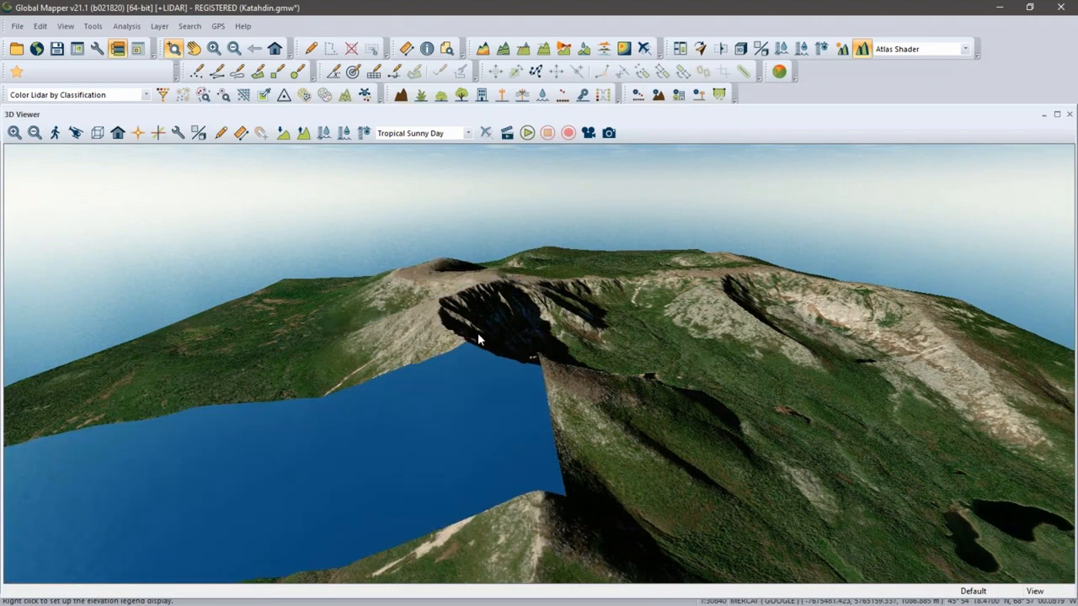
{"action": "scroll", "coordinate": [482, 326], "scroll_direction": "up", "scroll_amount": 3}
{"action": "mouse_move", "coordinate": [632, 371]}
{"action": "left_mouse_down"}
{"action": "mouse_move", "coordinate": [548, 409]}
{"action": "mouse_move", "coordinate": [454, 429]}
{"action": "mouse_move", "coordinate": [409, 424]}
{"action": "left_mouse_up"}
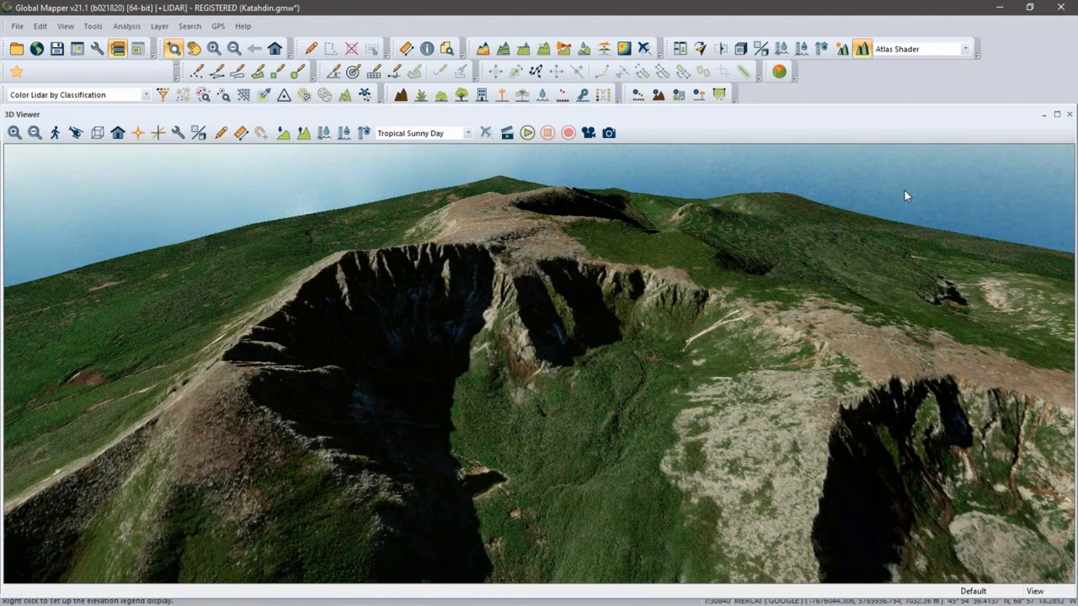
{"action": "left_click", "coordinate": [1069, 114]}
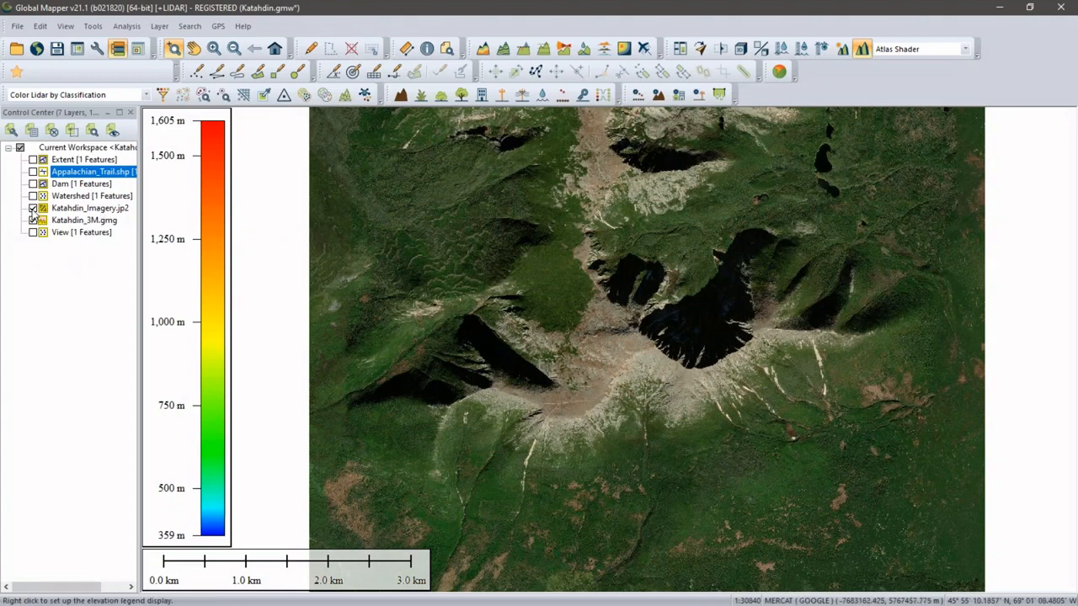
{"action": "left_click", "coordinate": [33, 209]}
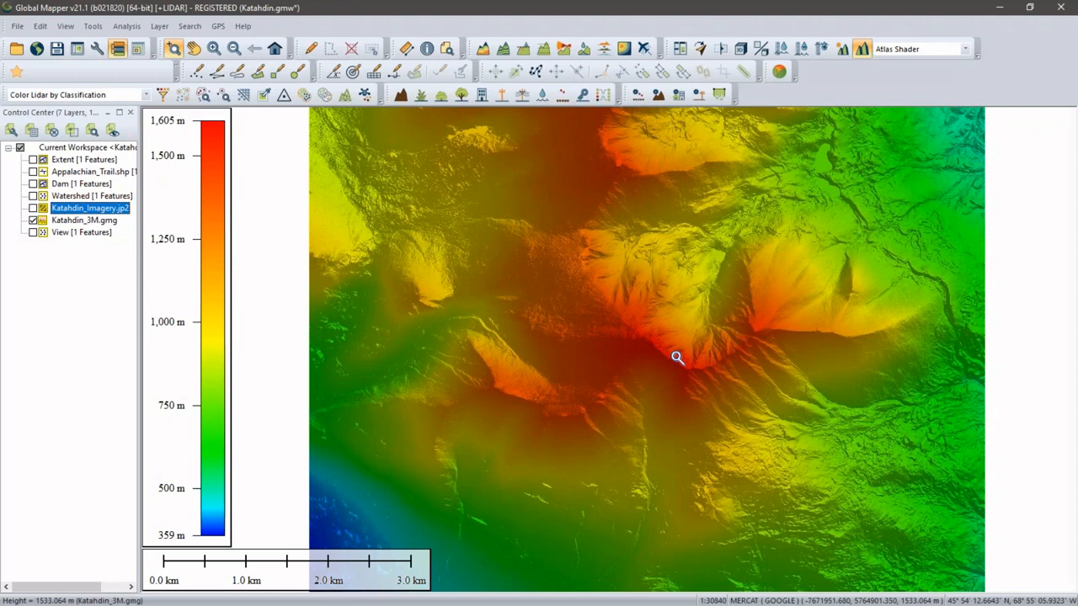
- Shade the Katahdin_3M.gmg terrain with the Slope Shader
{"action": "left_click", "coordinate": [966, 50]}
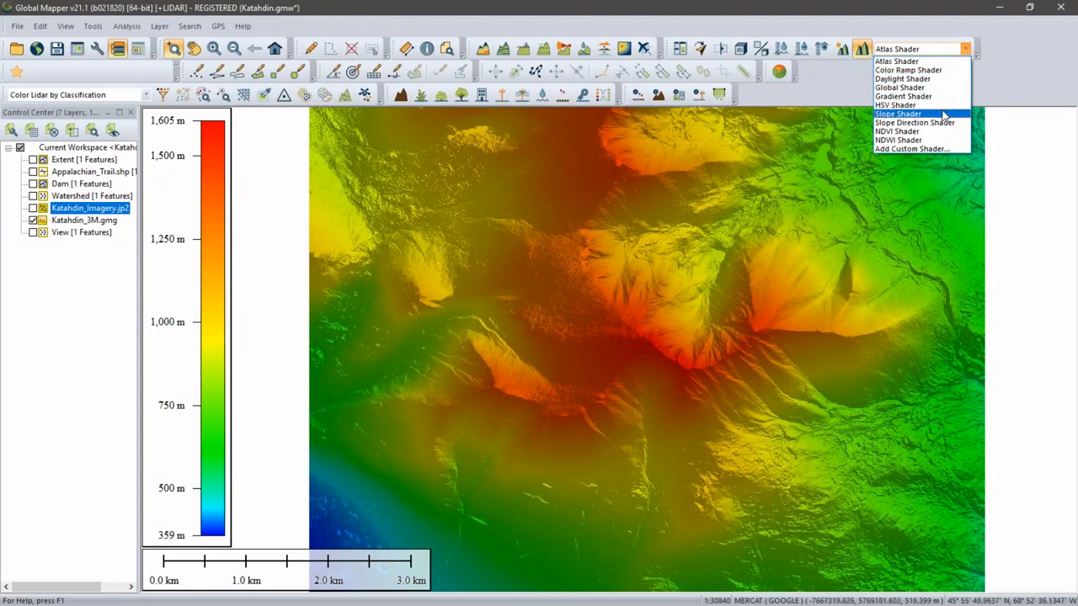
{"action": "left_click", "coordinate": [898, 114]}
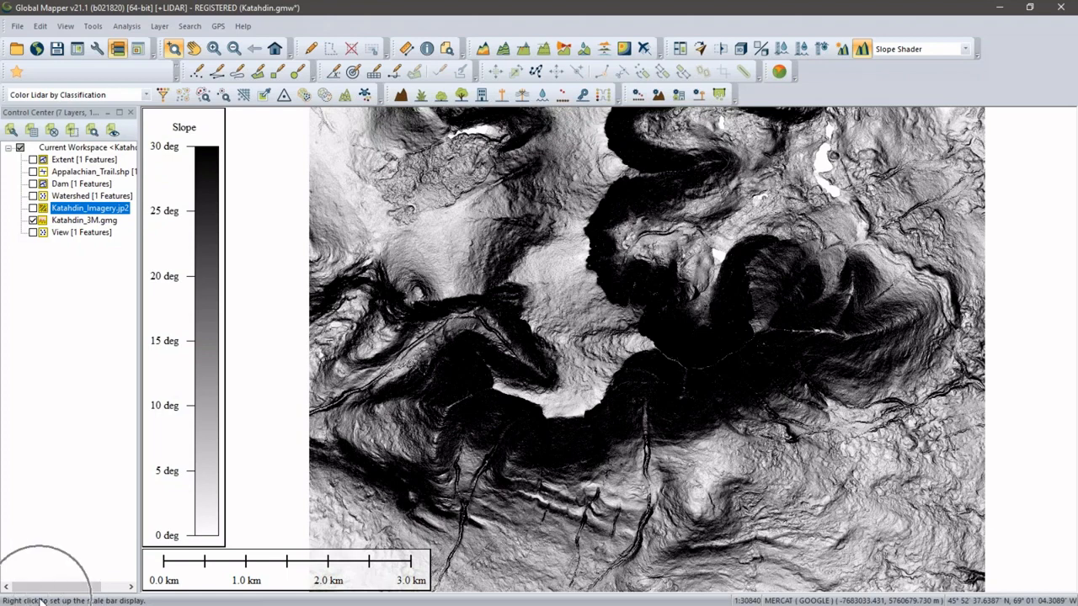
{"action": "key", "text": "ctrl"}
{"action": "key", "text": "ctrl"}
{"action": "key", "text": "ctrl"}
{"action": "key", "text": "ctrl"}
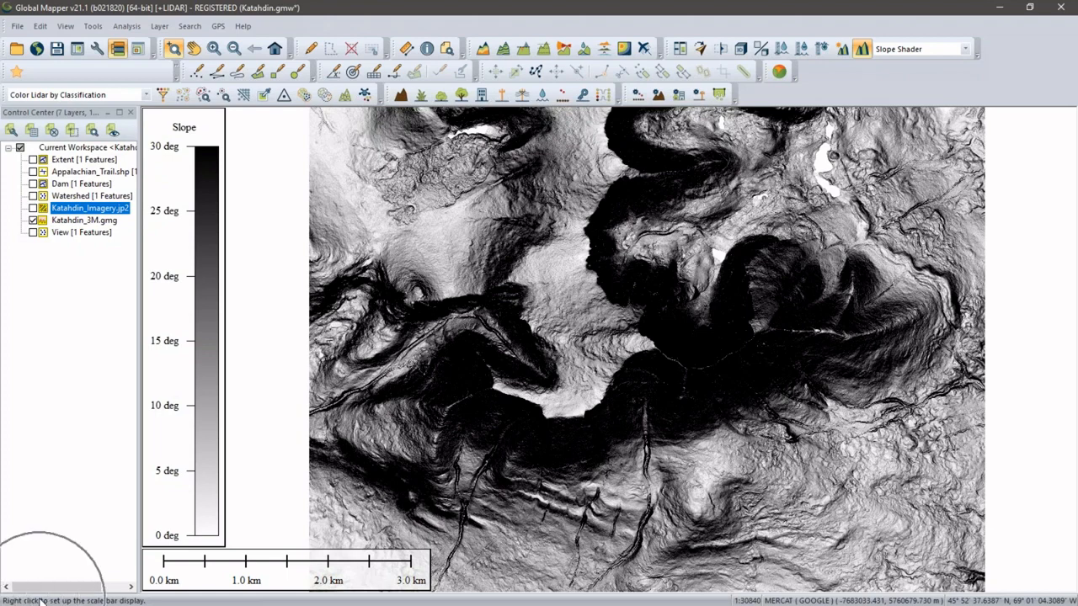
{"action": "key", "text": "ctrl"}
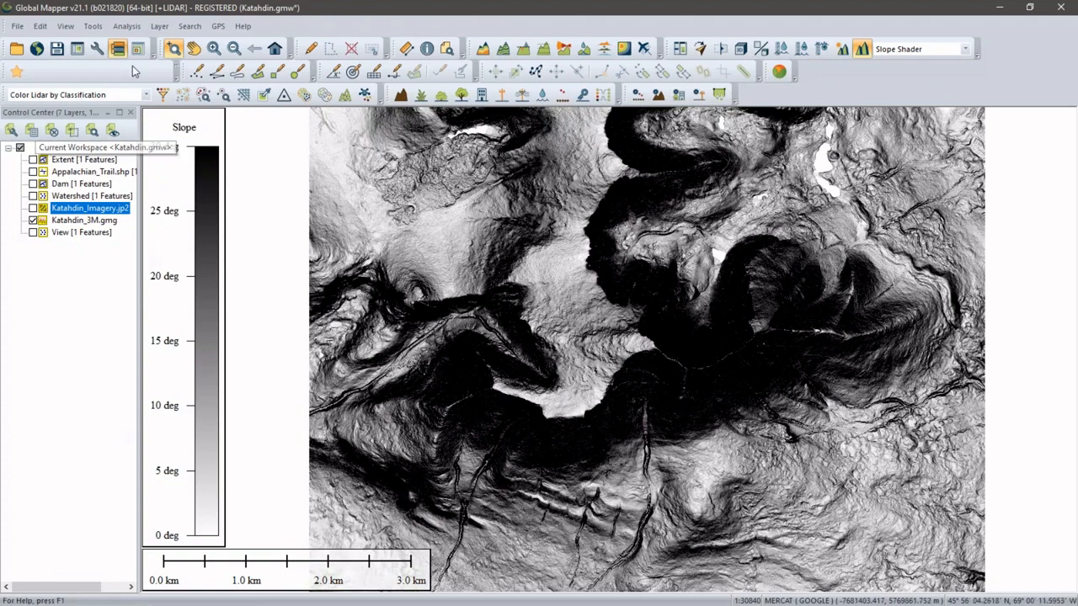
{"action": "left_click", "coordinate": [68, 32]}
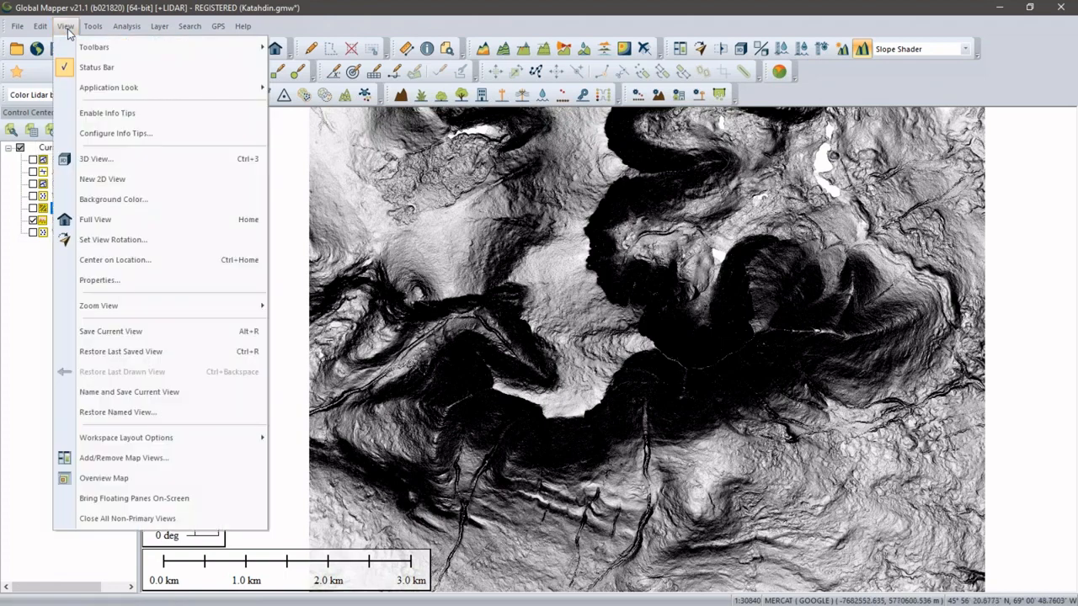
{"action": "mouse_move", "coordinate": [53, 30]}
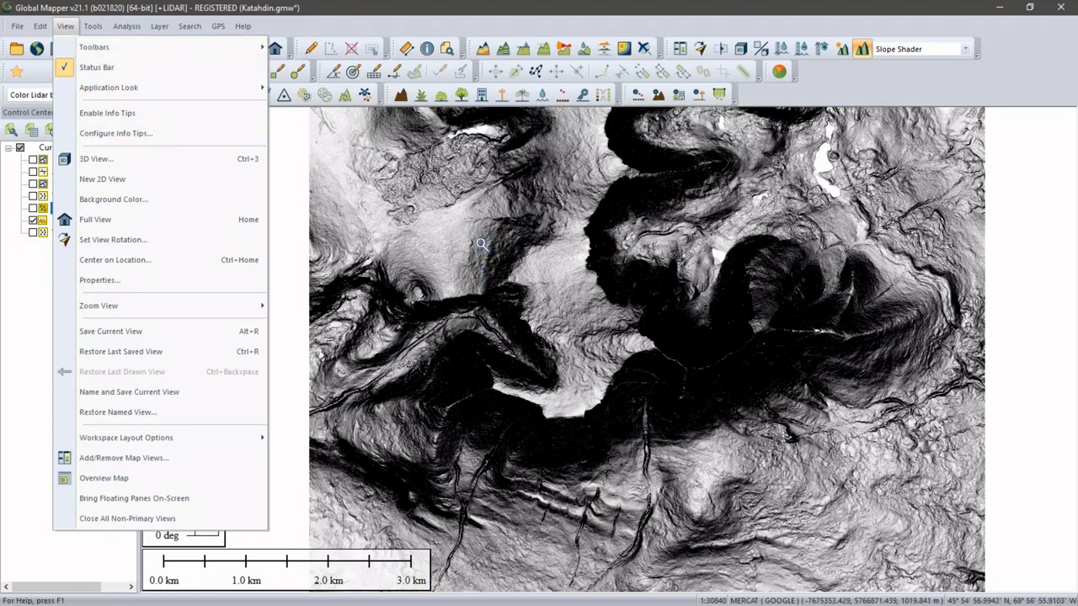
{"action": "key", "text": "Escape"}
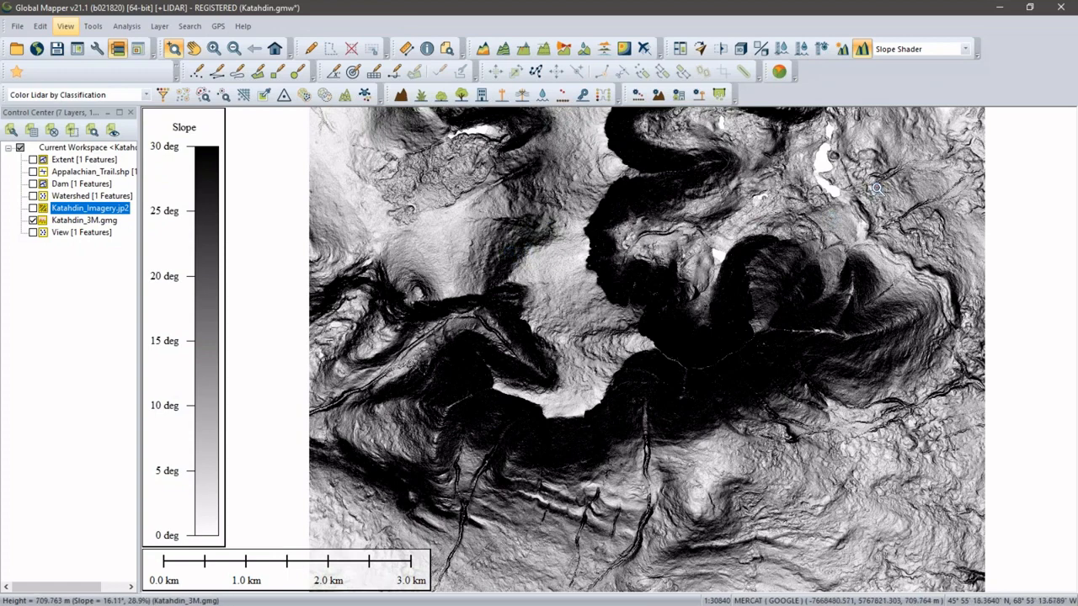
- Switch the terrain shading to the Slope Direction Shader
{"action": "left_click", "coordinate": [924, 52]}
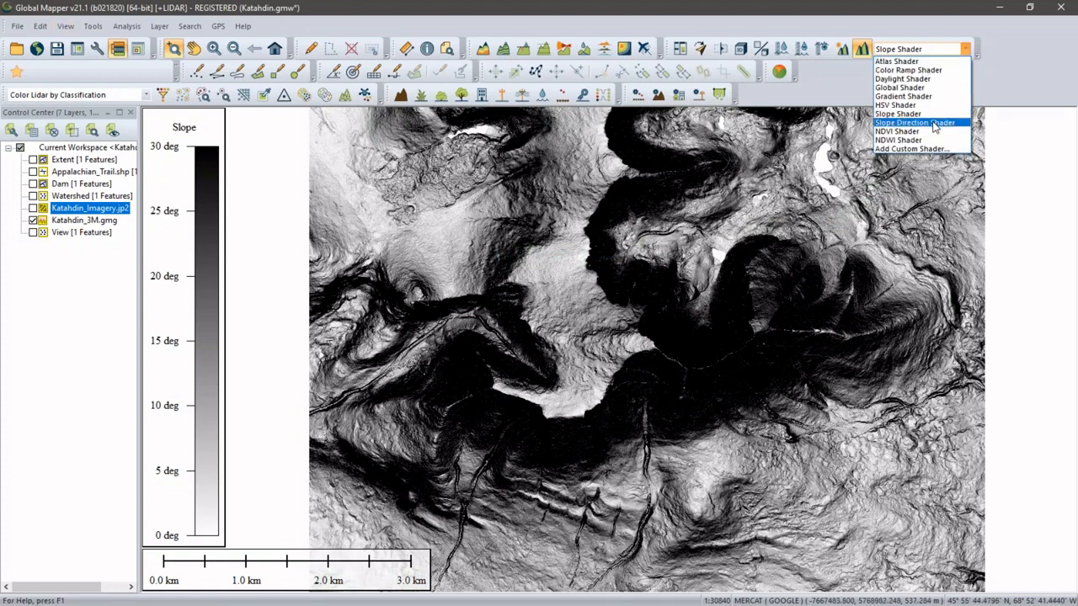
{"action": "left_click", "coordinate": [934, 128]}
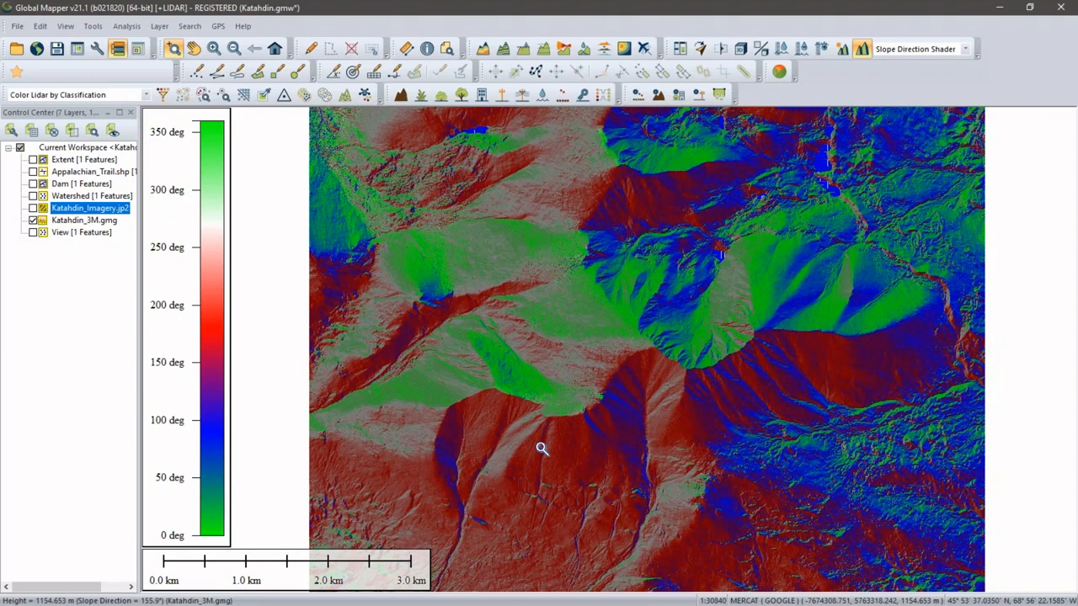
- Start a new custom shader and add a dark green color entry at 1 meter
{"action": "left_click", "coordinate": [965, 49]}
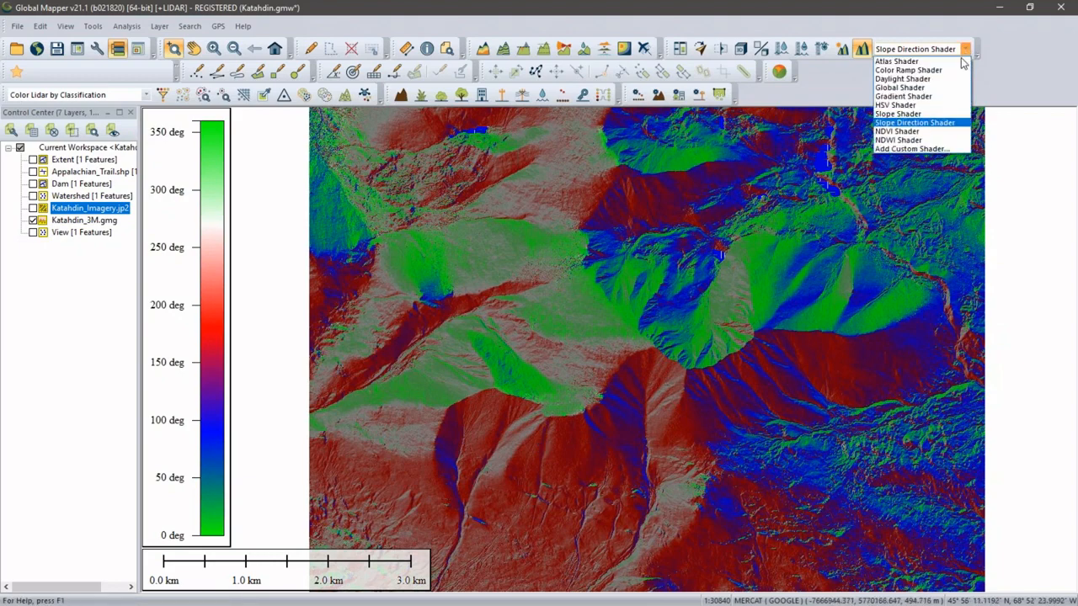
{"action": "left_click", "coordinate": [944, 150]}
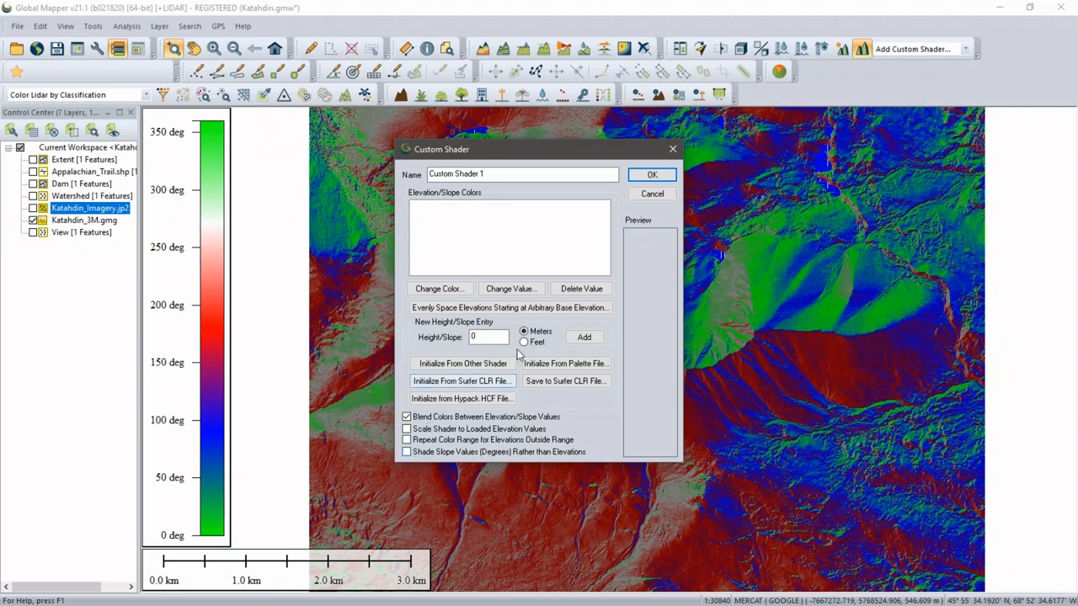
{"action": "left_click_drag", "start_coordinate": [495, 337], "coordinate": [473, 337]}
{"action": "type", "text": "1"}
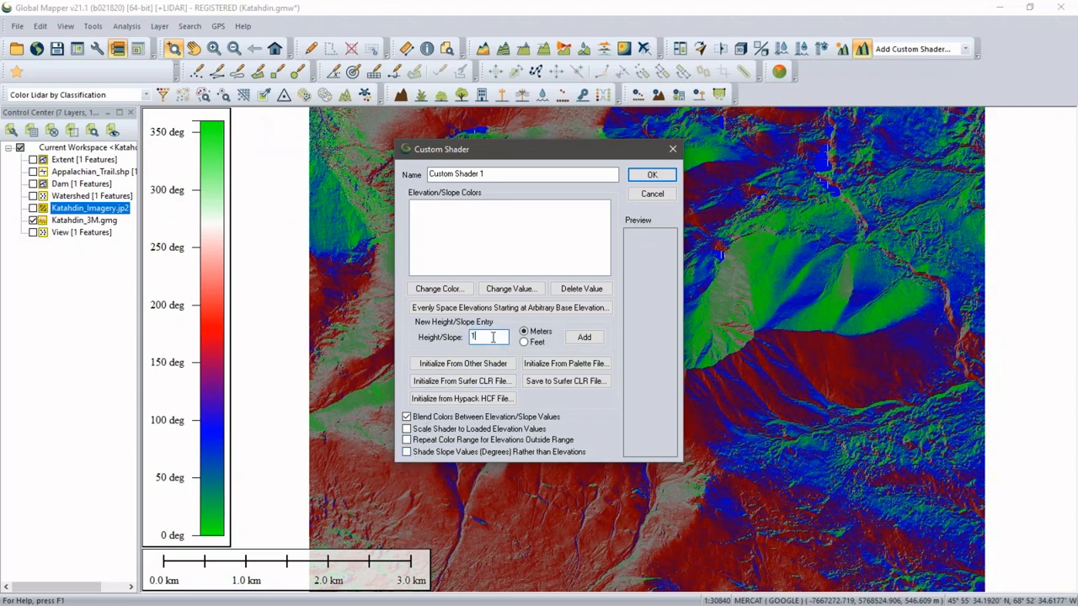
{"action": "left_click", "coordinate": [585, 337]}
{"action": "left_click", "coordinate": [431, 268]}
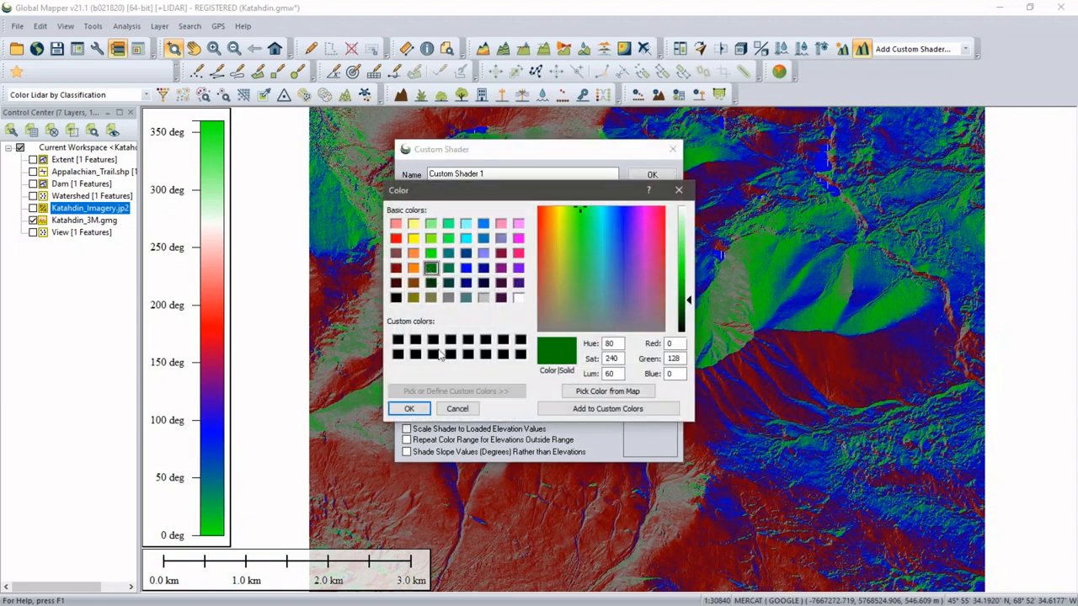
{"action": "left_click", "coordinate": [410, 408]}
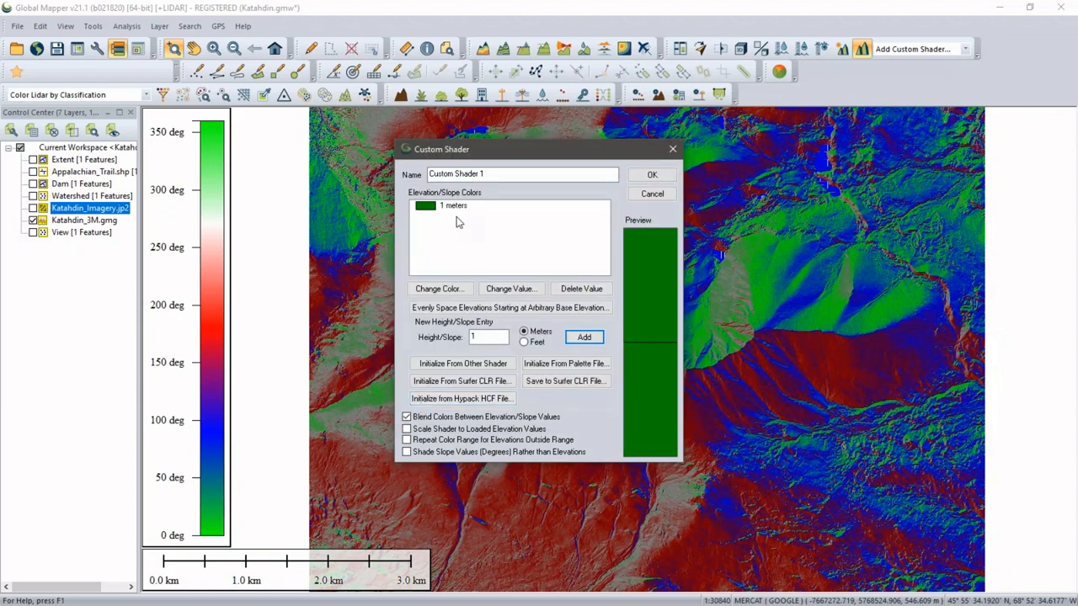
- Add a white color entry at 10 meters and enable scaling the shader to the loaded elevation values
{"action": "left_click", "coordinate": [482, 338]}
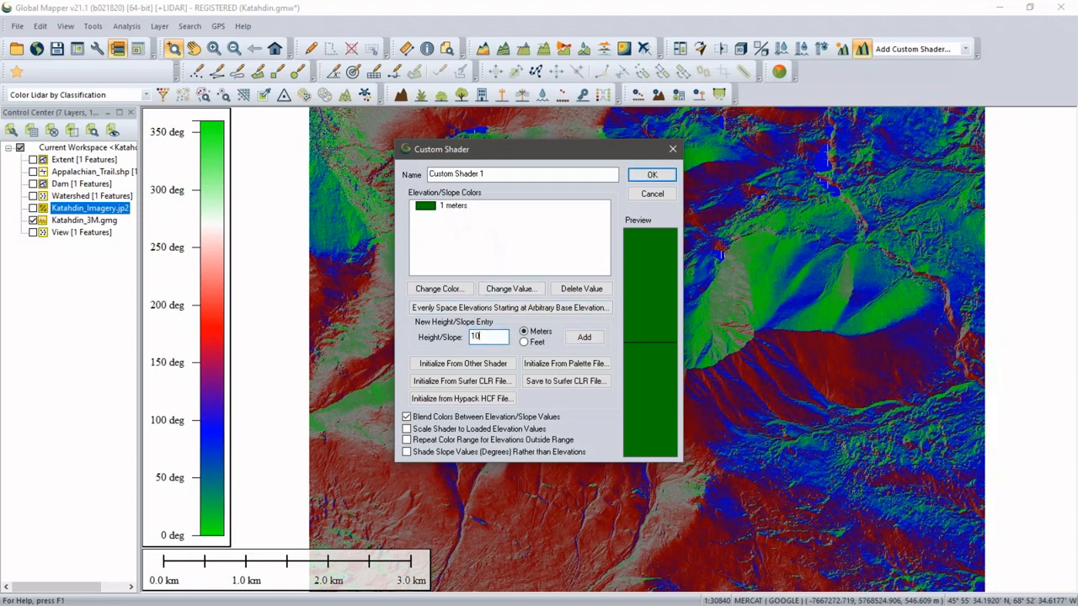
{"action": "left_click", "coordinate": [576, 339]}
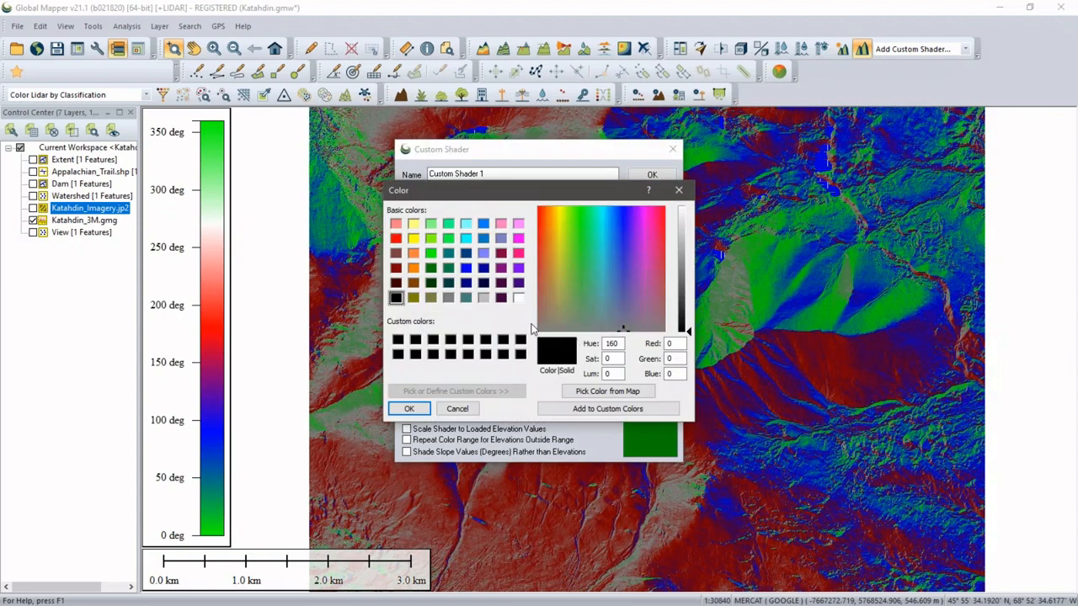
{"action": "left_click", "coordinate": [520, 300]}
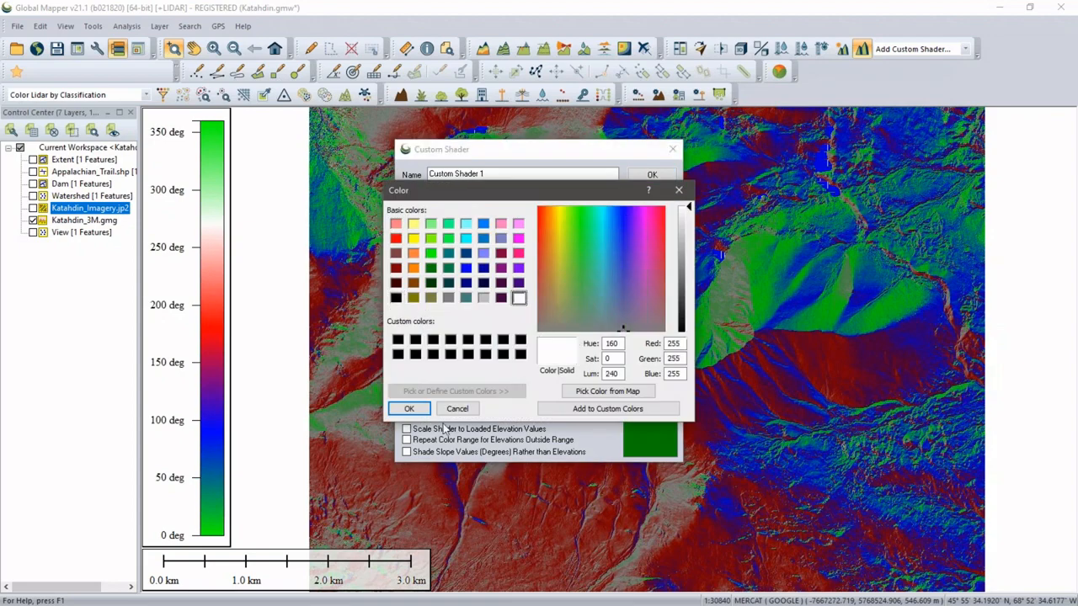
{"action": "left_click", "coordinate": [409, 409]}
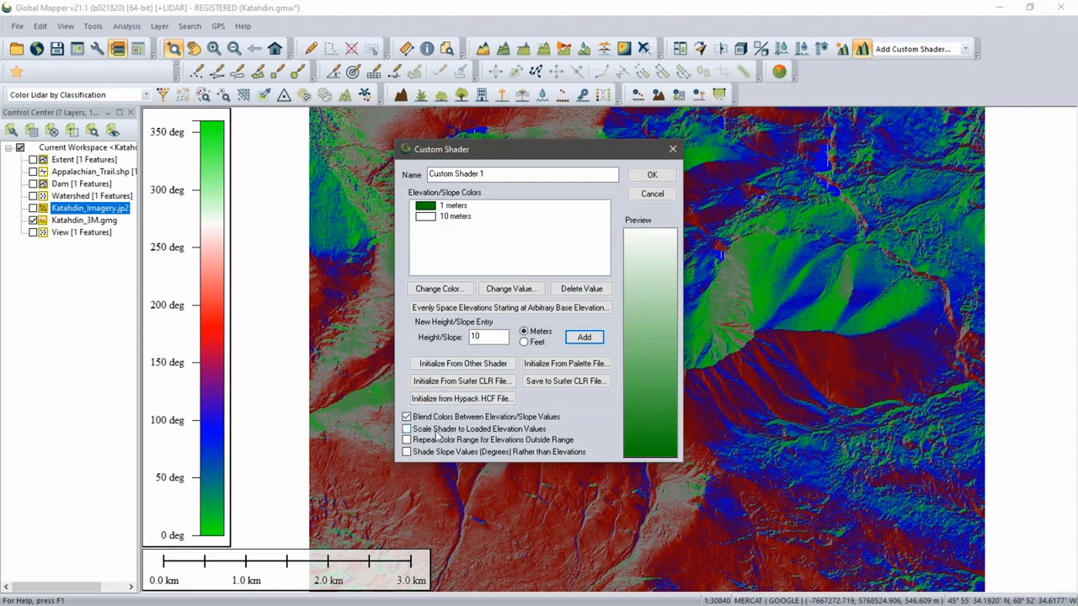
{"action": "left_click", "coordinate": [406, 429]}
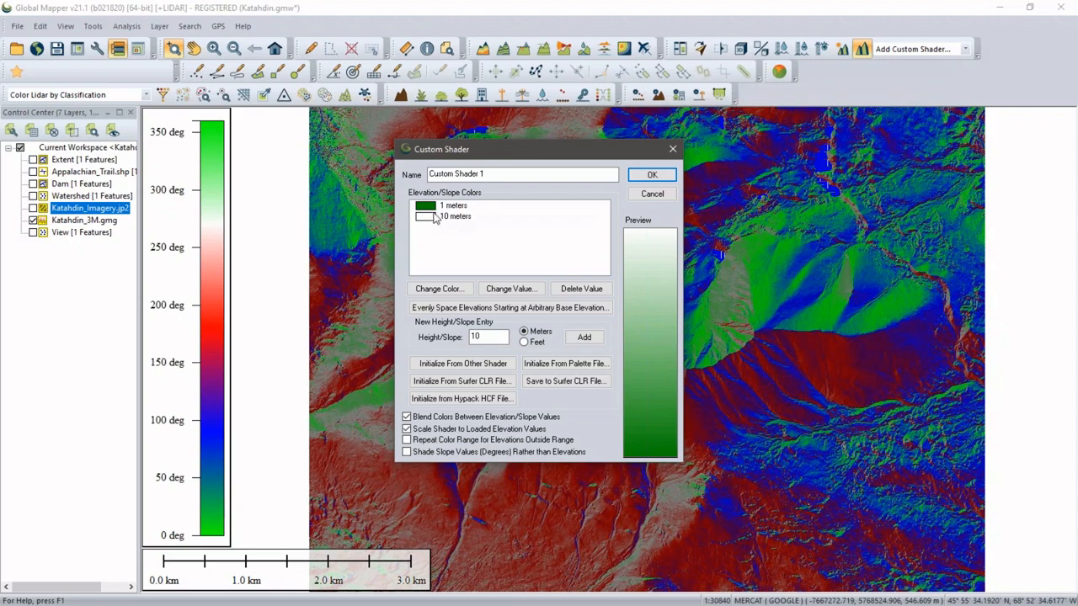
- Add a brown color entry at 10 meters to the custom shader
{"action": "left_click", "coordinate": [589, 338]}
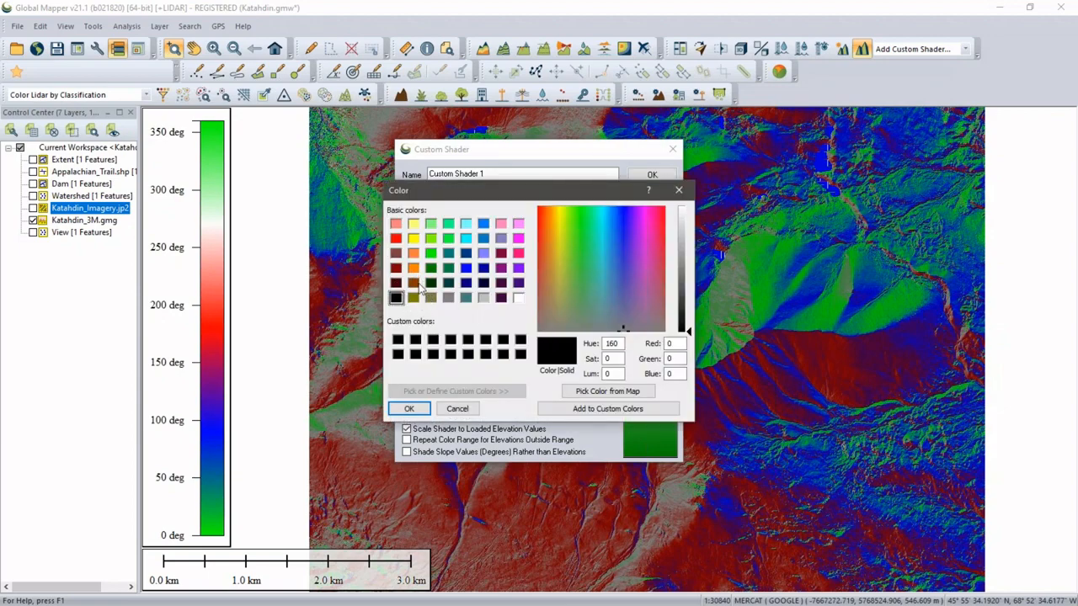
{"action": "left_click", "coordinate": [418, 287]}
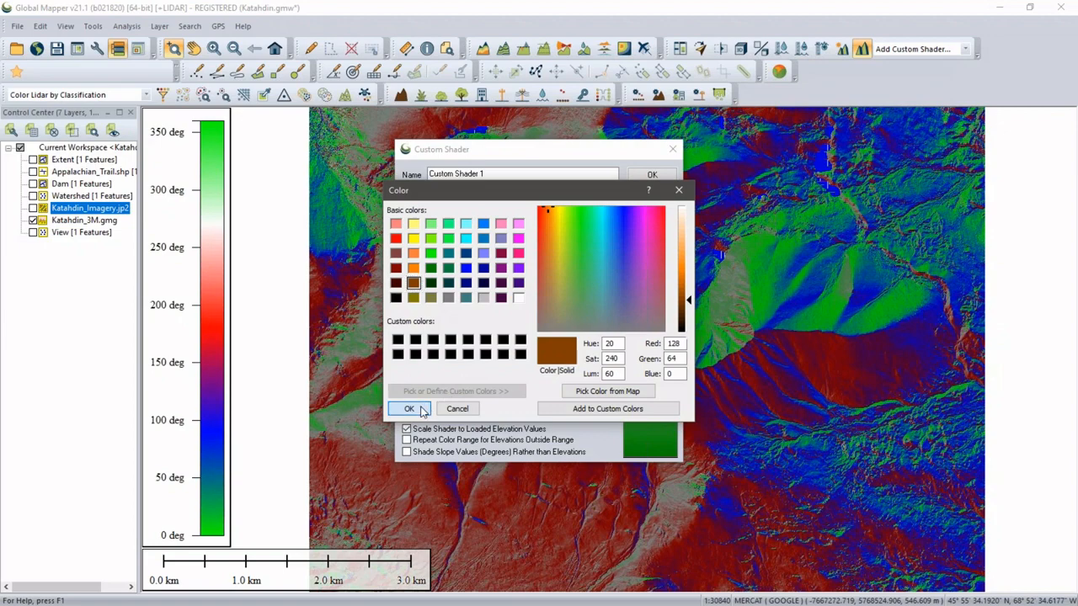
{"action": "left_click", "coordinate": [409, 409]}
{"action": "left_click", "coordinate": [486, 336]}
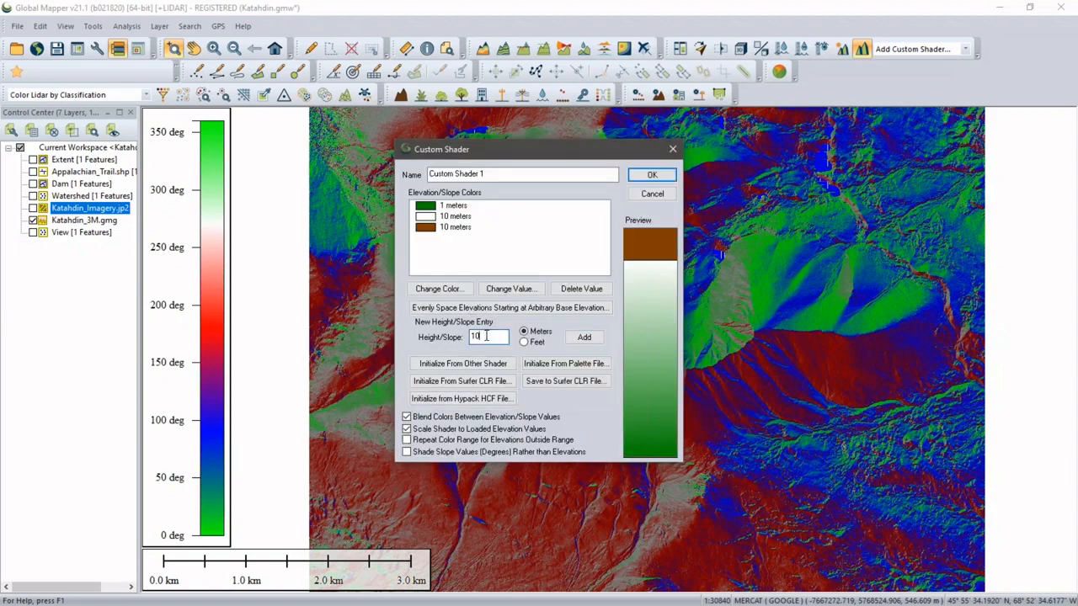
- Set the white entry's elevation to 5 meters and apply the custom shader to the terrain
{"action": "left_click", "coordinate": [456, 218]}
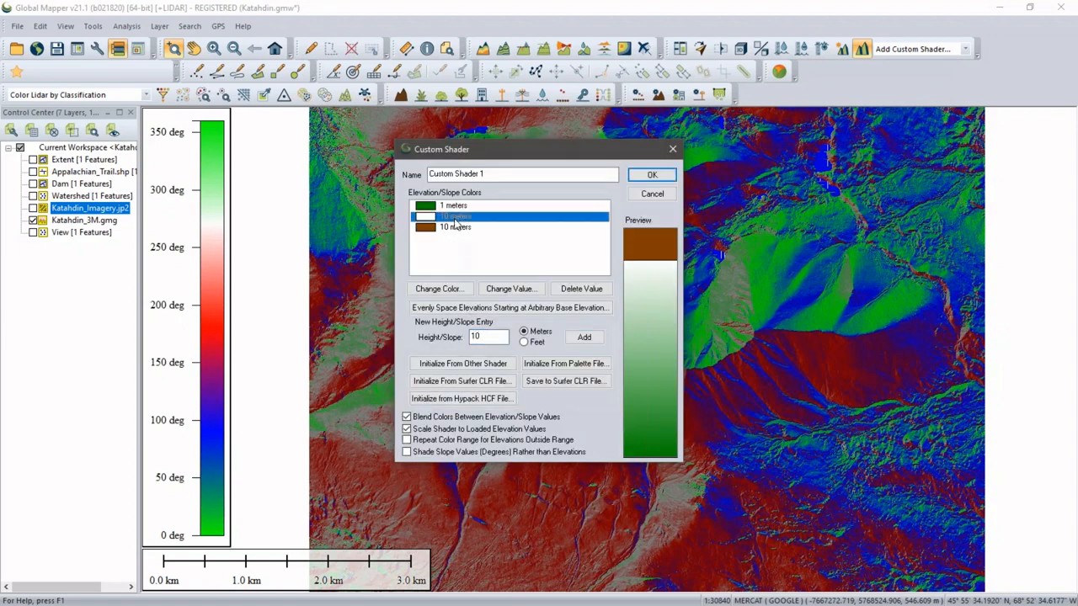
{"action": "left_click", "coordinate": [506, 297]}
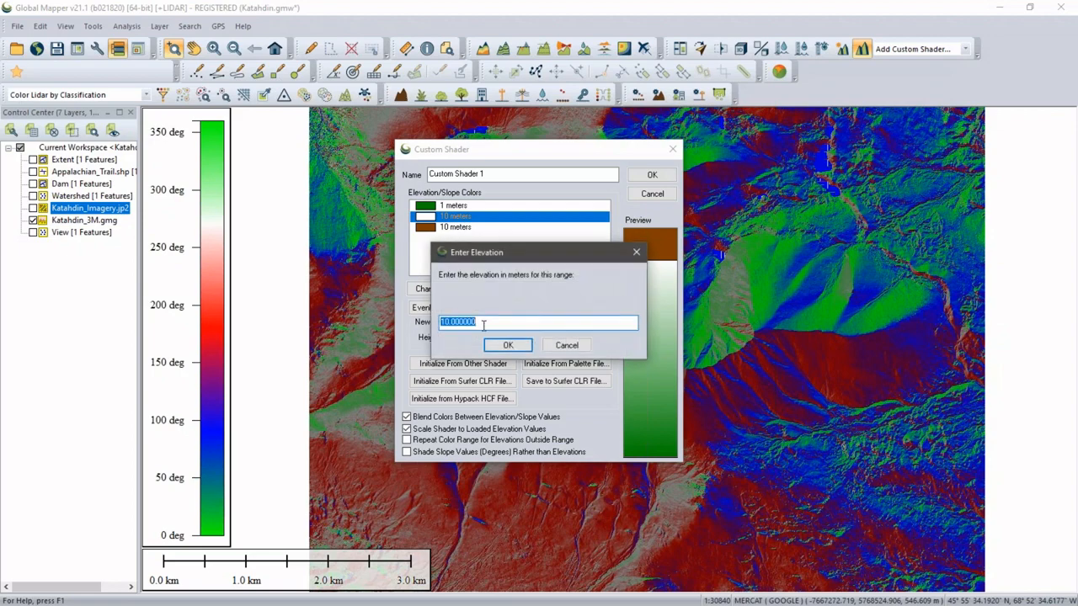
{"action": "type", "text": "5"}
{"action": "left_click", "coordinate": [524, 347]}
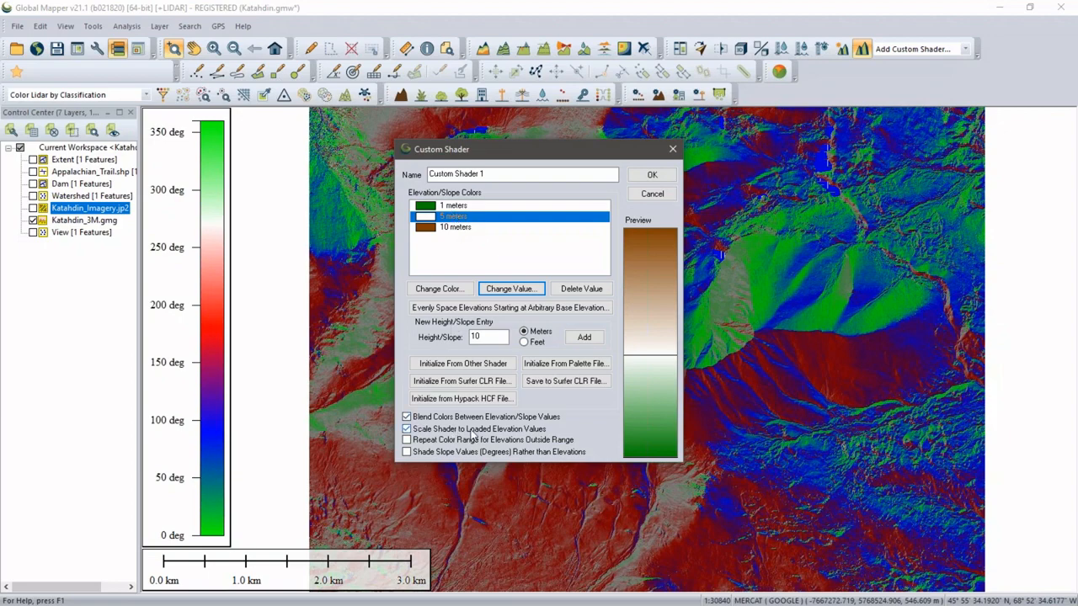
{"action": "left_click", "coordinate": [642, 179]}
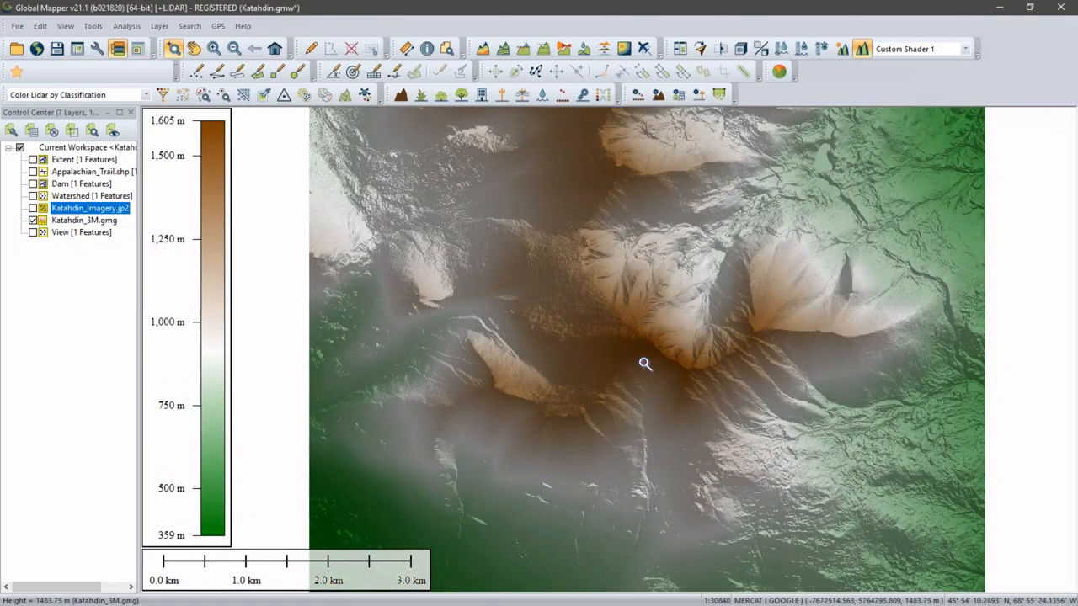
- Turn the terrain's hill shading off and back on to compare the relief around the summit
{"action": "scroll", "coordinate": [644, 363], "scroll_direction": "up", "scroll_amount": 1}
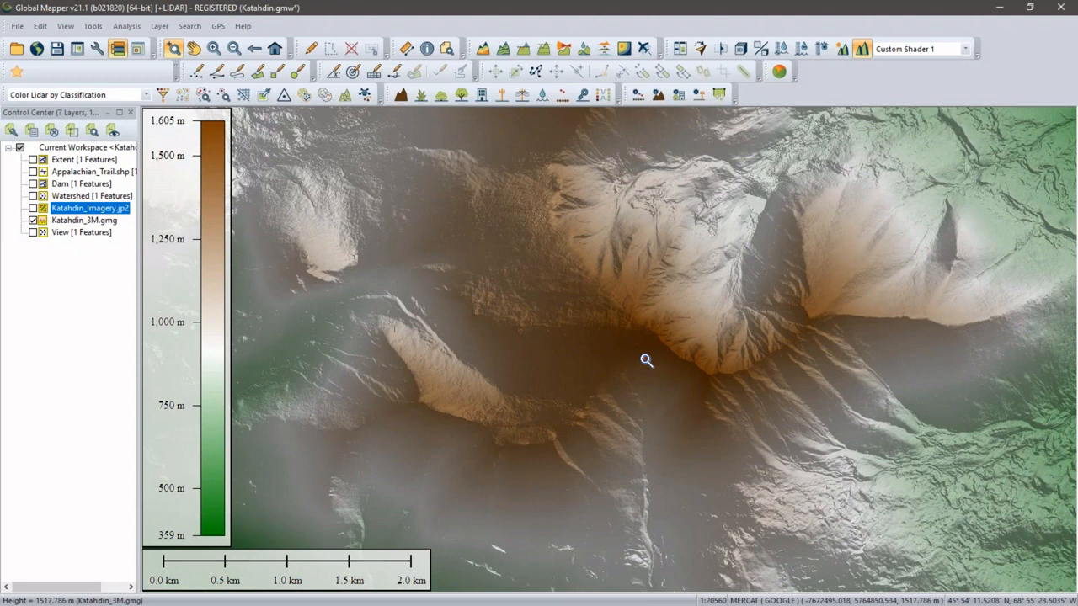
{"action": "left_click", "coordinate": [863, 50]}
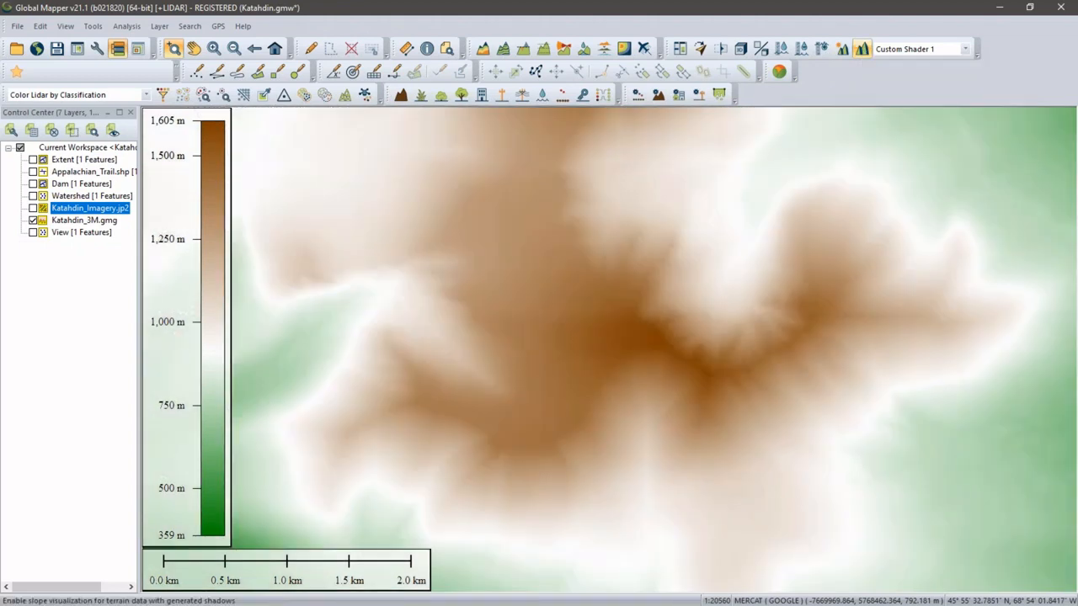
{"action": "left_click", "coordinate": [862, 49]}
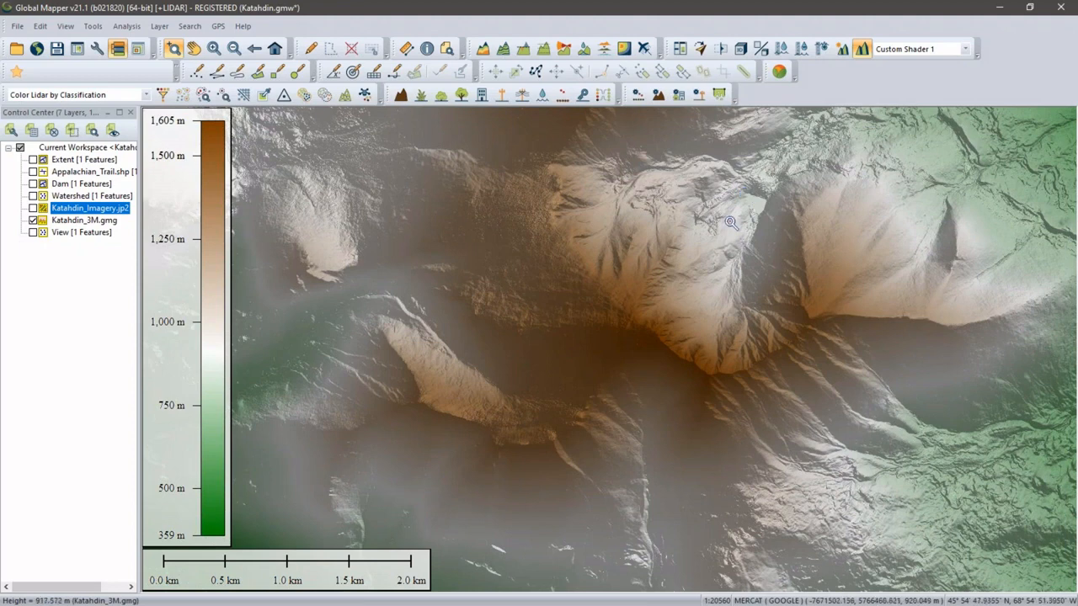
- Set the dynamic hill shading light direction to about altitude 20 and azimuth 148
{"action": "left_click", "coordinate": [843, 51]}
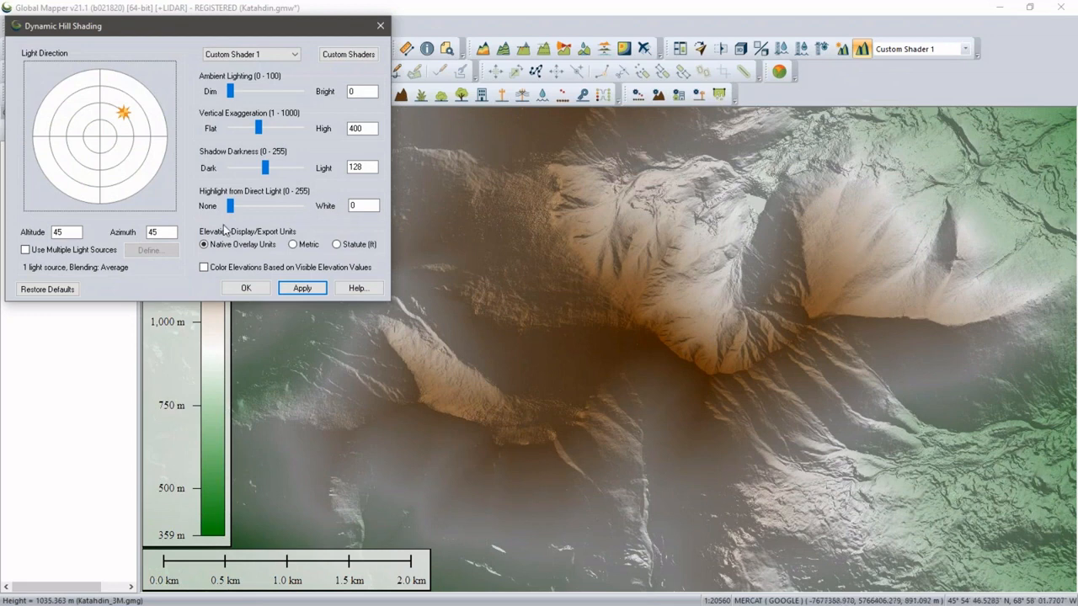
{"action": "left_click_drag", "start_coordinate": [125, 121], "coordinate": [128, 185]}
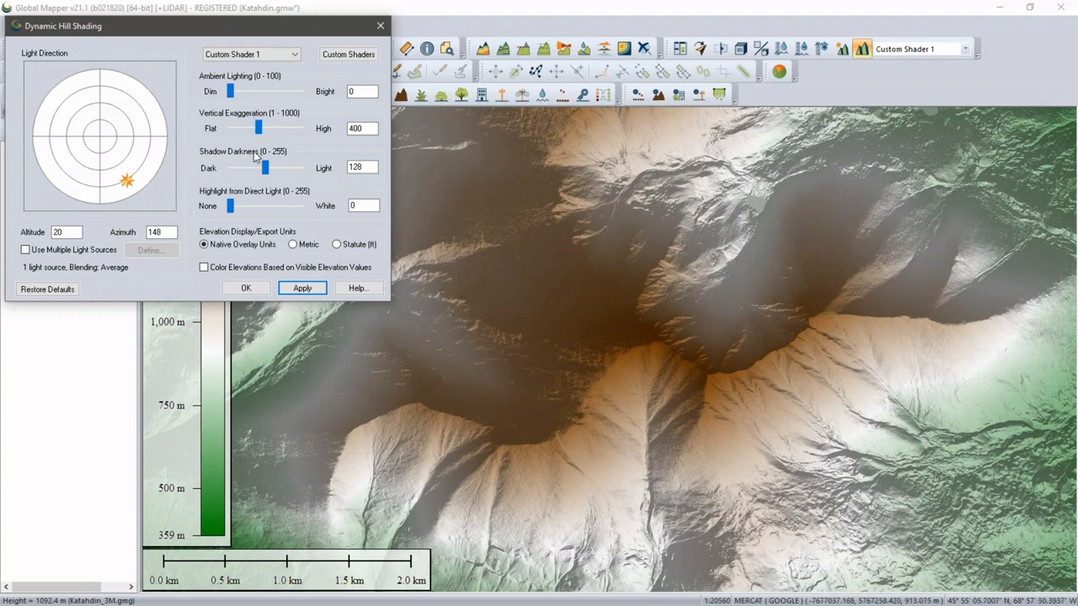
- Set the highlight from direct light to 110 and the light direction to about altitude 26 and azimuth 58
{"action": "left_click_drag", "start_coordinate": [229, 209], "coordinate": [236, 210]}
{"action": "left_click_drag", "start_coordinate": [242, 208], "coordinate": [260, 209]}
{"action": "mouse_move", "coordinate": [126, 180]}
{"action": "left_mouse_down"}
{"action": "mouse_move", "coordinate": [140, 185]}
{"action": "mouse_move", "coordinate": [149, 123]}
{"action": "left_mouse_up"}
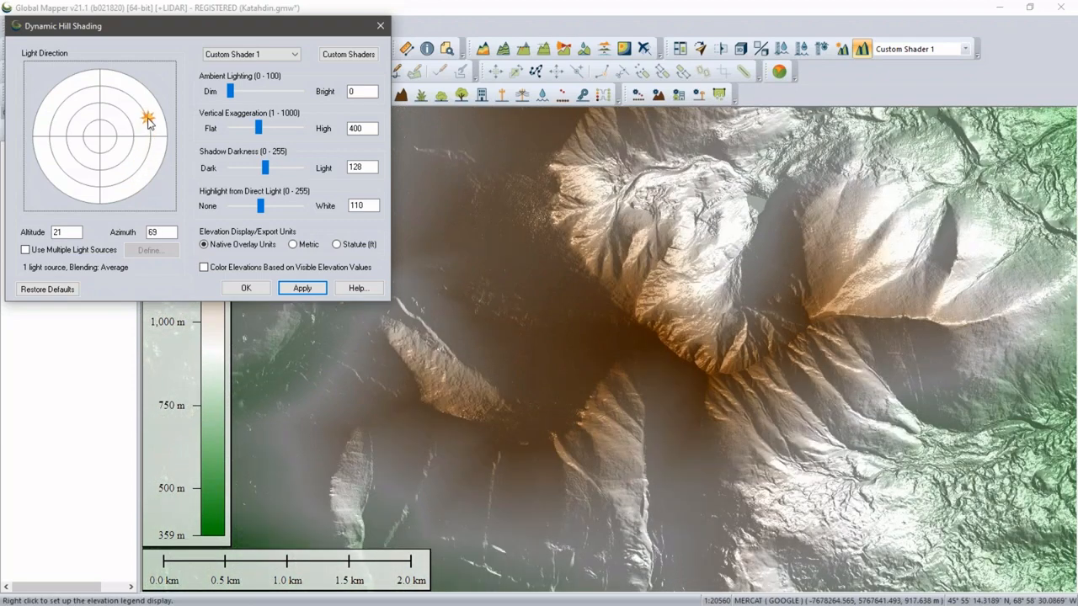
{"action": "left_click_drag", "start_coordinate": [147, 120], "coordinate": [142, 116]}
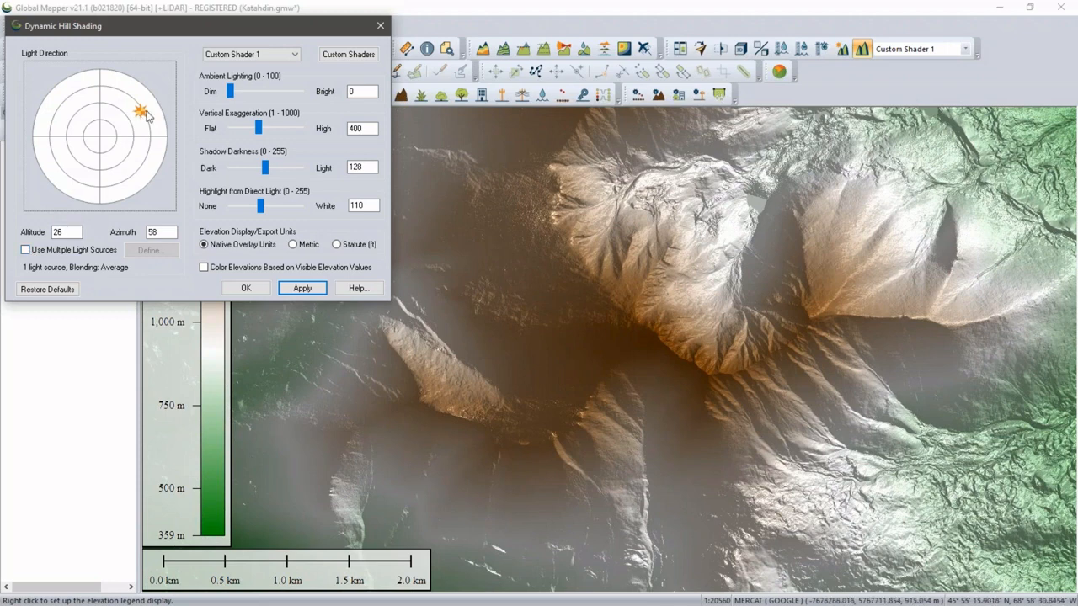
- Enable multiple light sources for the hill shading and define 2 sources with Average blending
{"action": "left_click", "coordinate": [28, 253]}
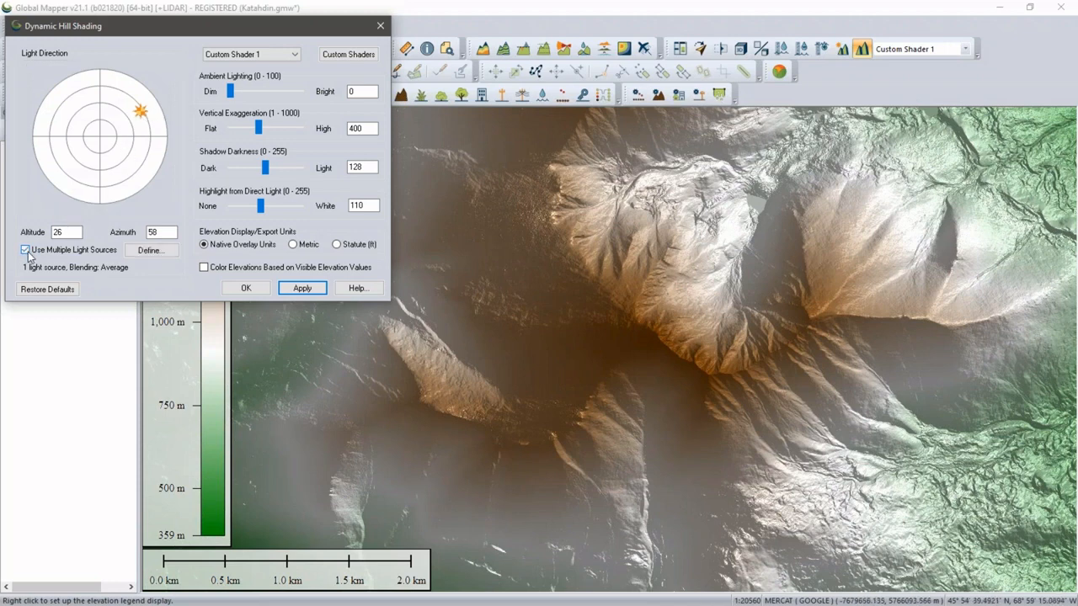
{"action": "left_click", "coordinate": [135, 251]}
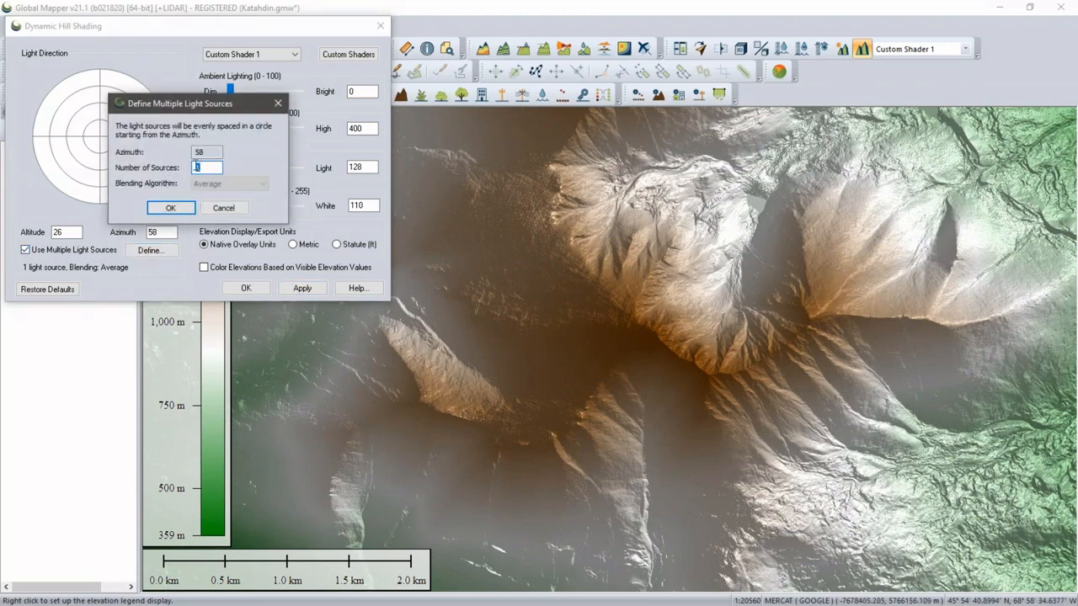
{"action": "type", "text": "2"}
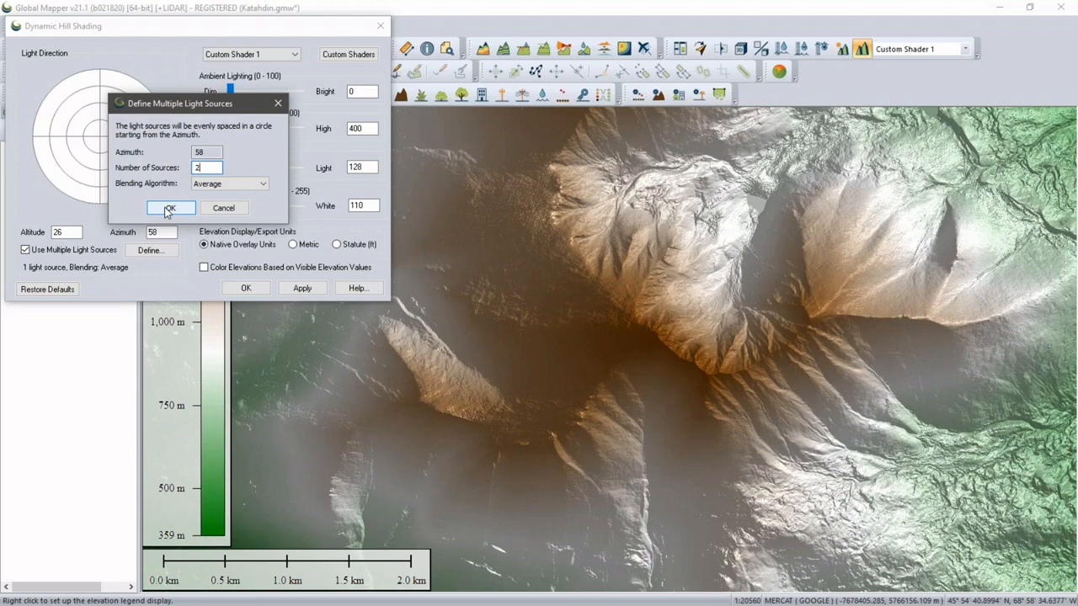
{"action": "left_click", "coordinate": [167, 209]}
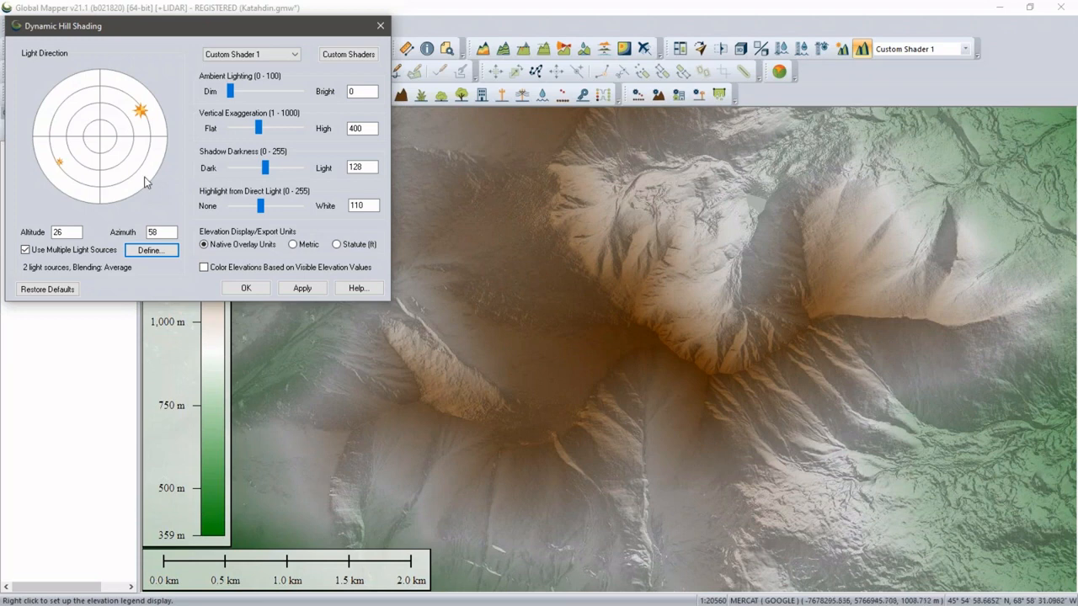
- Set the main light source to about altitude 34 and azimuth 144, and close the hill shading settings
{"action": "left_click", "coordinate": [140, 119]}
{"action": "mouse_move", "coordinate": [140, 119]}
{"action": "left_mouse_down"}
{"action": "mouse_move", "coordinate": [132, 159]}
{"action": "mouse_move", "coordinate": [118, 160]}
{"action": "mouse_move", "coordinate": [126, 174]}
{"action": "left_mouse_up"}
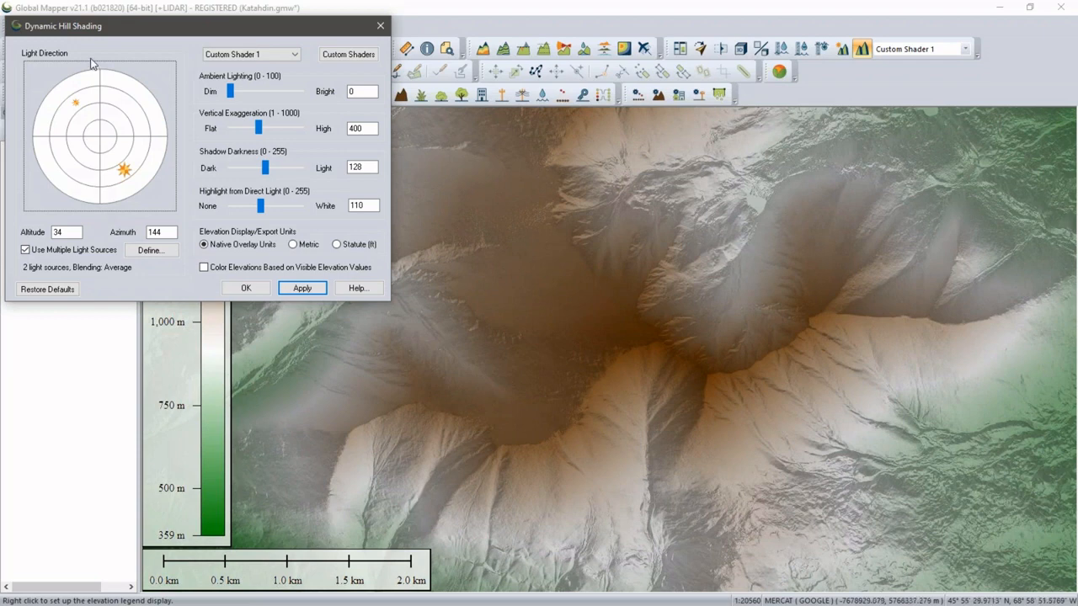
{"action": "left_click", "coordinate": [380, 26]}
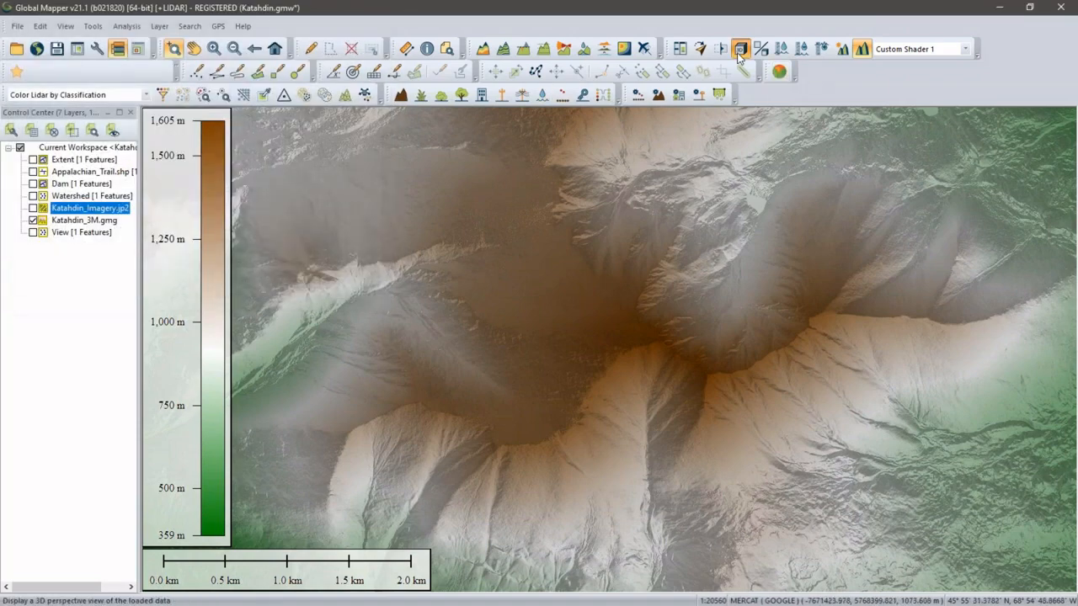
- Examine the shaded terrain's summit and ridges in the 3D viewer, and close the 3D view
{"action": "left_click", "coordinate": [779, 70]}
{"action": "scroll", "coordinate": [520, 413], "scroll_direction": "up", "scroll_amount": 5}
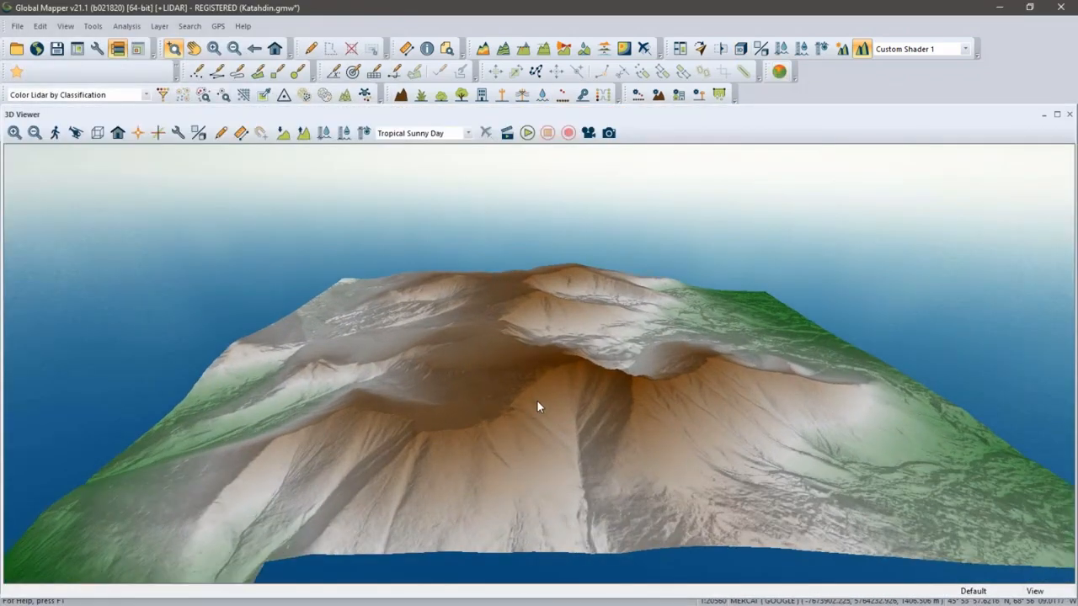
{"action": "left_click_drag", "start_coordinate": [644, 406], "coordinate": [240, 424]}
{"action": "scroll", "coordinate": [619, 424], "scroll_direction": "up", "scroll_amount": 4}
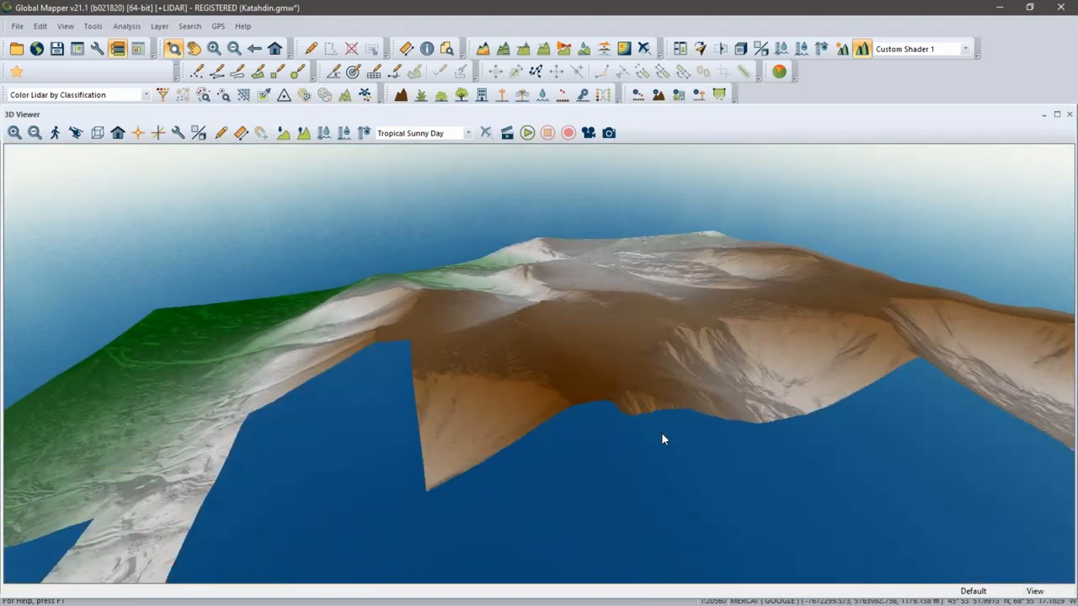
{"action": "left_click_drag", "start_coordinate": [661, 432], "coordinate": [459, 275]}
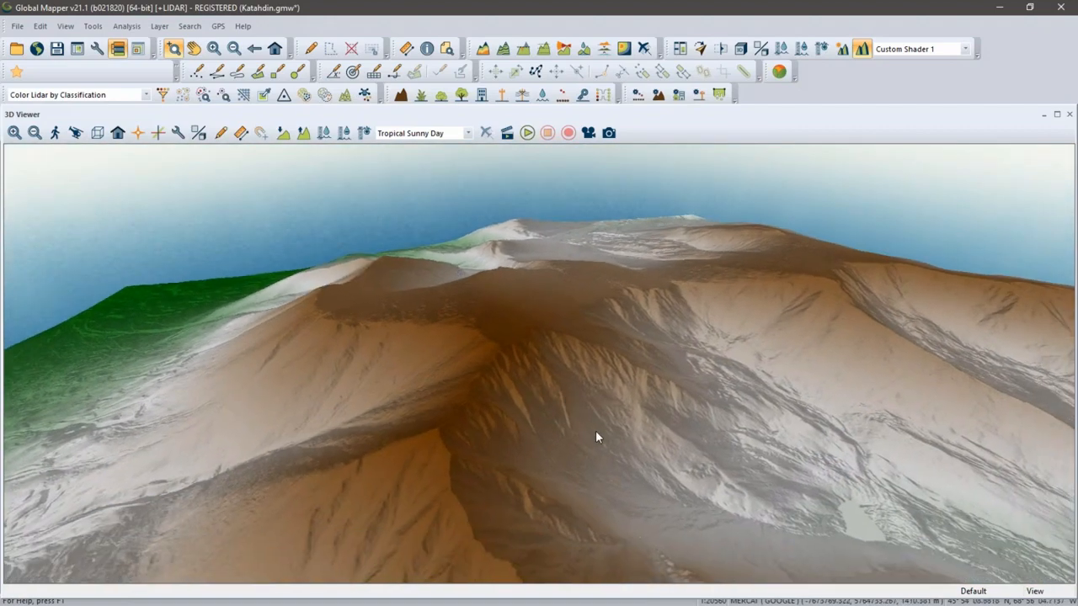
{"action": "left_click_drag", "start_coordinate": [596, 437], "coordinate": [474, 272]}
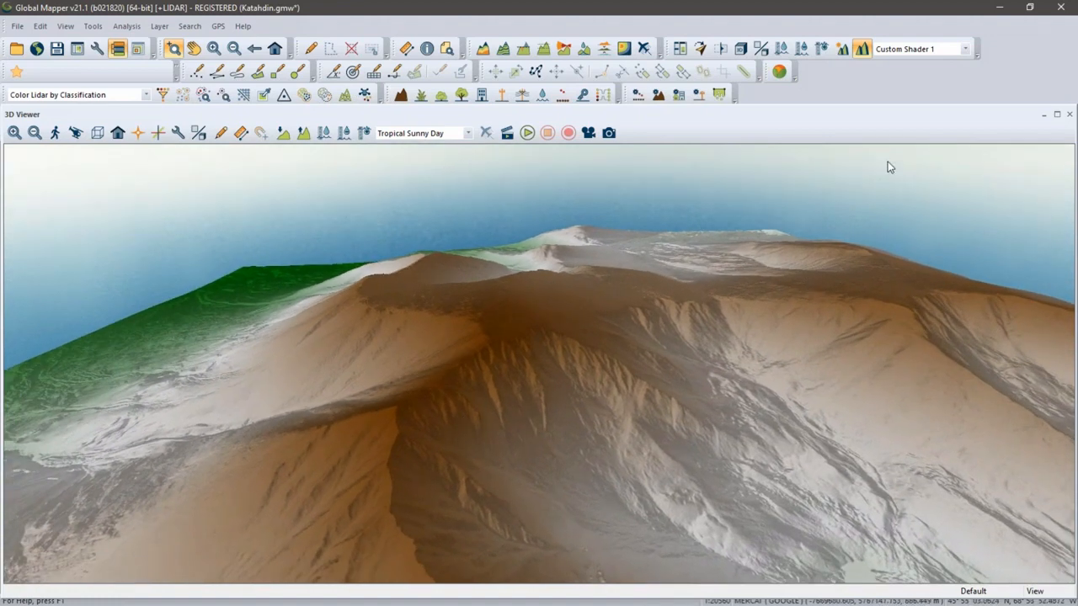
{"action": "left_click", "coordinate": [1069, 113]}
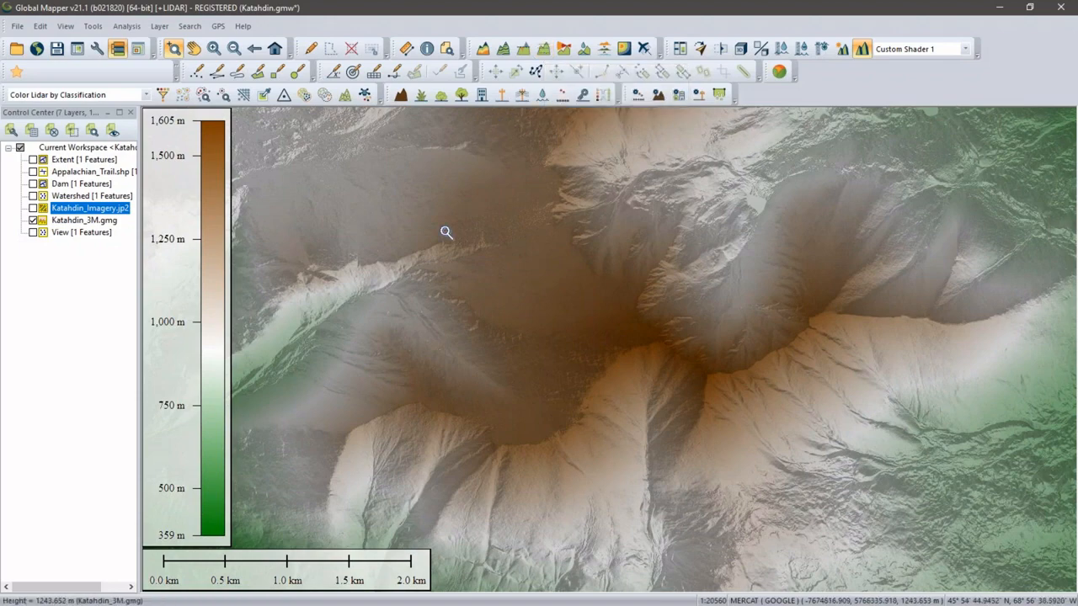
- Display the Appalachian_Trail.shp layer over the terrain and select its trail line for editing
{"action": "left_click_drag", "start_coordinate": [445, 234], "coordinate": [546, 233]}
{"action": "scroll", "coordinate": [534, 238], "scroll_direction": "down", "scroll_amount": 1}
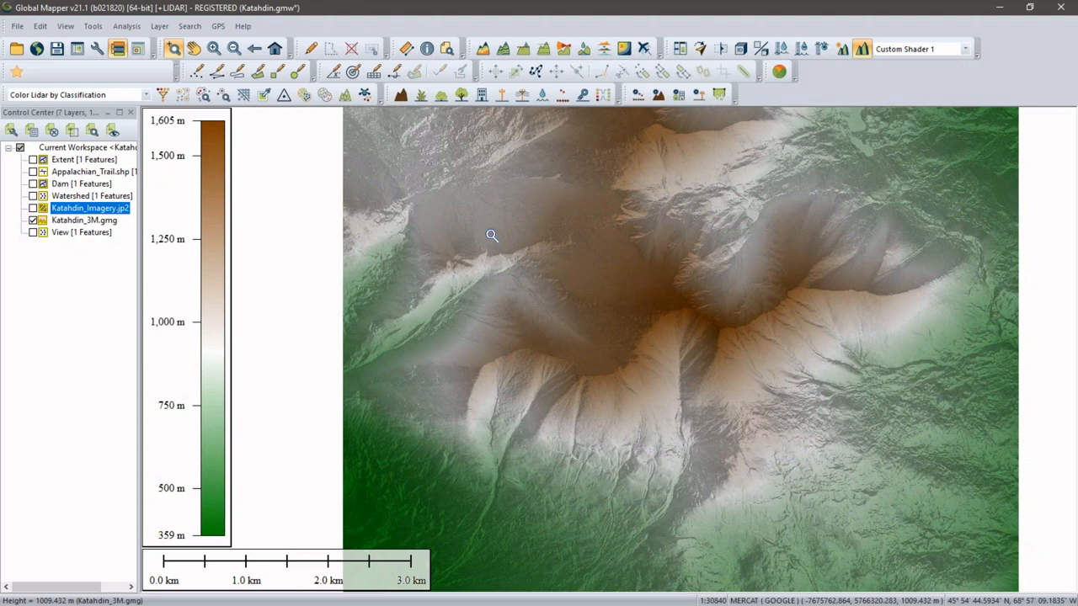
{"action": "left_click", "coordinate": [33, 171]}
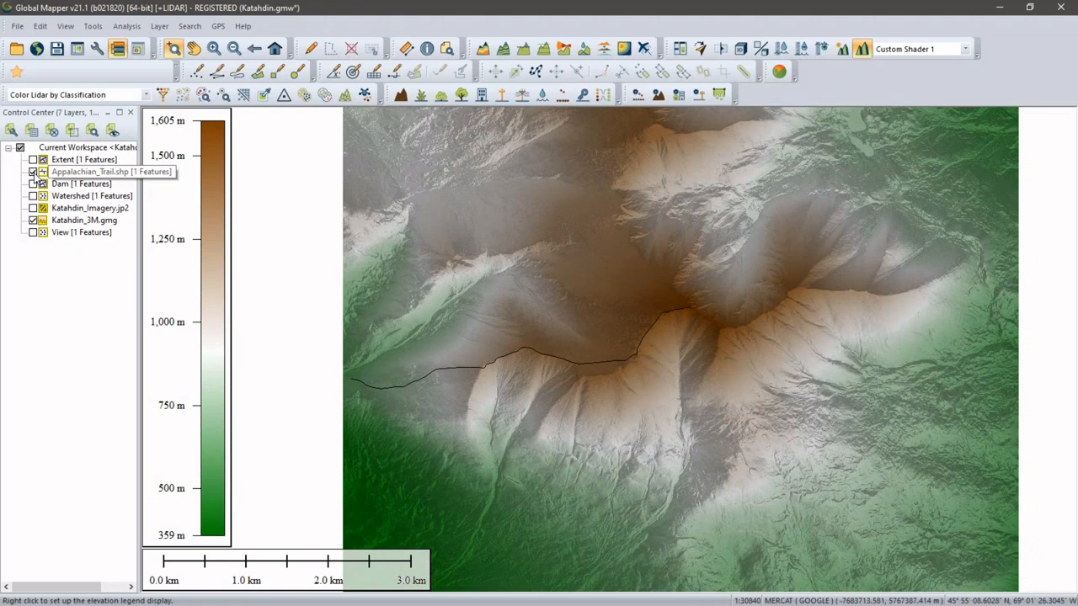
{"action": "left_click", "coordinate": [76, 172]}
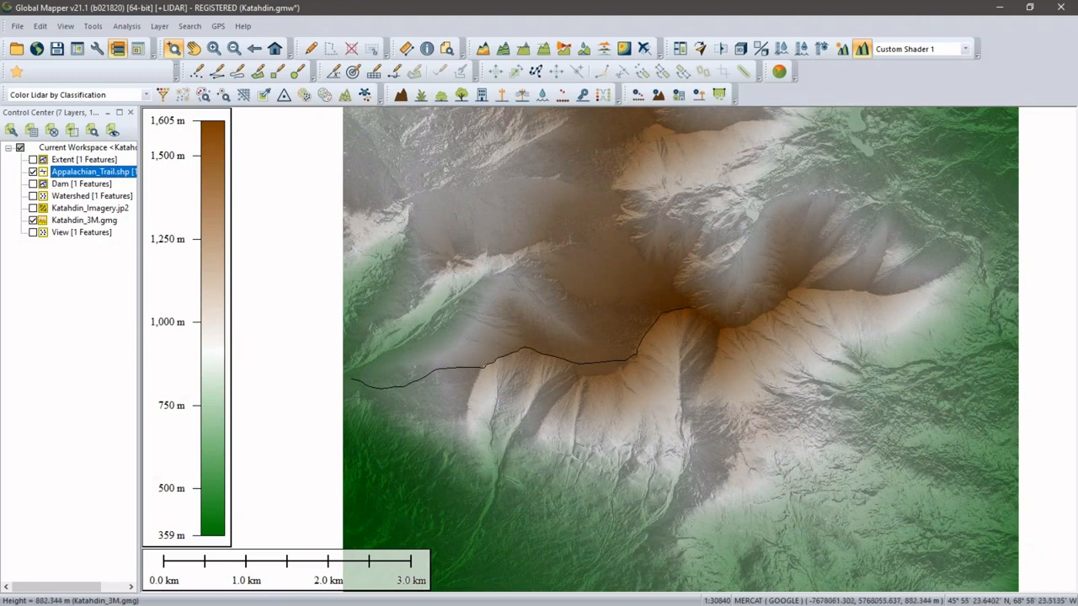
{"action": "key", "text": "alt+d"}
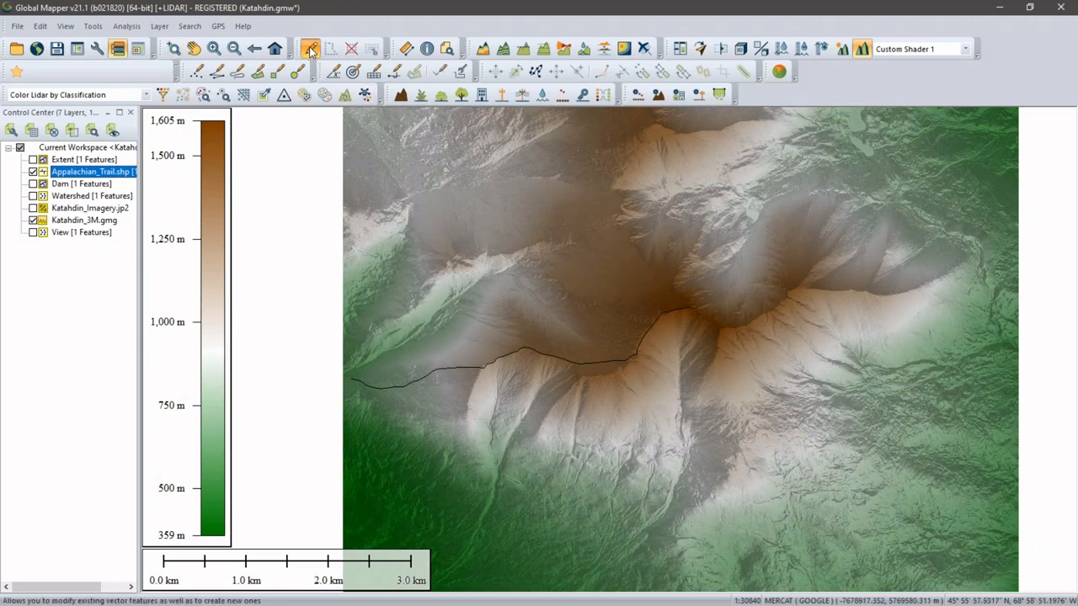
{"action": "left_click", "coordinate": [513, 365]}
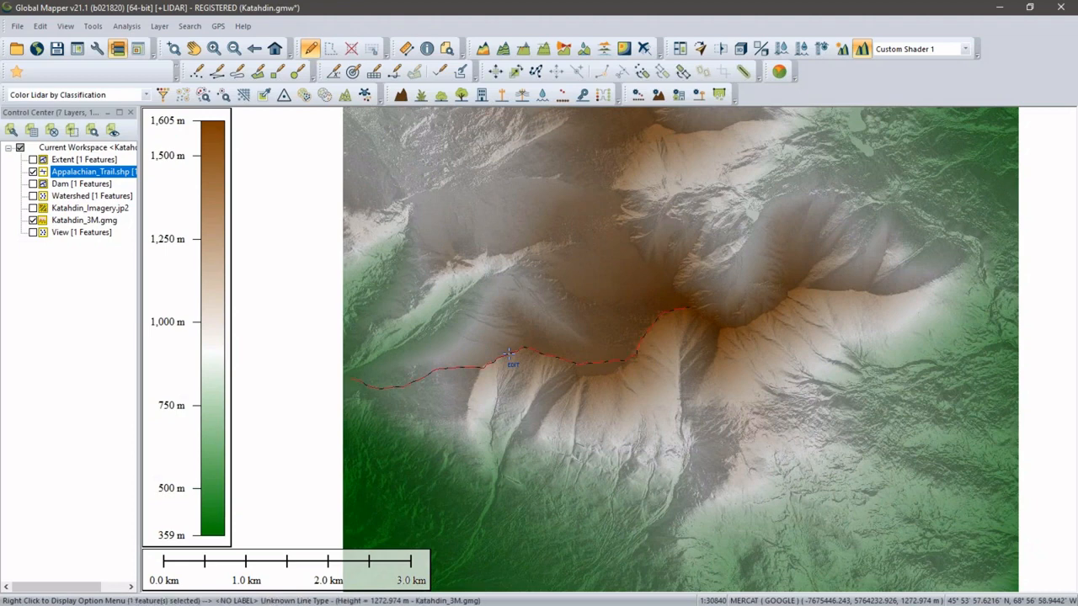
- Generate an elevation path profile along the selected trail line
{"action": "right_click", "coordinate": [756, 278]}
{"action": "mouse_move", "coordinate": [814, 280]}
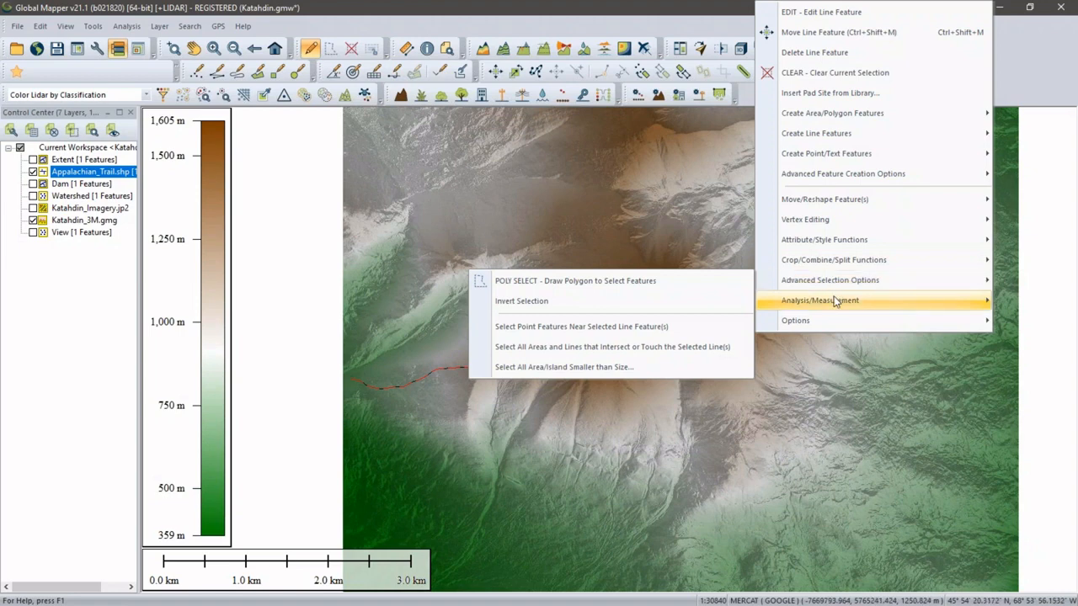
{"action": "mouse_move", "coordinate": [835, 301]}
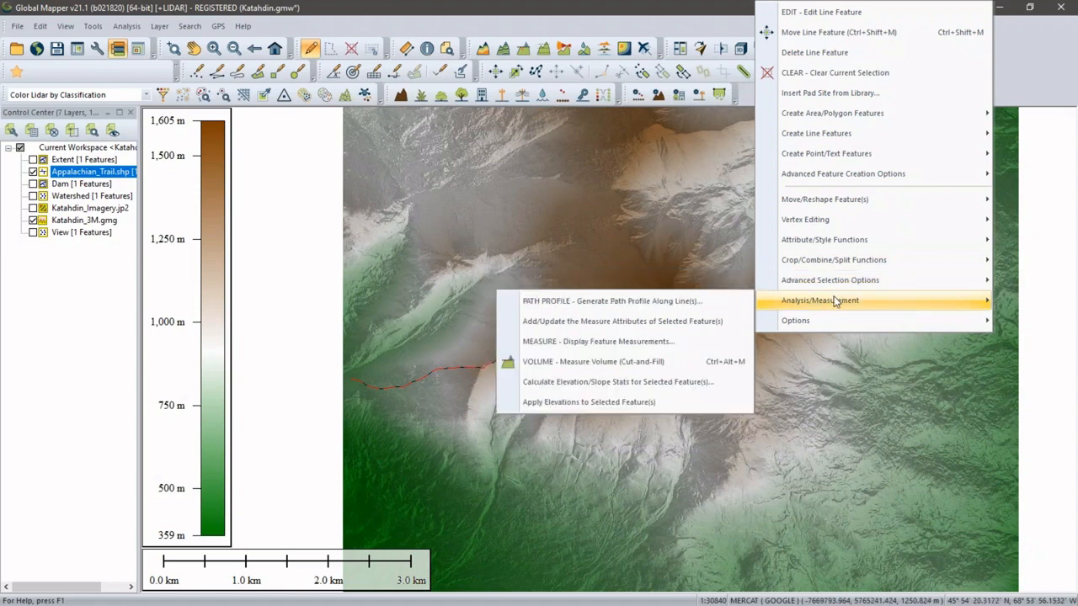
{"action": "left_click", "coordinate": [687, 308]}
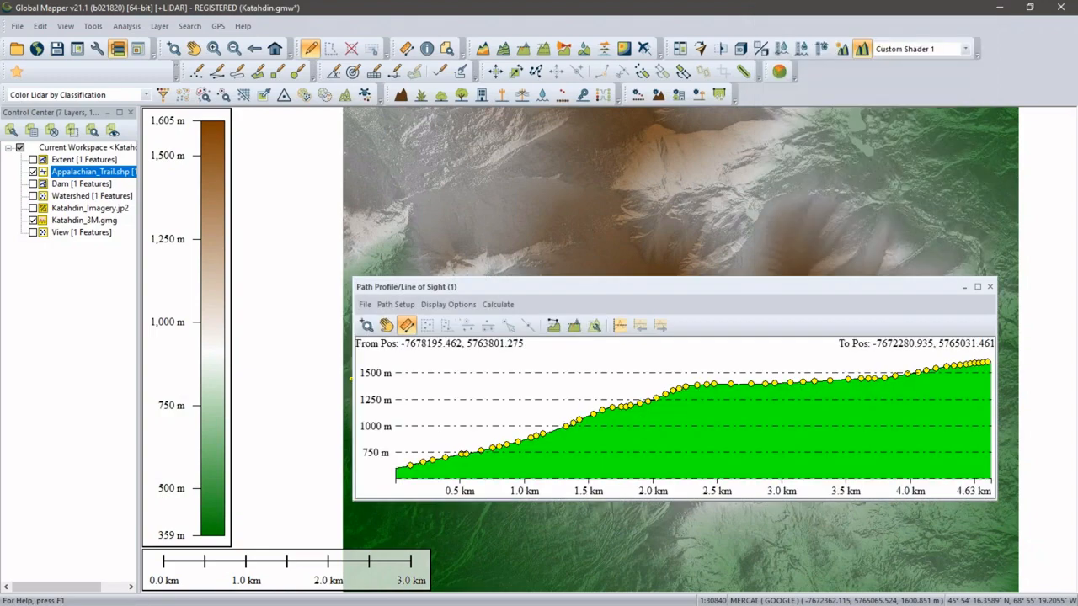
{"action": "left_click_drag", "start_coordinate": [715, 287], "coordinate": [673, 287]}
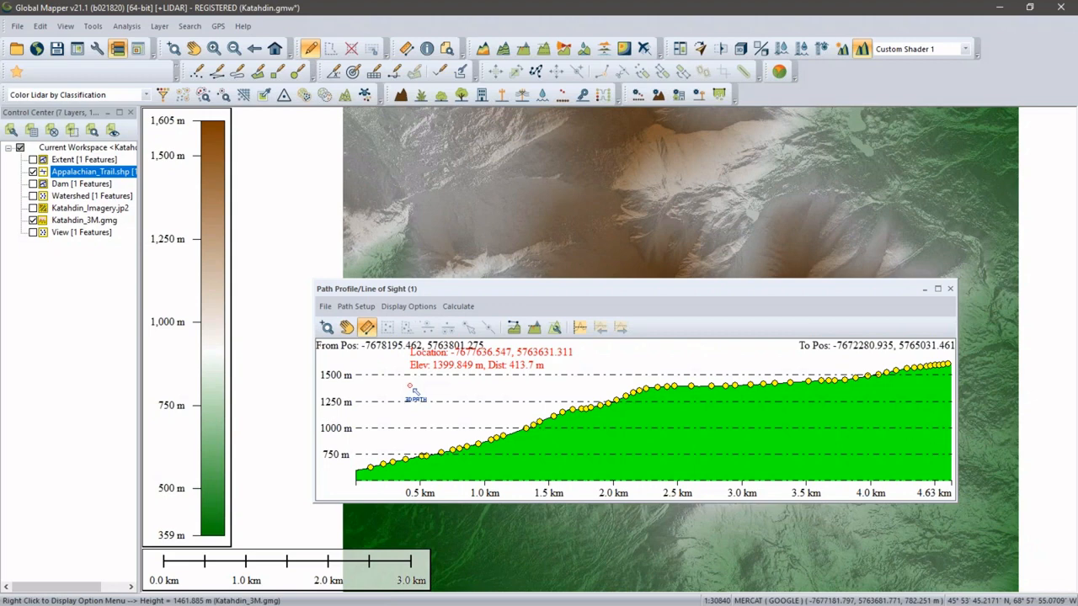
- Review the path details of the trail profile, including length, climb and slope, and close the profile
{"action": "right_click", "coordinate": [418, 392]}
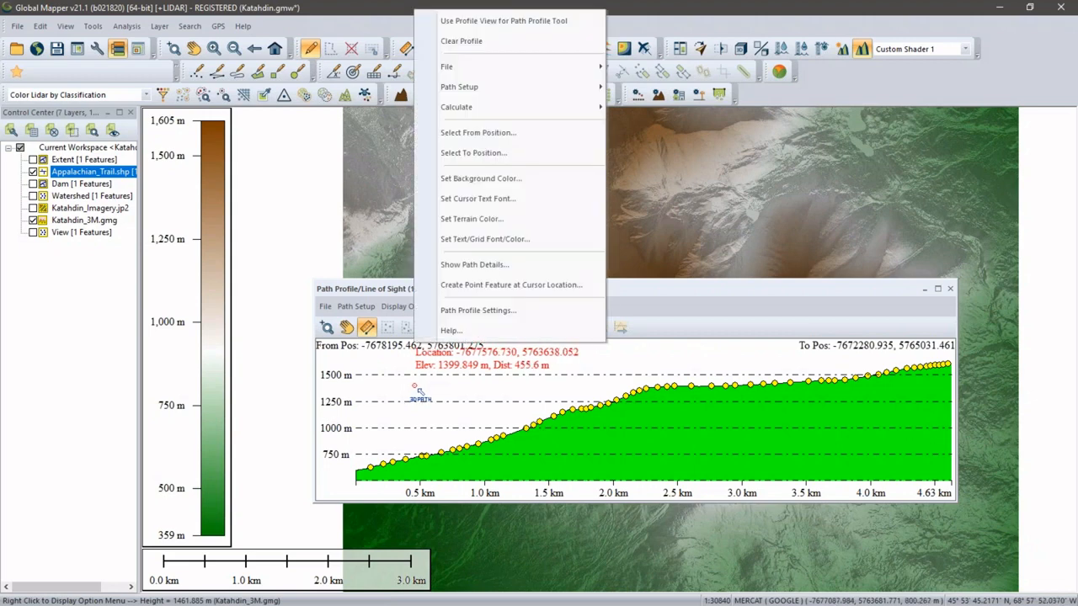
{"action": "left_click", "coordinate": [476, 266]}
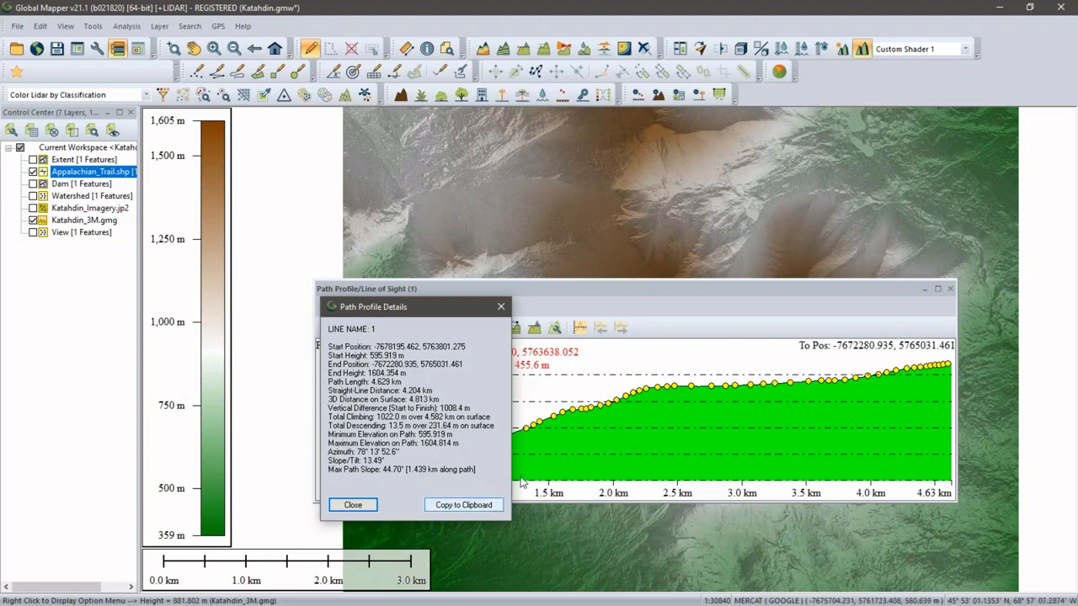
{"action": "left_click", "coordinate": [500, 308]}
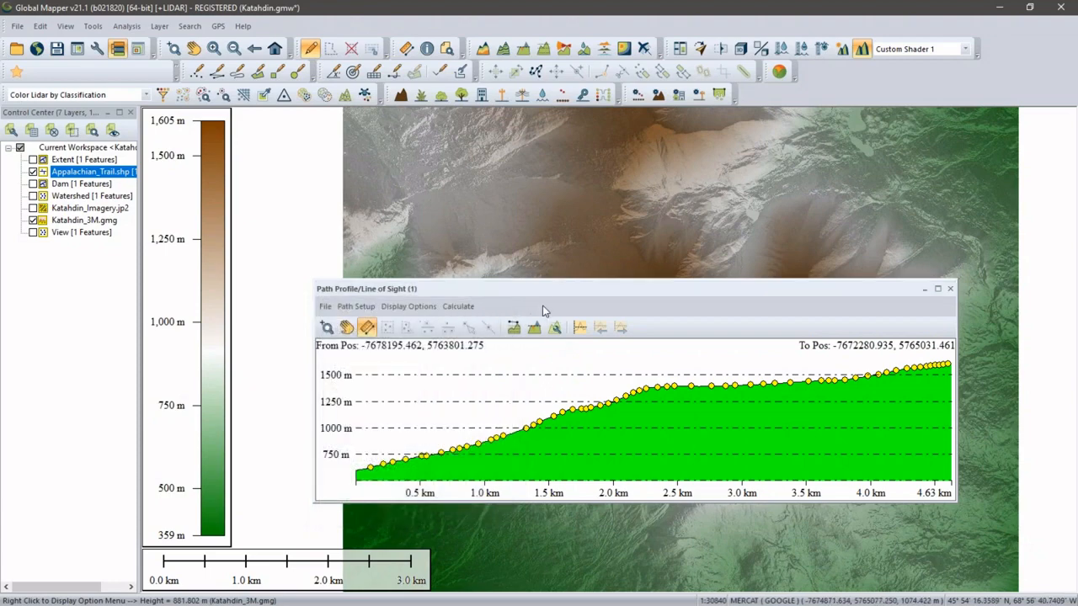
{"action": "left_click", "coordinate": [950, 290]}
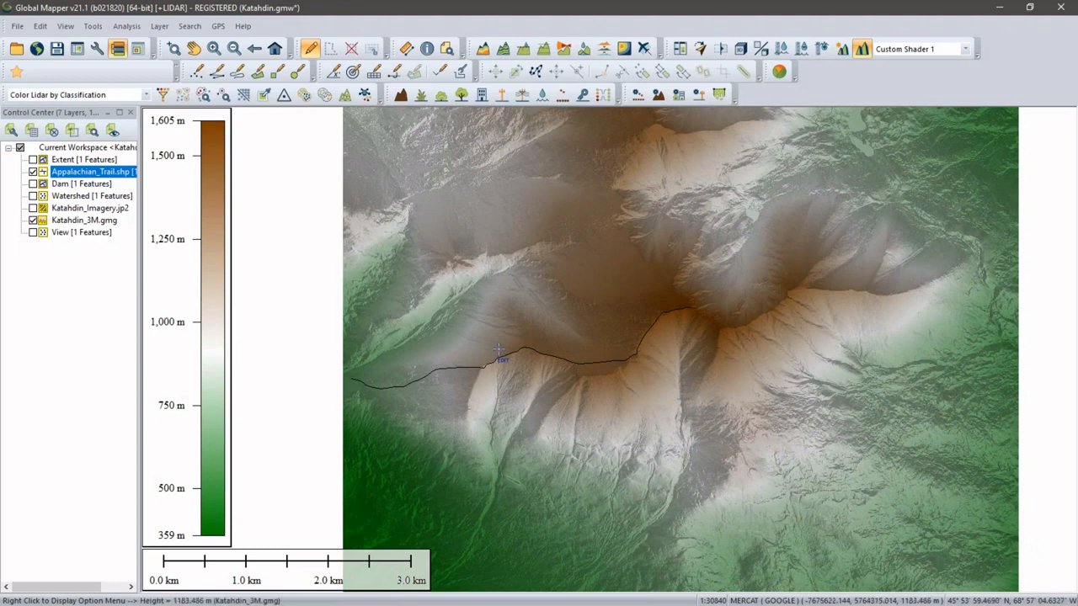
- Select the trail line again, generate its path profile, and dock the profile window below the map
{"action": "left_click", "coordinate": [503, 355]}
{"action": "right_click", "coordinate": [606, 405]}
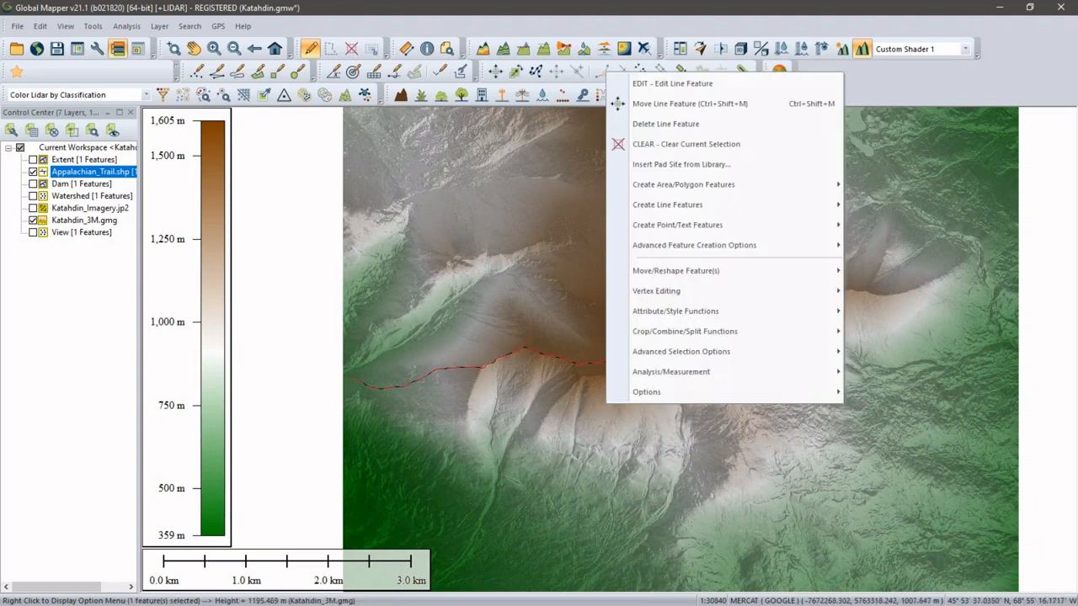
{"action": "mouse_move", "coordinate": [703, 392]}
{"action": "mouse_move", "coordinate": [705, 363]}
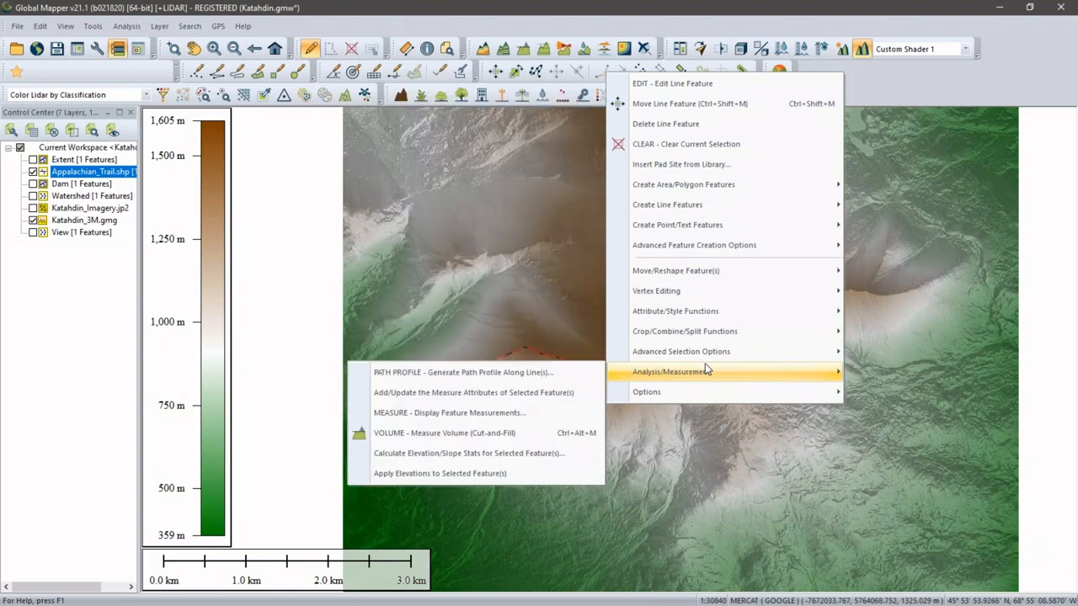
{"action": "left_click", "coordinate": [497, 372]}
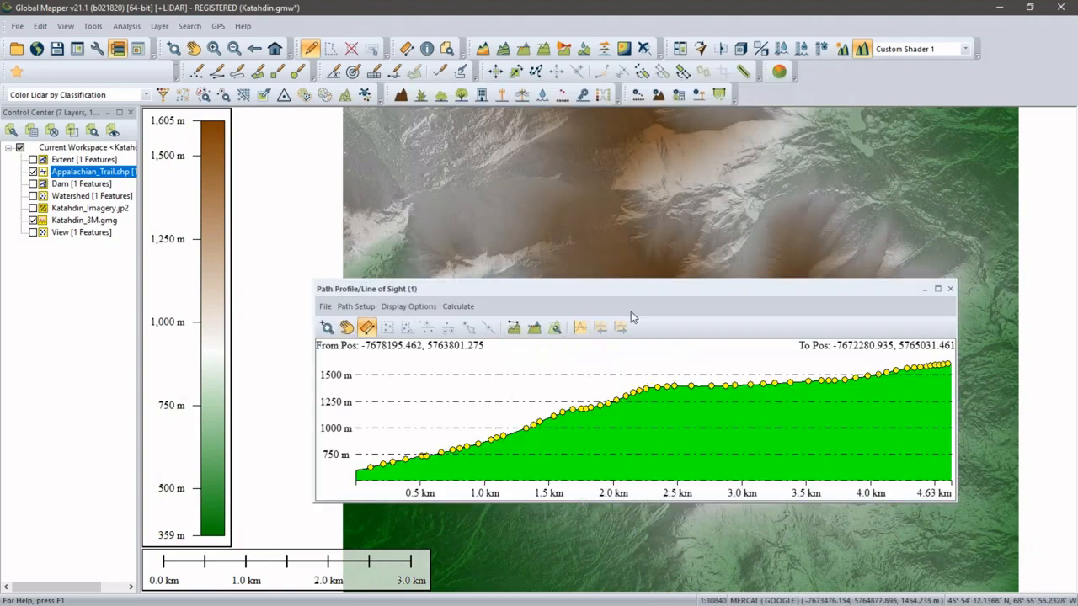
{"action": "left_click_drag", "start_coordinate": [683, 292], "coordinate": [609, 375]}
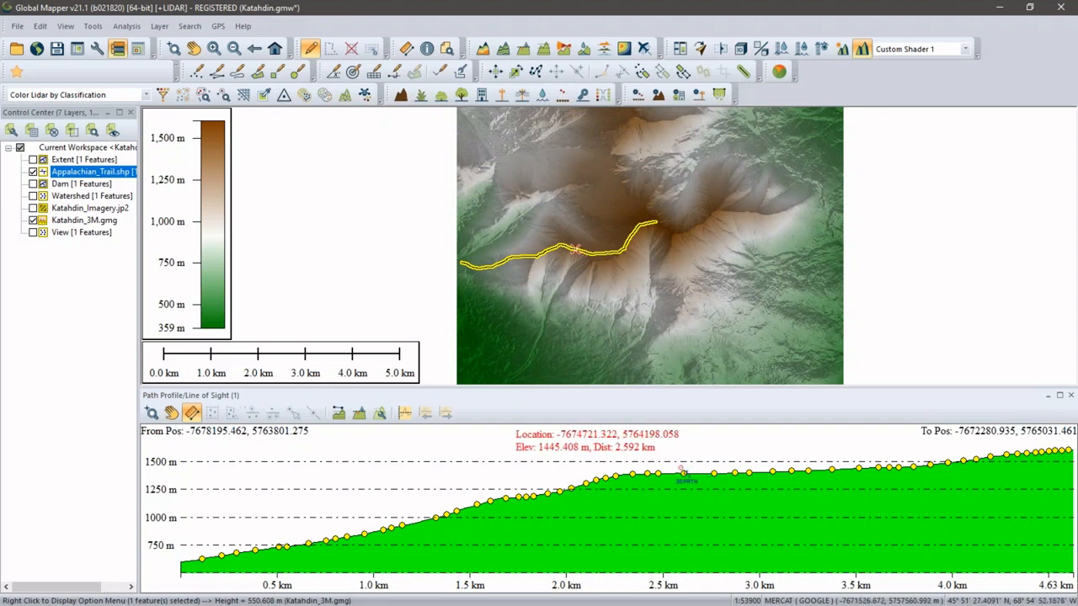
- Examine the file formats available for saving the path profile
{"action": "right_click", "coordinate": [390, 441]}
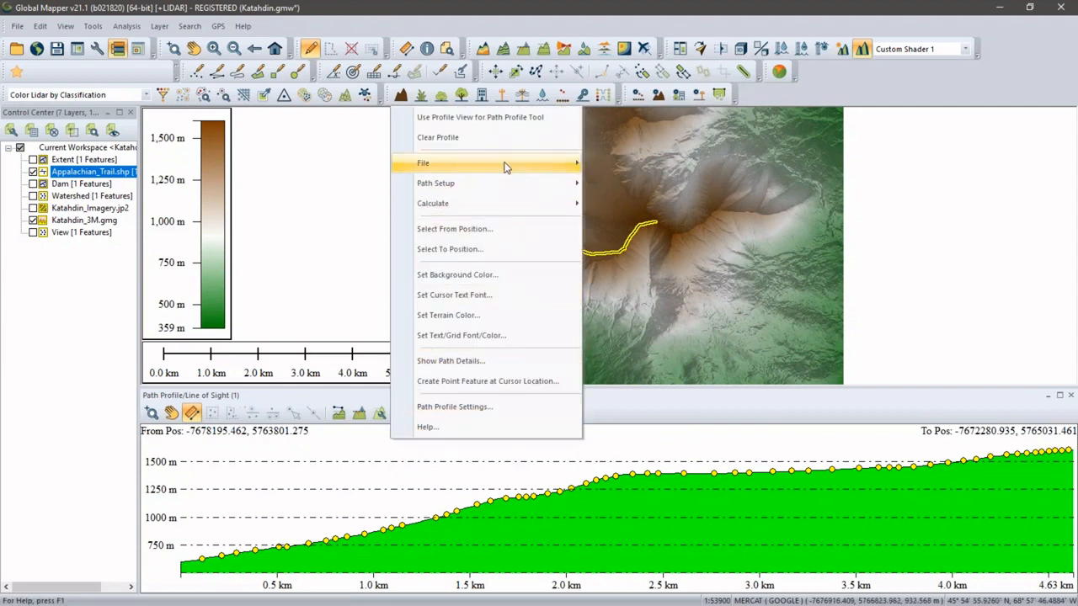
{"action": "mouse_move", "coordinate": [506, 166]}
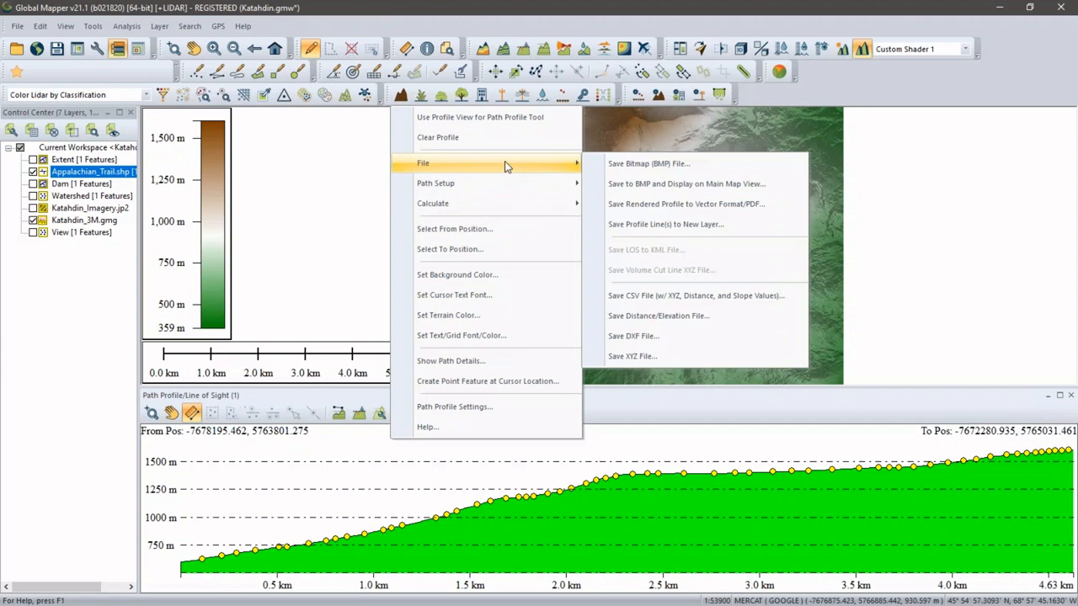
{"action": "key", "text": "Escape"}
{"action": "key", "text": "Escape"}
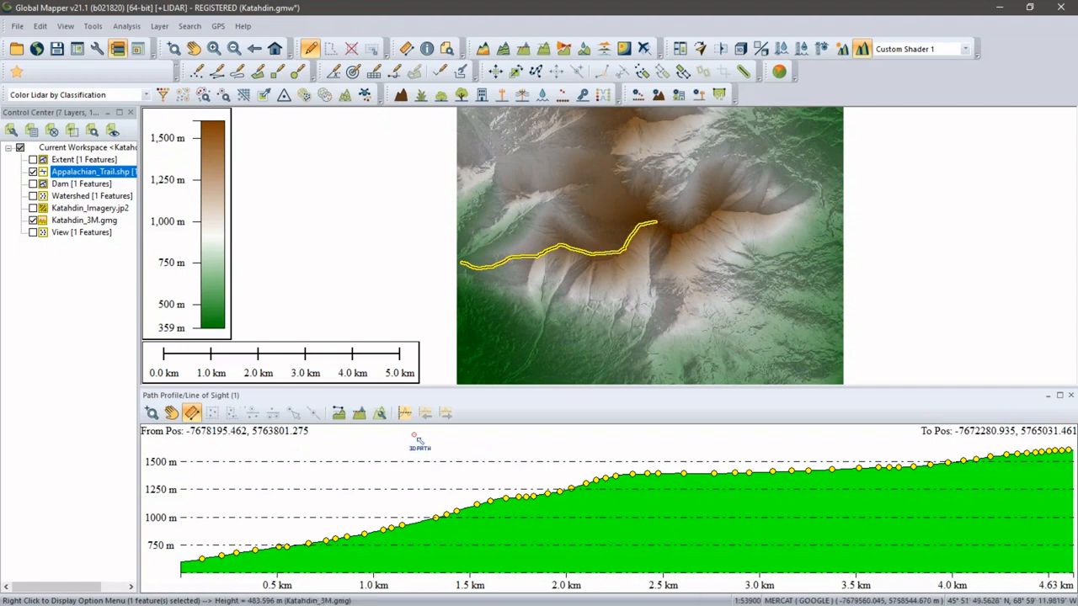
- Display a series of profiles perpendicular to the trail path, sampled at a fixed distance interval, with a perpendicular path length of 1 kilometer
{"action": "left_click", "coordinate": [384, 418]}
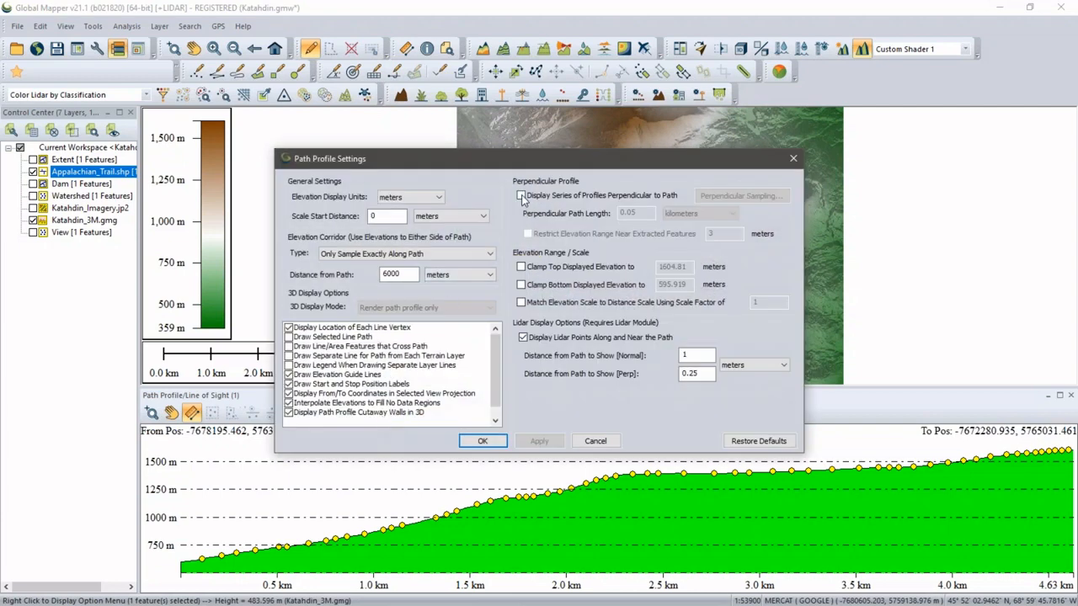
{"action": "left_click", "coordinate": [521, 195]}
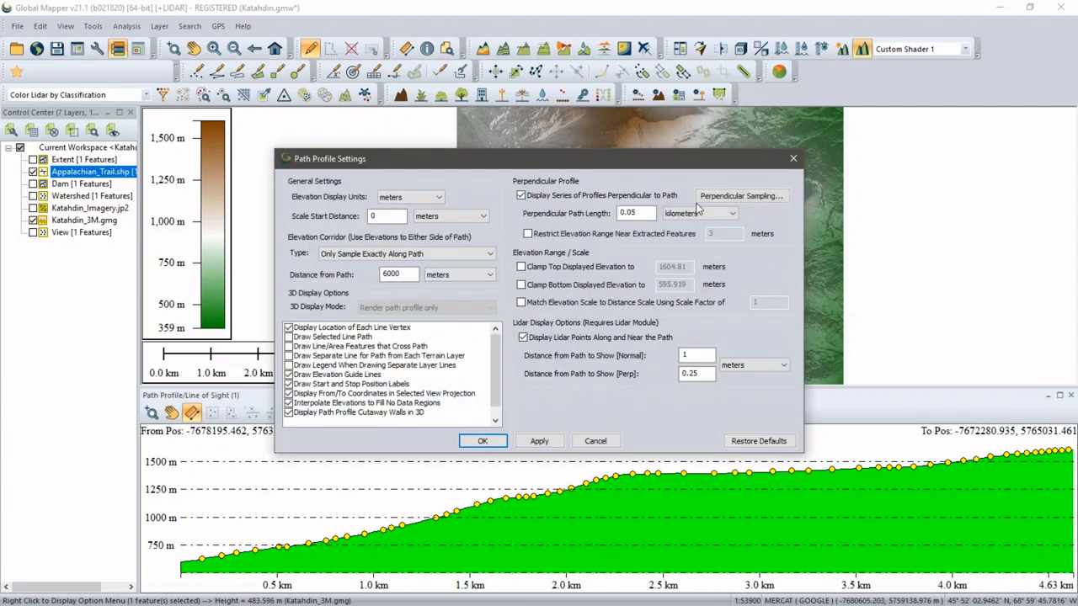
{"action": "left_click", "coordinate": [712, 197]}
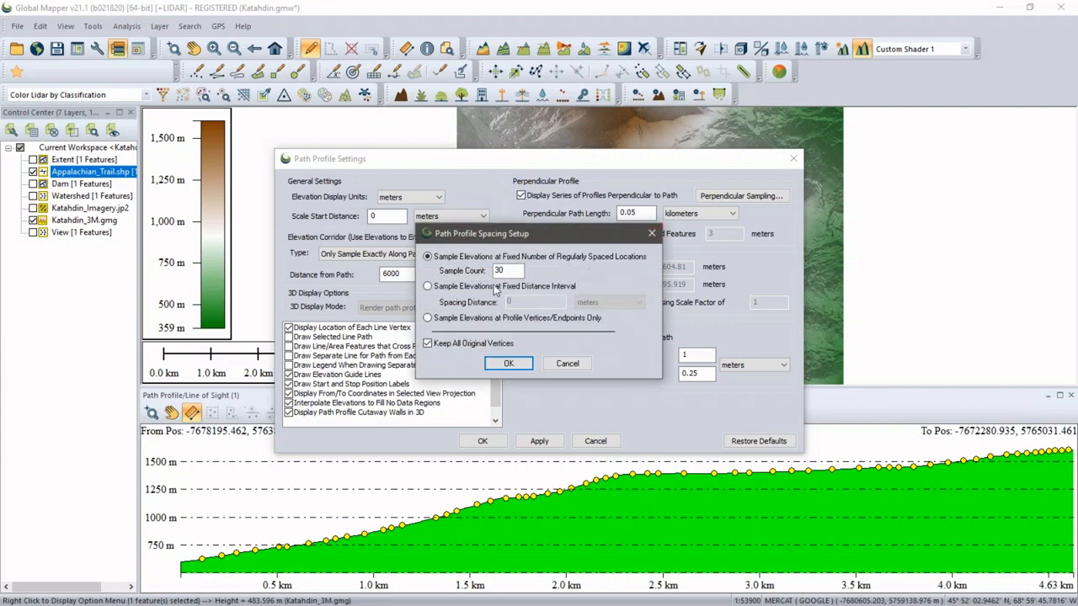
{"action": "left_click", "coordinate": [428, 286]}
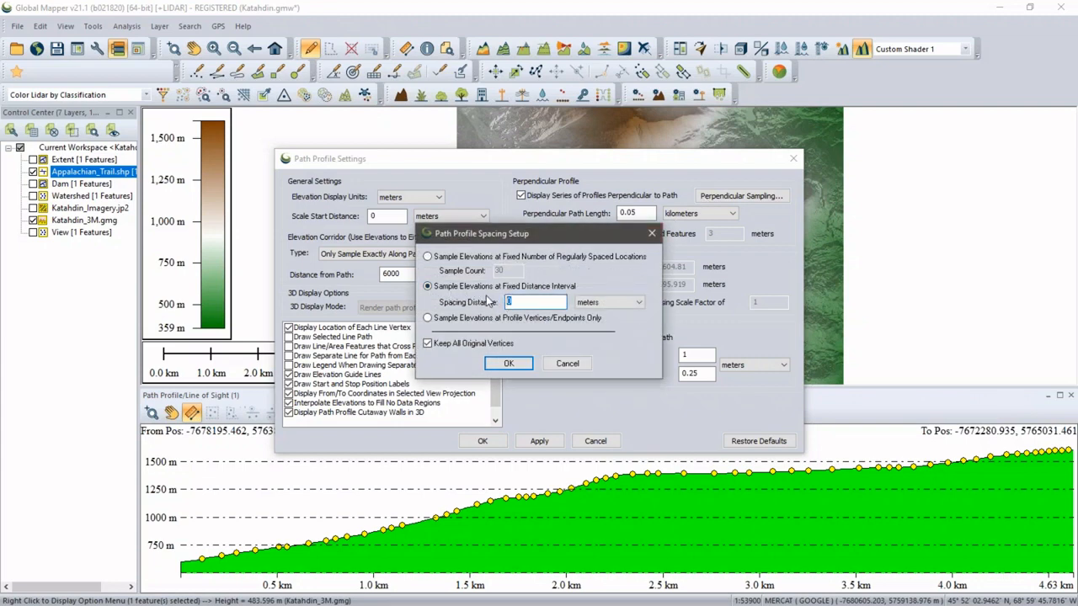
{"action": "left_click", "coordinate": [508, 364]}
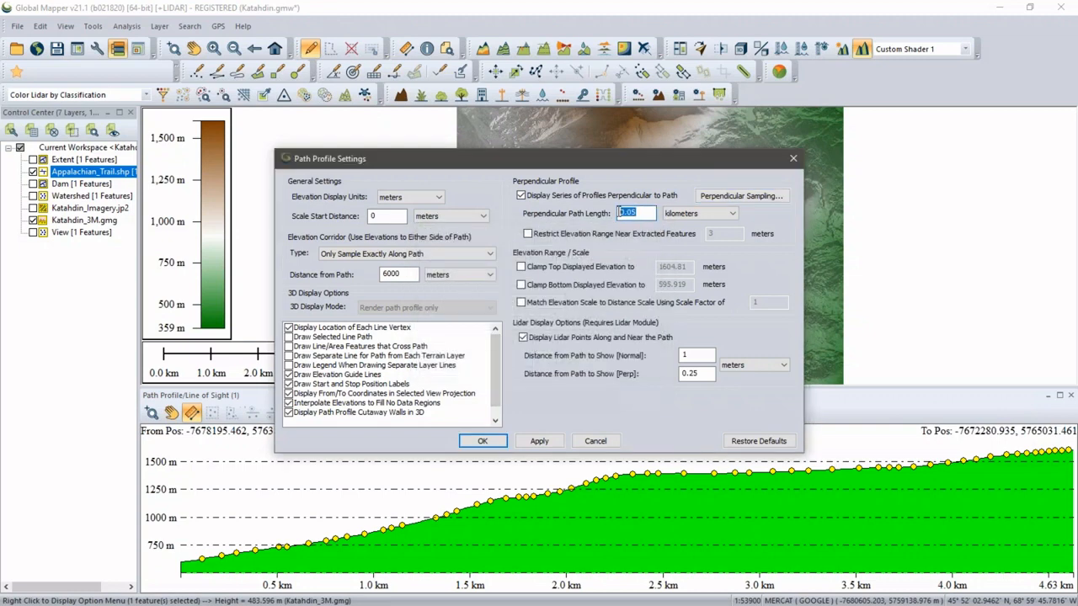
{"action": "type", "text": "1"}
{"action": "left_click", "coordinate": [482, 443]}
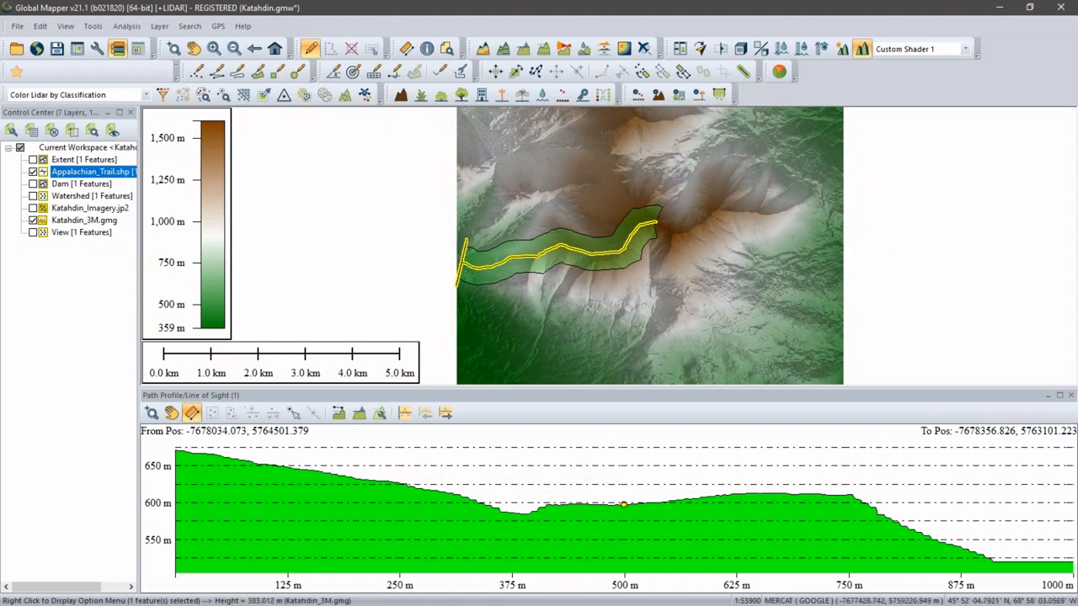
- Examine the perpendicular profiles one after another along the trail, comparing each cross-section with its position on the map
{"action": "mouse_move", "coordinate": [626, 499]}
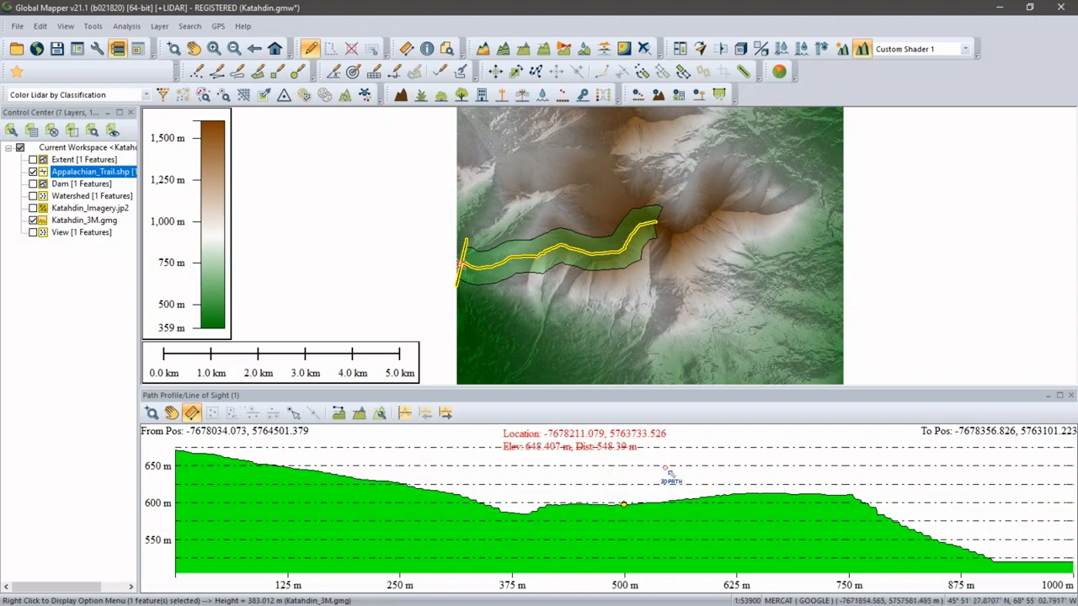
{"action": "left_click", "coordinate": [445, 413]}
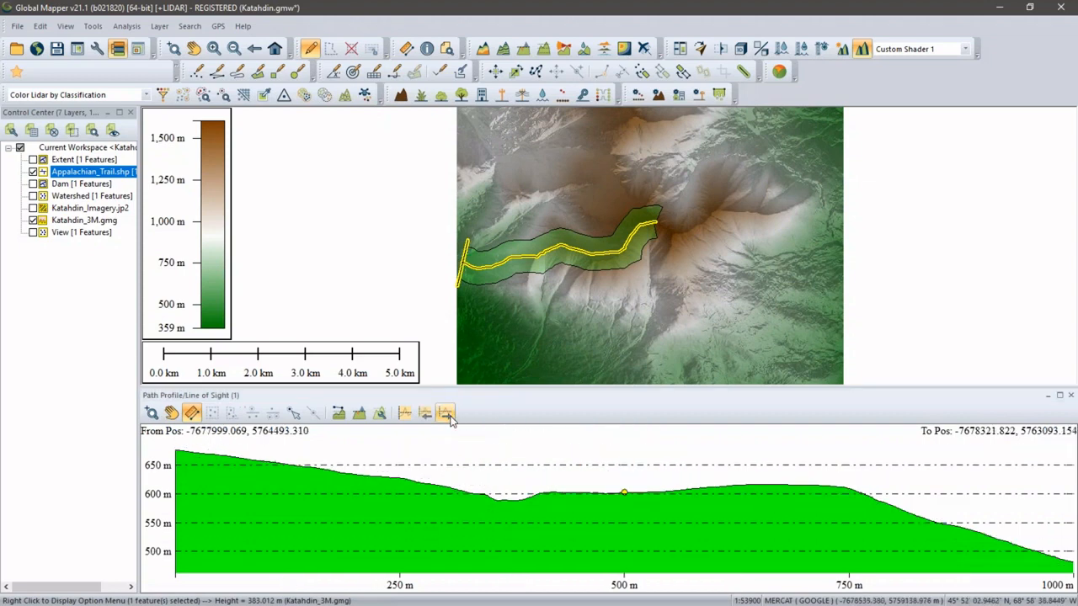
{"action": "left_click", "coordinate": [446, 414]}
{"action": "left_click", "coordinate": [445, 413]}
{"action": "left_click", "coordinate": [446, 413]}
{"action": "left_click", "coordinate": [445, 413]}
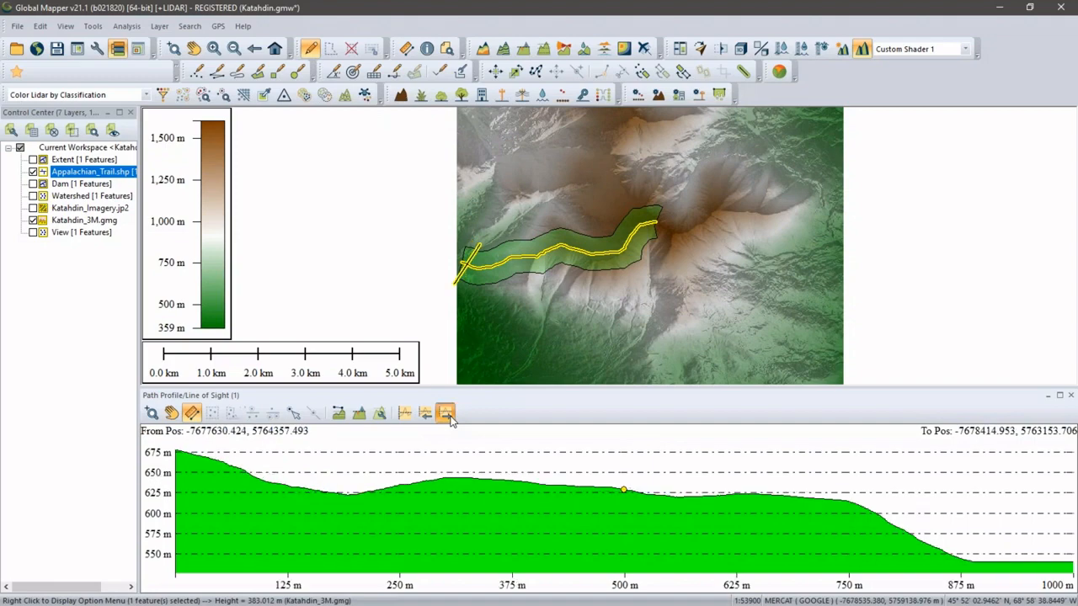
{"action": "left_click", "coordinate": [446, 414]}
{"action": "left_click", "coordinate": [446, 414]}
{"action": "left_click", "coordinate": [447, 415]}
{"action": "left_click", "coordinate": [447, 415]}
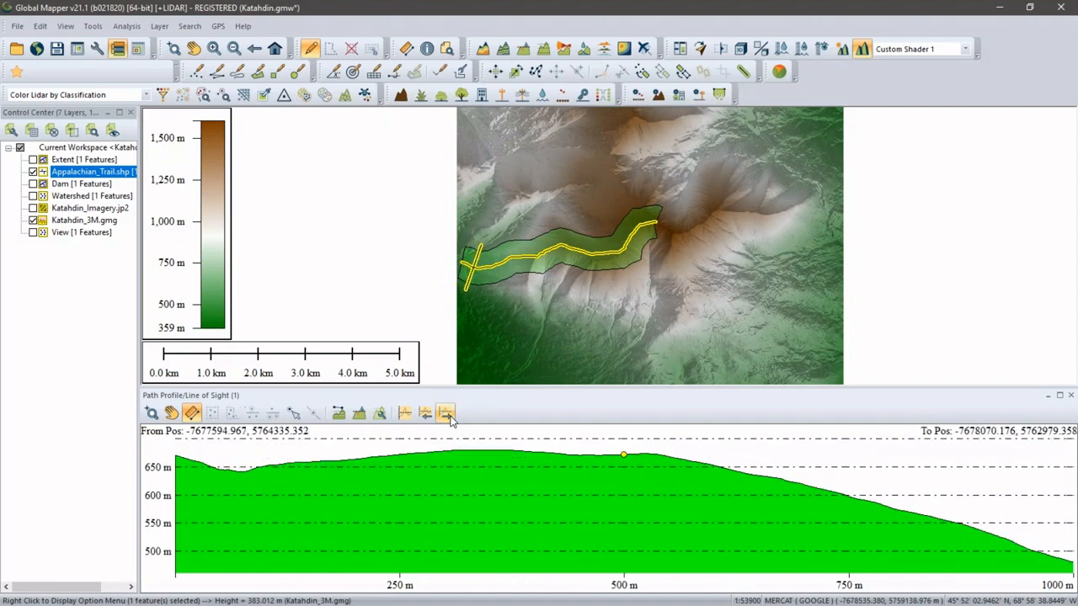
{"action": "left_click", "coordinate": [447, 415]}
{"action": "left_click", "coordinate": [447, 415]}
{"action": "left_click", "coordinate": [447, 415]}
{"action": "left_click", "coordinate": [447, 415]}
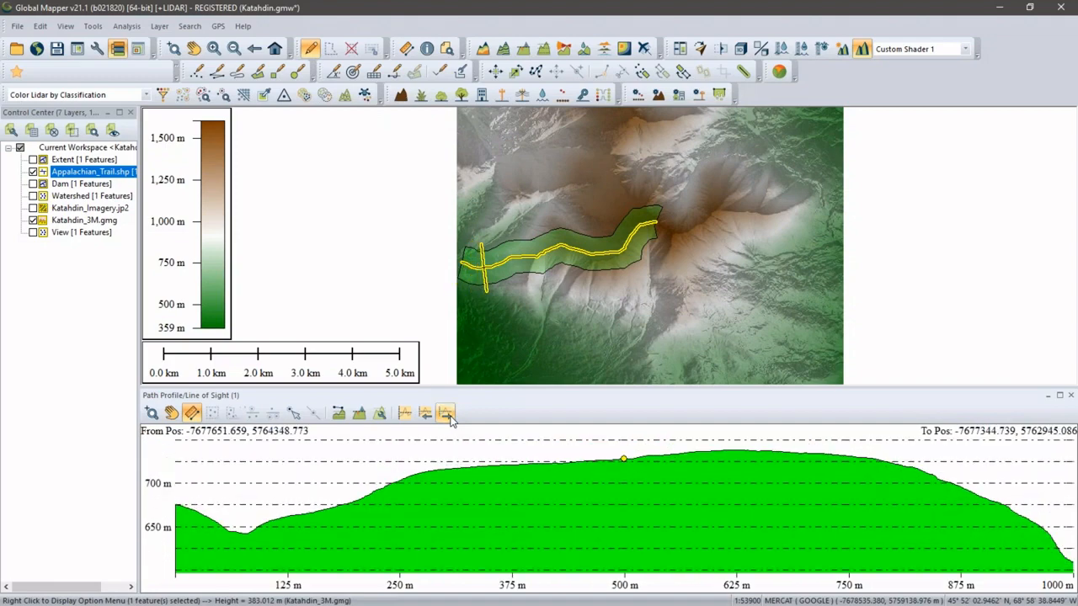
{"action": "left_click", "coordinate": [448, 415]}
{"action": "left_click", "coordinate": [447, 415]}
{"action": "left_click", "coordinate": [448, 416]}
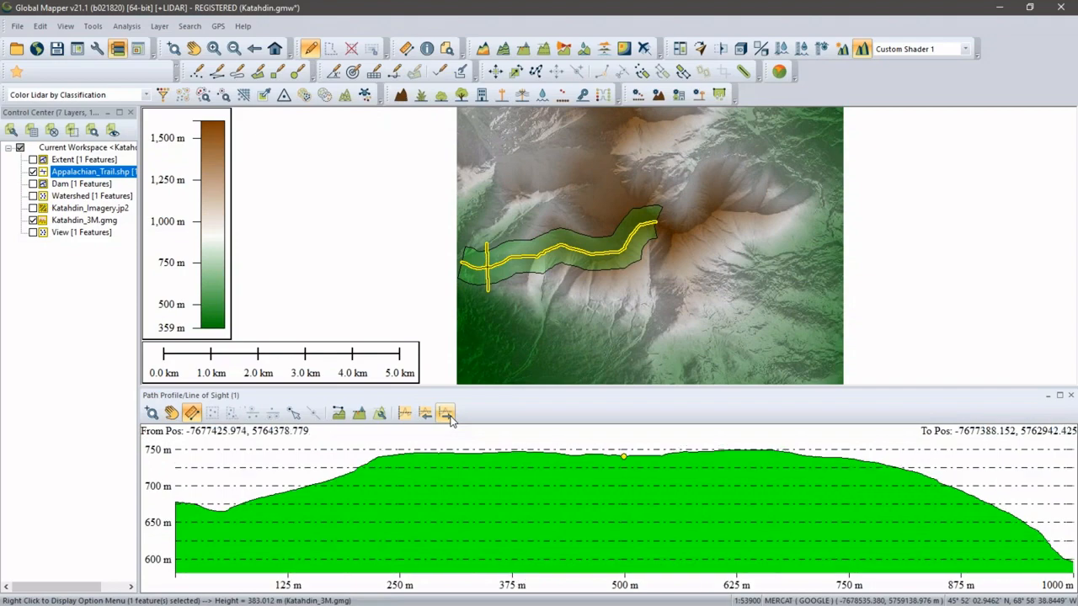
{"action": "left_click", "coordinate": [447, 415]}
{"action": "left_click", "coordinate": [447, 415]}
{"action": "left_click", "coordinate": [448, 415]}
{"action": "left_click", "coordinate": [447, 416]}
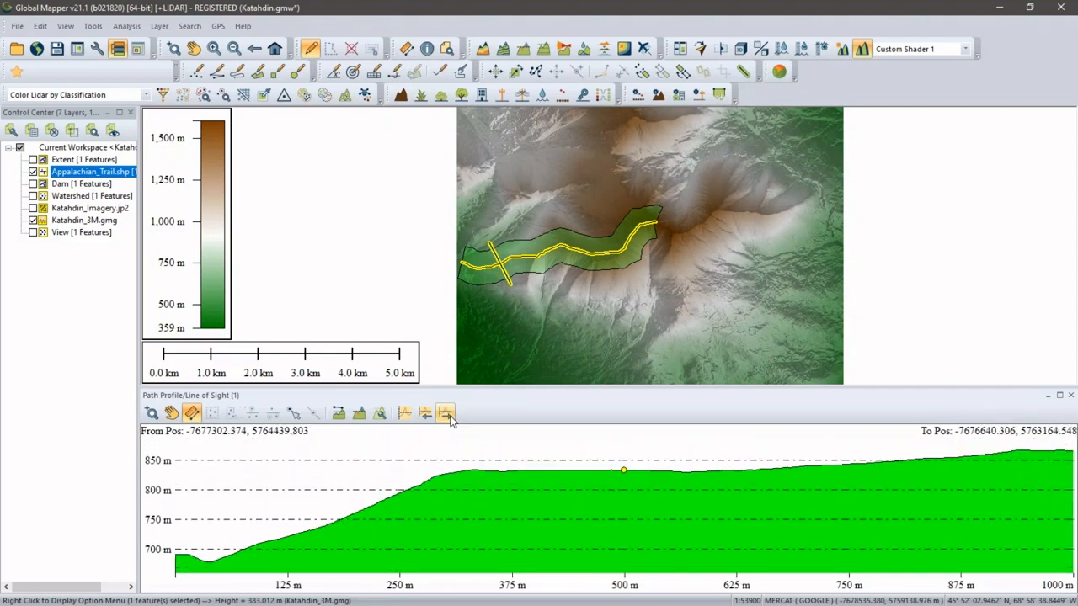
{"action": "left_click", "coordinate": [448, 415]}
{"action": "left_click", "coordinate": [447, 416]}
{"action": "left_click", "coordinate": [447, 416]}
{"action": "left_click", "coordinate": [447, 415]}
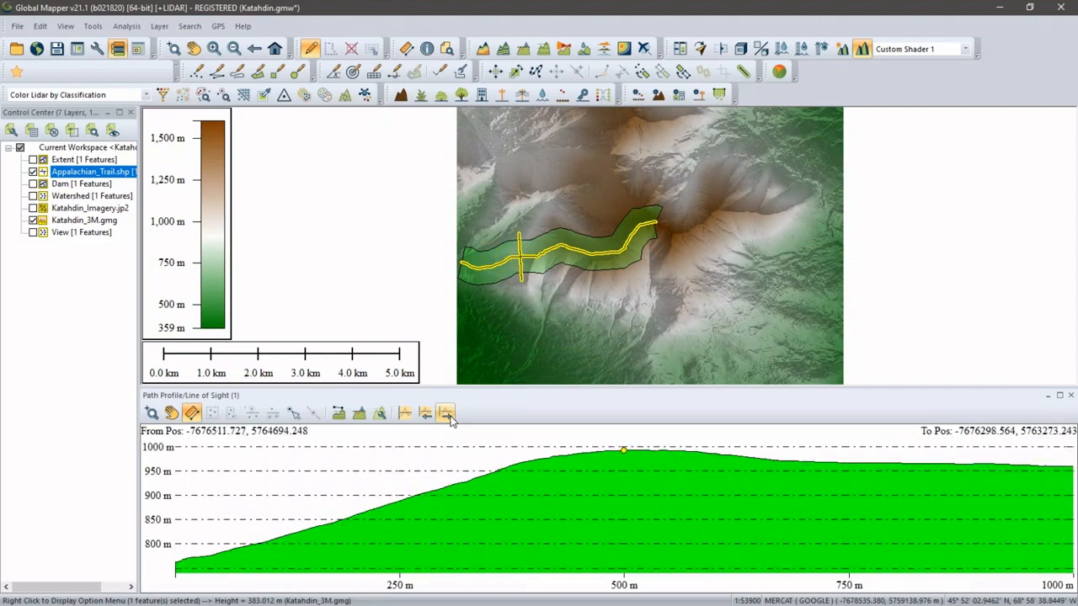
{"action": "left_click", "coordinate": [447, 415]}
{"action": "left_click", "coordinate": [448, 415]}
{"action": "left_click", "coordinate": [447, 415]}
{"action": "left_click", "coordinate": [447, 415]}
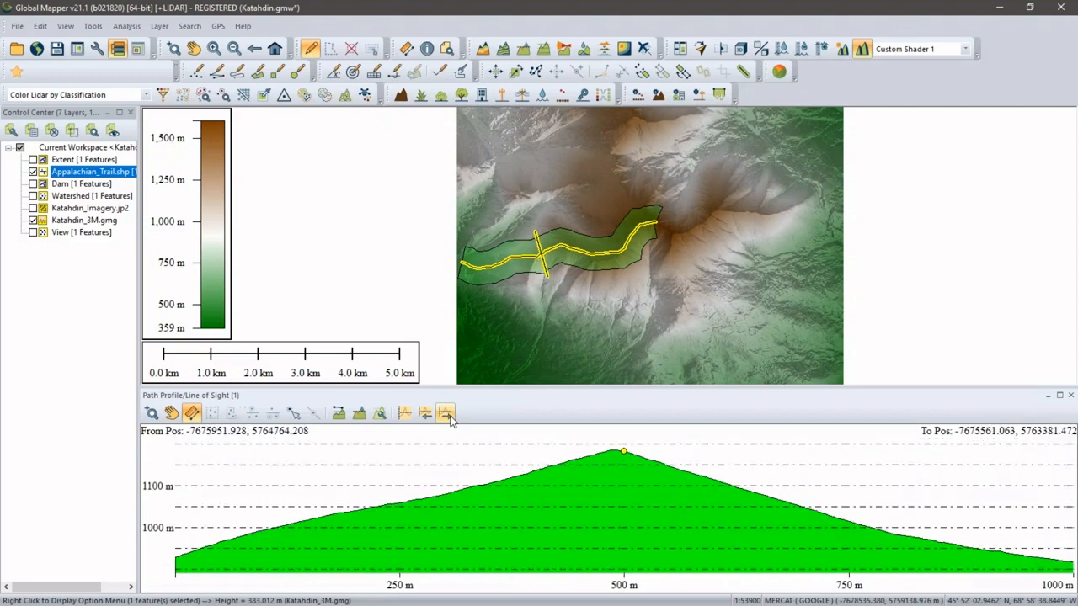
{"action": "left_click", "coordinate": [447, 415]}
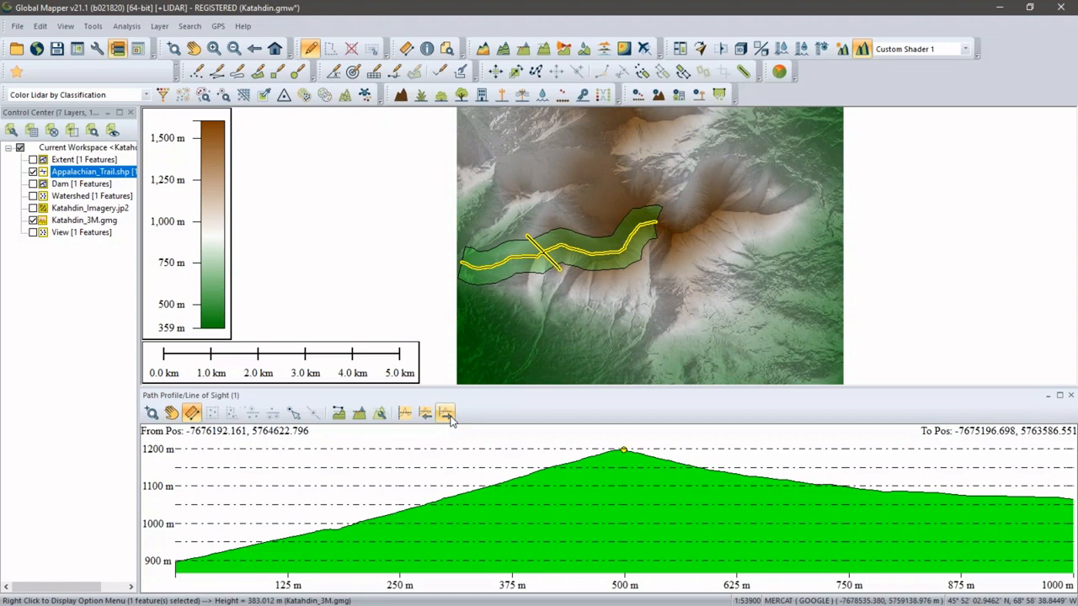
- Save the profile lines of all cross profiles to a new layer and close the path profile window
{"action": "right_click", "coordinate": [356, 444]}
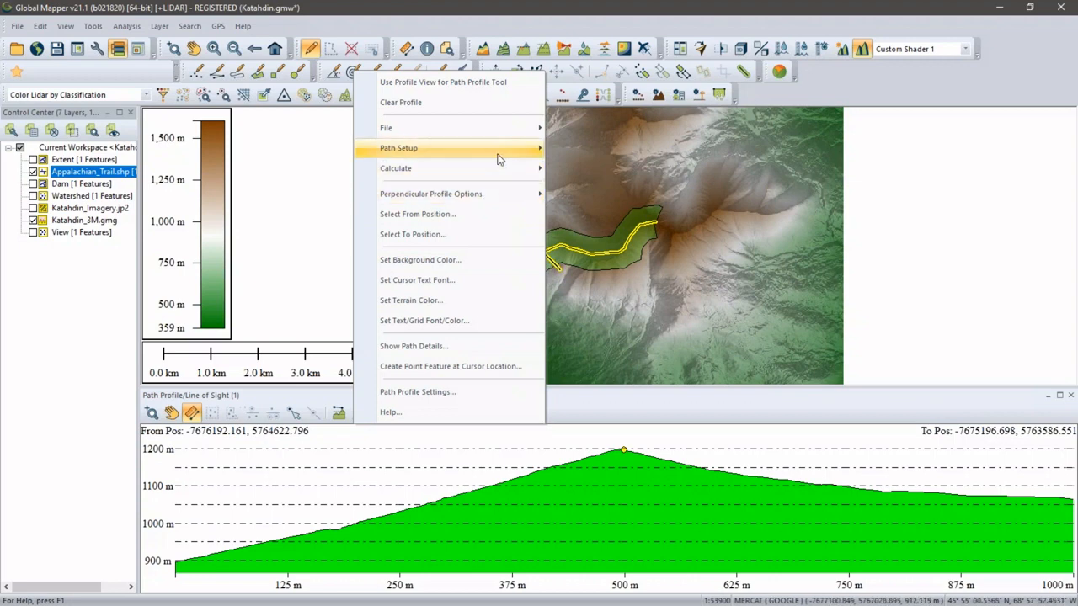
{"action": "mouse_move", "coordinate": [501, 132]}
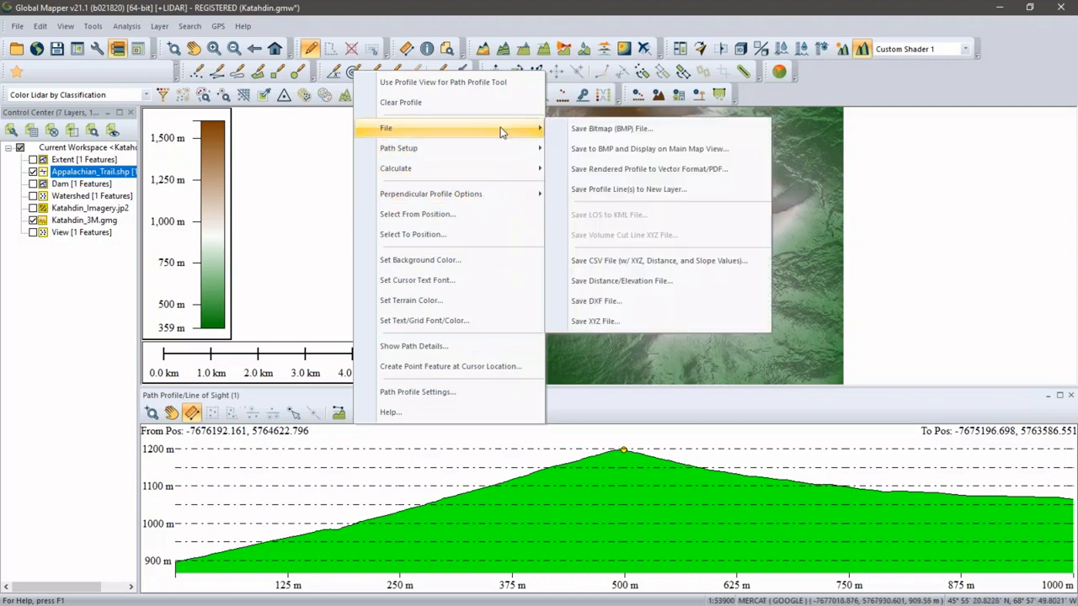
{"action": "left_click", "coordinate": [674, 191]}
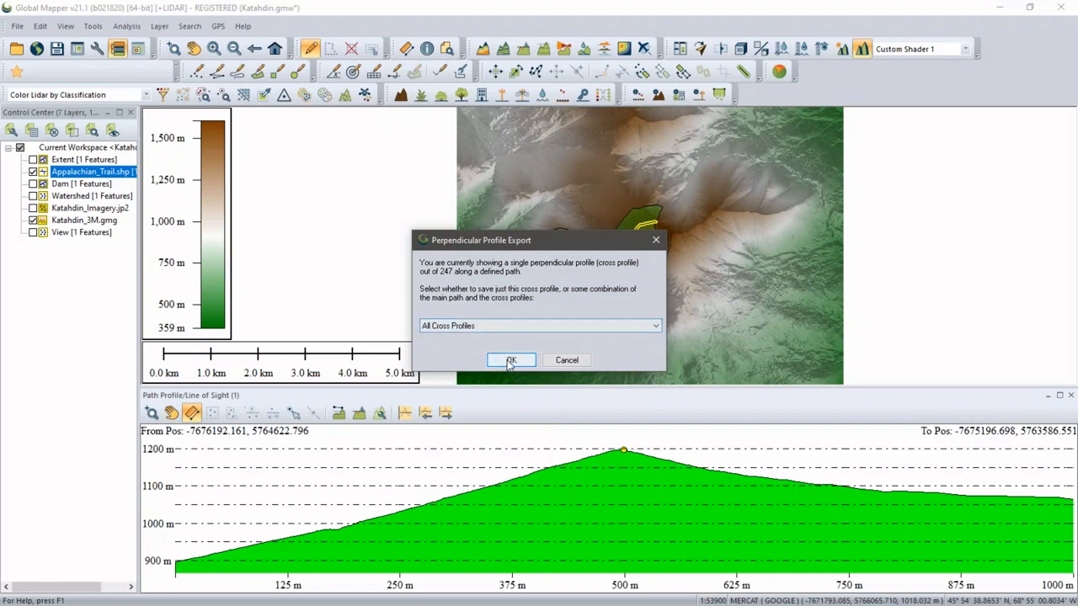
{"action": "left_click", "coordinate": [511, 361]}
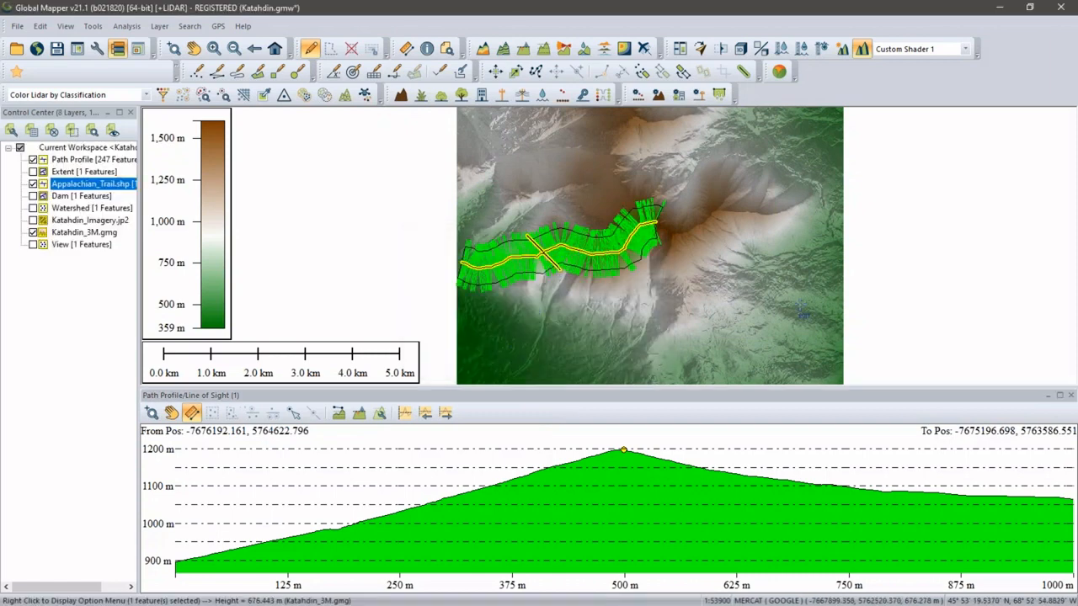
{"action": "left_click", "coordinate": [1071, 395]}
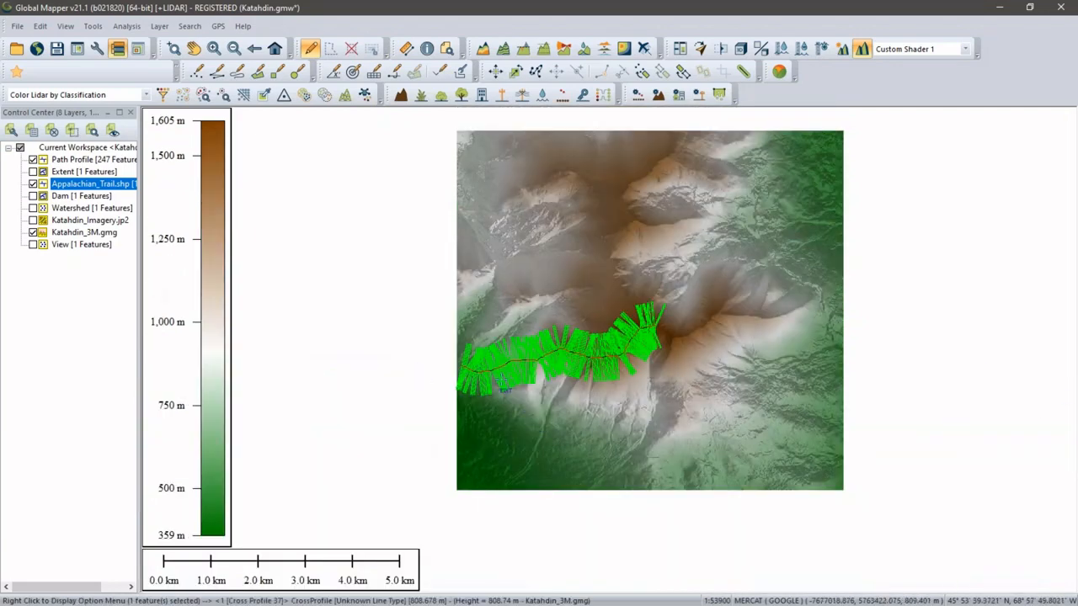
- Turn off the label display for the new Path Profile layer
{"action": "scroll", "coordinate": [539, 373], "scroll_direction": "up", "scroll_amount": 2}
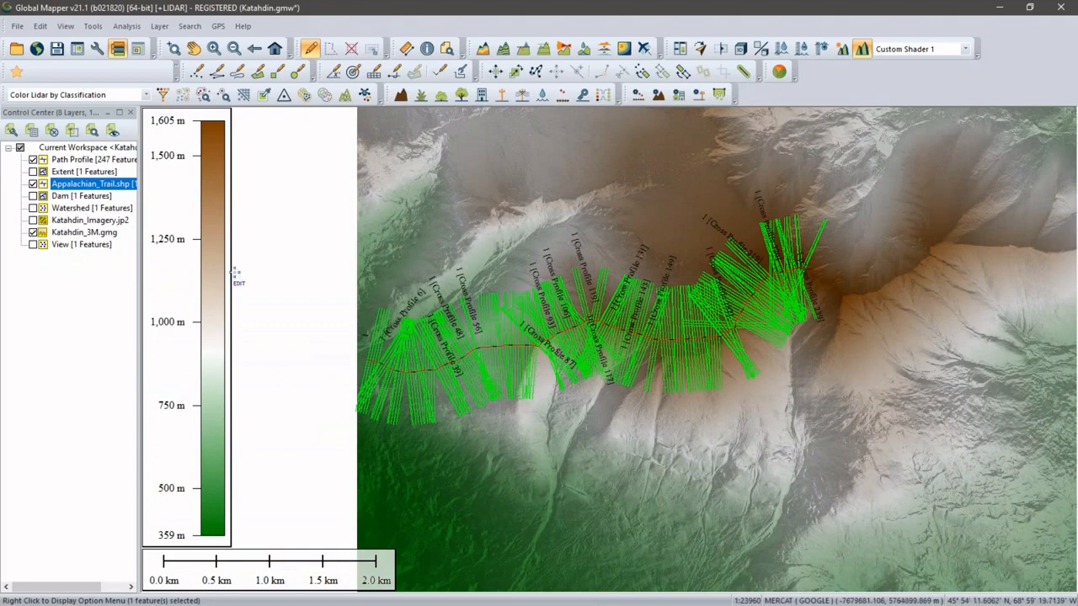
{"action": "double_click", "coordinate": [84, 159]}
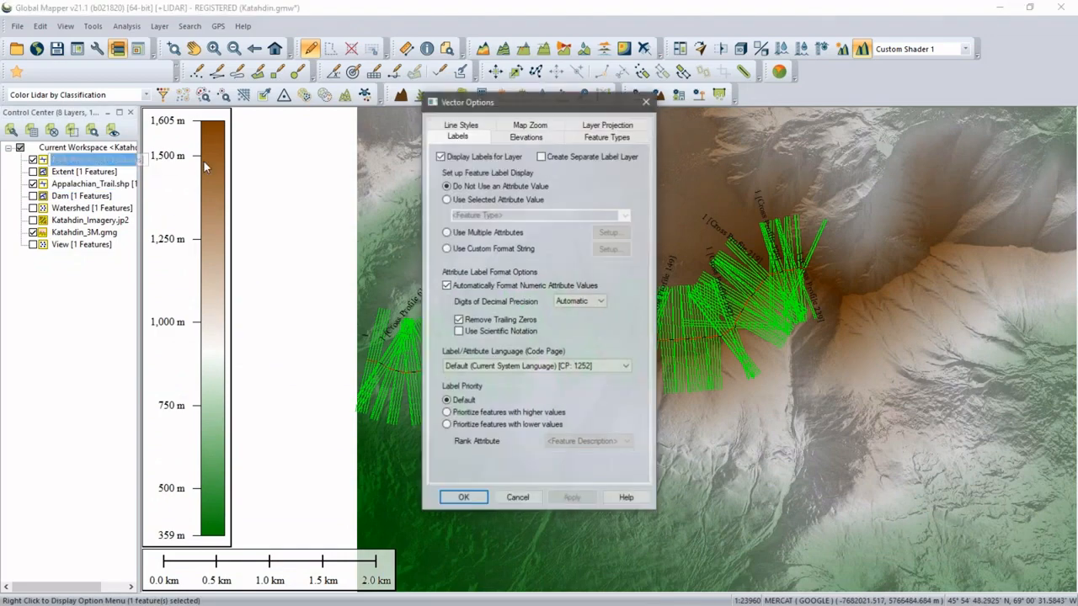
{"action": "left_click", "coordinate": [451, 159]}
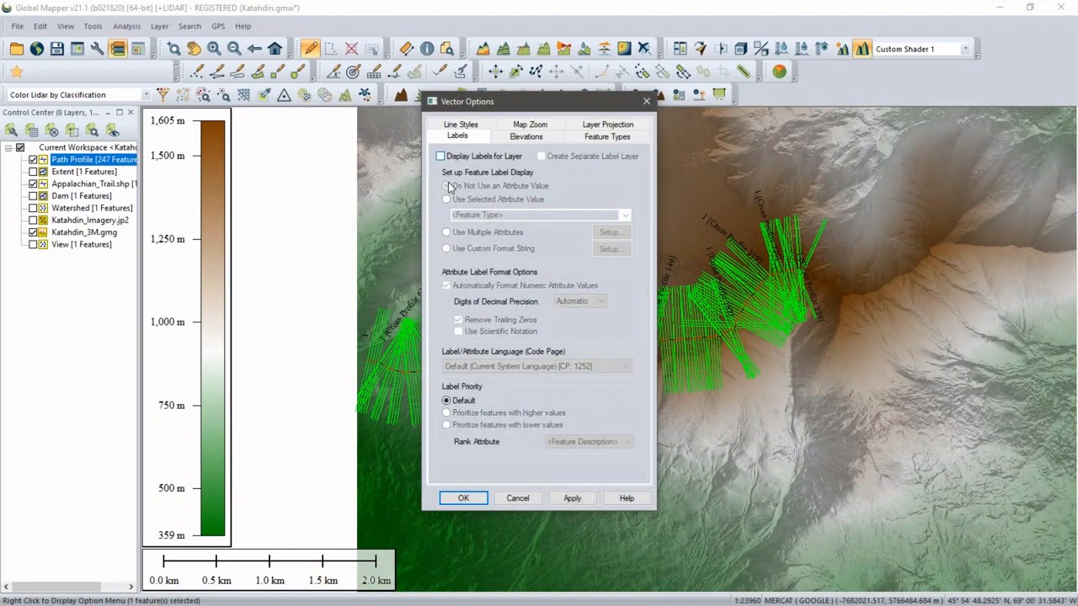
{"action": "left_click", "coordinate": [463, 498]}
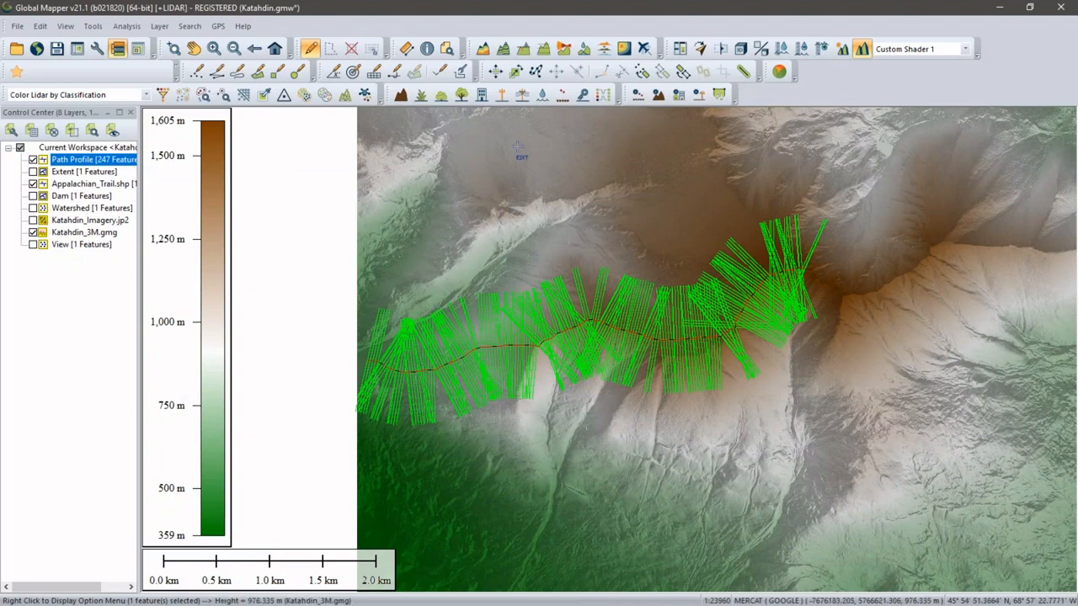
- Hide the Katahdin_3M.gmg and Appalachian_Trail.shp layers and show the remaining cross-profile lines in the 3D viewer
{"action": "left_click", "coordinate": [33, 233]}
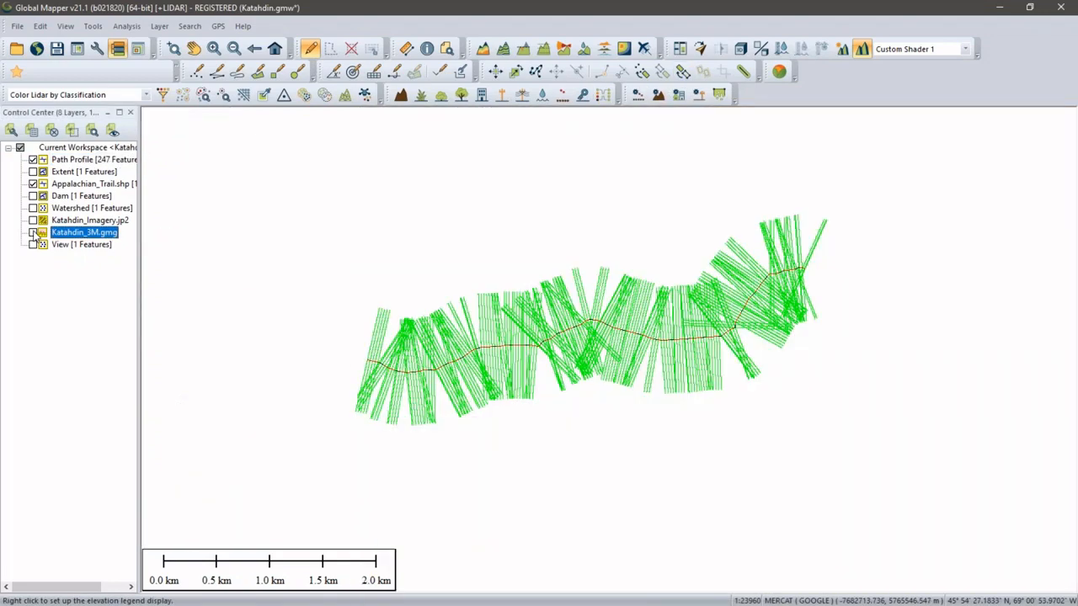
{"action": "left_click", "coordinate": [33, 184]}
{"action": "left_click", "coordinate": [740, 49]}
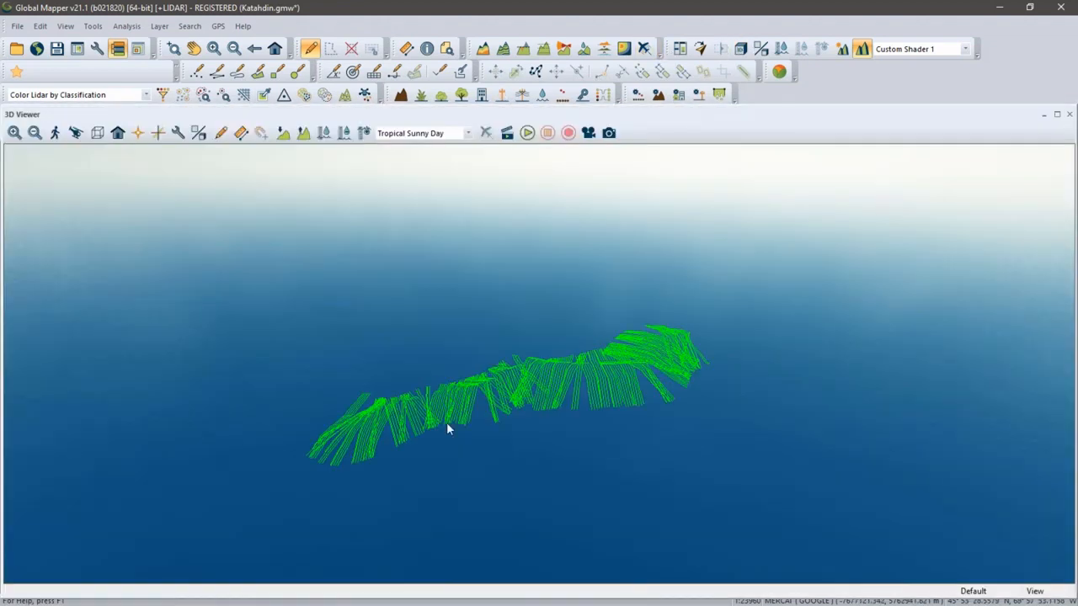
- Examine the shape of the cross-profile lines in 3D from several angles and close the 3D viewer
{"action": "left_click_drag", "start_coordinate": [446, 423], "coordinate": [648, 391]}
{"action": "left_click_drag", "start_coordinate": [365, 487], "coordinate": [474, 457]}
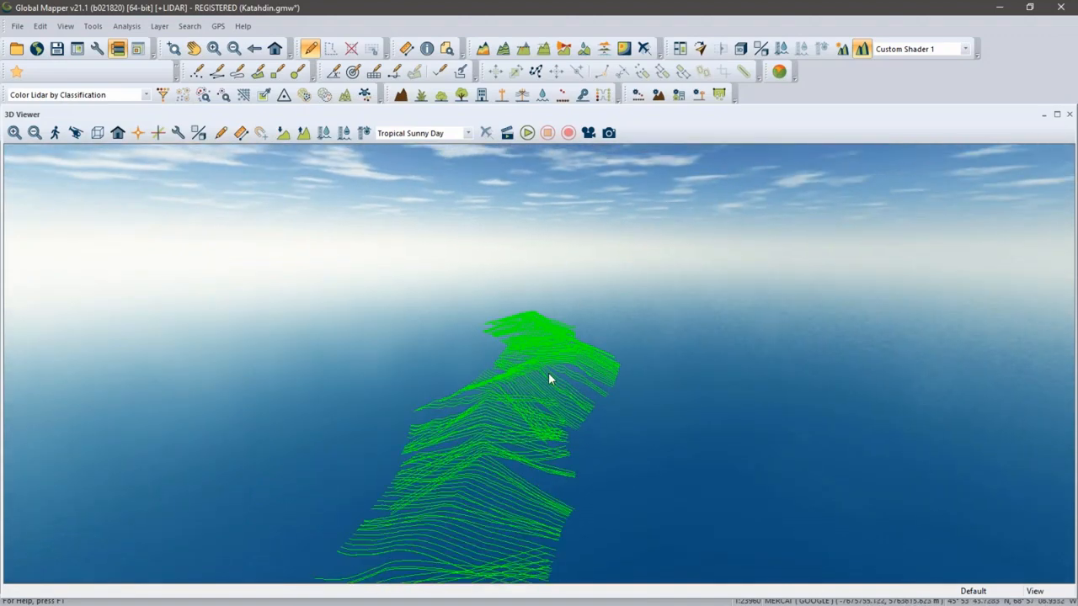
{"action": "left_click_drag", "start_coordinate": [549, 374], "coordinate": [443, 479]}
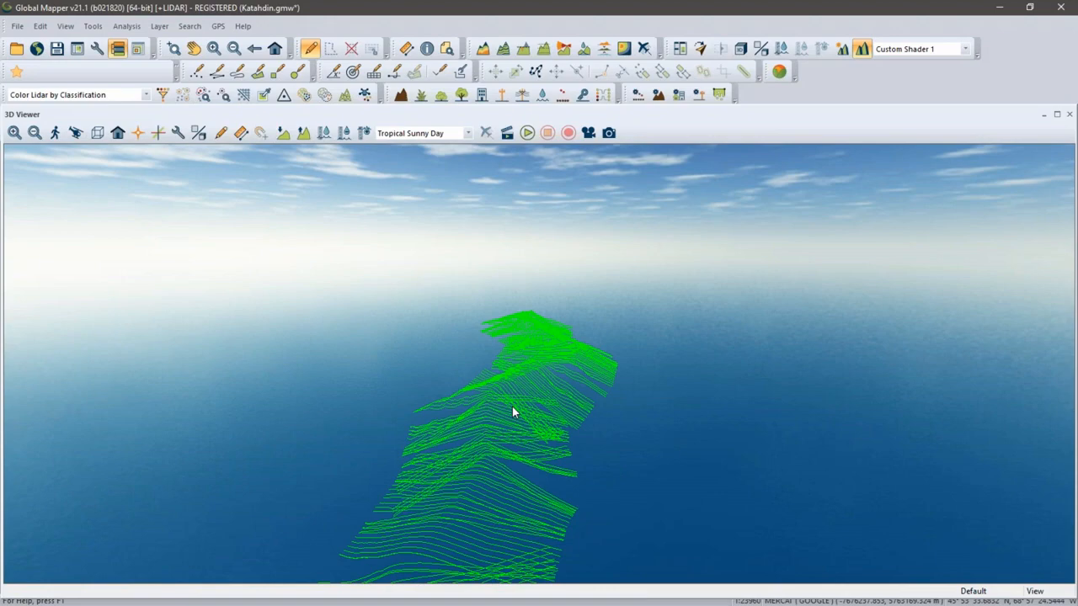
{"action": "left_click_drag", "start_coordinate": [594, 352], "coordinate": [540, 428]}
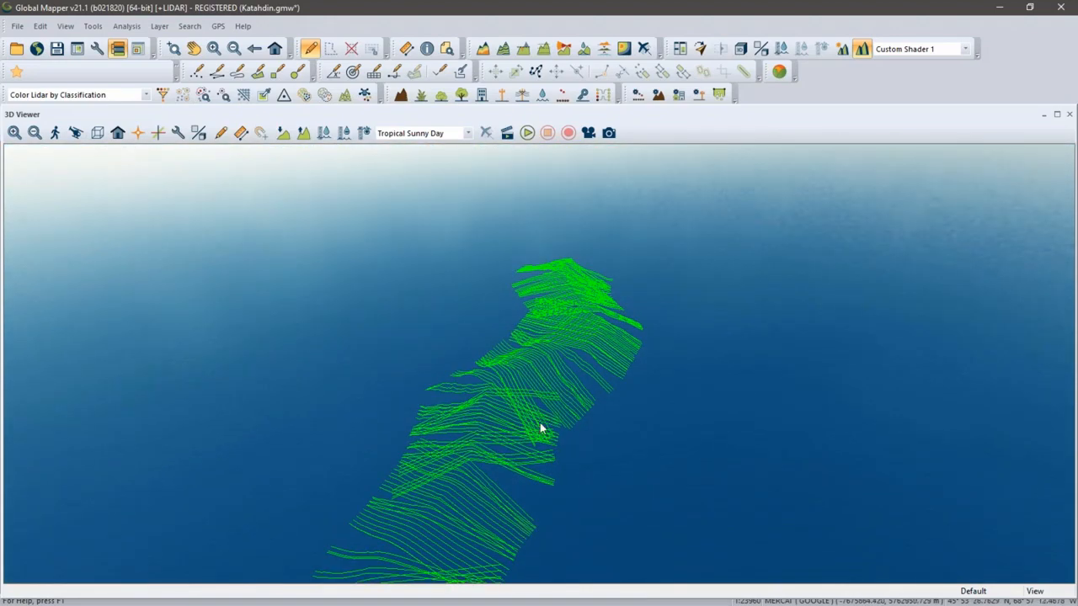
{"action": "mouse_move", "coordinate": [474, 461]}
{"action": "left_mouse_down"}
{"action": "mouse_move", "coordinate": [474, 503]}
{"action": "mouse_move", "coordinate": [477, 481]}
{"action": "left_mouse_up"}
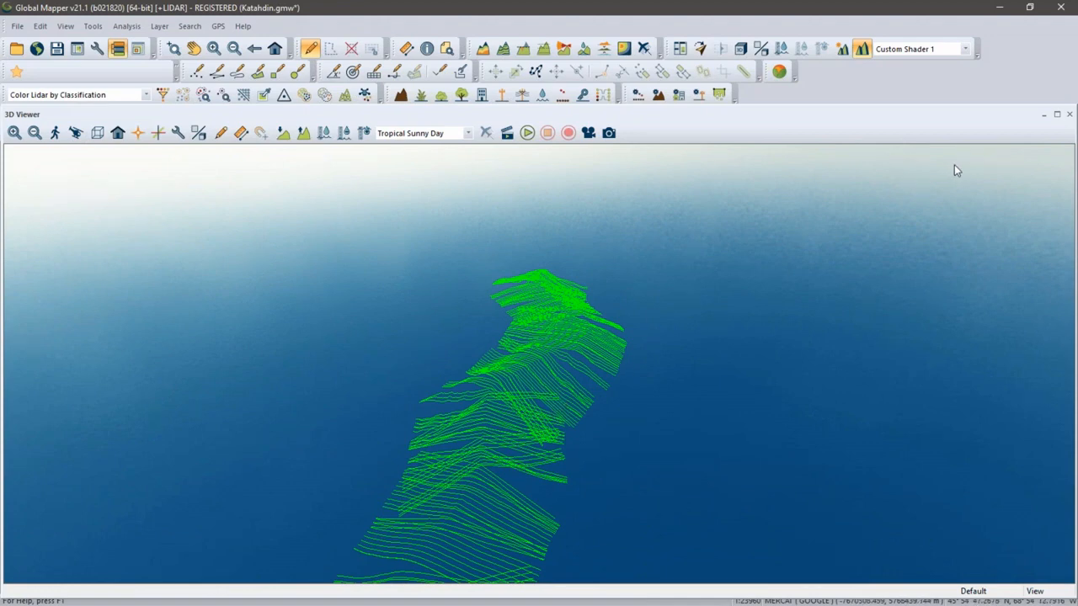
{"action": "left_click", "coordinate": [1070, 113]}
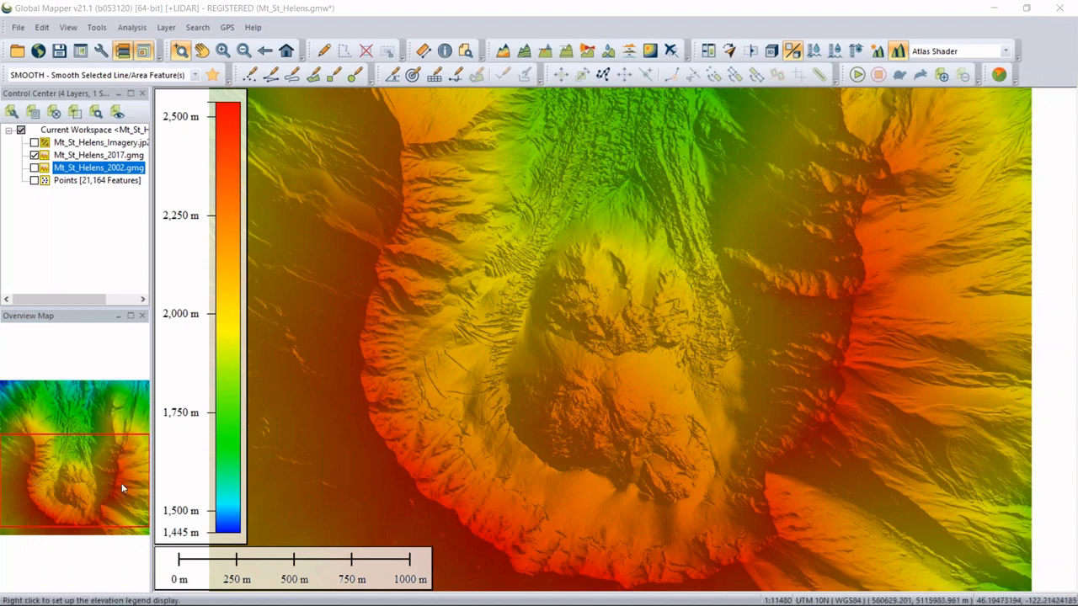
{"action": "scroll", "coordinate": [662, 354], "scroll_direction": "down", "scroll_amount": 1}
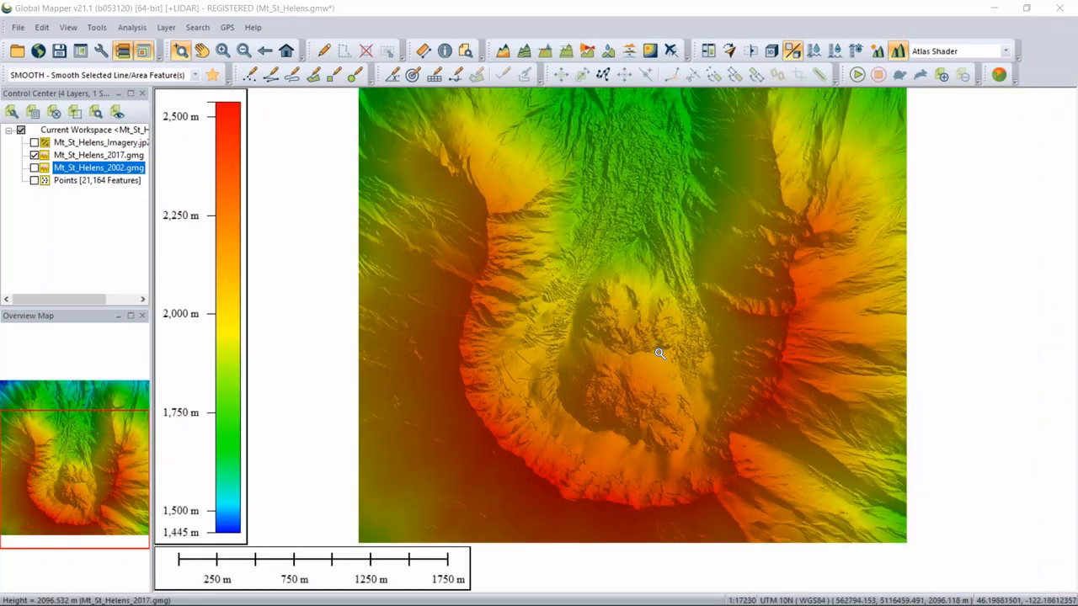
{"action": "scroll", "coordinate": [621, 374], "scroll_direction": "up", "scroll_amount": 3}
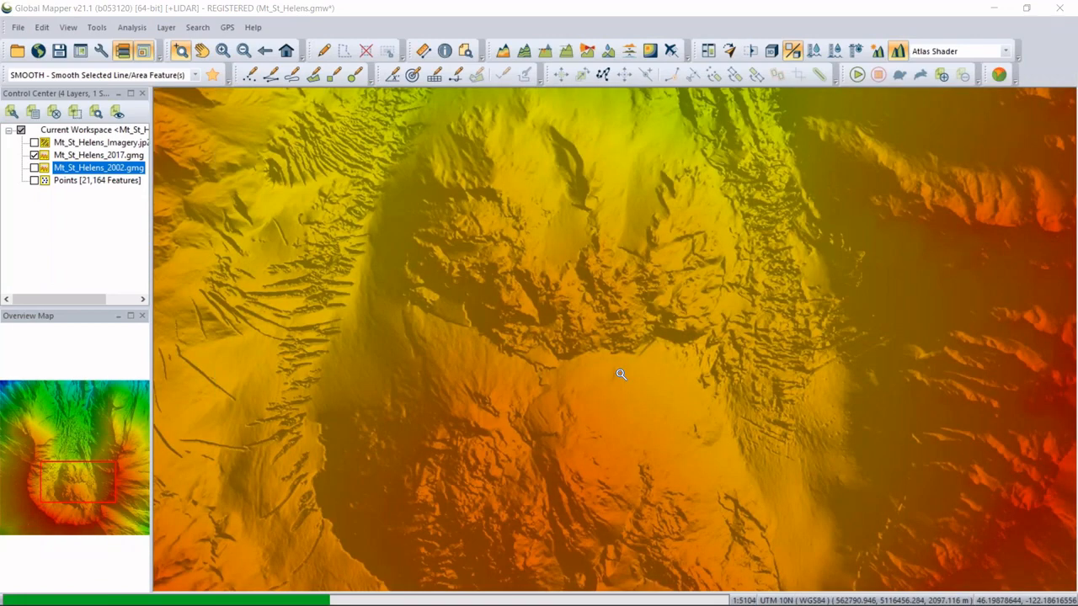
{"action": "scroll", "coordinate": [654, 309], "scroll_direction": "down", "scroll_amount": 2}
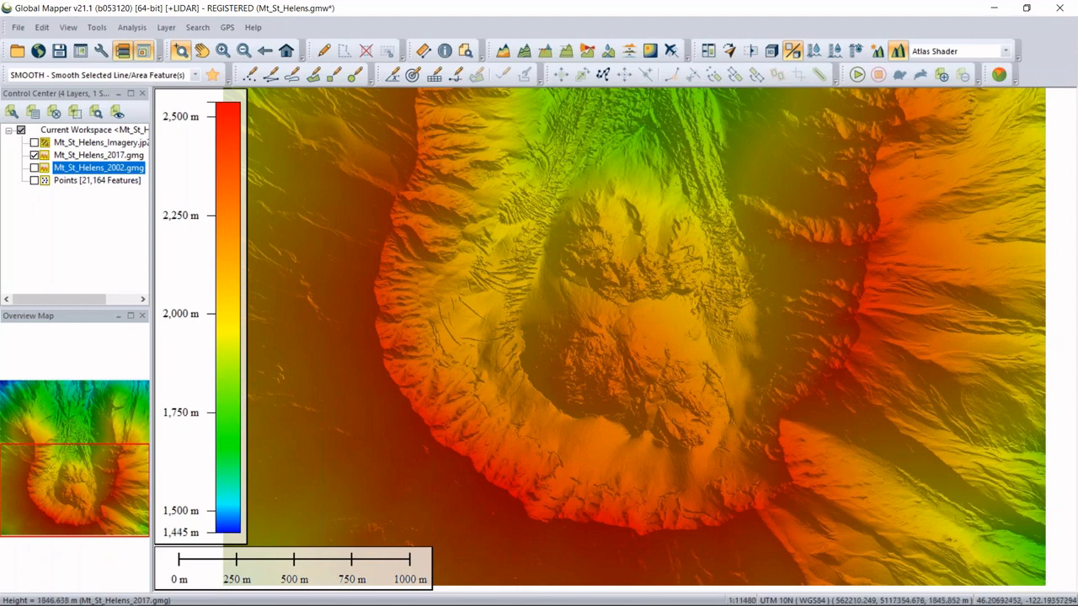
- Generate contour lines from the Mt_St_Helens_2017.gmg terrain at a 50 m interval with the default options
{"action": "left_click", "coordinate": [524, 53]}
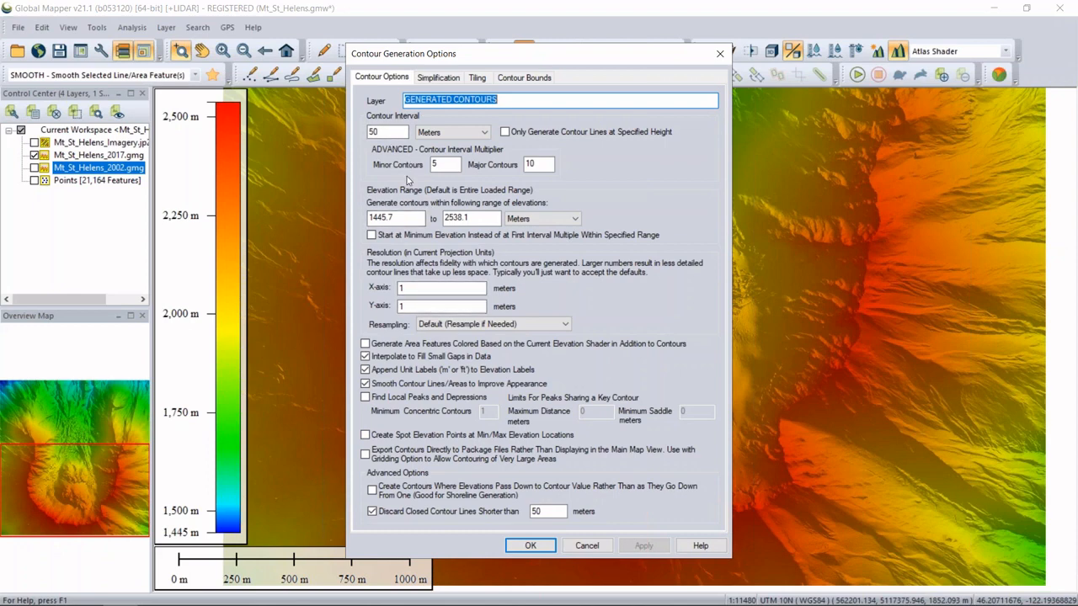
{"action": "left_click", "coordinate": [531, 549]}
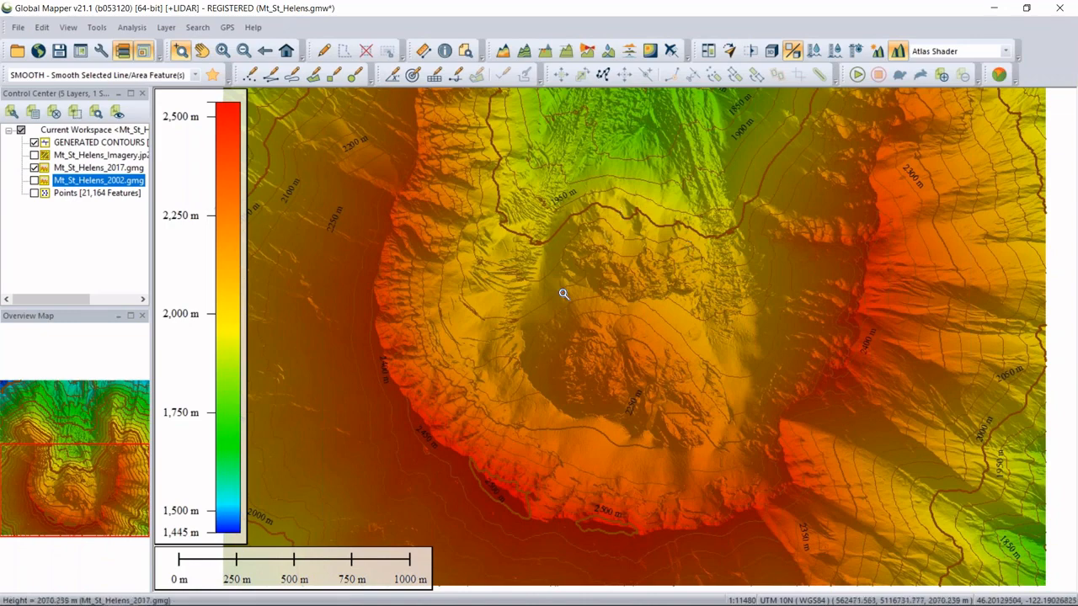
{"action": "left_click", "coordinate": [524, 454]}
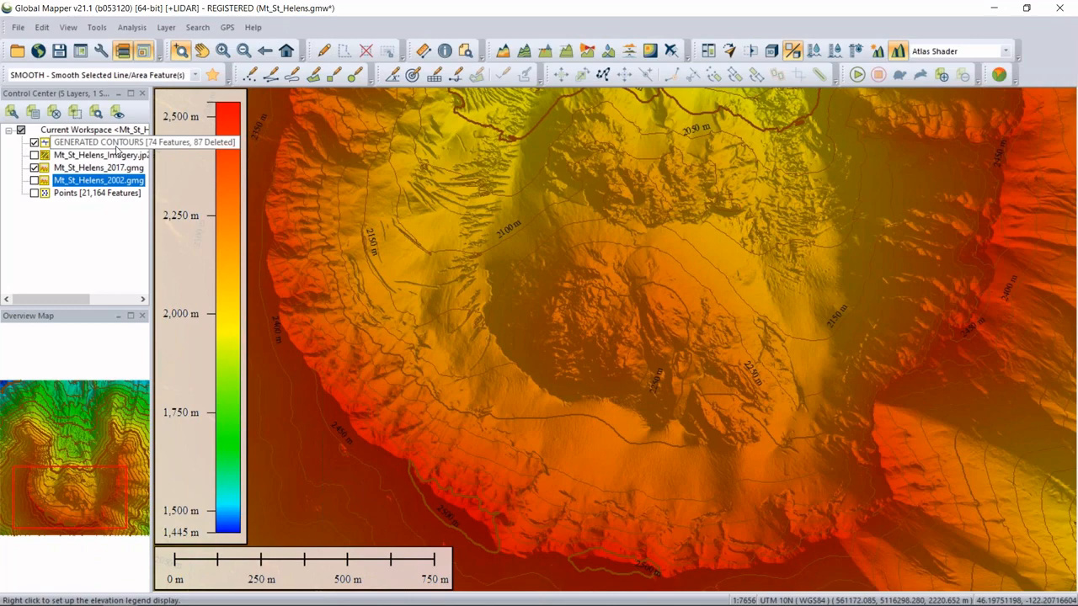
- Style all features in the GENERATED CONTOURS layer with the same Elevation (Solid) line style at 2 pixels wide
{"action": "double_click", "coordinate": [116, 145]}
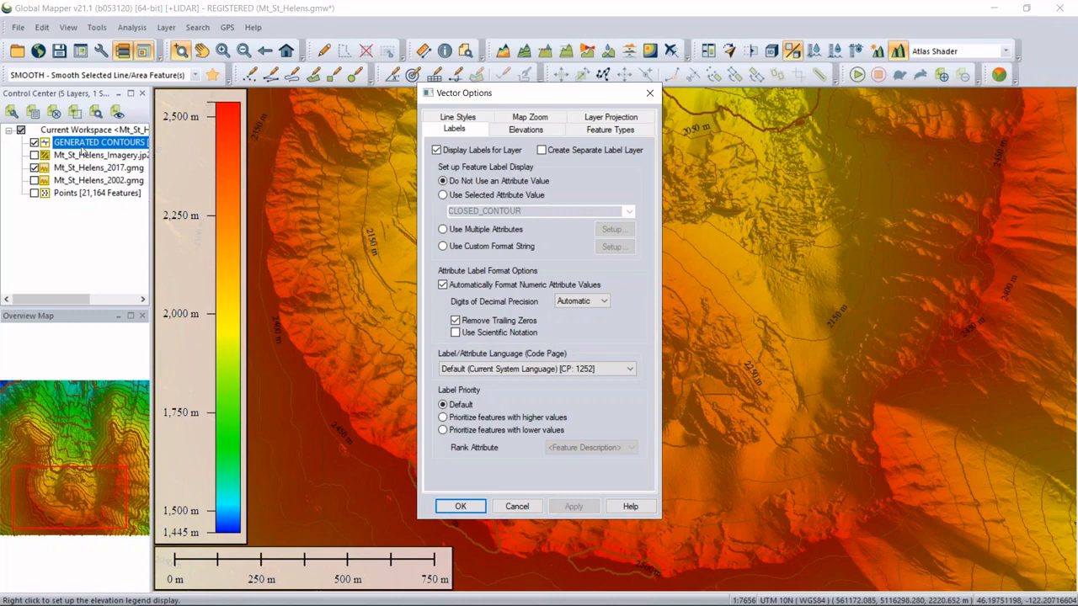
{"action": "left_click", "coordinate": [462, 119]}
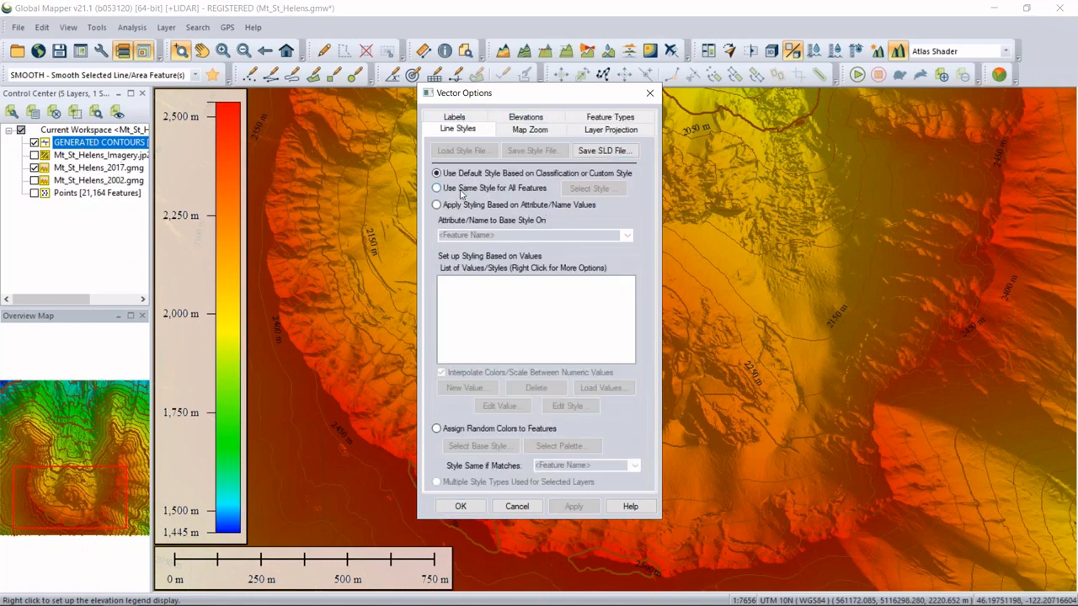
{"action": "left_click", "coordinate": [459, 190]}
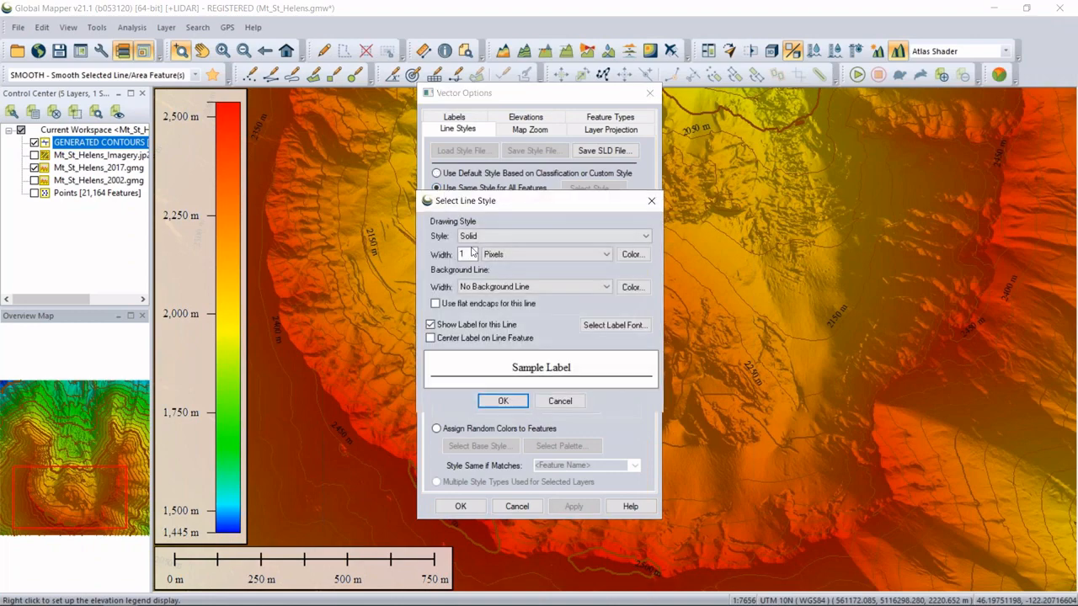
{"action": "left_click", "coordinate": [539, 236]}
{"action": "scroll", "coordinate": [526, 327], "scroll_direction": "down", "scroll_amount": 2}
{"action": "scroll", "coordinate": [526, 326], "scroll_direction": "down", "scroll_amount": 12}
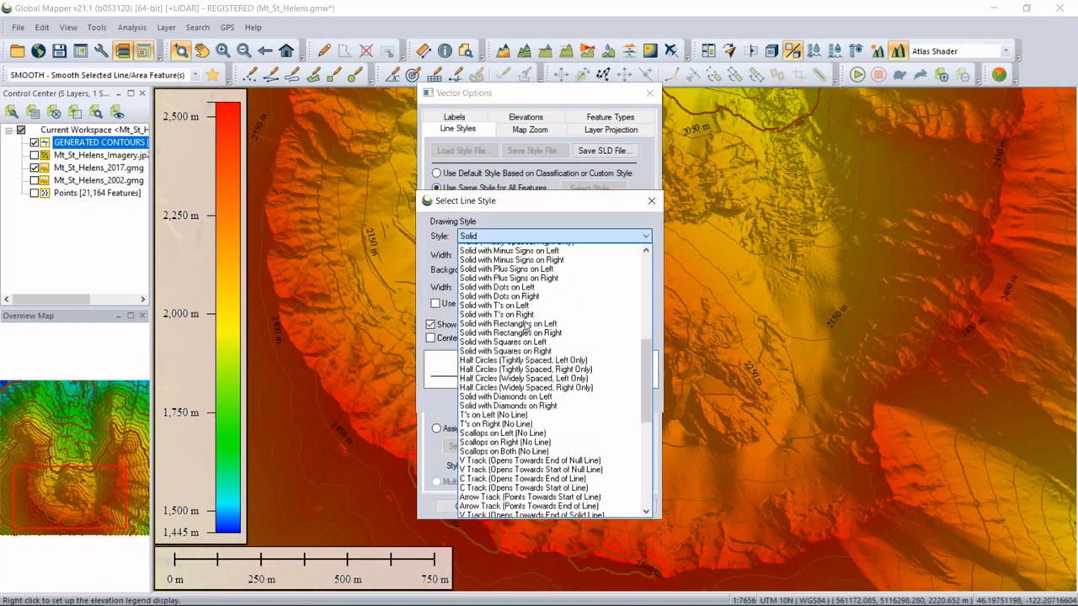
{"action": "scroll", "coordinate": [520, 388], "scroll_direction": "down", "scroll_amount": 1}
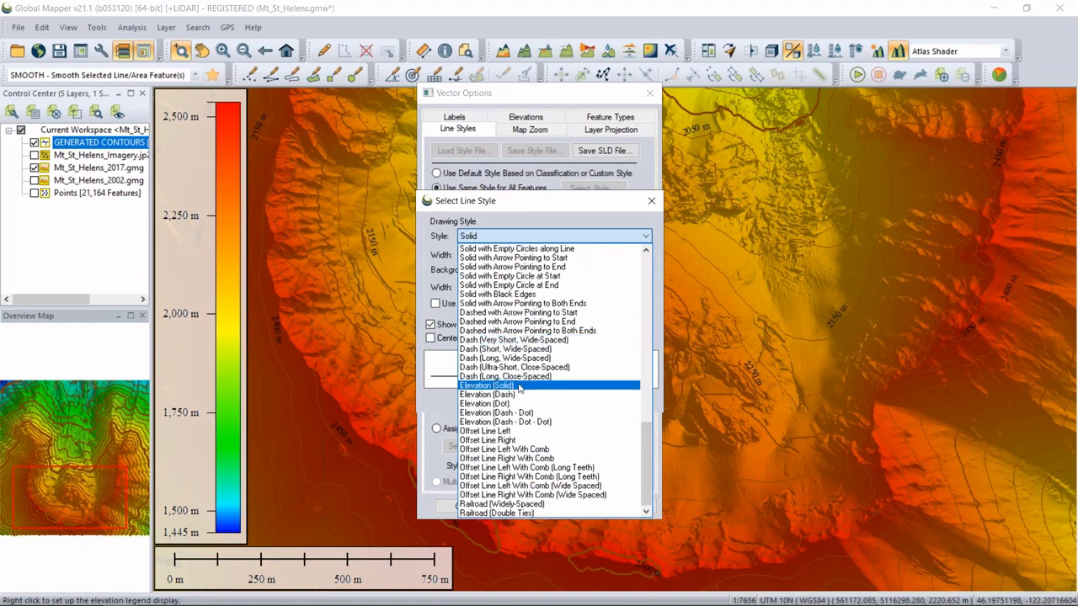
{"action": "left_click", "coordinate": [520, 386]}
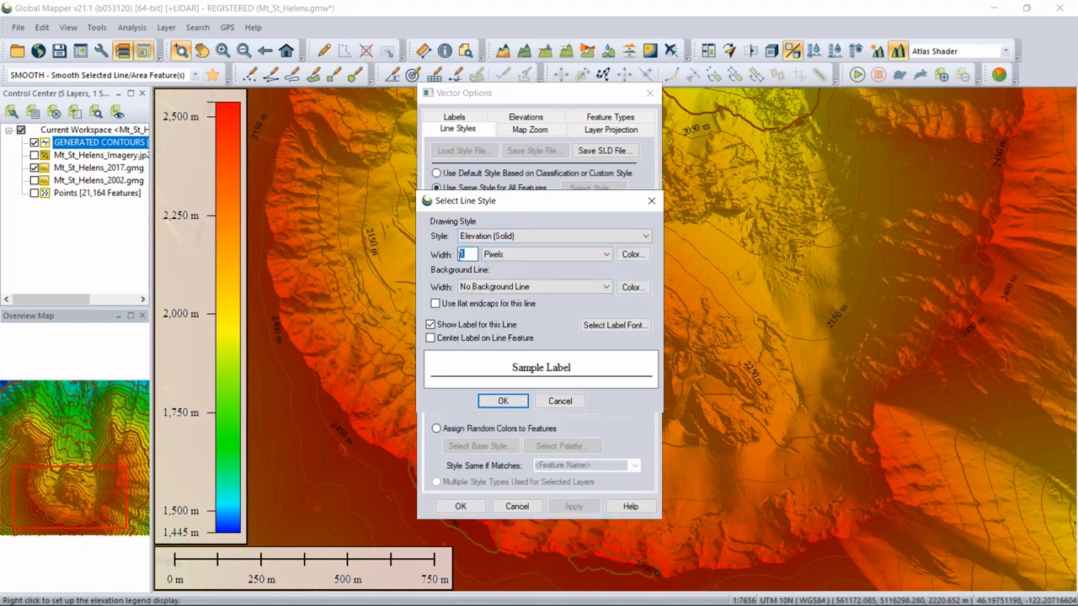
{"action": "type", "text": "2"}
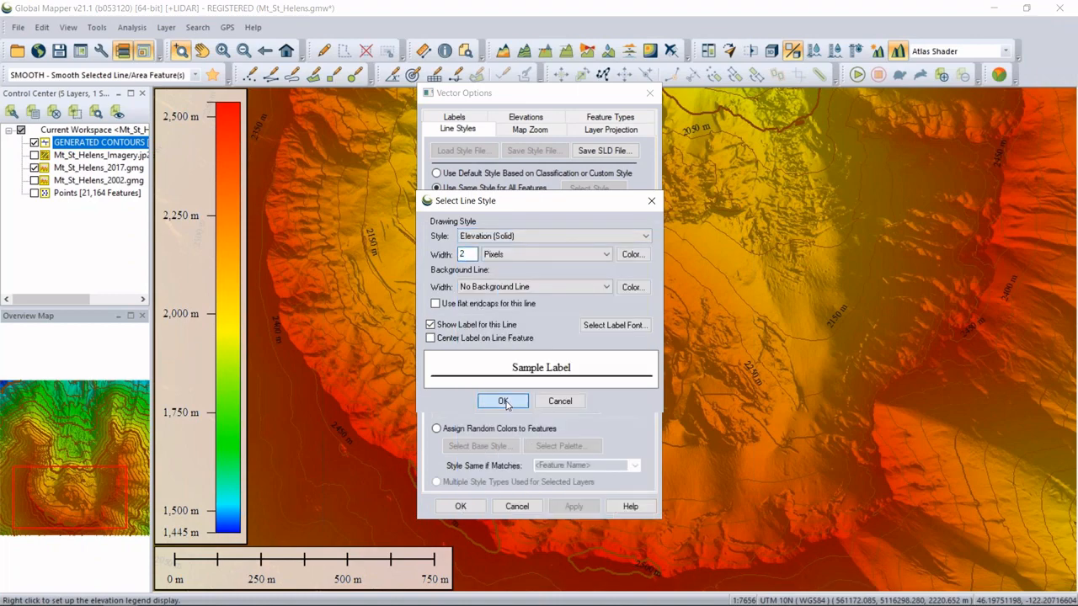
{"action": "left_click", "coordinate": [503, 401]}
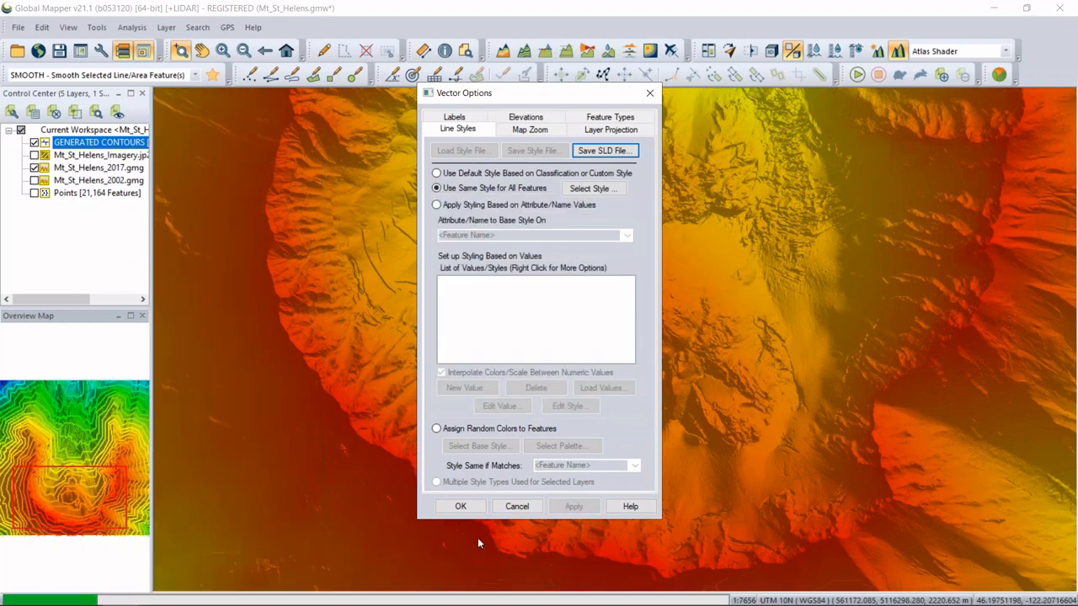
{"action": "left_click", "coordinate": [462, 508]}
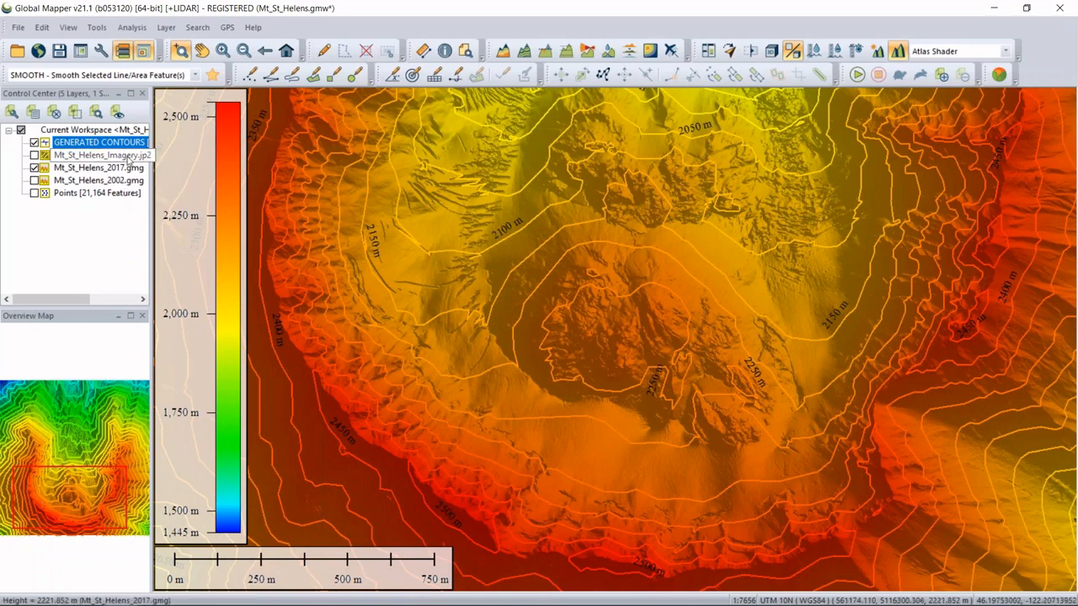
- Turn on the Mt_St_Helens_Imagery.jp2 layer and inspect the elevation-colored contours over the crater imagery
{"action": "left_click", "coordinate": [35, 155]}
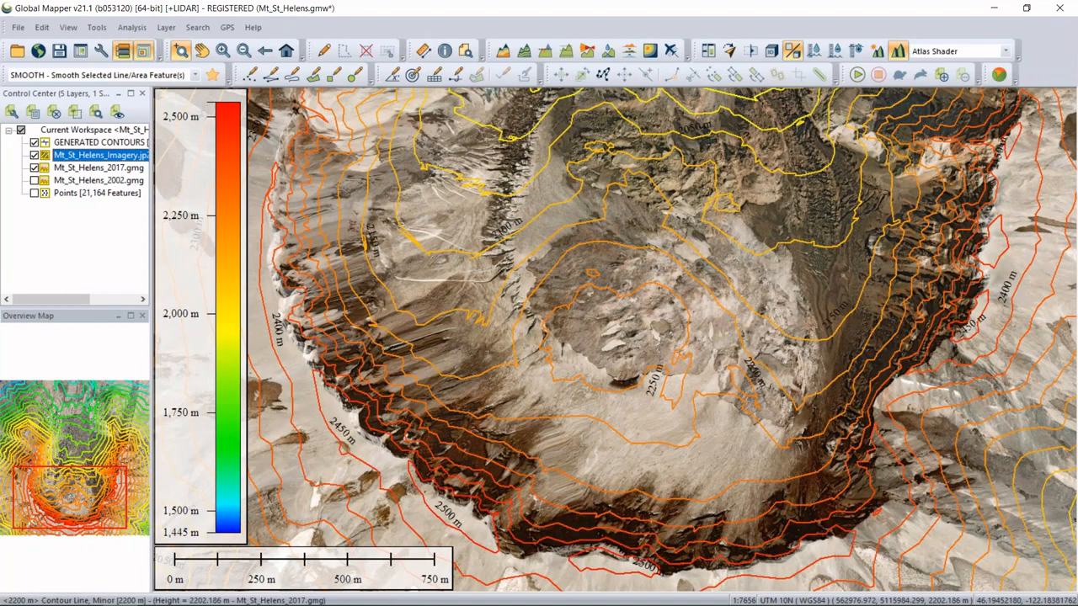
{"action": "scroll", "coordinate": [779, 380], "scroll_direction": "down", "scroll_amount": 1}
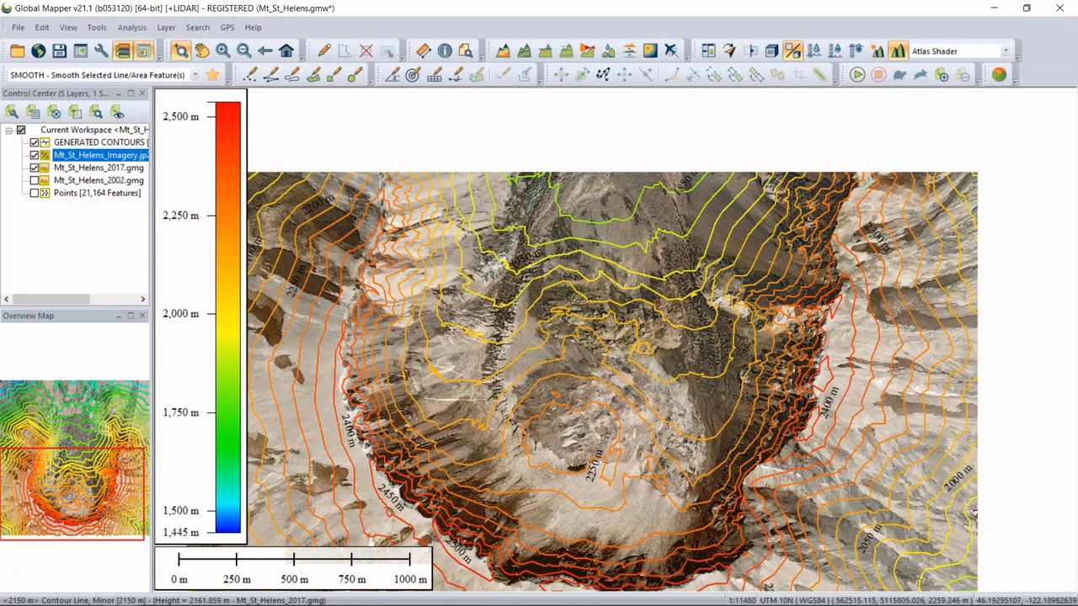
{"action": "left_click_drag", "start_coordinate": [573, 513], "coordinate": [571, 518]}
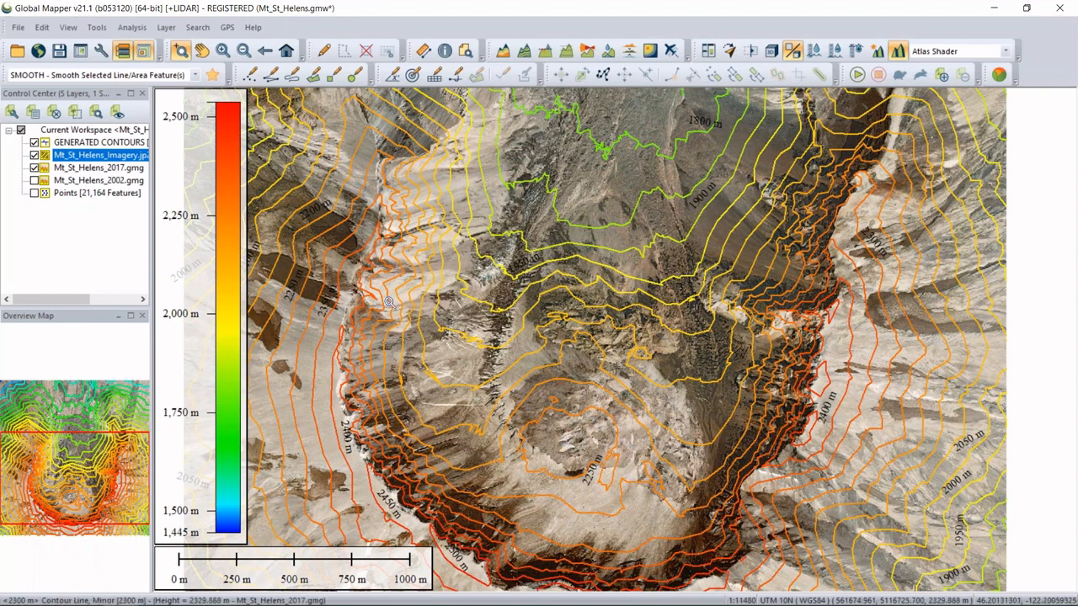
{"action": "scroll", "coordinate": [536, 385], "scroll_direction": "up", "scroll_amount": 1}
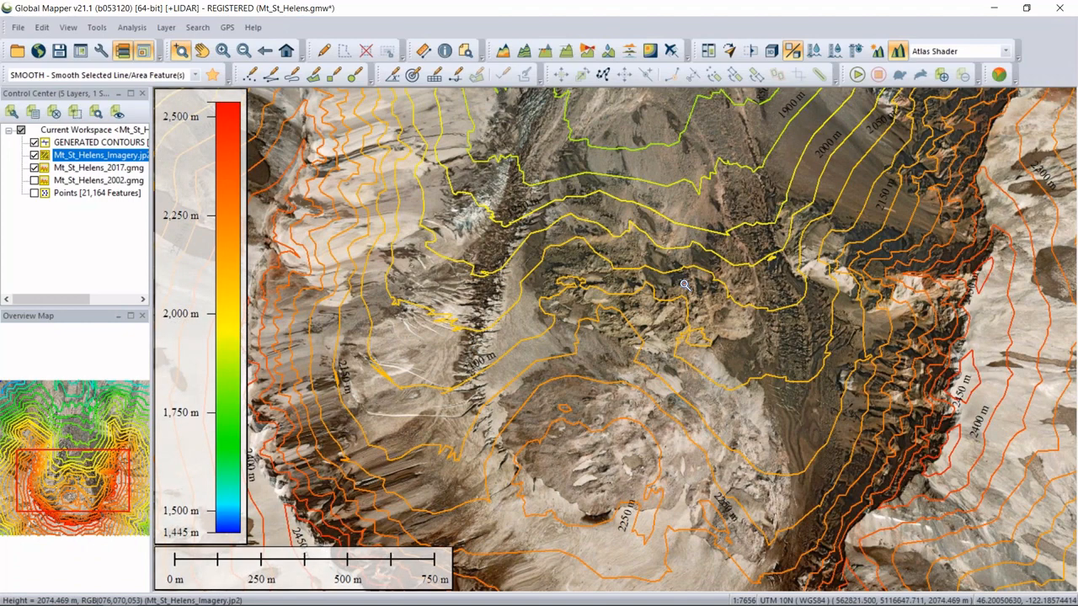
- Select all features in the GENERATED CONTOURS layer and smooth the selected lines
{"action": "left_click", "coordinate": [87, 142]}
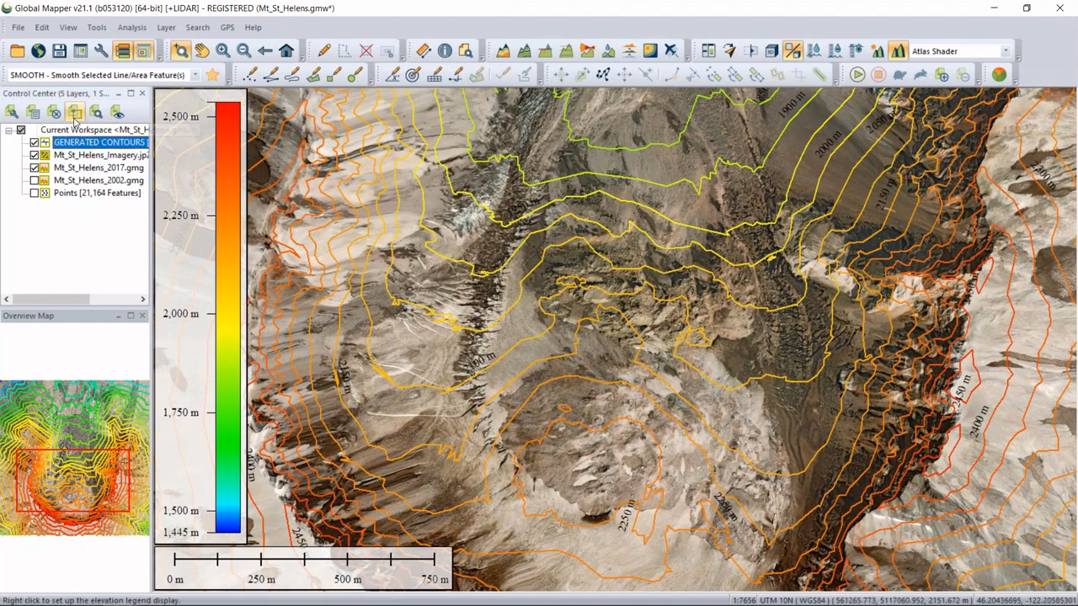
{"action": "left_click", "coordinate": [74, 114]}
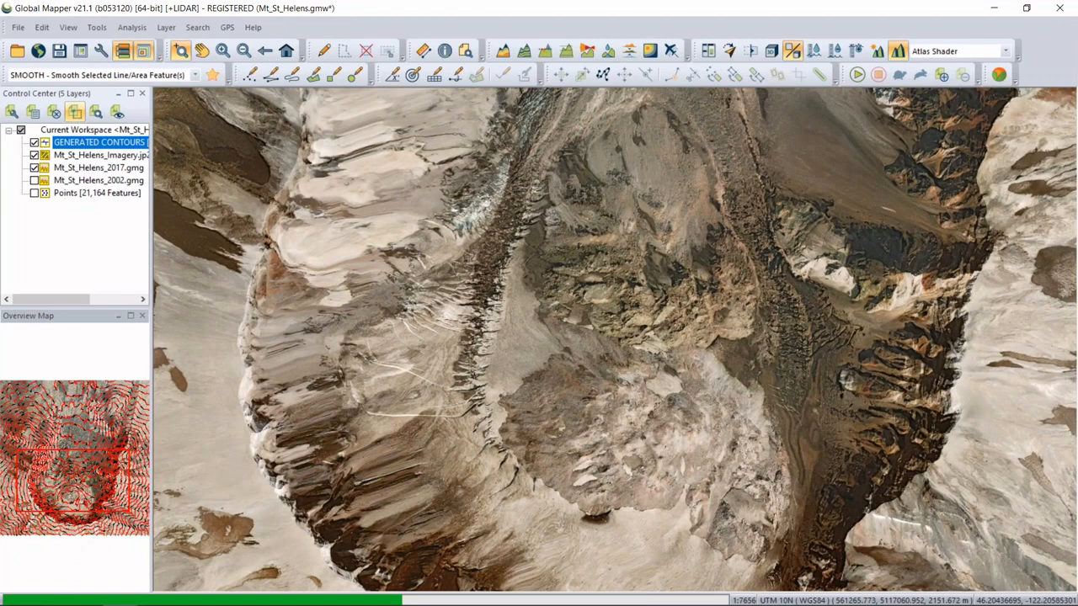
{"action": "left_click", "coordinate": [210, 77]}
{"action": "left_click", "coordinate": [210, 78]}
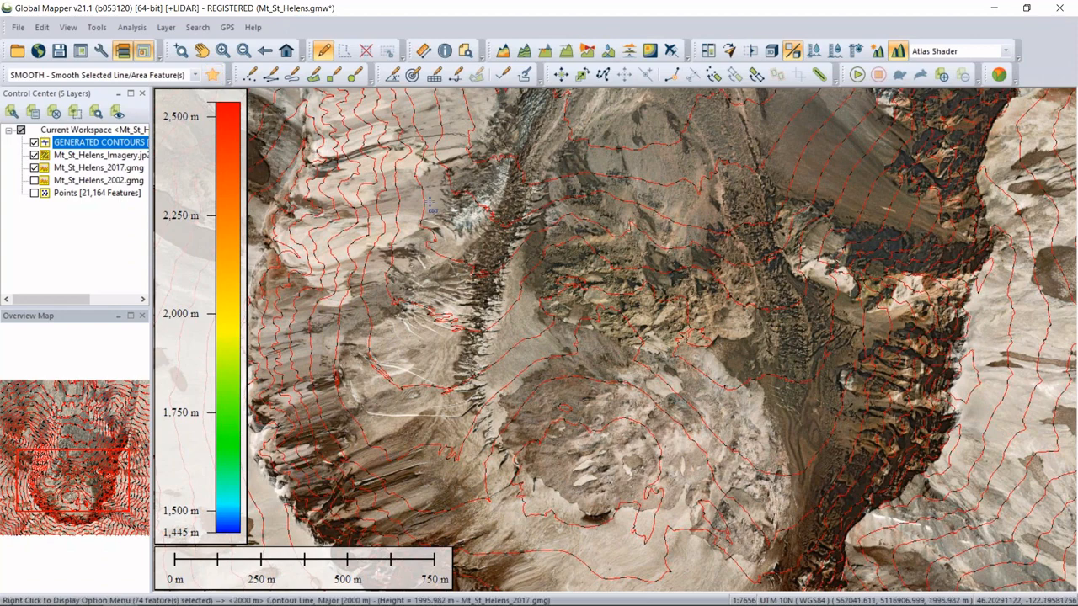
{"action": "right_click", "coordinate": [449, 205]}
{"action": "mouse_move", "coordinate": [536, 412]}
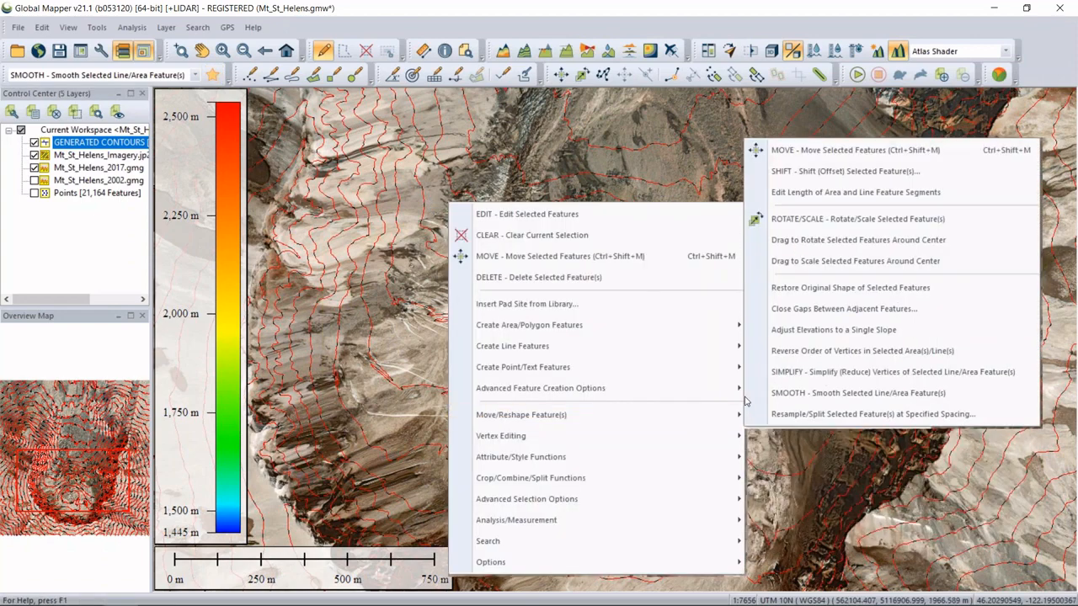
{"action": "left_click", "coordinate": [843, 392]}
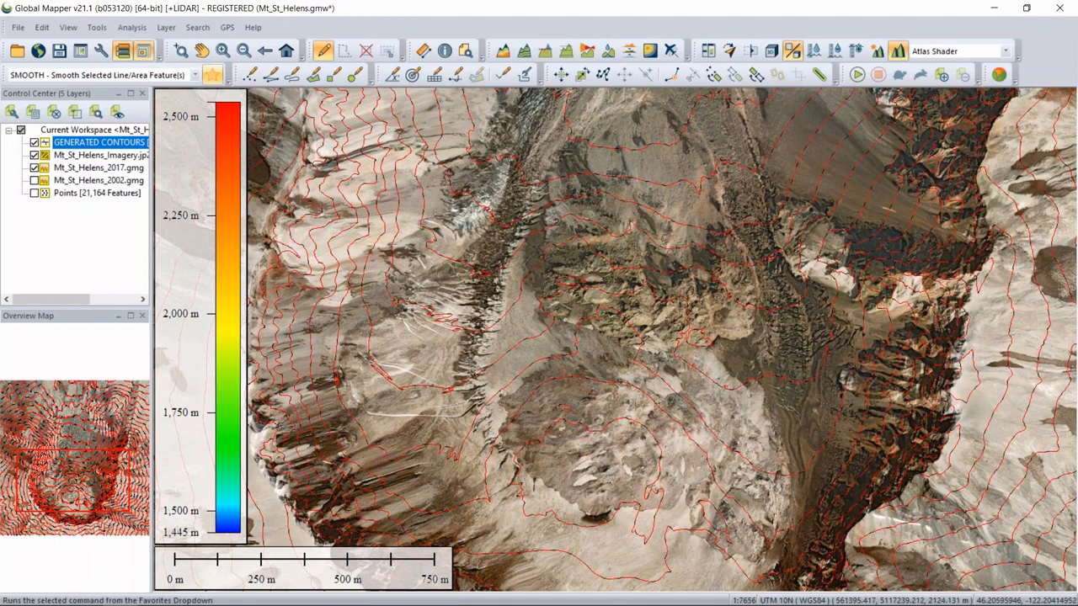
{"action": "left_click", "coordinate": [213, 75]}
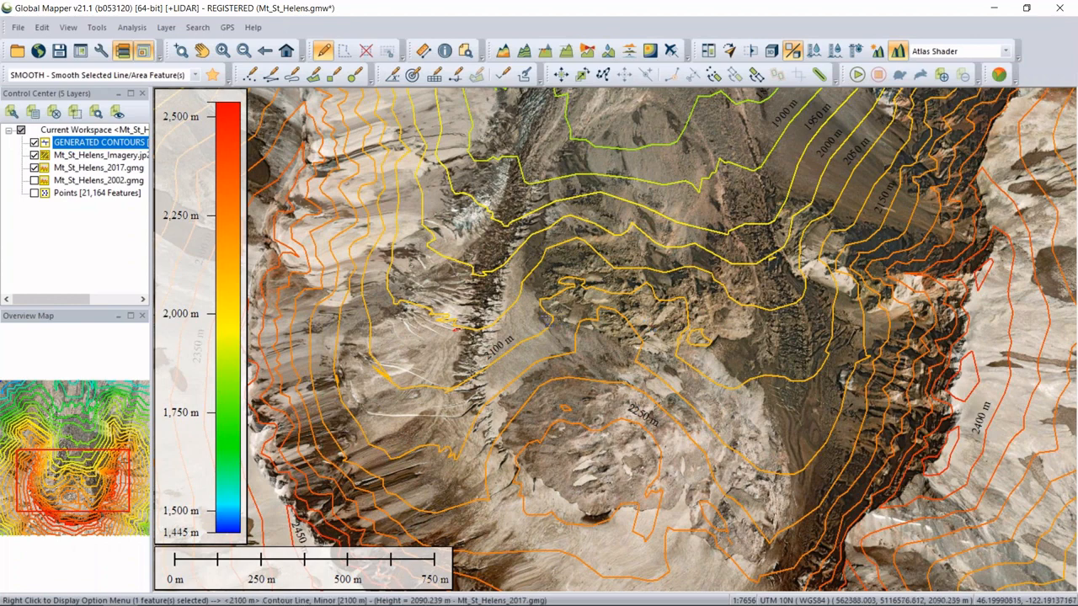
- Hide the contour and imagery layers, and generate only the 2400 m contour with area features colored by the elevation shader
{"action": "left_click", "coordinate": [34, 142]}
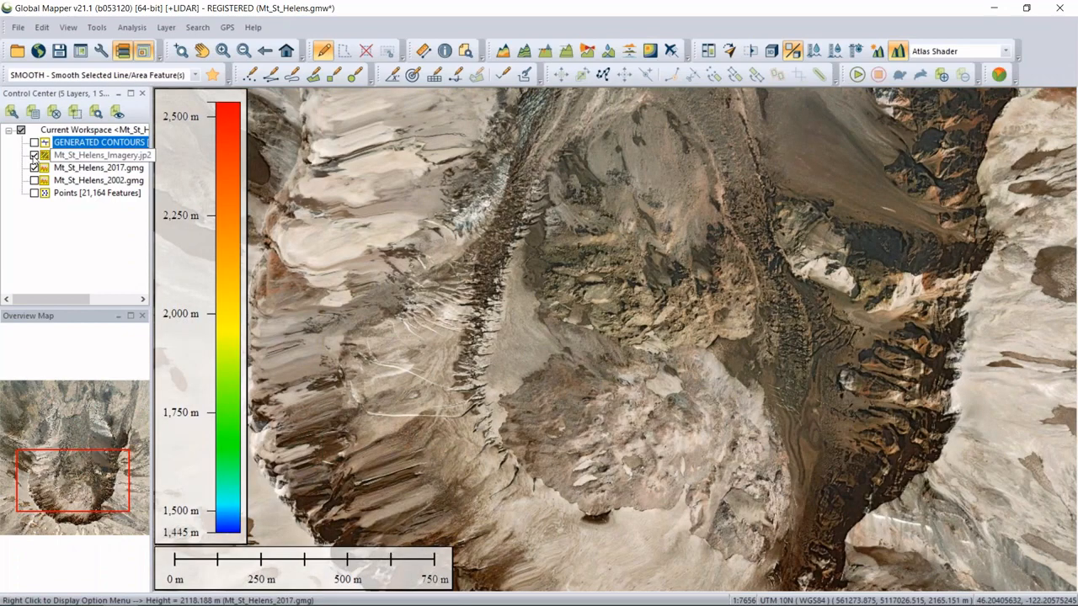
{"action": "left_click", "coordinate": [34, 155]}
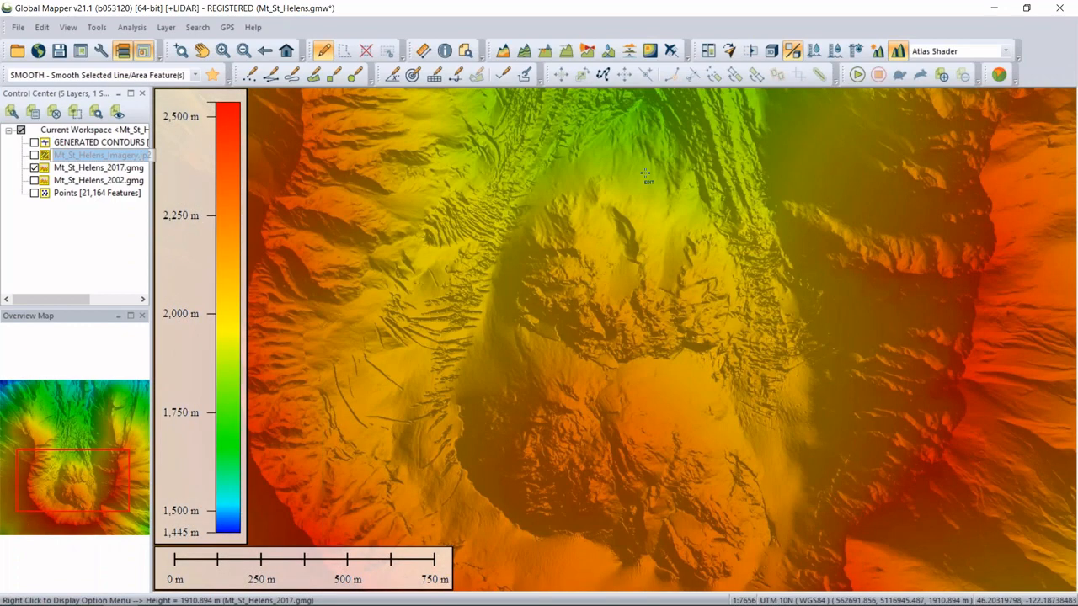
{"action": "left_click", "coordinate": [524, 51]}
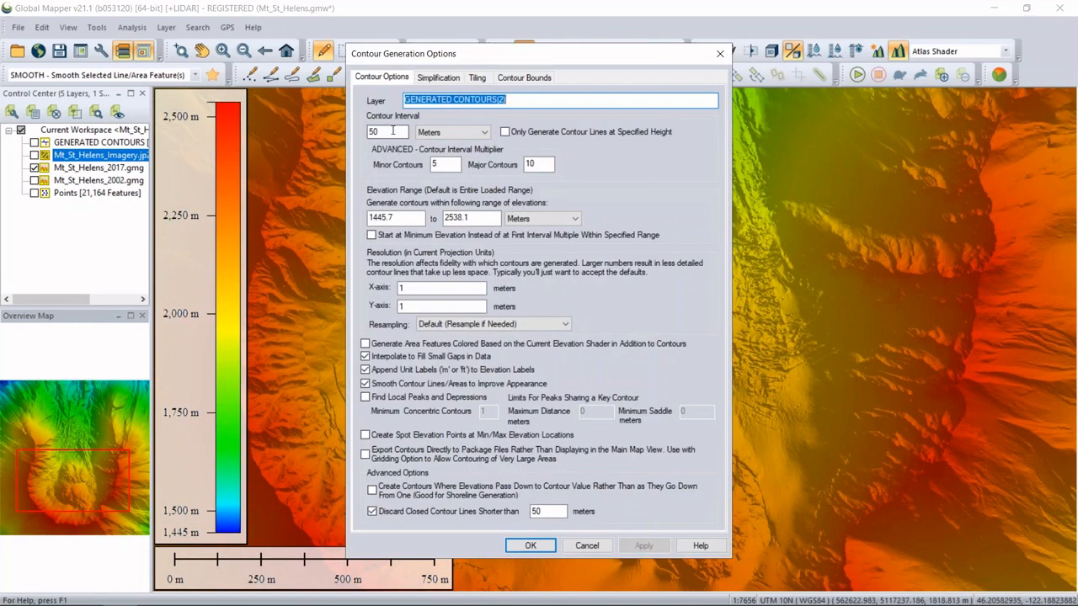
{"action": "left_click", "coordinate": [392, 131]}
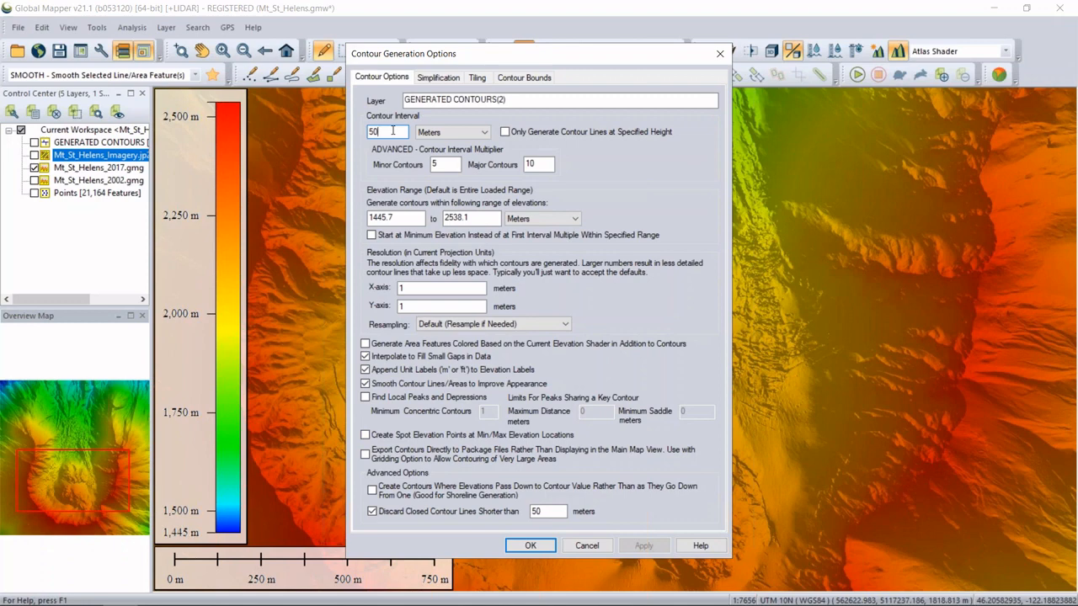
{"action": "left_click_drag", "start_coordinate": [393, 131], "coordinate": [367, 133]}
{"action": "type", "text": "2400"}
{"action": "left_click", "coordinate": [505, 132]}
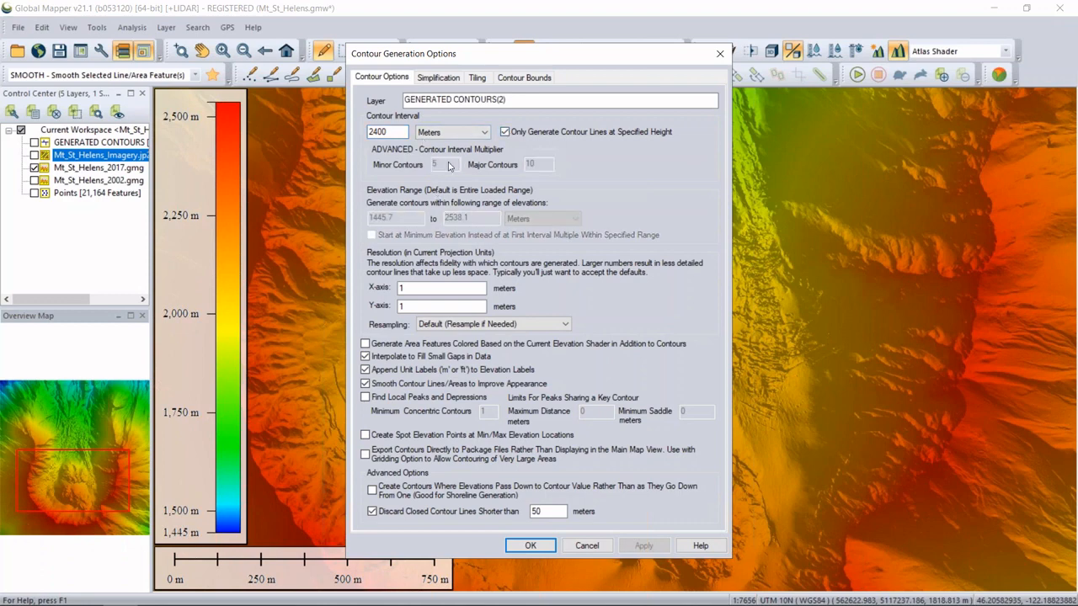
{"action": "left_click", "coordinate": [366, 344]}
{"action": "left_click", "coordinate": [531, 547]}
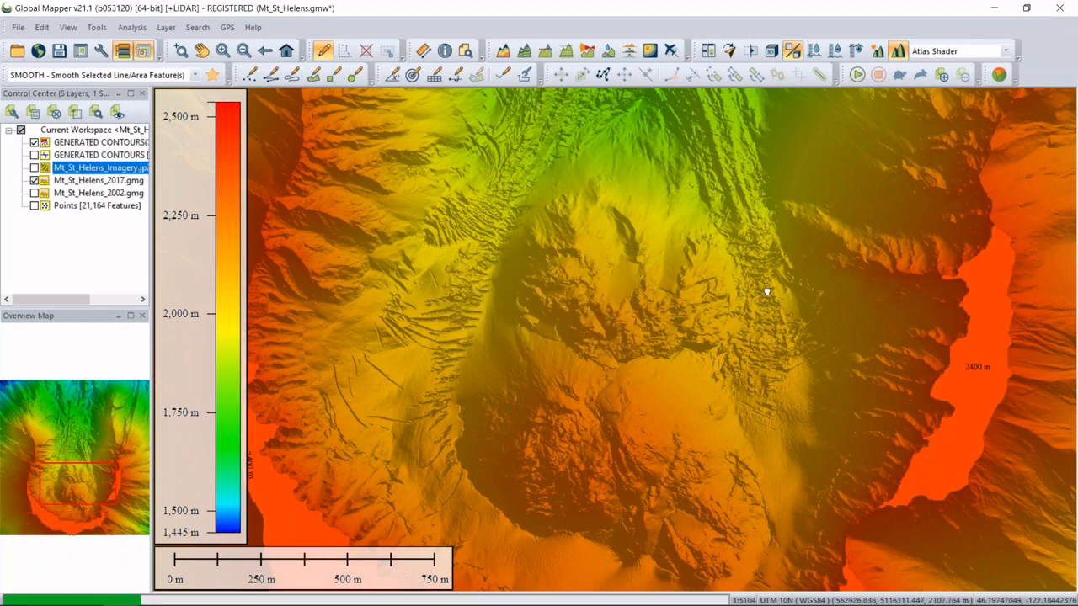
- Inspect the 2400 m contour area along the crater rim and review the contour generation options without generating anything
{"action": "scroll", "coordinate": [767, 293], "scroll_direction": "up", "scroll_amount": 1}
{"action": "left_click_drag", "start_coordinate": [767, 292], "coordinate": [801, 173]}
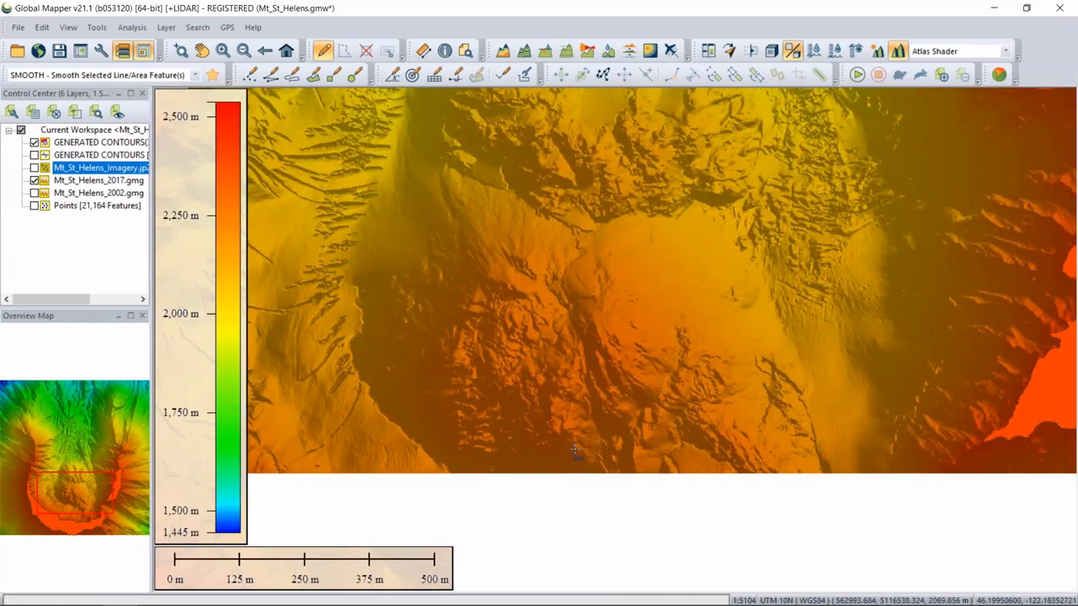
{"action": "left_click_drag", "start_coordinate": [575, 451], "coordinate": [568, 236]}
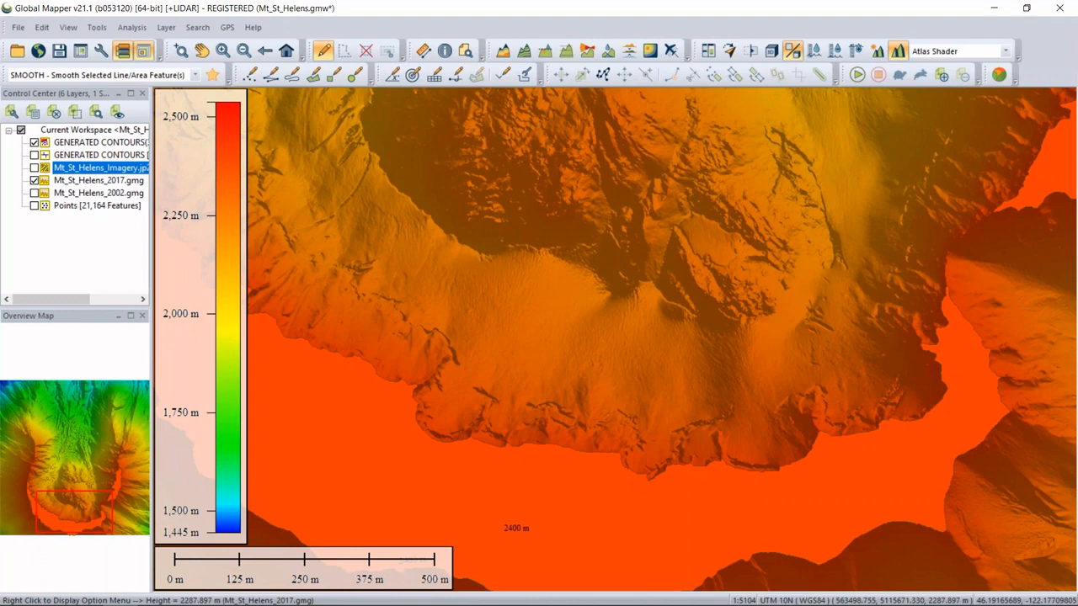
{"action": "left_click", "coordinate": [524, 52]}
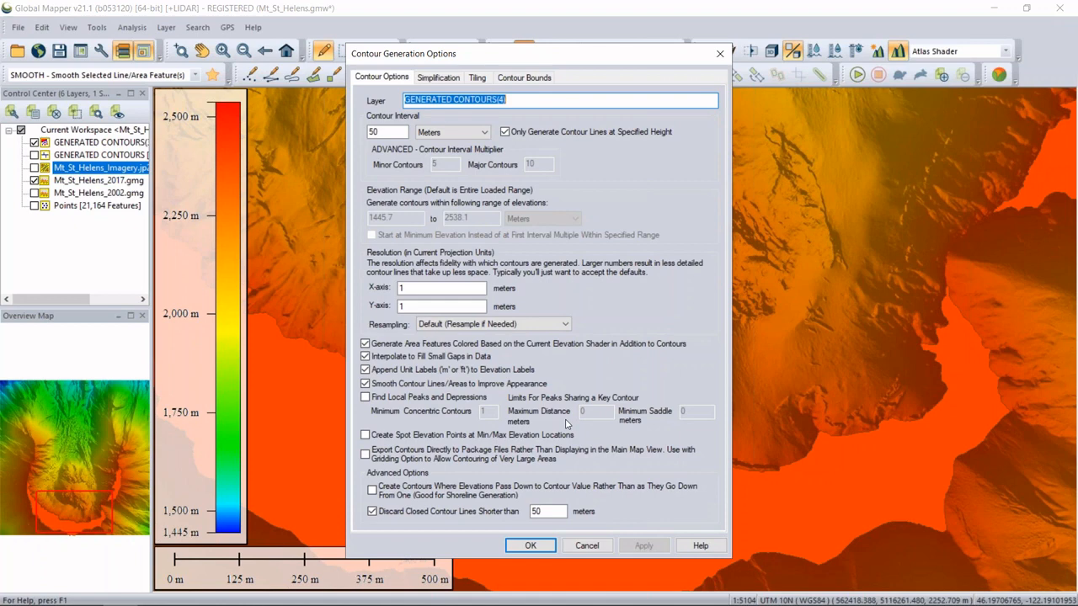
{"action": "left_click", "coordinate": [587, 546]}
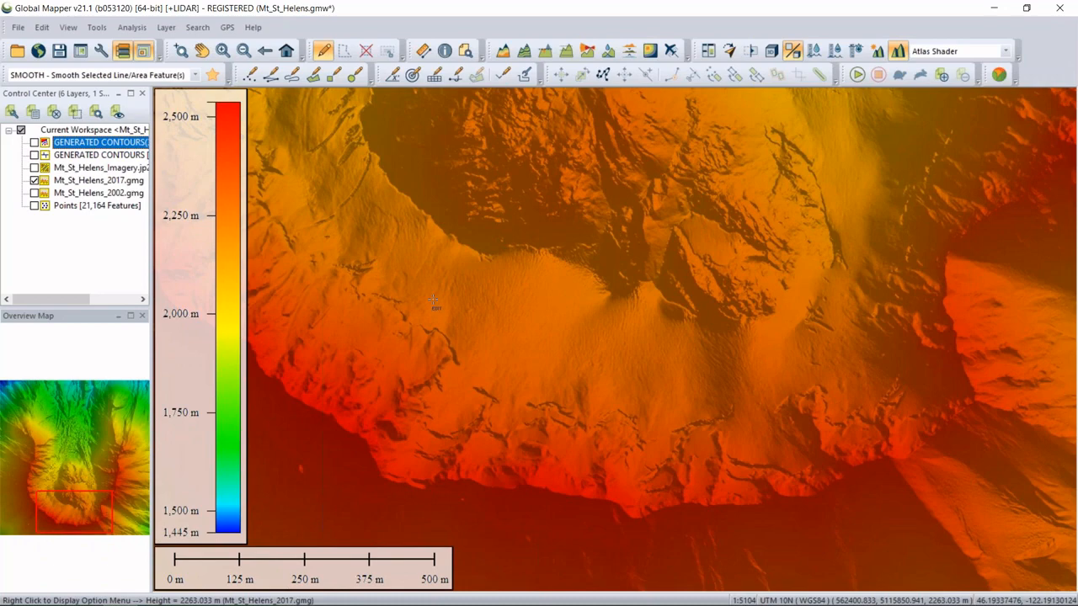
- Turn on the unsmoothed-area GENERATED CONTOURS line layer and review its available export formats without exporting anything
{"action": "left_click", "coordinate": [33, 155]}
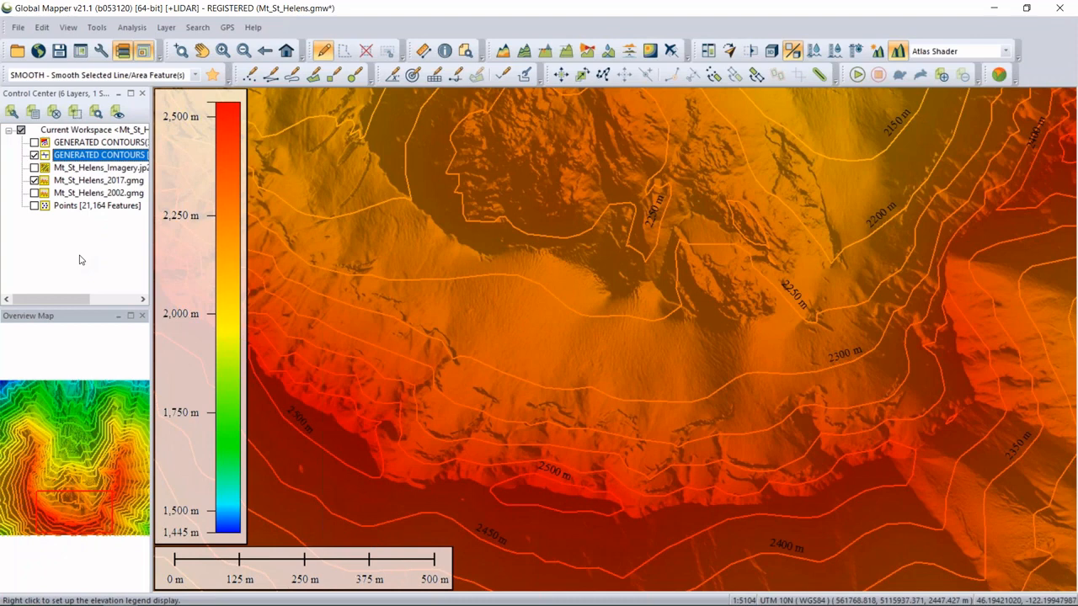
{"action": "left_click", "coordinate": [80, 156]}
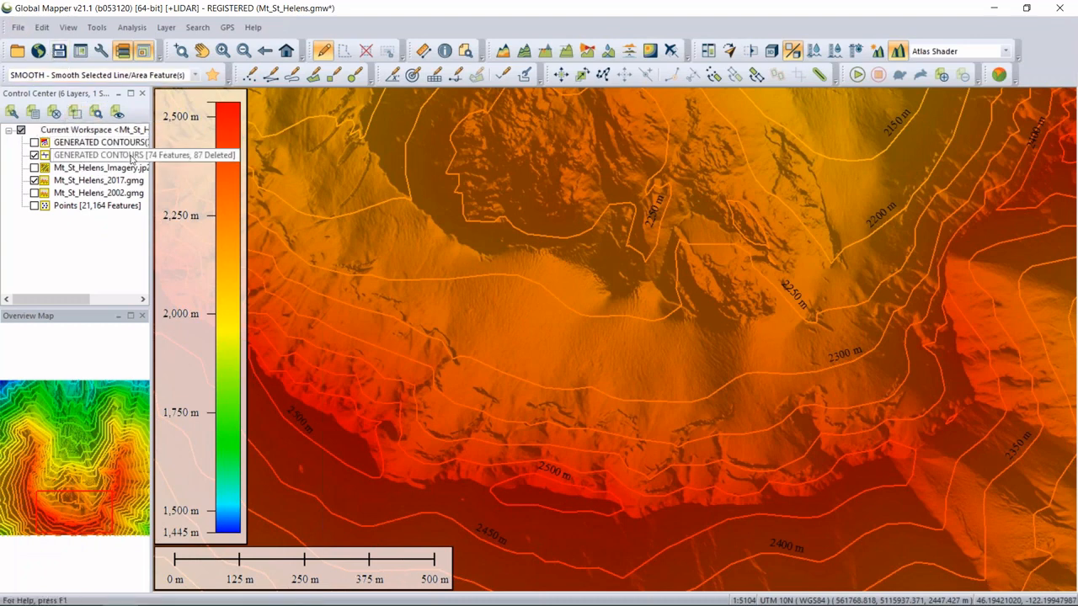
{"action": "right_click", "coordinate": [130, 158]}
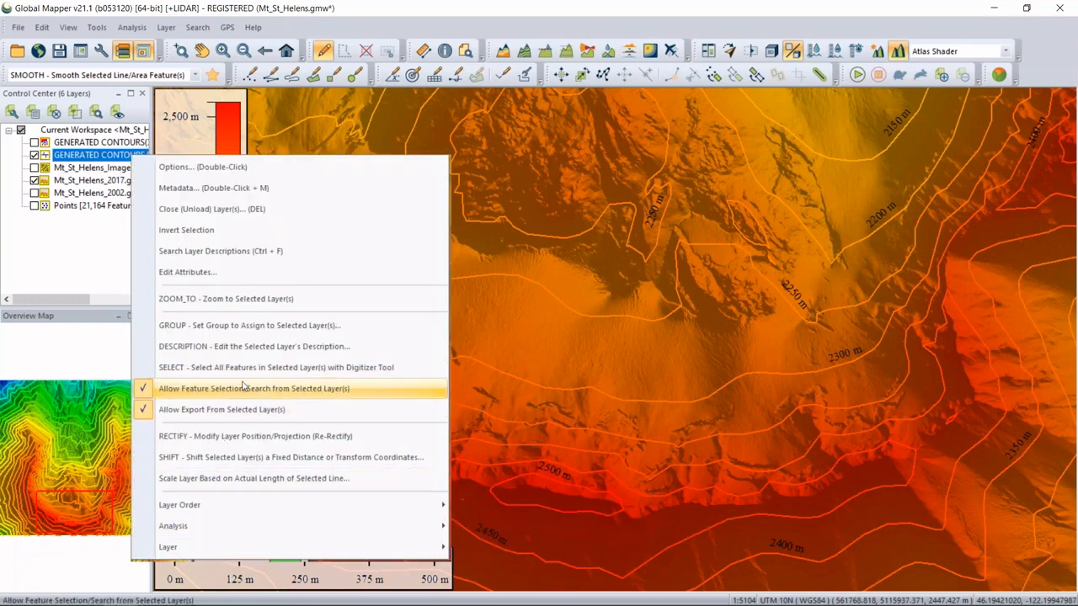
{"action": "mouse_move", "coordinate": [245, 547]}
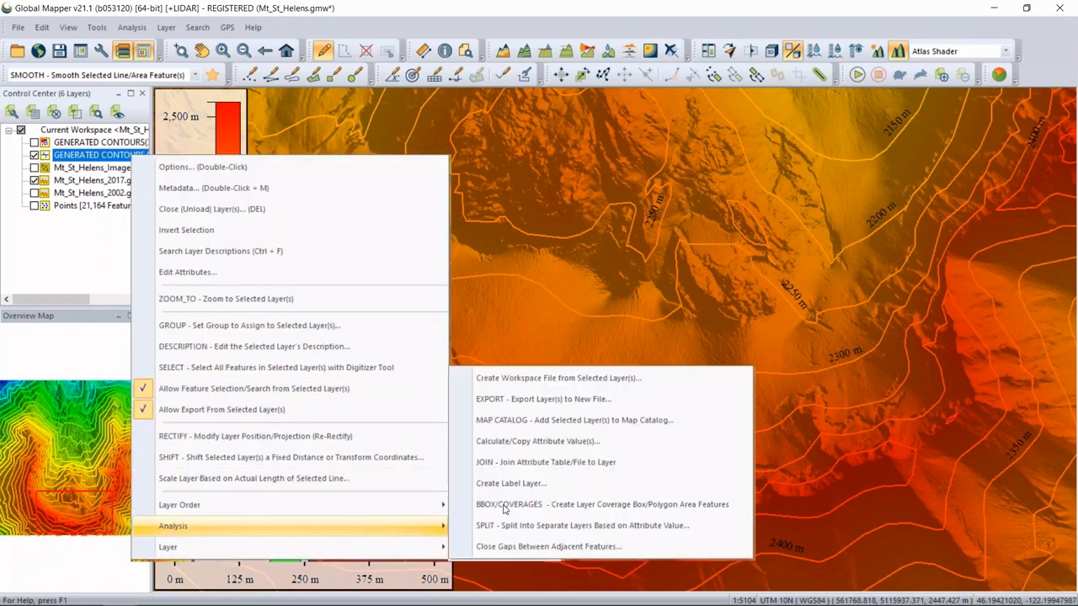
{"action": "left_click", "coordinate": [557, 401]}
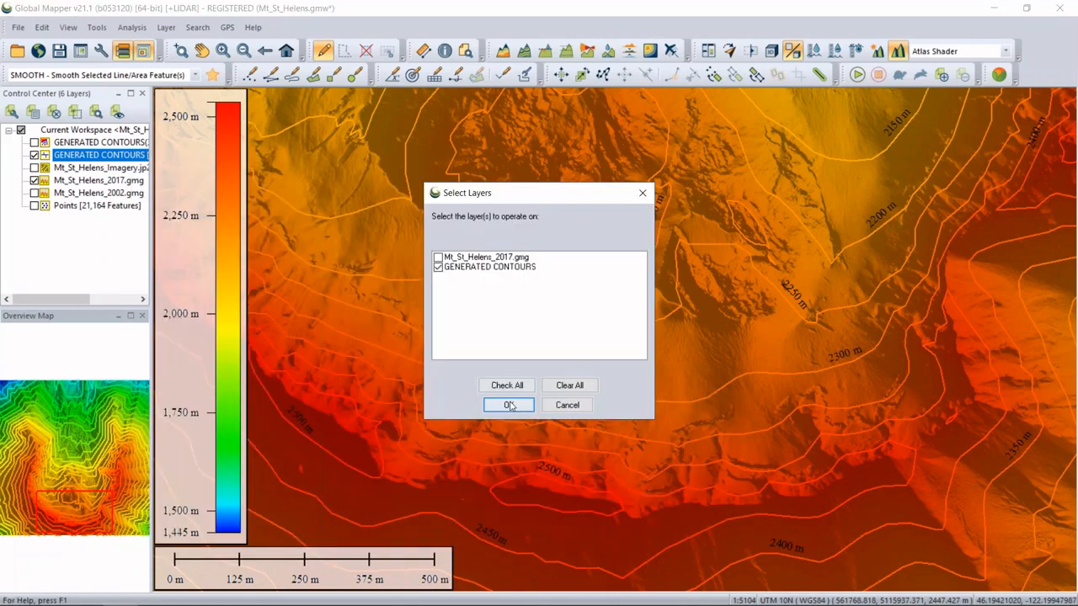
{"action": "left_click", "coordinate": [509, 405]}
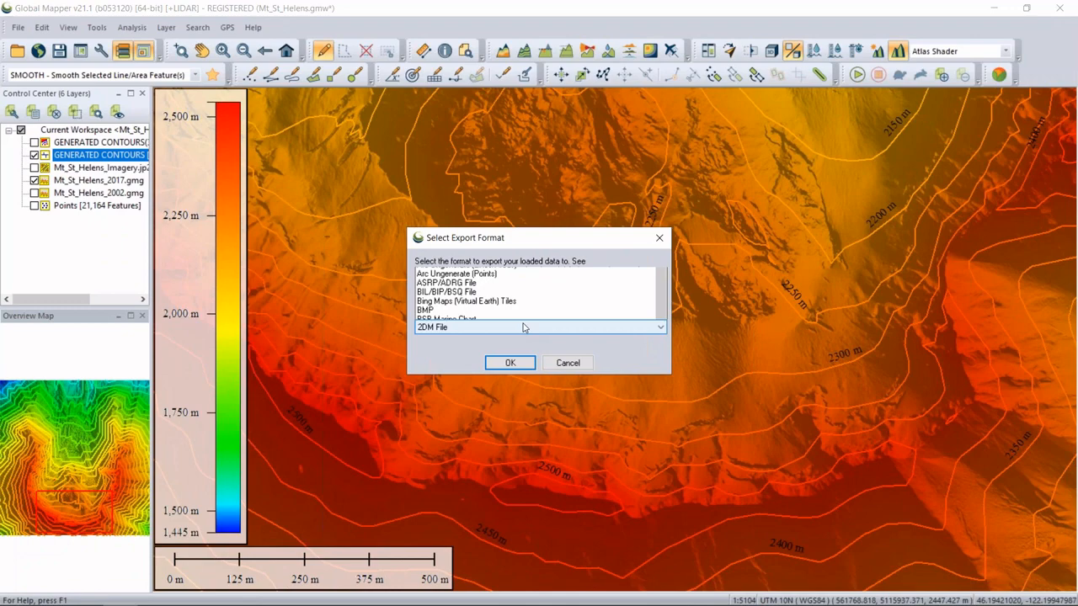
{"action": "left_click", "coordinate": [523, 326]}
{"action": "scroll", "coordinate": [484, 184], "scroll_direction": "down", "scroll_amount": 5}
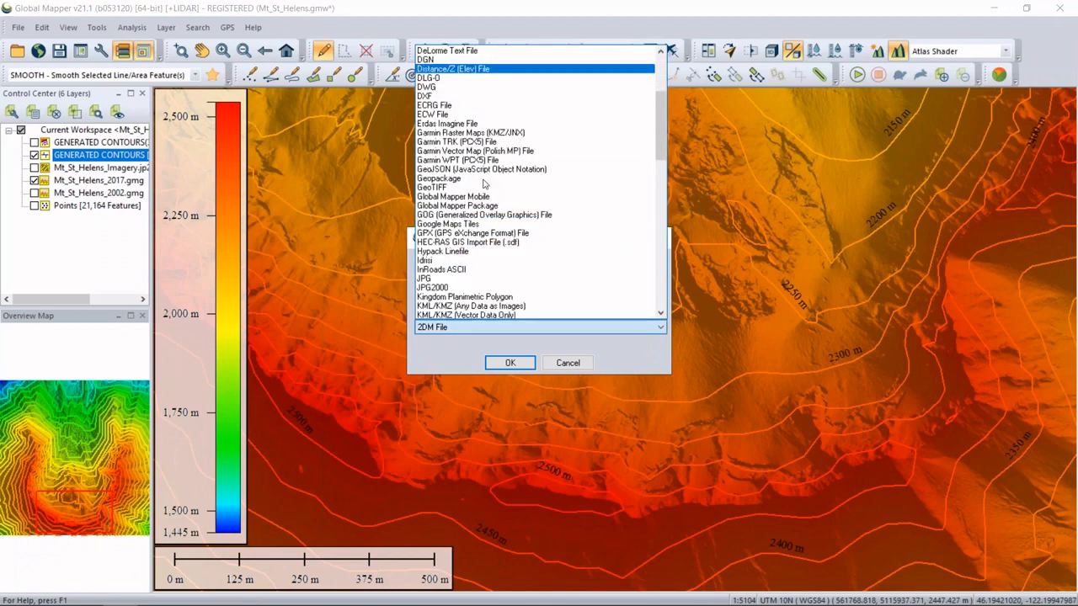
{"action": "scroll", "coordinate": [500, 264], "scroll_direction": "down", "scroll_amount": 3}
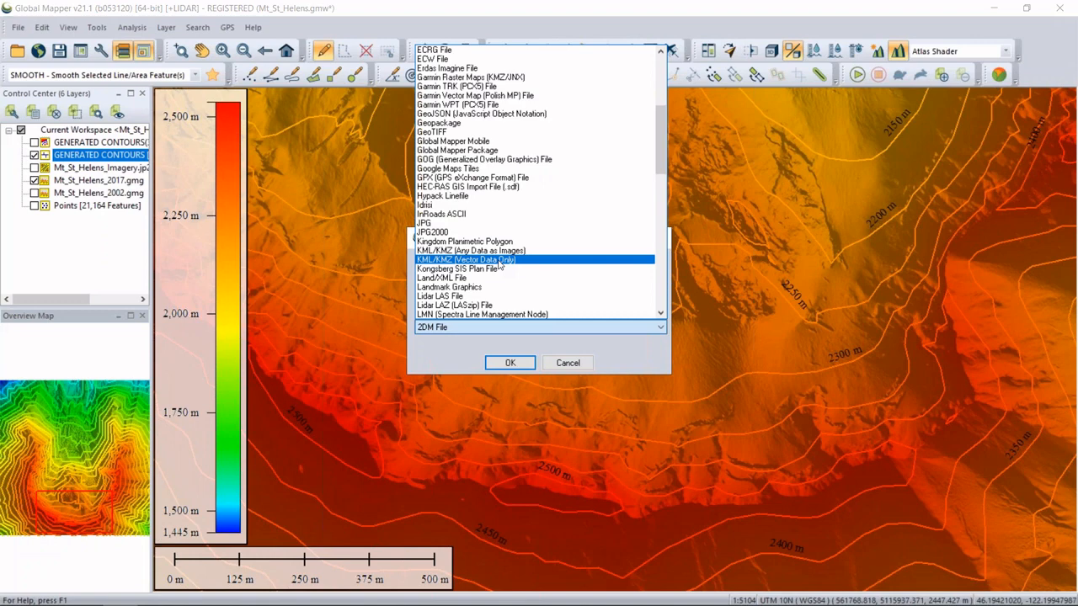
{"action": "left_click", "coordinate": [568, 363]}
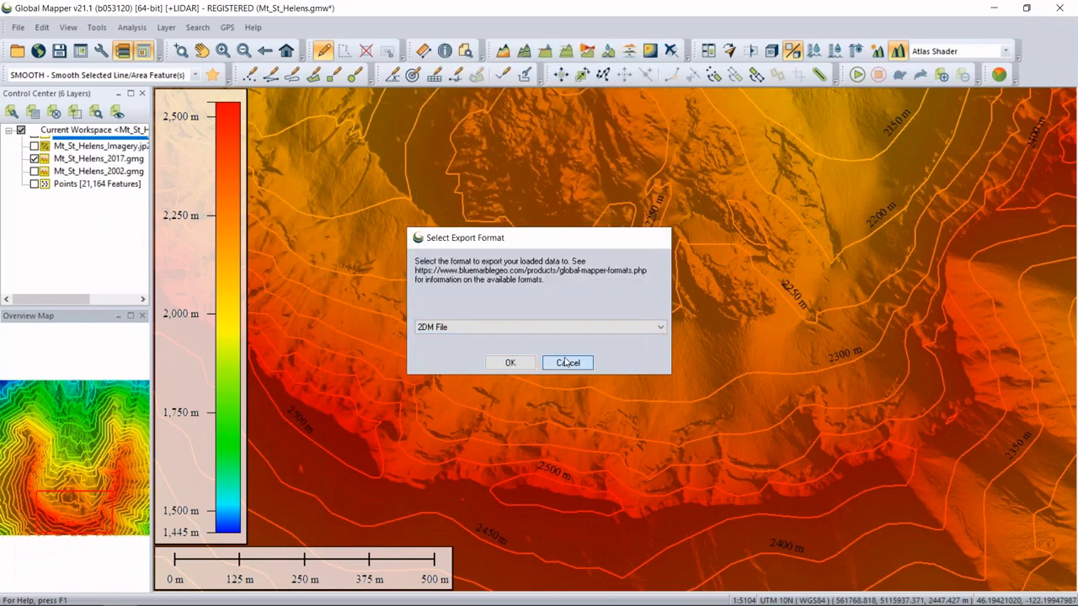
{"action": "left_click", "coordinate": [568, 363]}
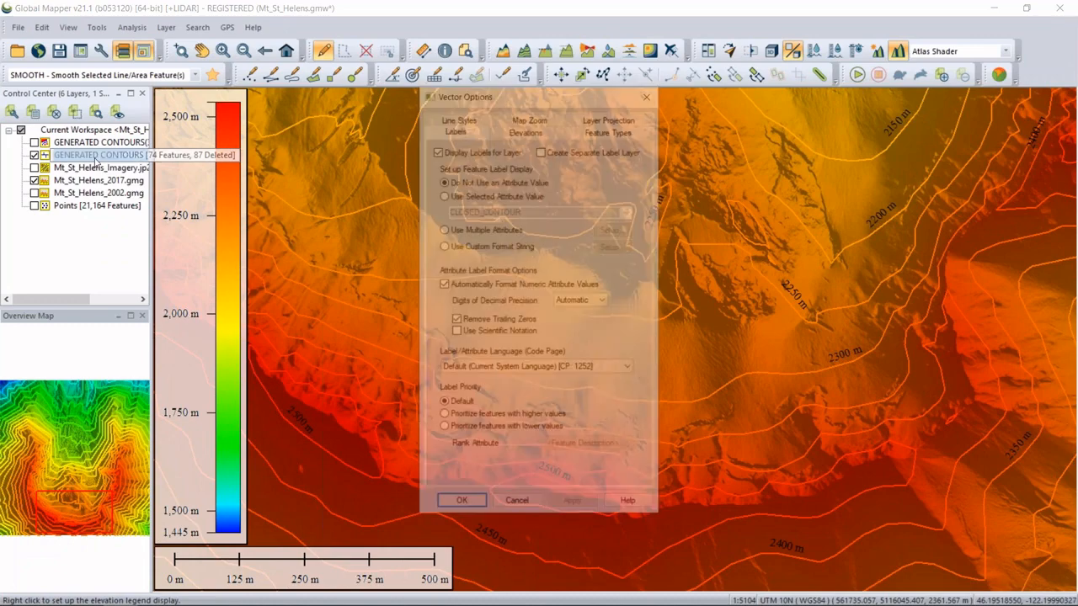
- Center the labels on the contour lines and add a halo to the label font in the GENERATED CONTOURS line style
{"action": "left_click", "coordinate": [459, 120]}
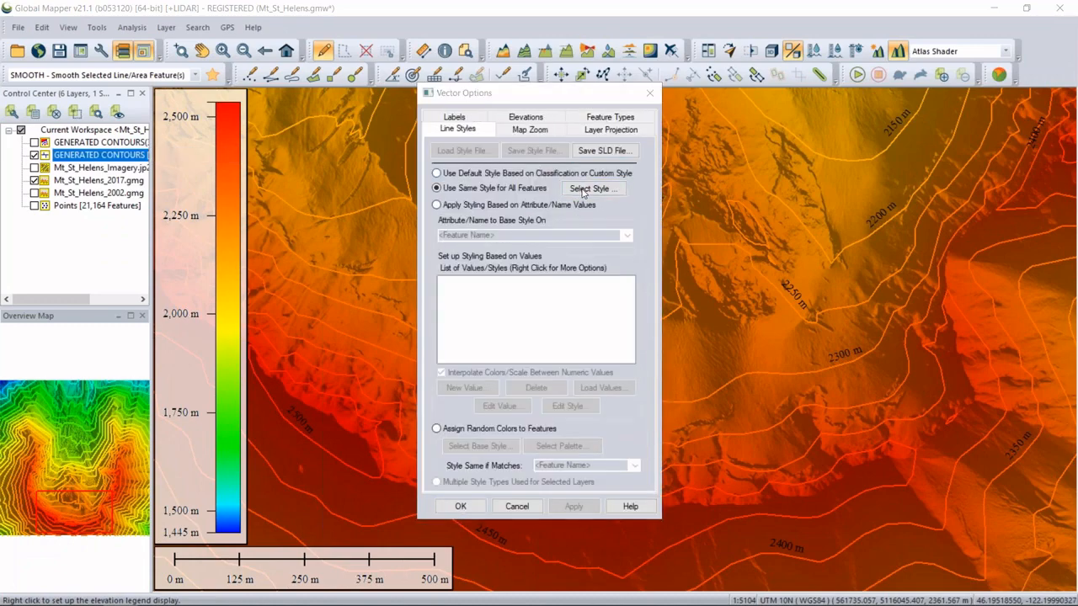
{"action": "left_click", "coordinate": [590, 189]}
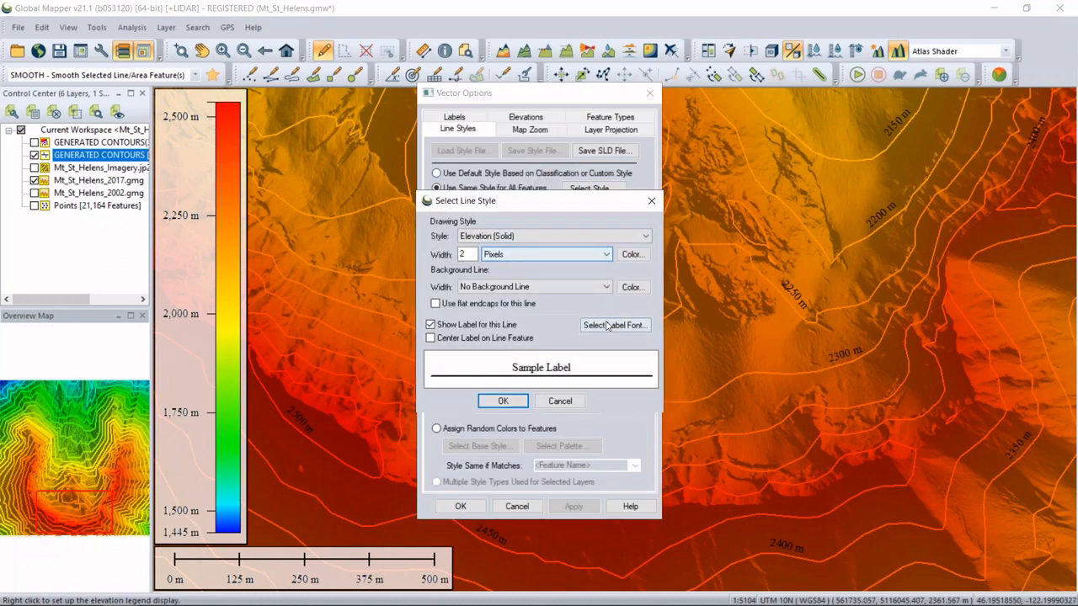
{"action": "left_click", "coordinate": [477, 342]}
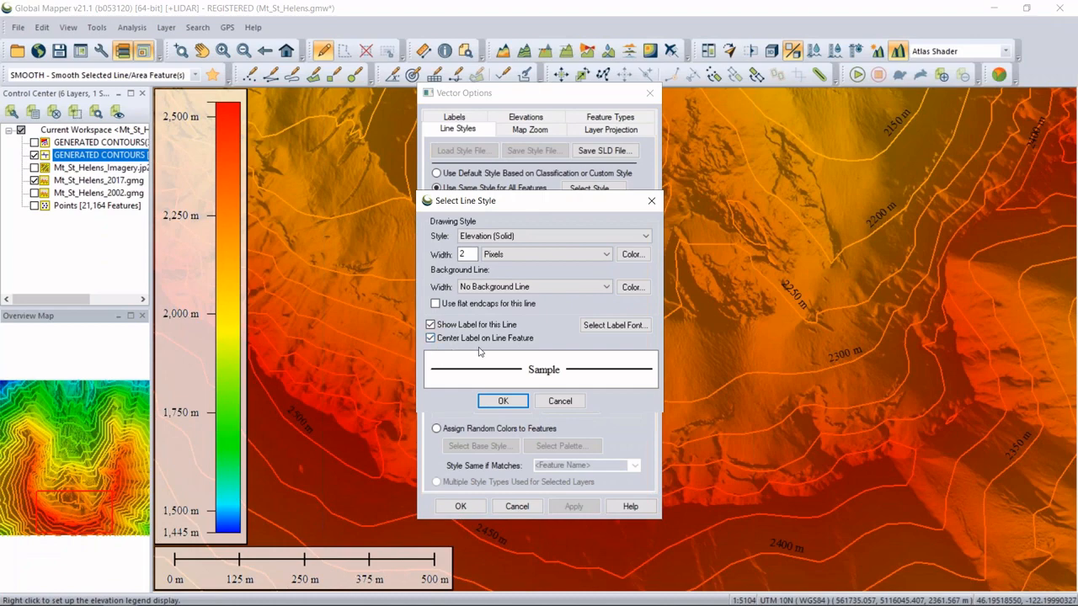
{"action": "left_click", "coordinate": [627, 326]}
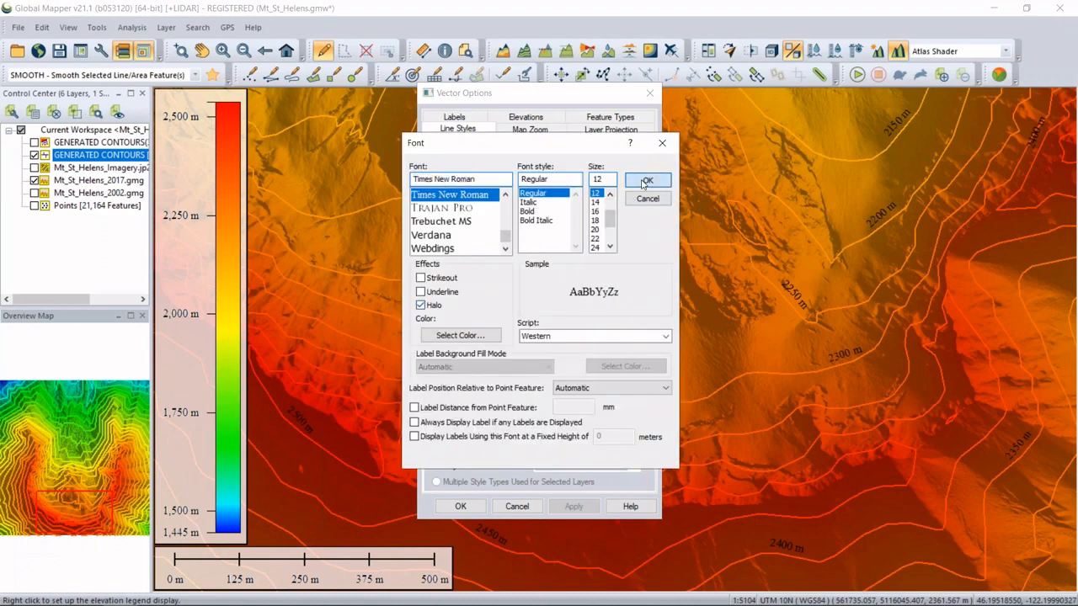
{"action": "left_click", "coordinate": [646, 183]}
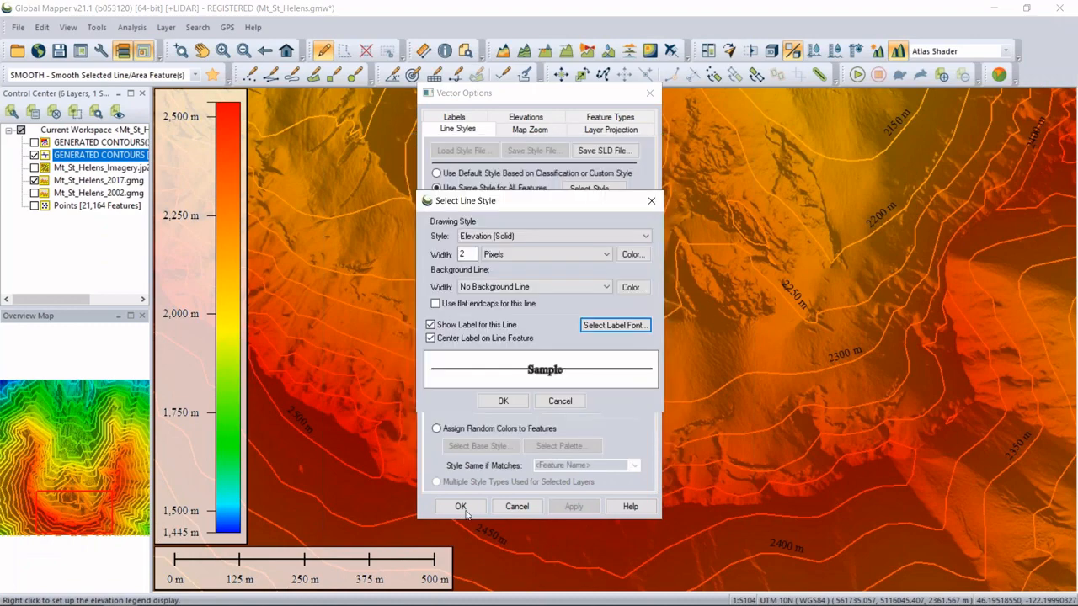
{"action": "left_click", "coordinate": [502, 402]}
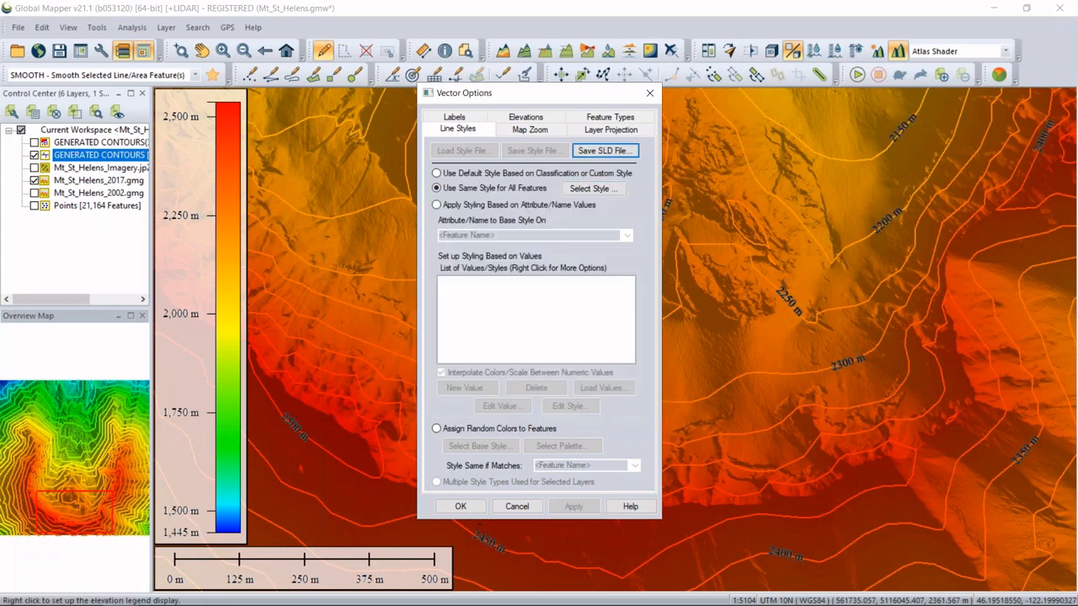
{"action": "left_click", "coordinate": [461, 507]}
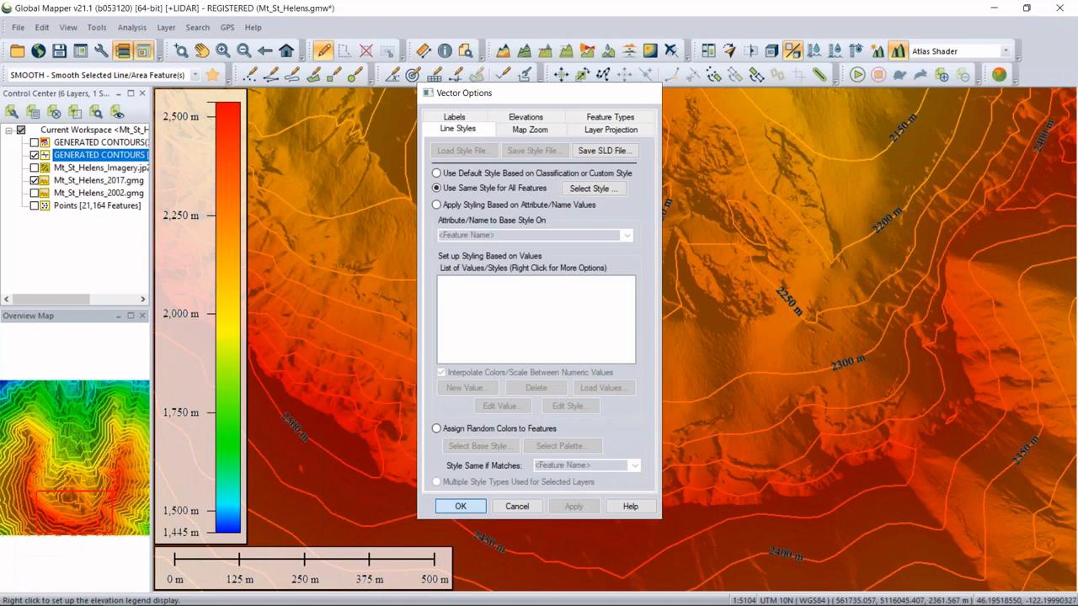
- Inspect the restyled contour labels along the crater's southern rim and hide the GENERATED CONTOURS line layer
{"action": "scroll", "coordinate": [555, 492], "scroll_direction": "up", "scroll_amount": 2}
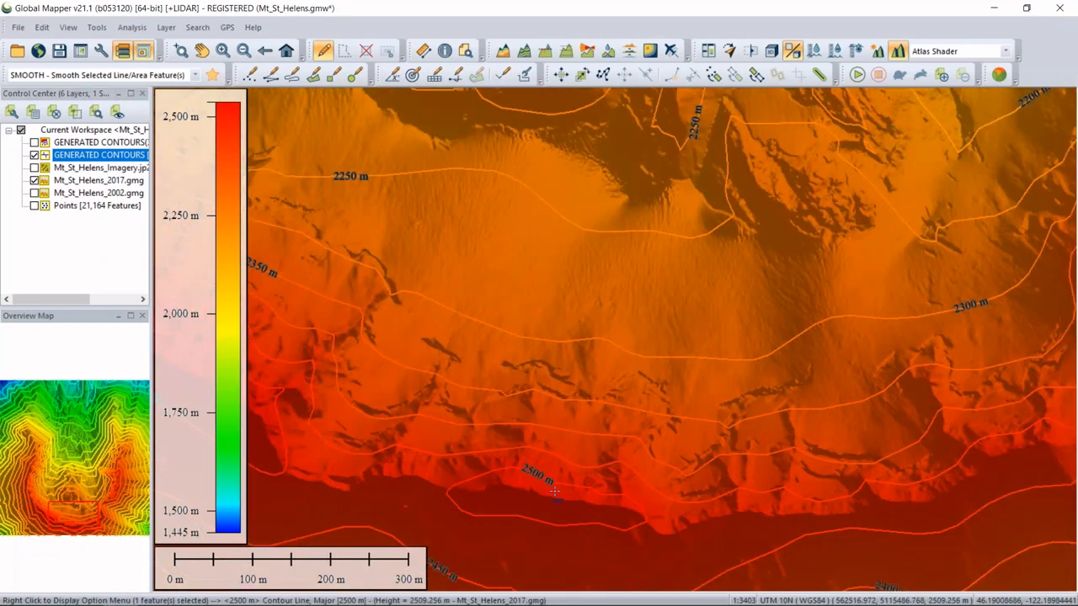
{"action": "left_click_drag", "start_coordinate": [555, 492], "coordinate": [602, 357]}
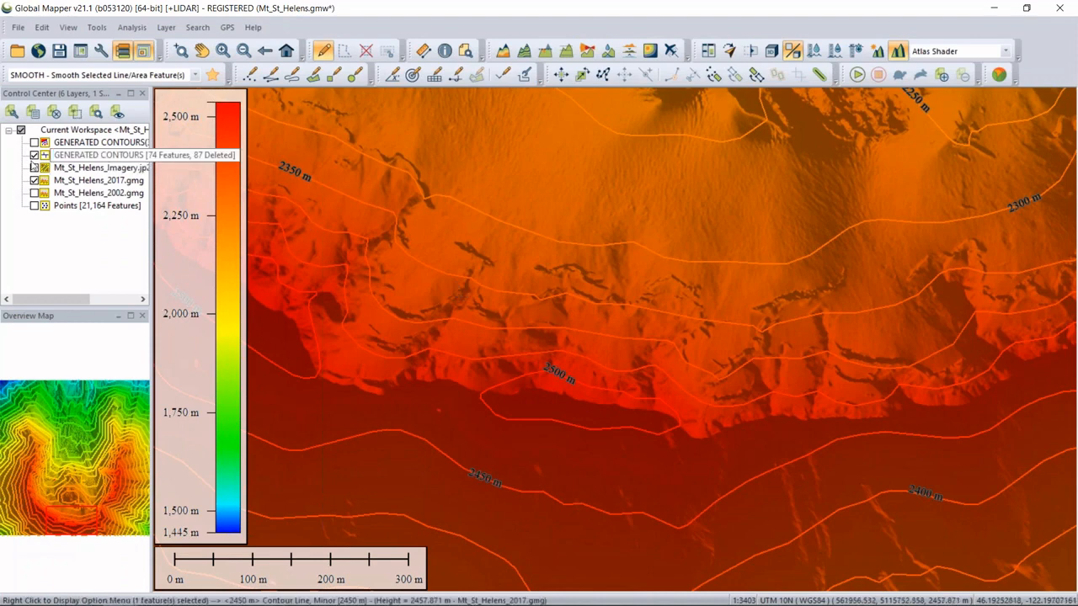
{"action": "left_click", "coordinate": [34, 155]}
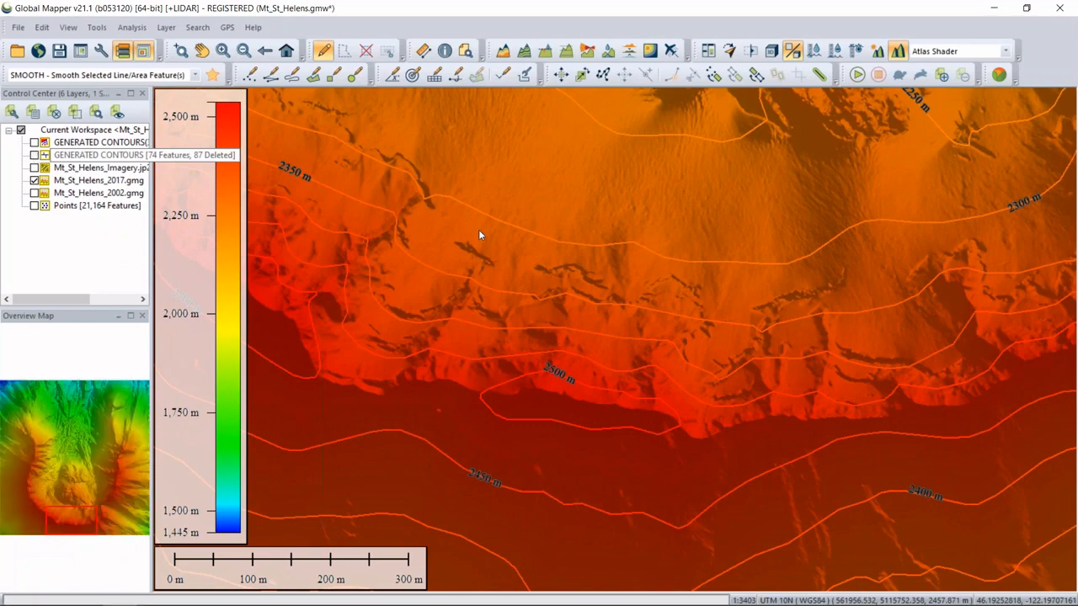
- Show the Points layer above Mt_St_Helens_2017.gmg and select all of its point features
{"action": "scroll", "coordinate": [584, 267], "scroll_direction": "down", "scroll_amount": 2}
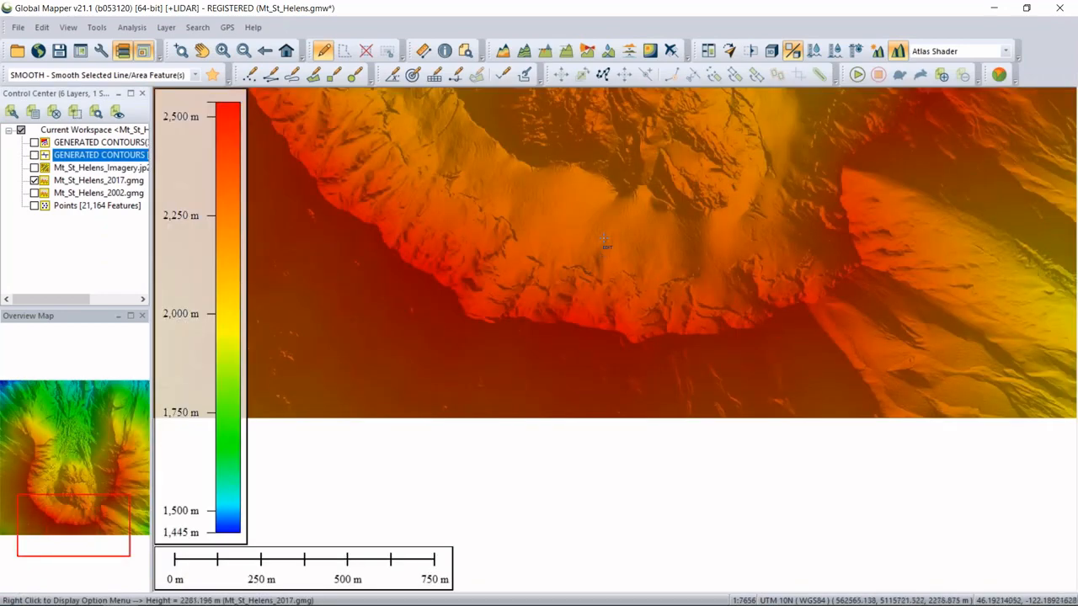
{"action": "left_click_drag", "start_coordinate": [605, 240], "coordinate": [600, 399]}
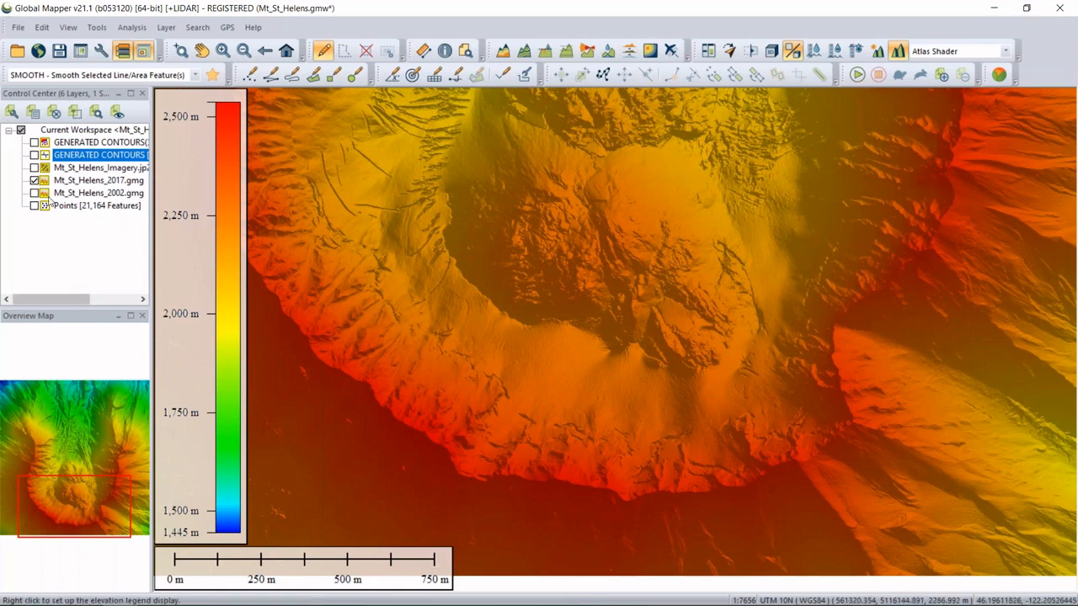
{"action": "scroll", "coordinate": [514, 226], "scroll_direction": "down", "scroll_amount": 1}
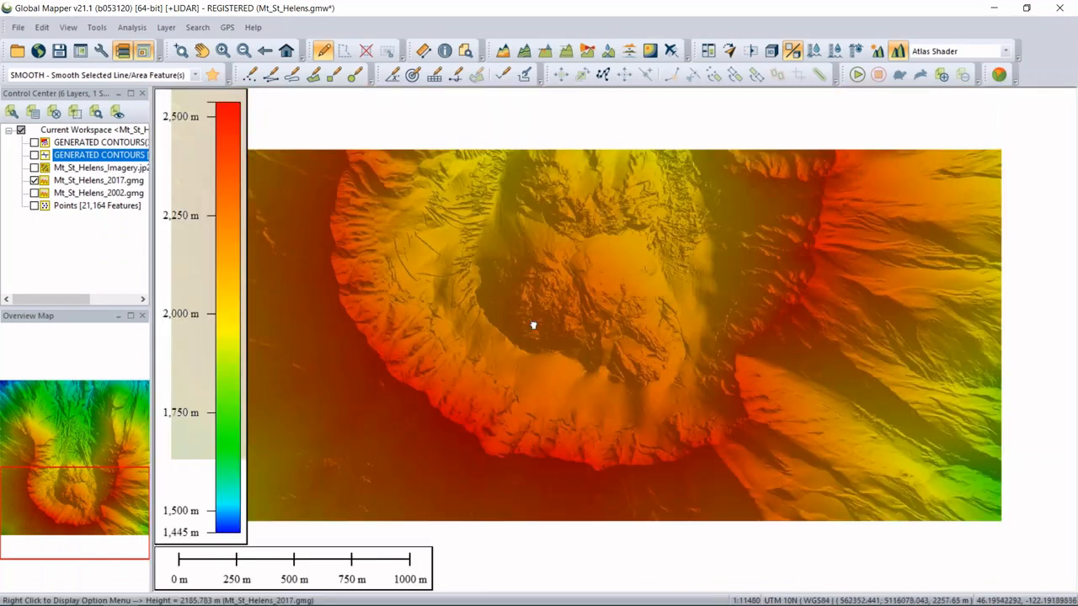
{"action": "left_click_drag", "start_coordinate": [534, 325], "coordinate": [549, 390]}
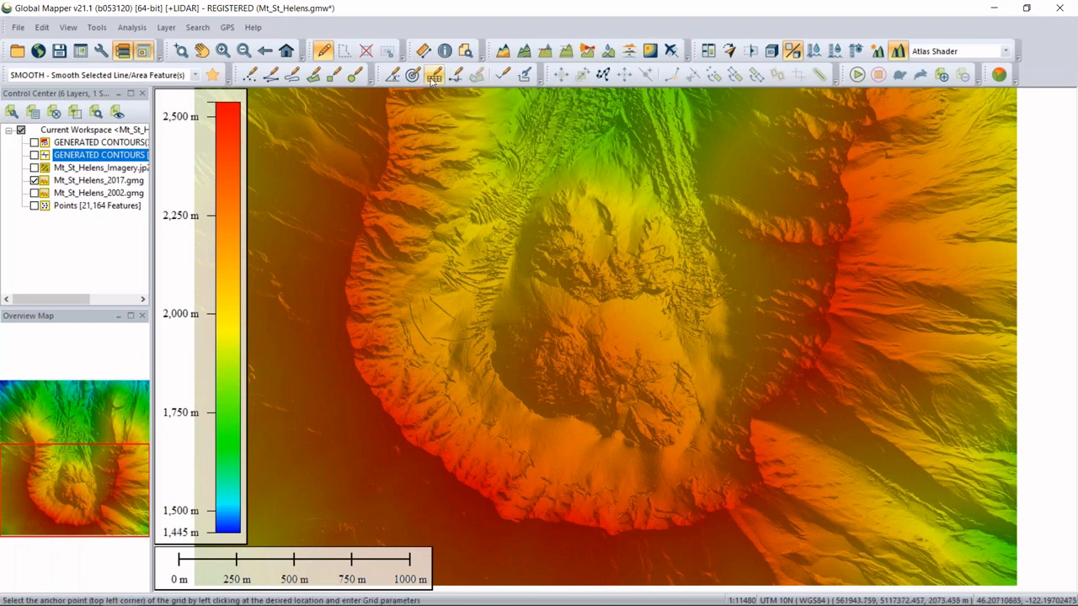
{"action": "left_click", "coordinate": [34, 206]}
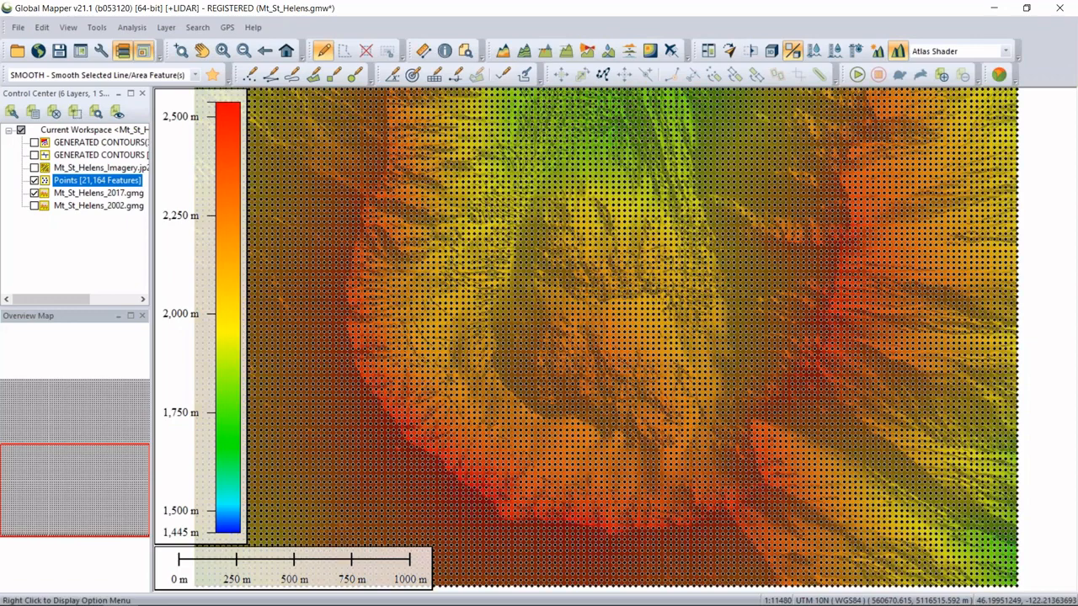
{"action": "left_click", "coordinate": [75, 118]}
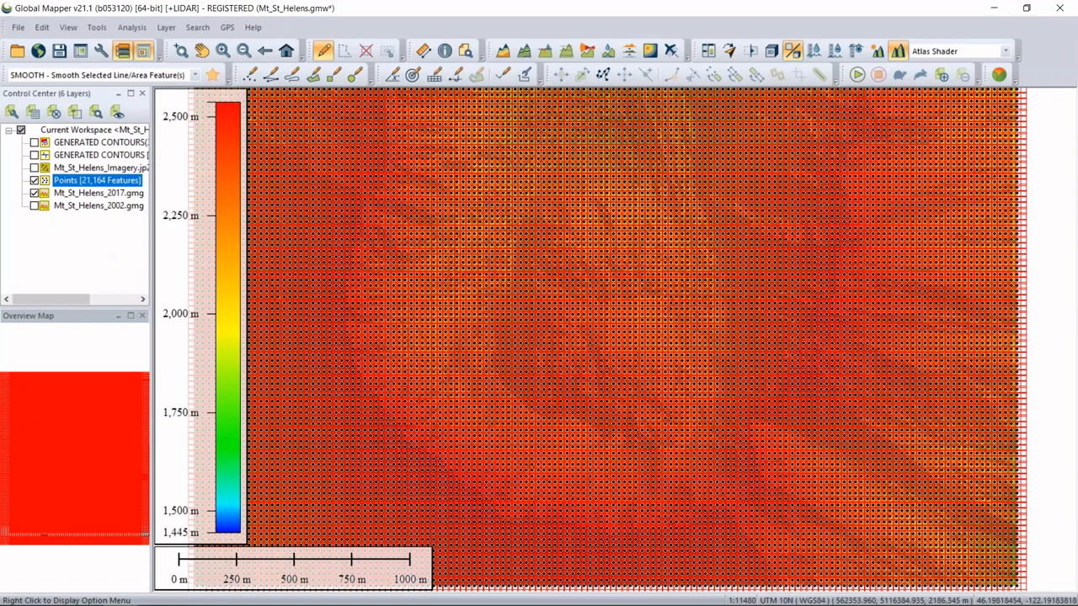
- Calculate elevation/slope statistics for the selected grid points with unit labels appended to the elevation attributes, and clear the selection
{"action": "right_click", "coordinate": [570, 355]}
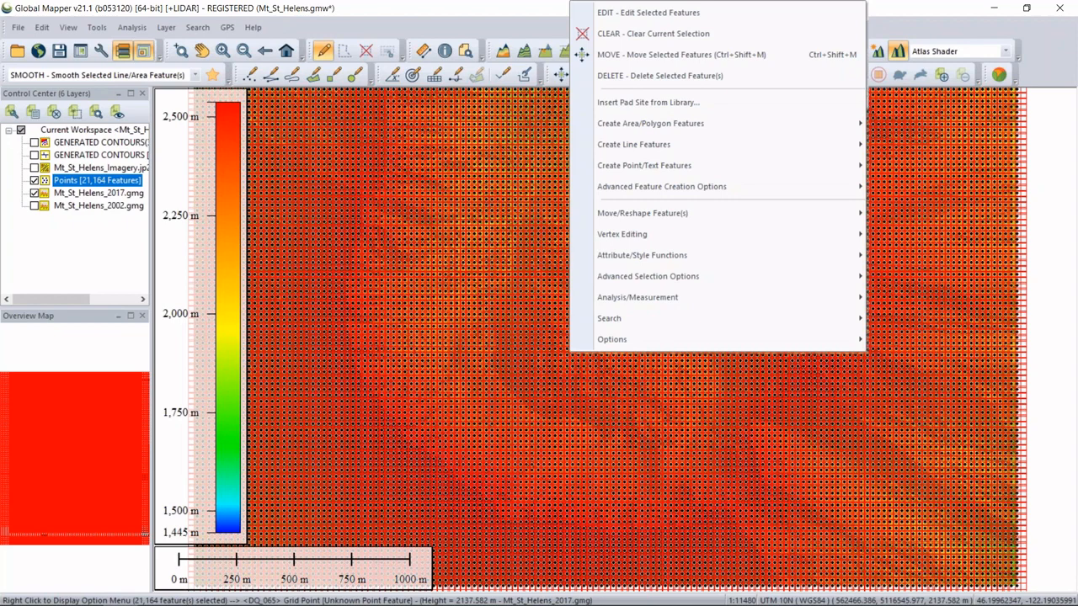
{"action": "mouse_move", "coordinate": [614, 264]}
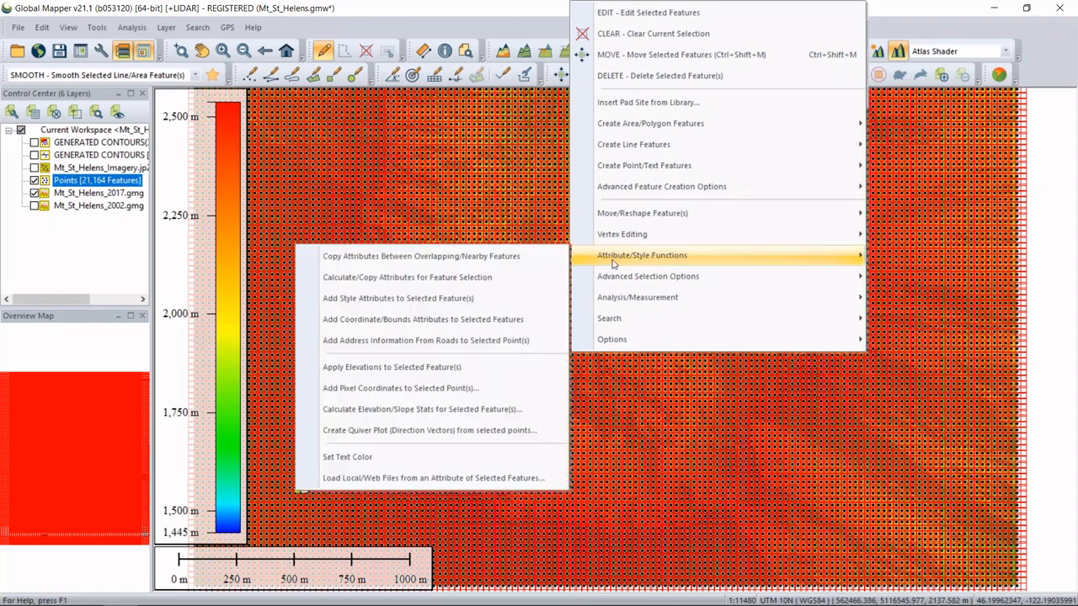
{"action": "left_click", "coordinate": [497, 417]}
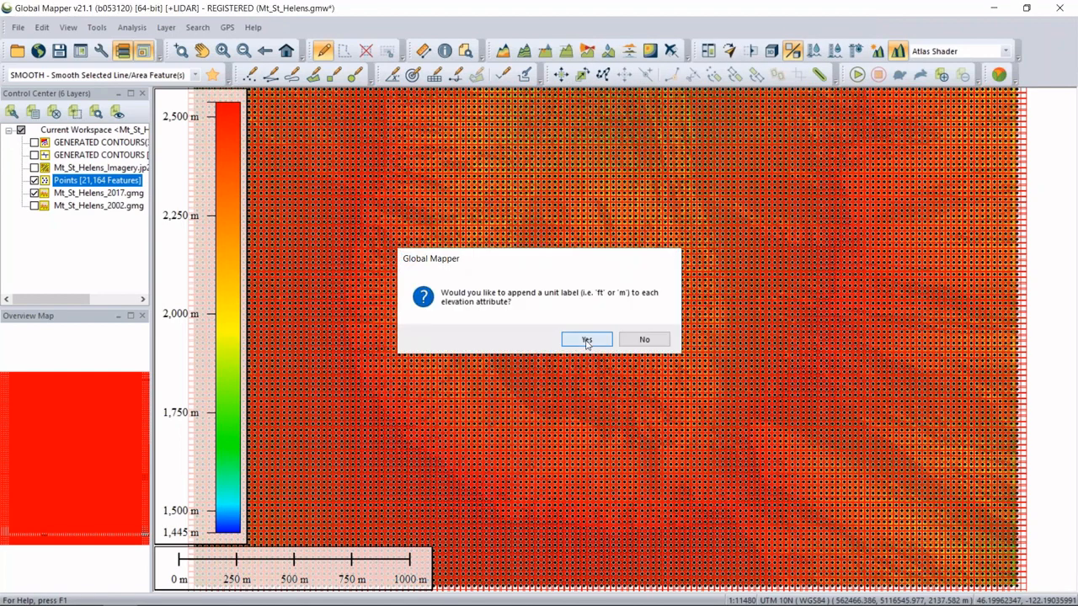
{"action": "left_click", "coordinate": [587, 341]}
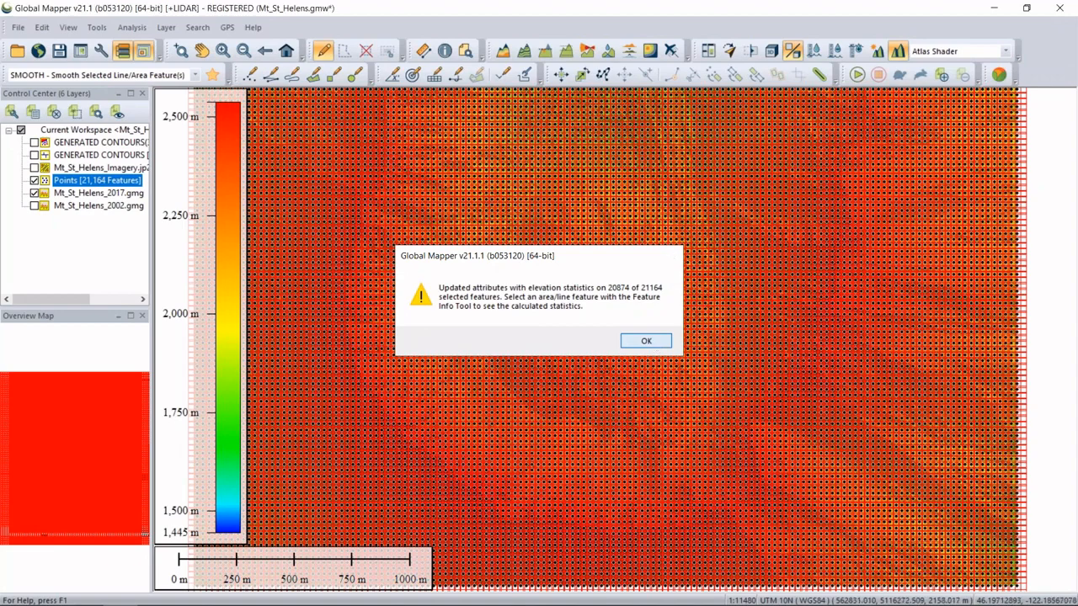
{"action": "key", "text": "Return"}
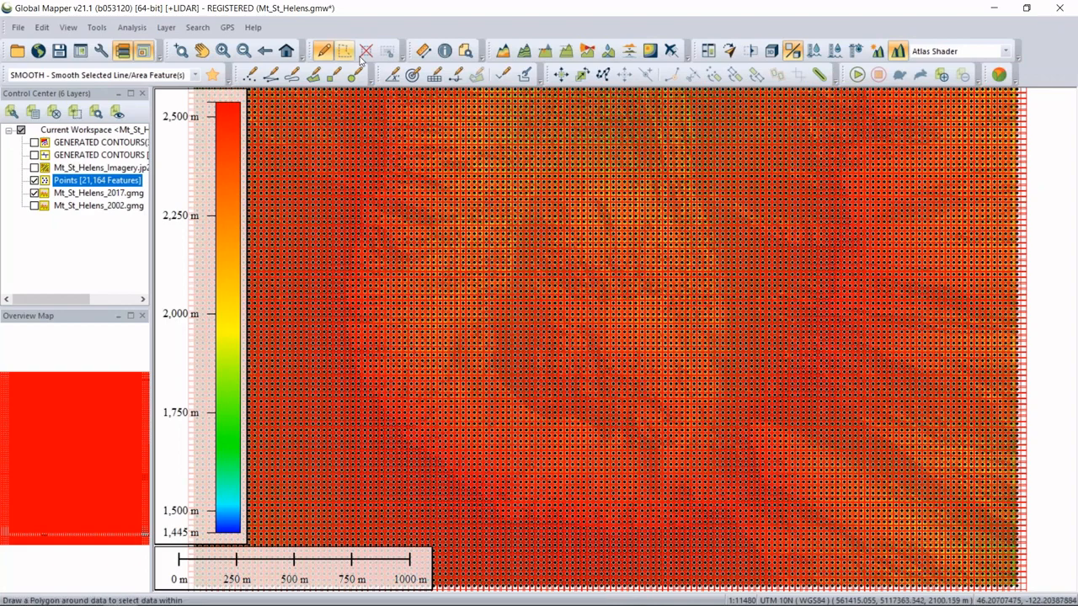
{"action": "left_click", "coordinate": [364, 54]}
- Switch the Points layer's point style to quiver plot symbols based on direction and magnitude
{"action": "left_click", "coordinate": [82, 182]}
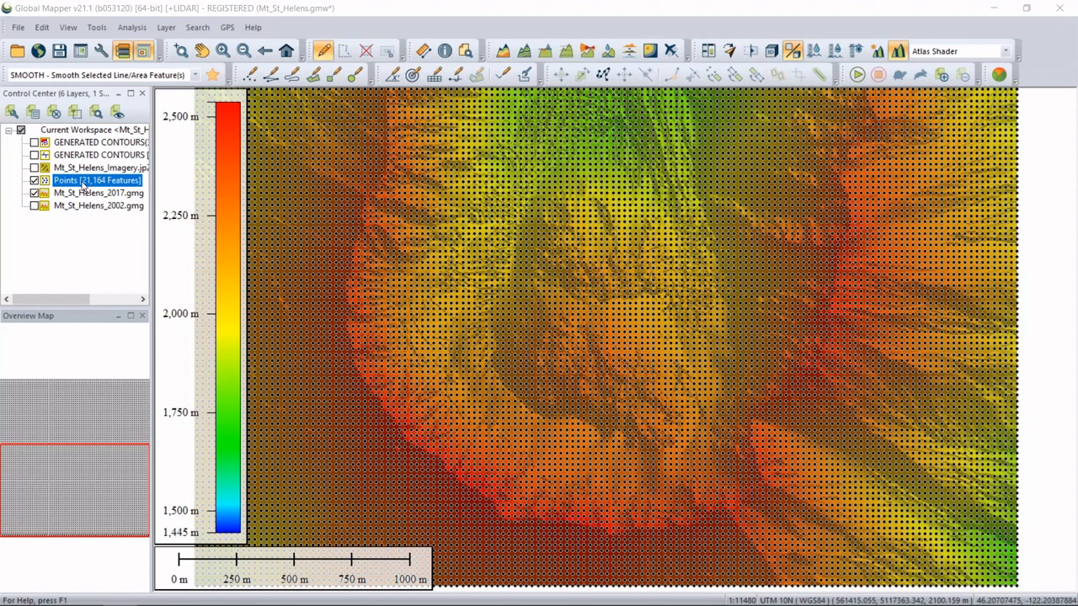
{"action": "double_click", "coordinate": [83, 184]}
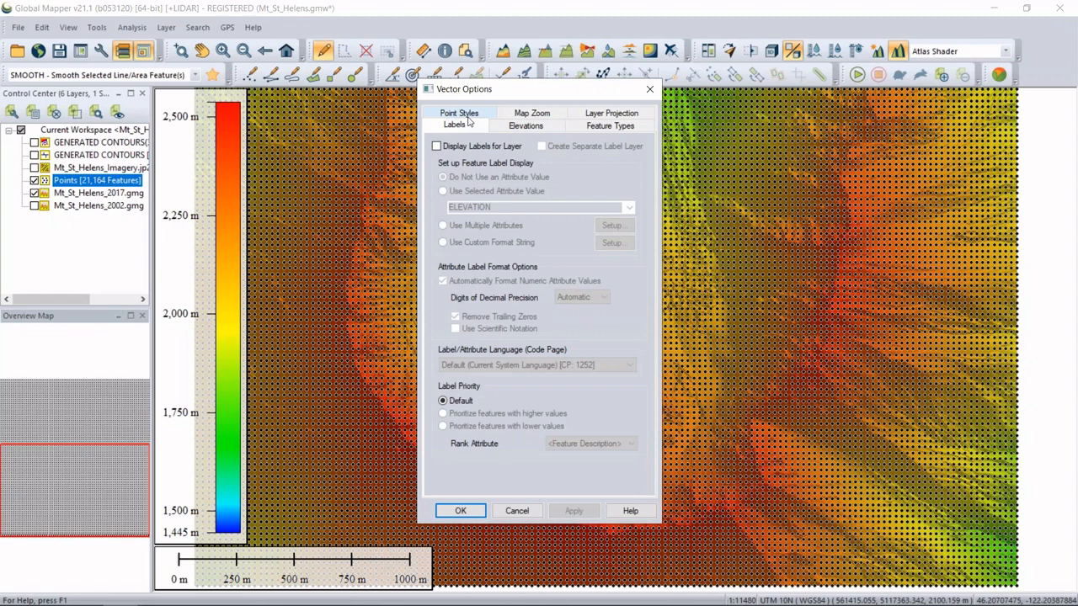
{"action": "left_click", "coordinate": [469, 120]}
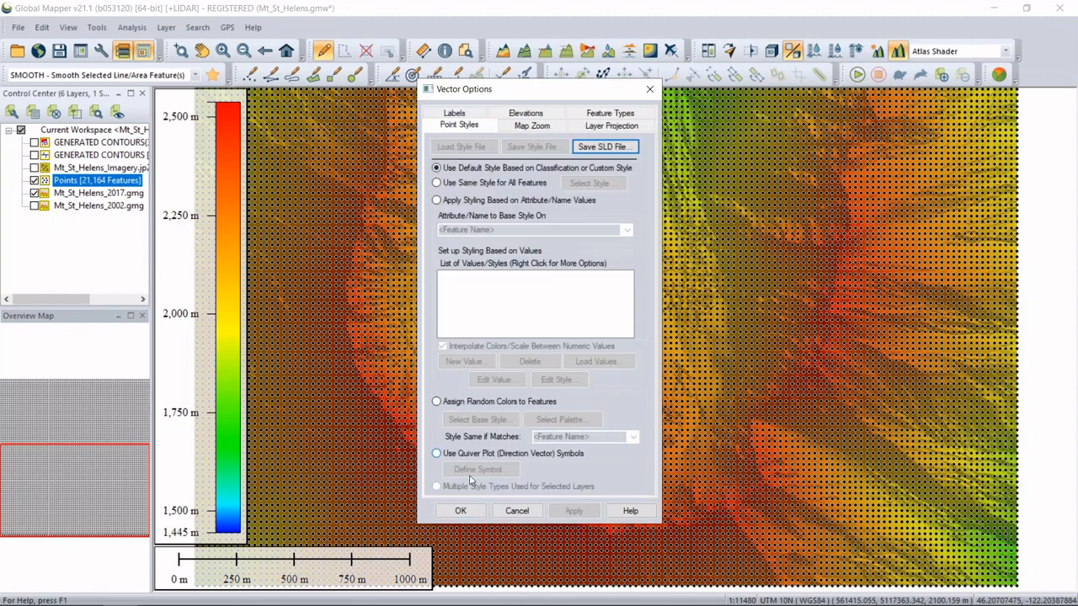
{"action": "left_click", "coordinate": [470, 453]}
{"action": "left_click", "coordinate": [485, 336]}
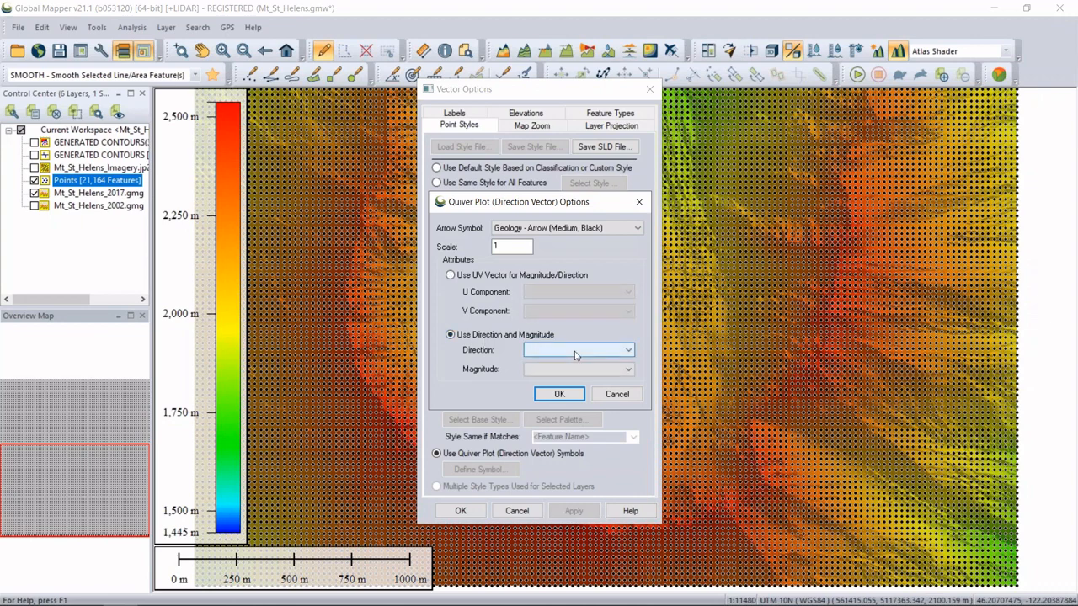
- Set the quiver plot's direction attribute to SLOPE_DIR and its magnitude attribute to SLOPE_PCT, and apply the style to the Points layer
{"action": "left_click", "coordinate": [576, 351]}
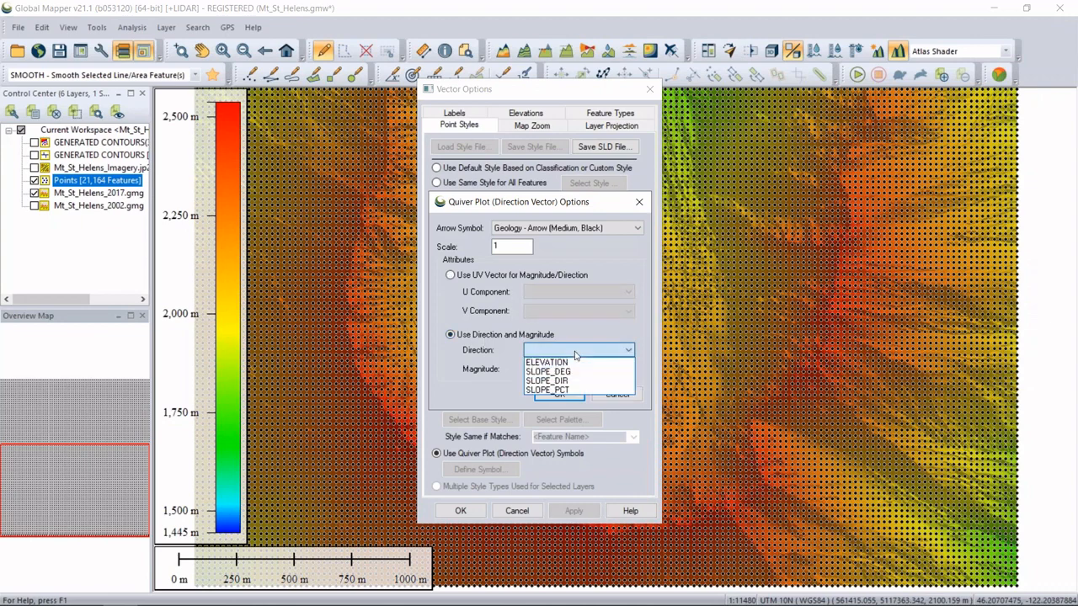
{"action": "left_click", "coordinate": [577, 380]}
{"action": "left_click", "coordinate": [546, 370]}
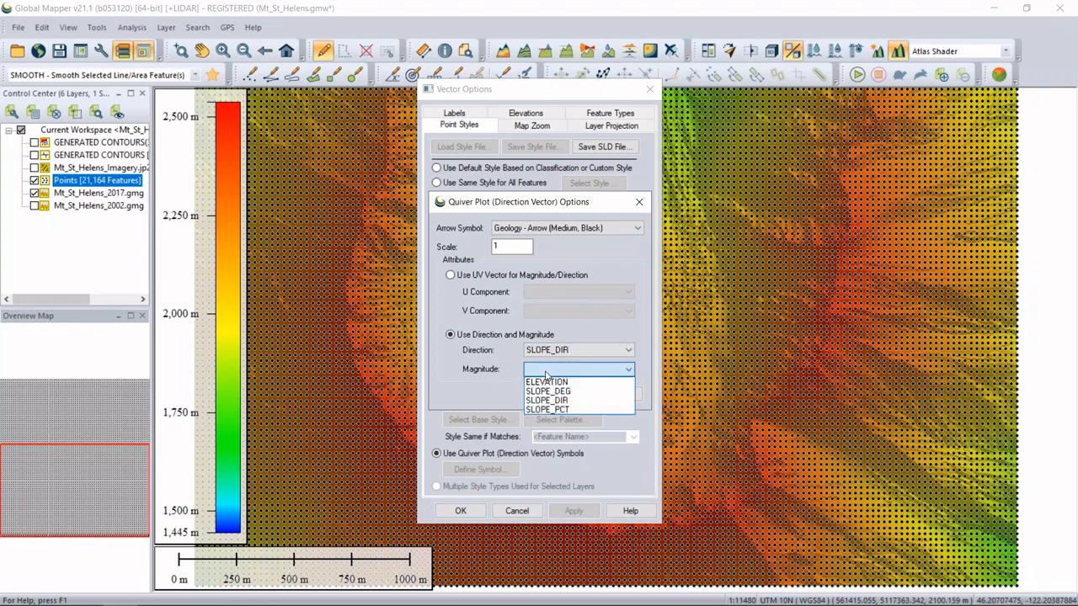
{"action": "left_click", "coordinate": [586, 410]}
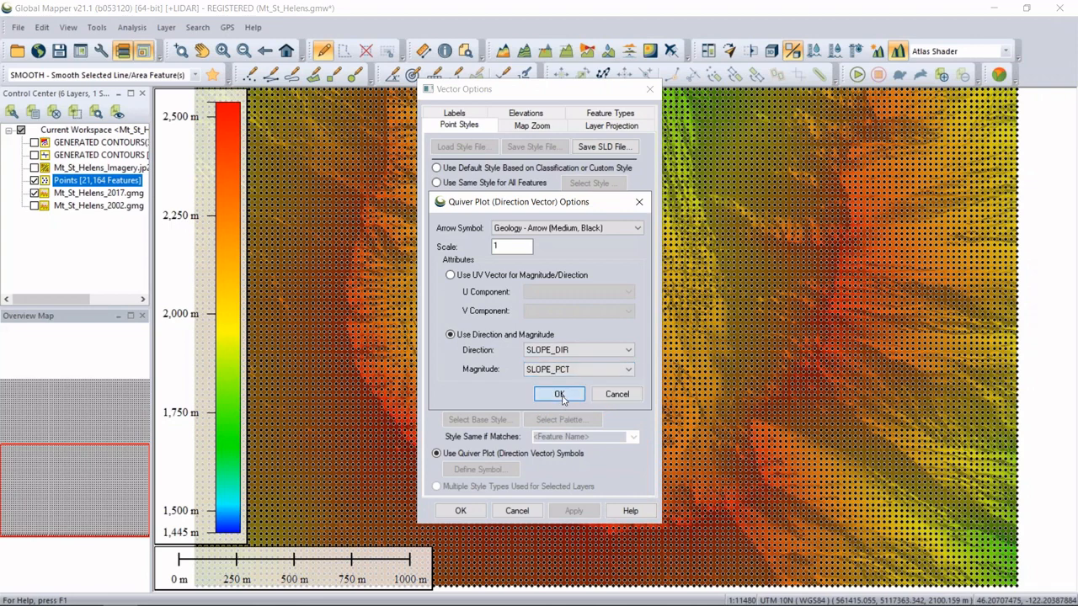
{"action": "left_click", "coordinate": [561, 397]}
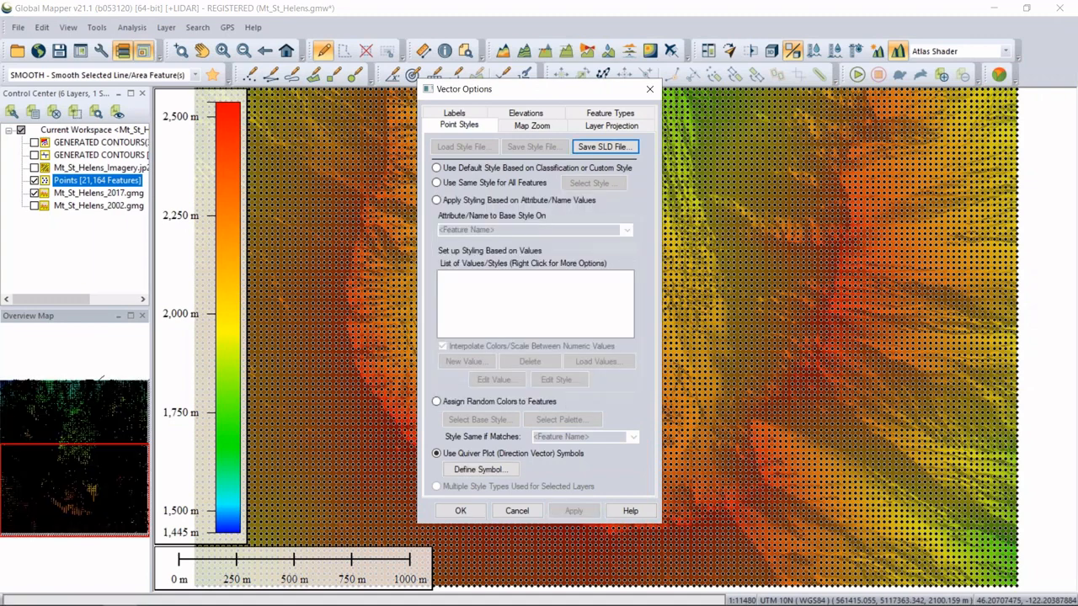
{"action": "left_click", "coordinate": [465, 514]}
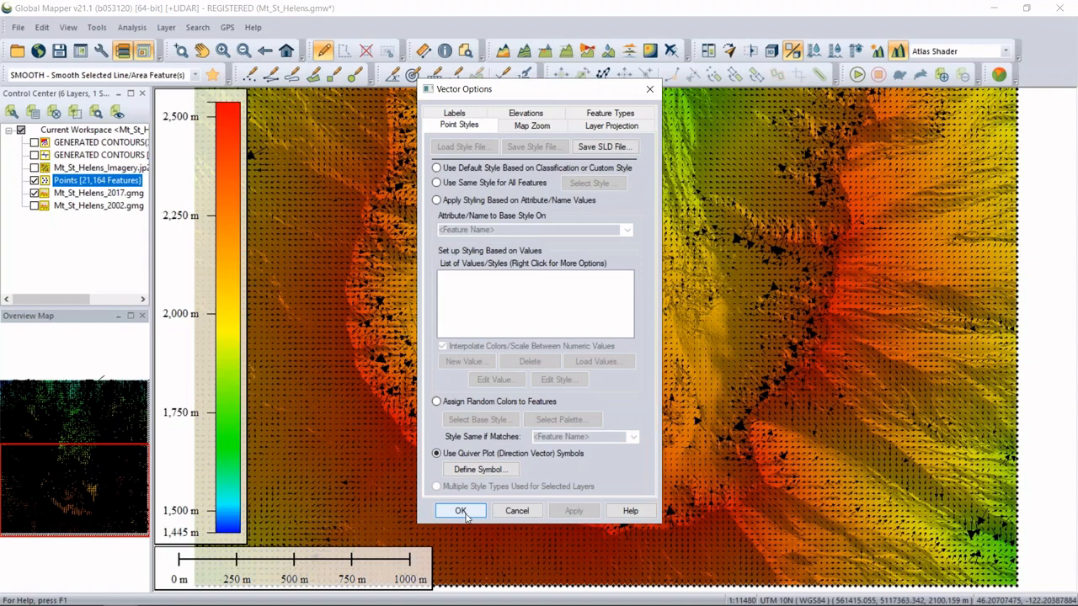
{"action": "left_click", "coordinate": [460, 511]}
- Examine the slope arrows up close along the crater's eastern rim, working from south to north
{"action": "scroll", "coordinate": [679, 391], "scroll_direction": "up", "scroll_amount": 1}
{"action": "scroll", "coordinate": [679, 392], "scroll_direction": "up", "scroll_amount": 3}
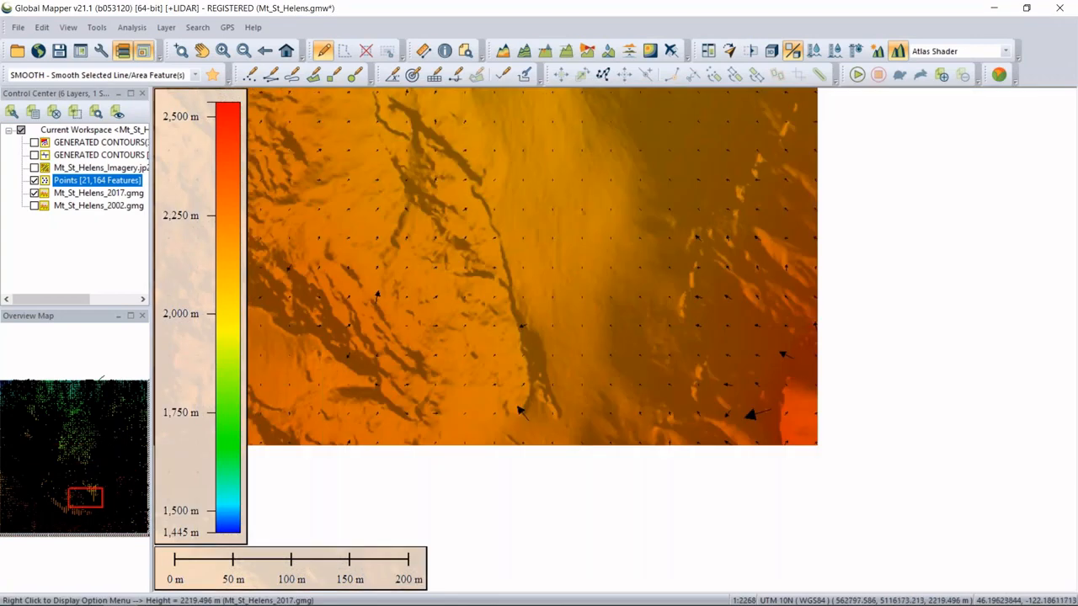
{"action": "scroll", "coordinate": [723, 393], "scroll_direction": "up", "scroll_amount": 1}
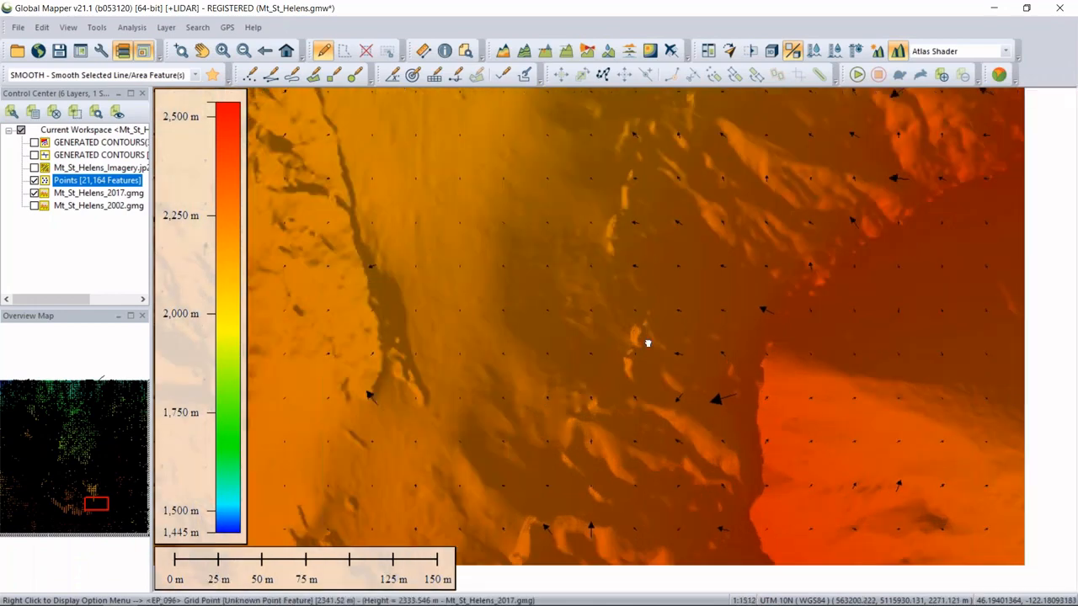
{"action": "left_click_drag", "start_coordinate": [701, 303], "coordinate": [619, 512]}
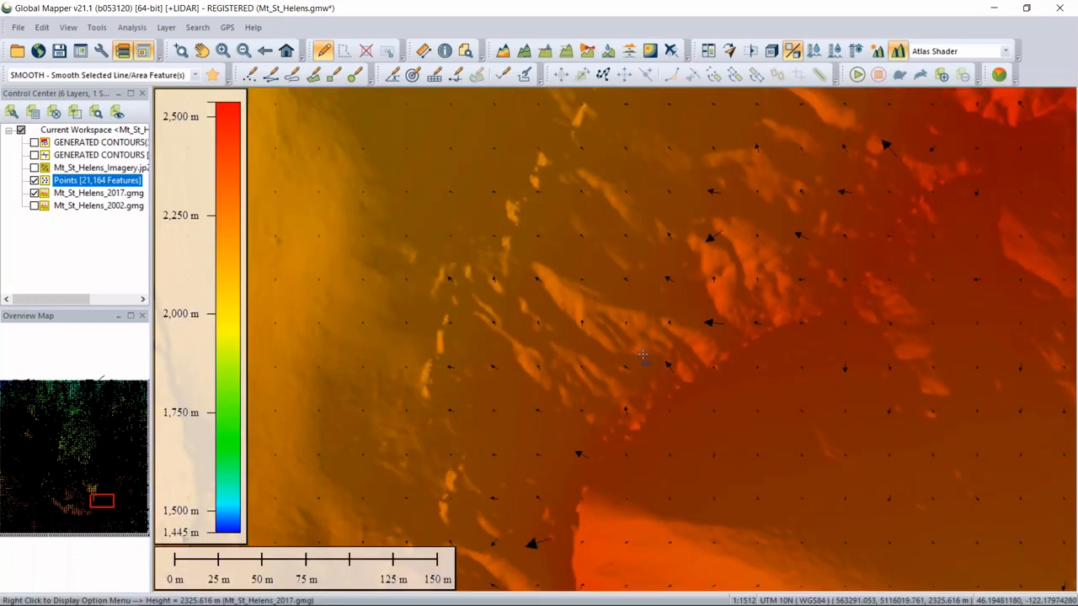
{"action": "scroll", "coordinate": [700, 316], "scroll_direction": "down", "scroll_amount": 1}
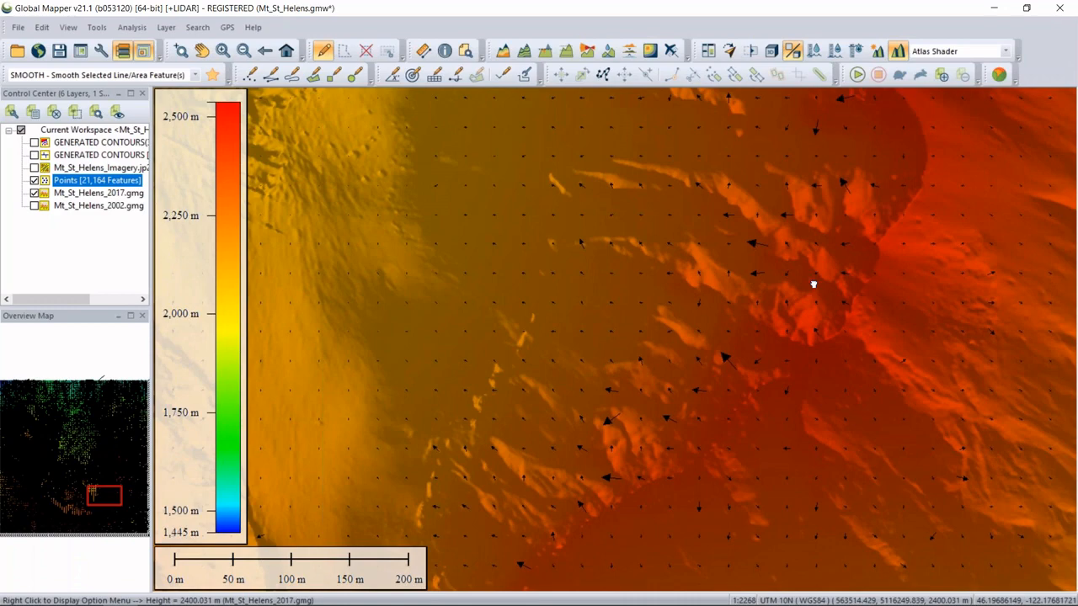
{"action": "left_click_drag", "start_coordinate": [813, 284], "coordinate": [794, 508]}
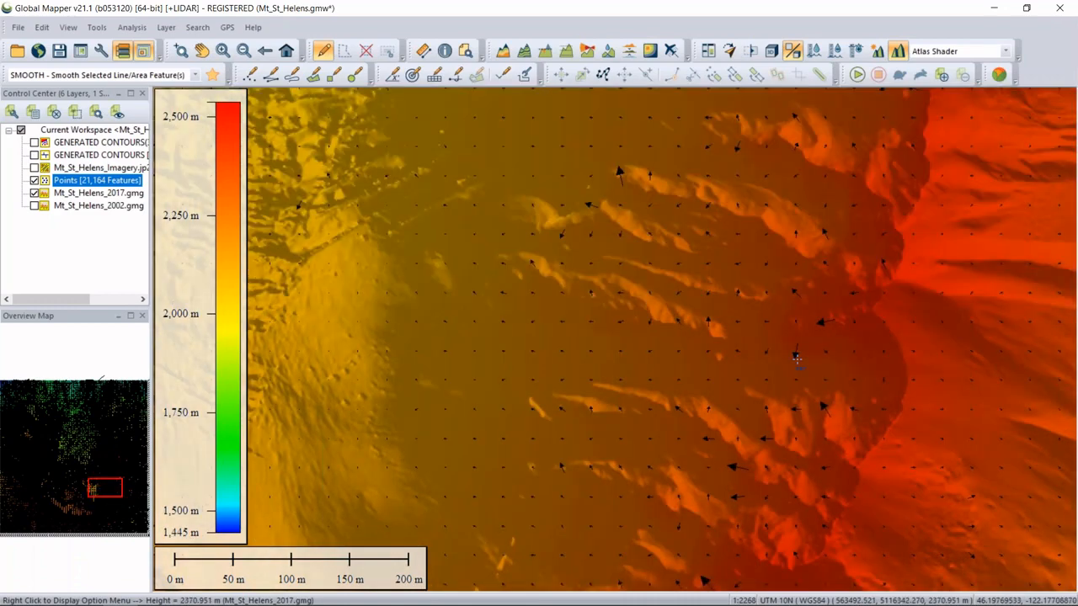
{"action": "left_click_drag", "start_coordinate": [796, 358], "coordinate": [771, 543]}
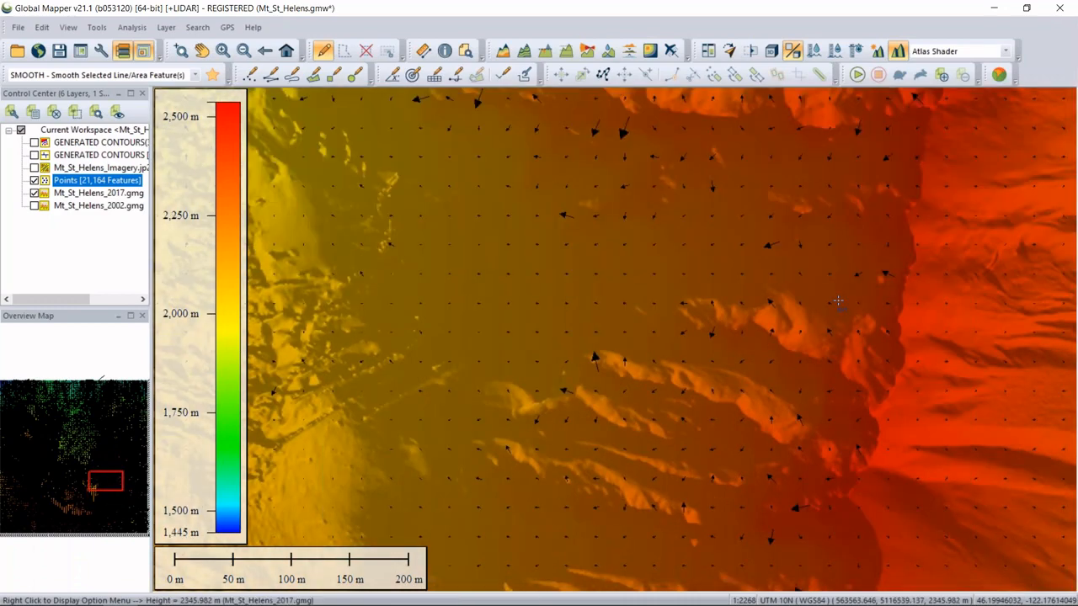
{"action": "left_click_drag", "start_coordinate": [838, 301], "coordinate": [928, 388]}
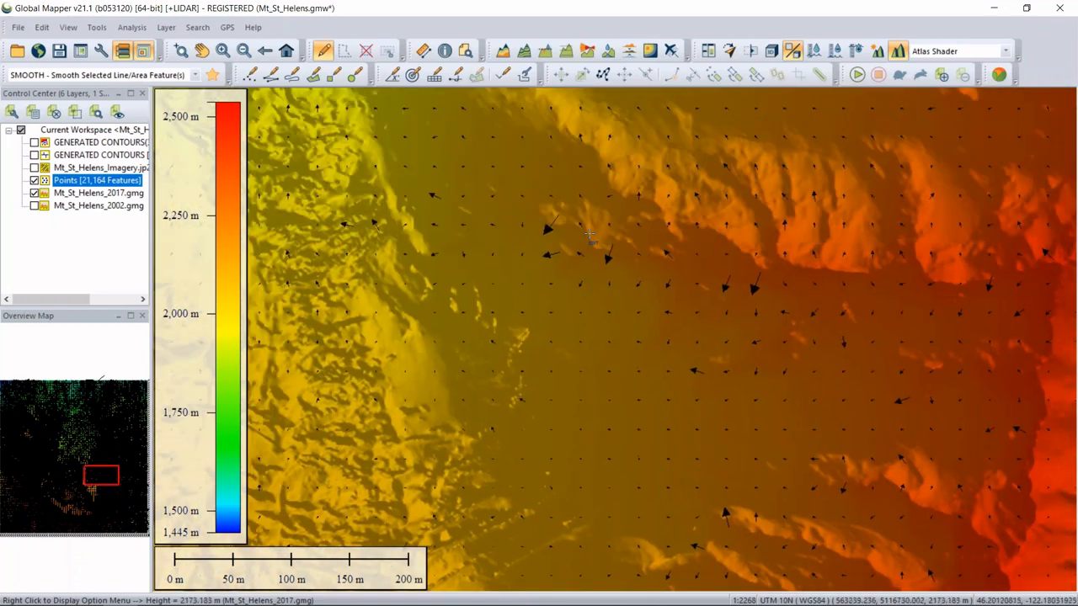
- Examine the direction and size of the slope arrows across the crater floor and its southwestern wall
{"action": "scroll", "coordinate": [744, 317], "scroll_direction": "down", "scroll_amount": 1}
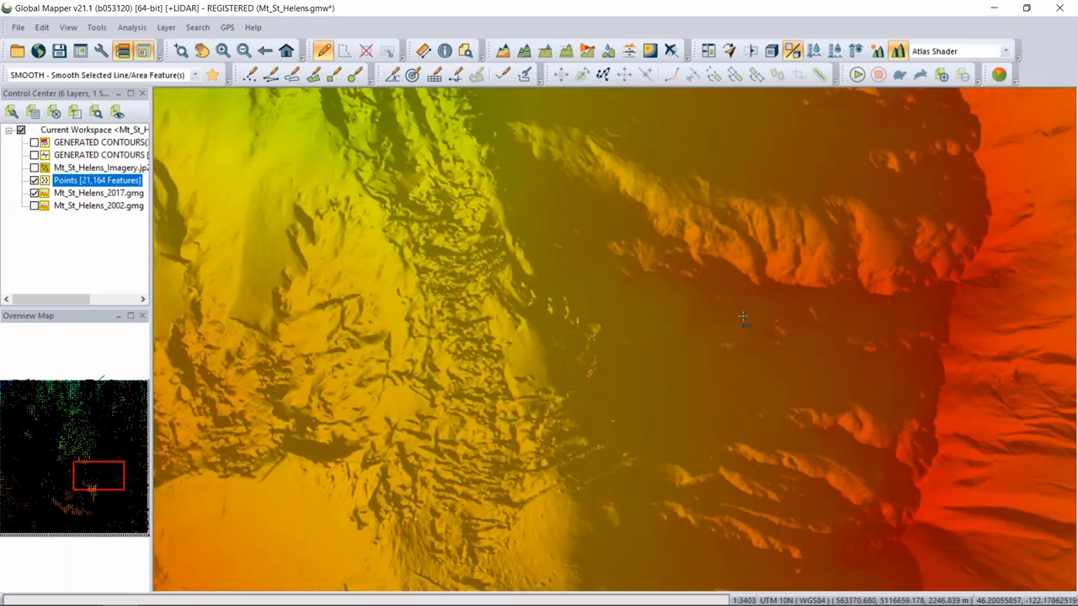
{"action": "left_click_drag", "start_coordinate": [804, 345], "coordinate": [721, 203]}
{"action": "scroll", "coordinate": [664, 376], "scroll_direction": "down", "scroll_amount": 1}
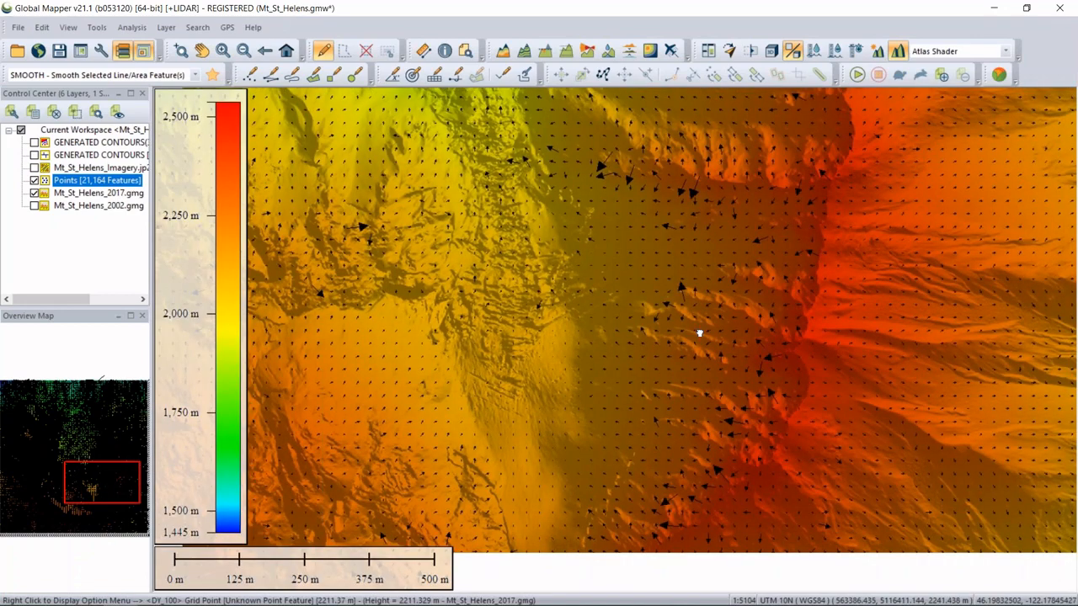
{"action": "left_click_drag", "start_coordinate": [700, 334], "coordinate": [805, 224]}
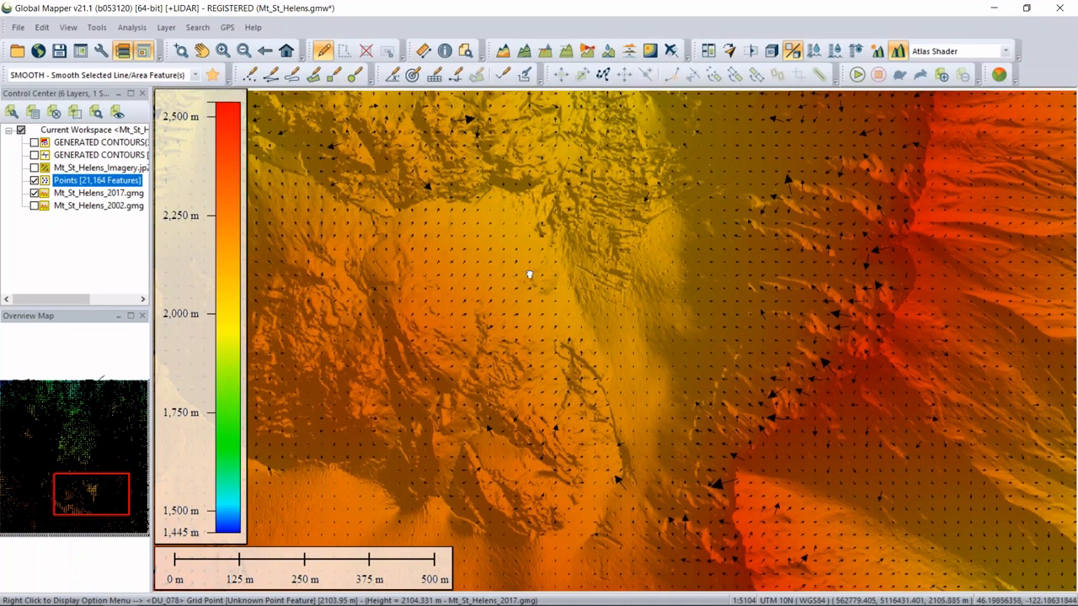
{"action": "left_click_drag", "start_coordinate": [530, 275], "coordinate": [726, 332]}
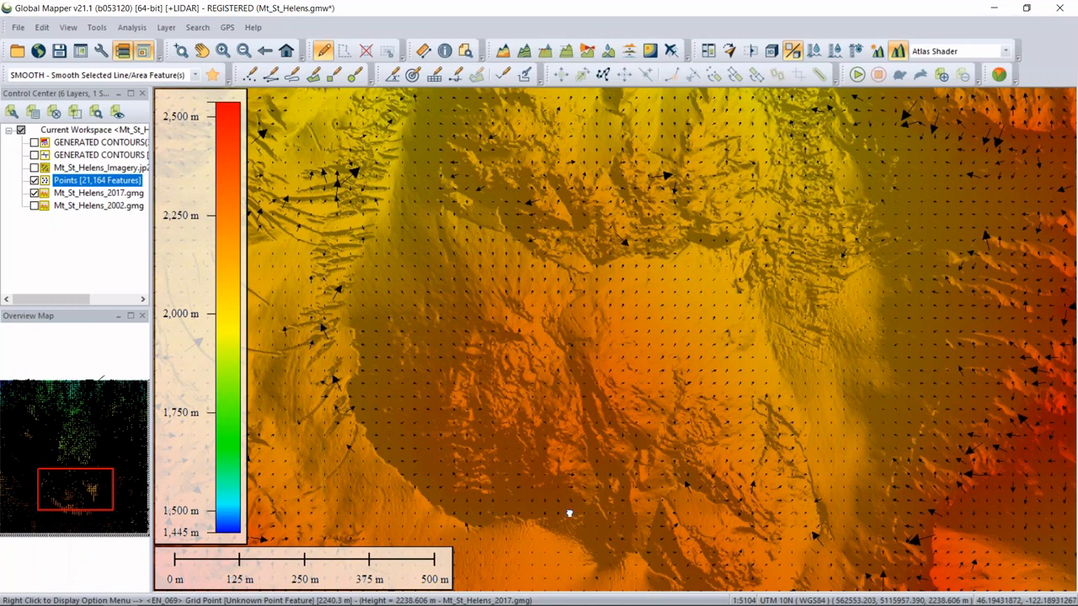
{"action": "left_click_drag", "start_coordinate": [569, 513], "coordinate": [697, 325]}
{"action": "scroll", "coordinate": [446, 398], "scroll_direction": "up", "scroll_amount": 1}
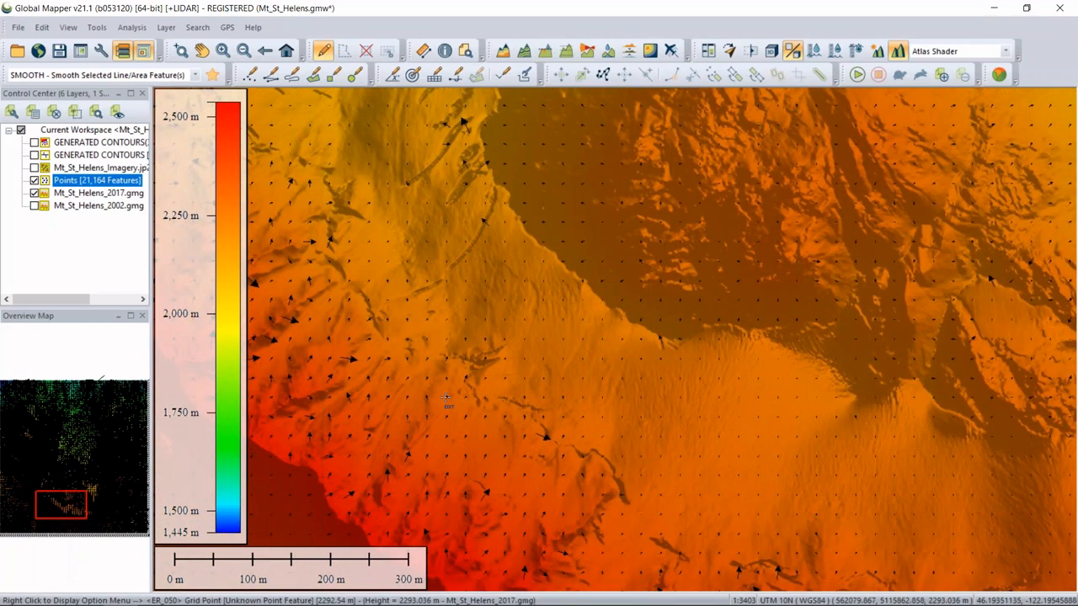
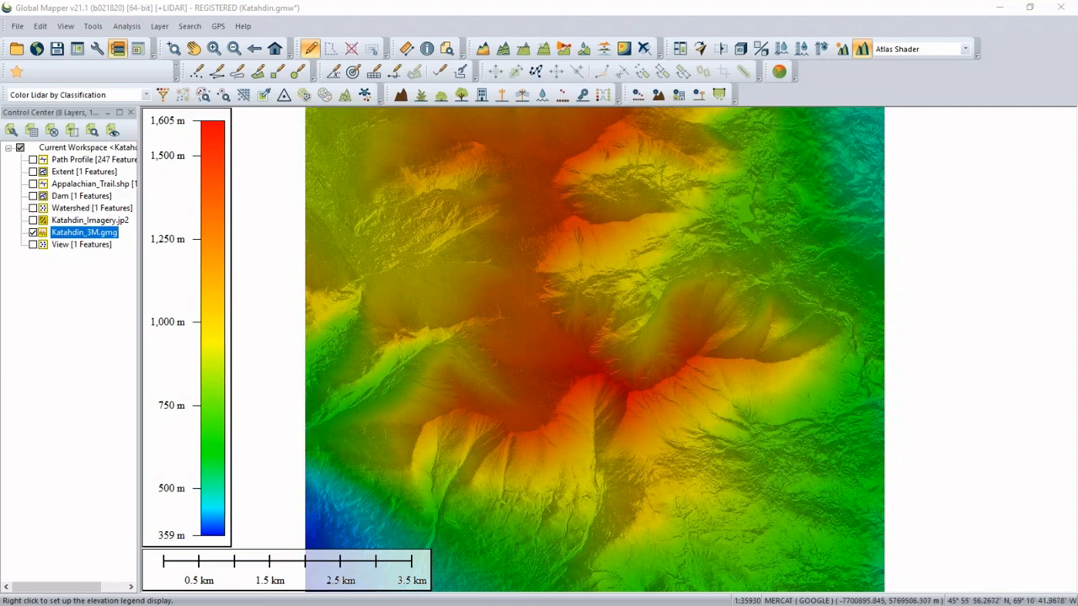
- Show the Dam layer over the Katahdin terrain and inspect the dam polygon's Height attribute
{"action": "left_click", "coordinate": [34, 197]}
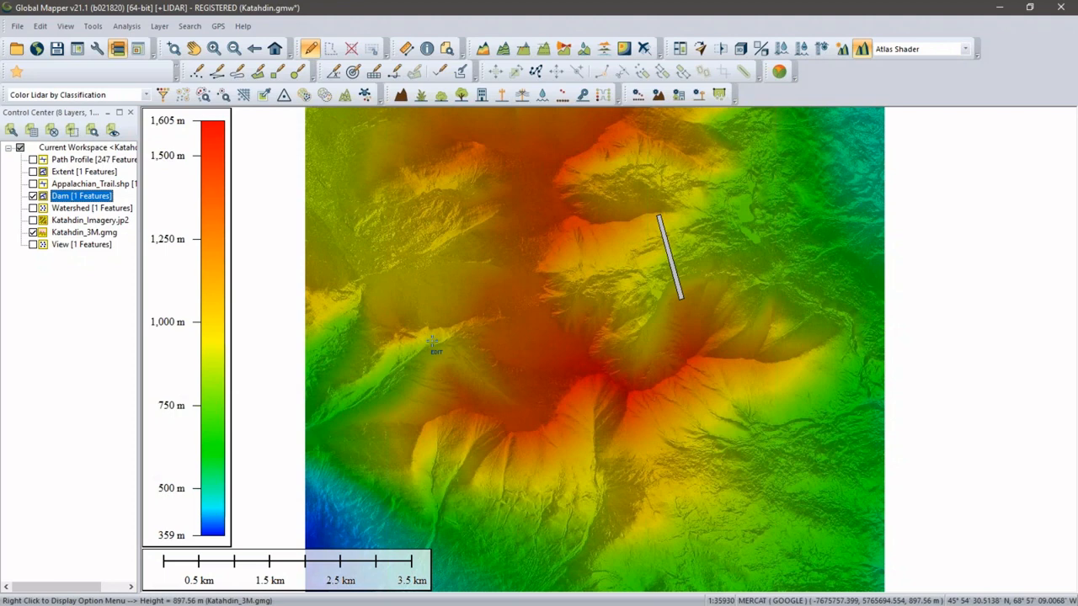
{"action": "scroll", "coordinate": [660, 266], "scroll_direction": "up", "scroll_amount": 2}
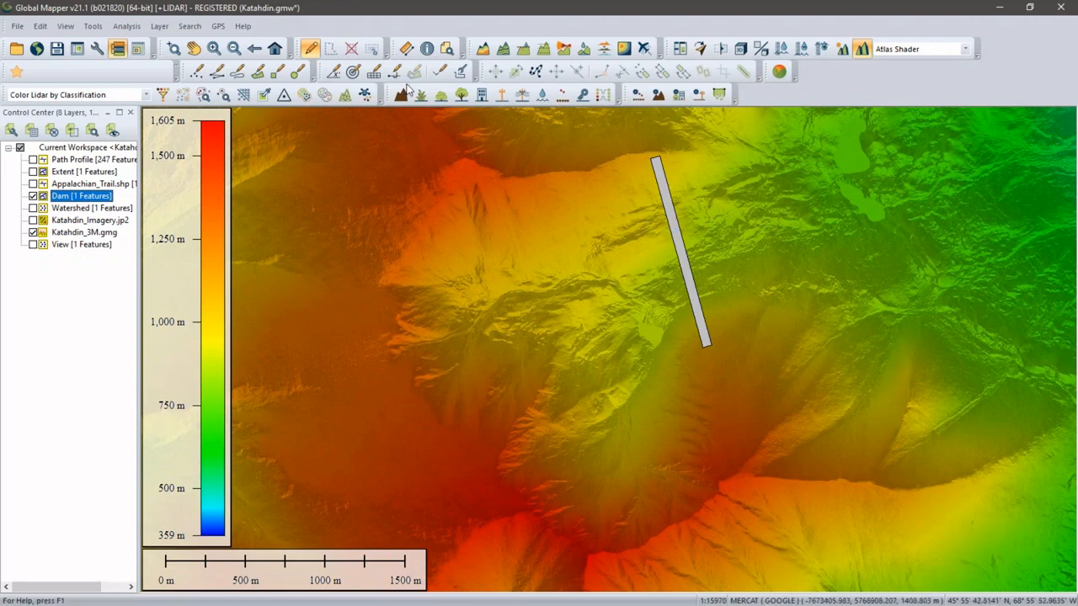
{"action": "left_click", "coordinate": [427, 48]}
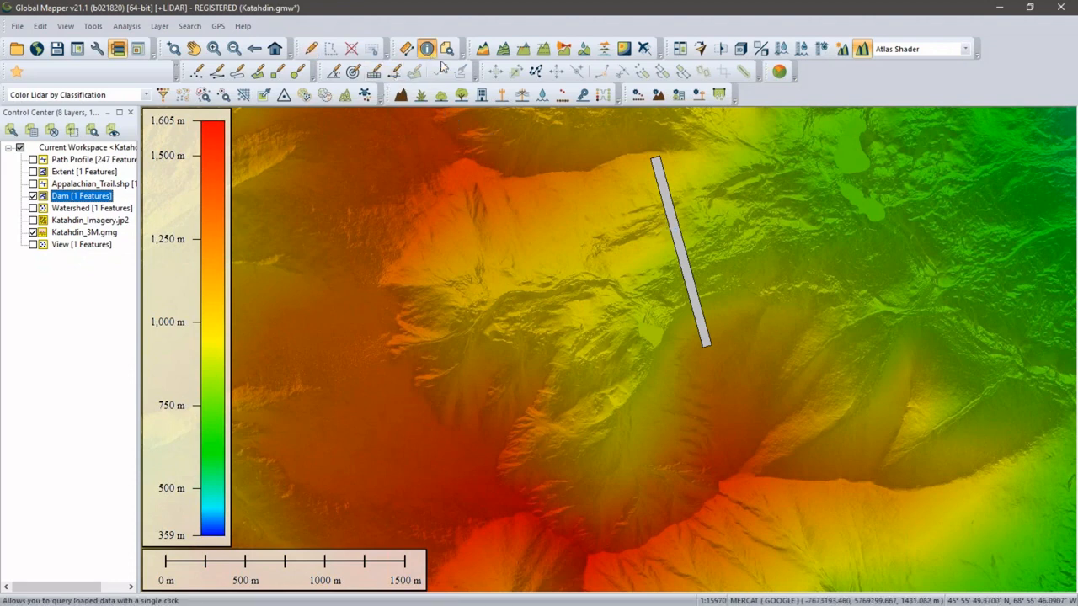
{"action": "left_click", "coordinate": [671, 190]}
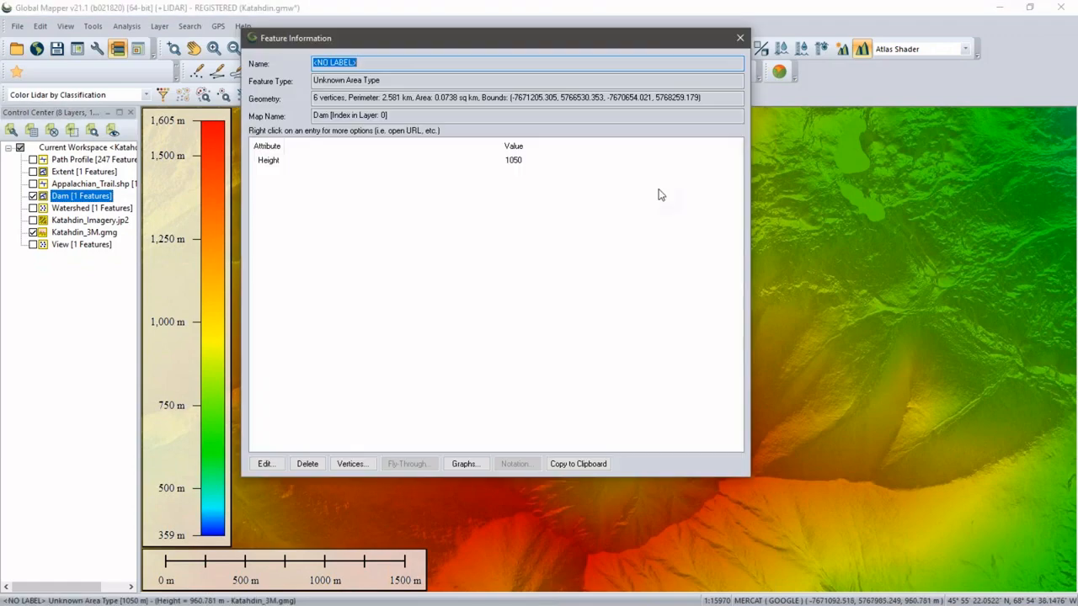
{"action": "left_click", "coordinate": [510, 162]}
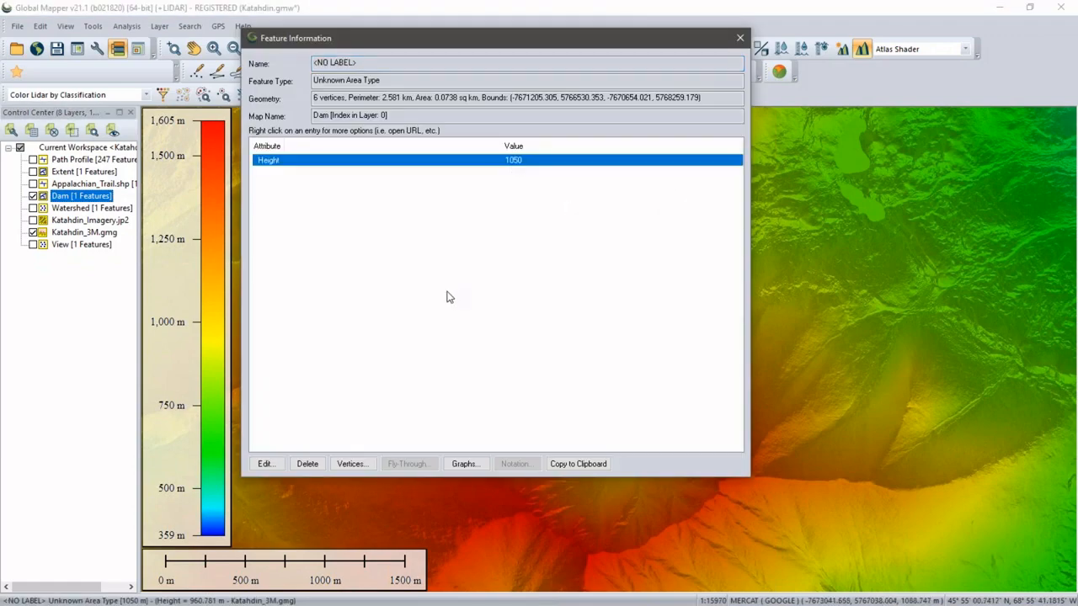
{"action": "left_click", "coordinate": [740, 39]}
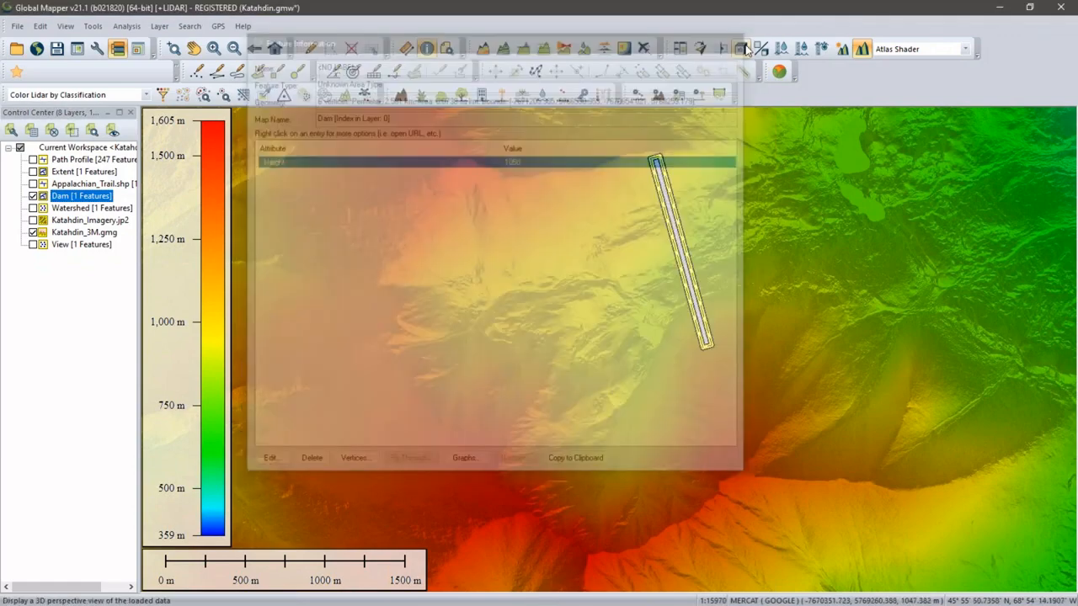
{"action": "left_click", "coordinate": [658, 265]}
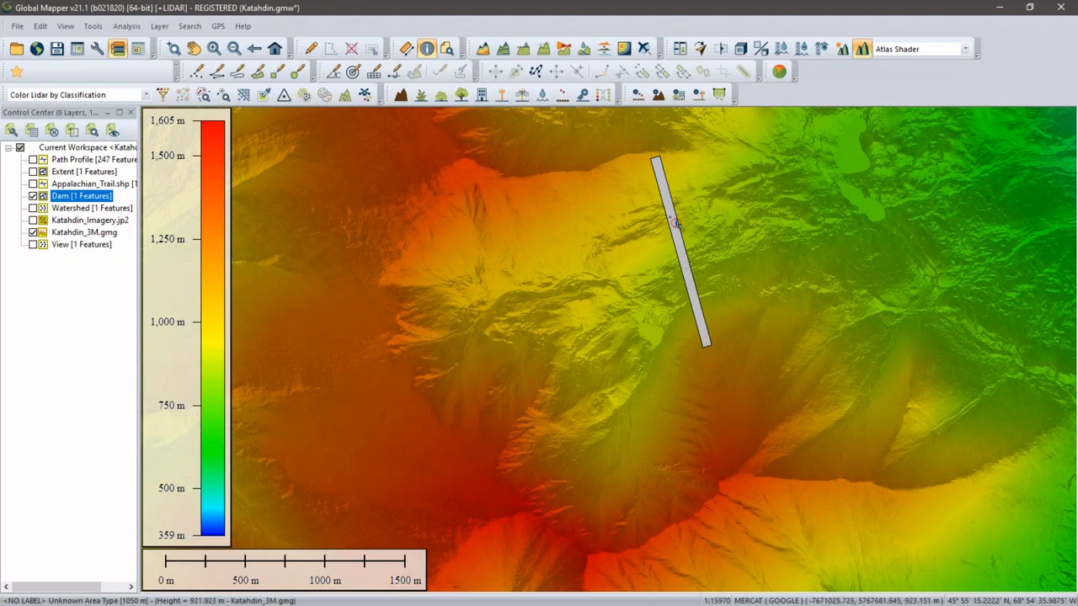
- Create an elevation grid from the Dam layer with a manual grid spacing of 1 meter in X and Y, and hide the Dam vector layer
{"action": "left_click", "coordinate": [486, 52]}
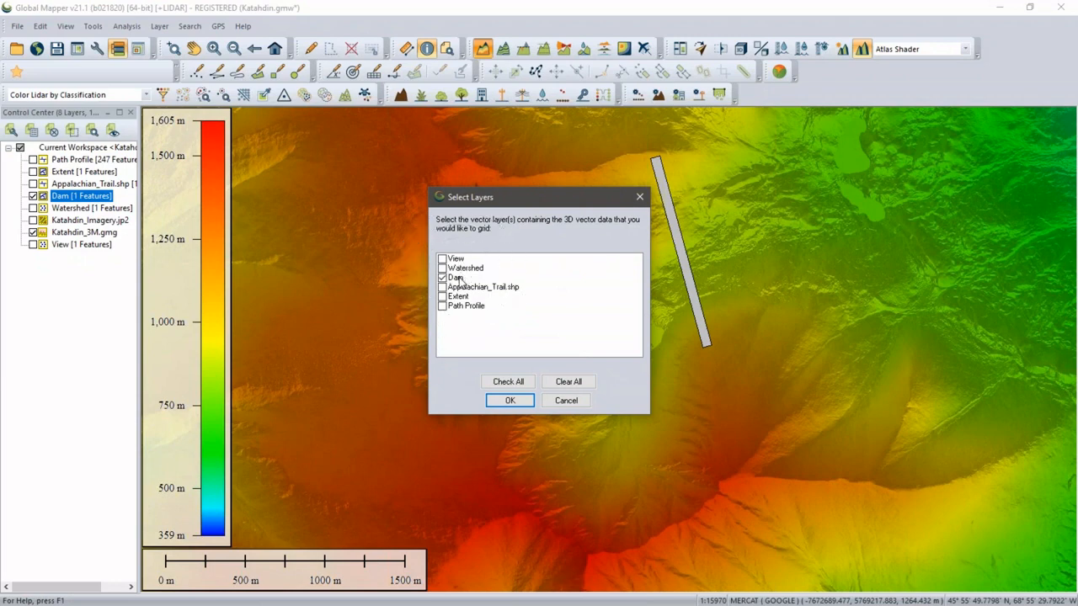
{"action": "left_click", "coordinate": [511, 401]}
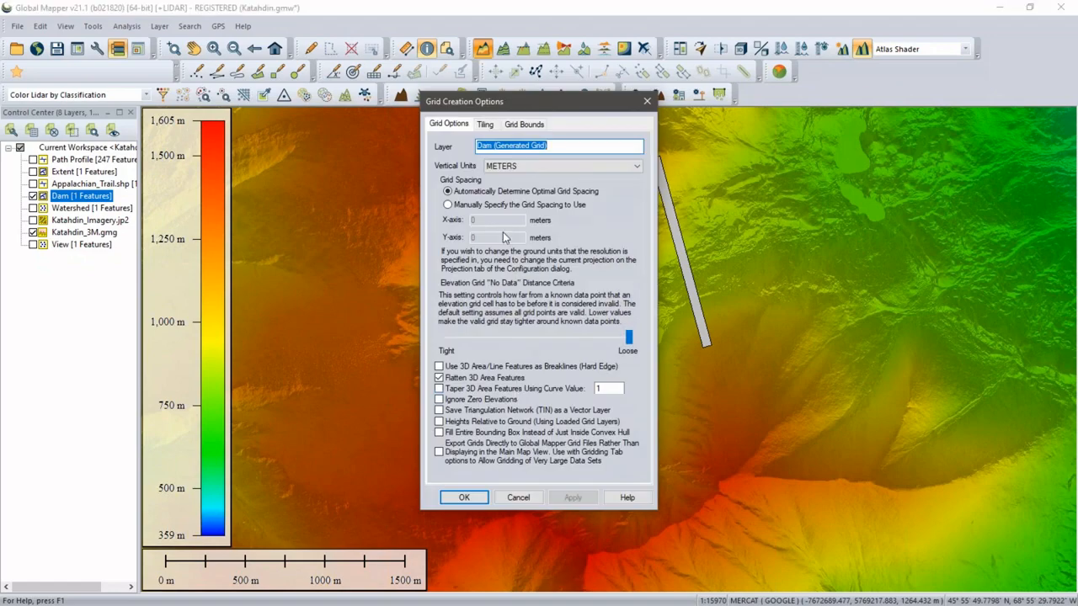
{"action": "left_click", "coordinate": [447, 206]}
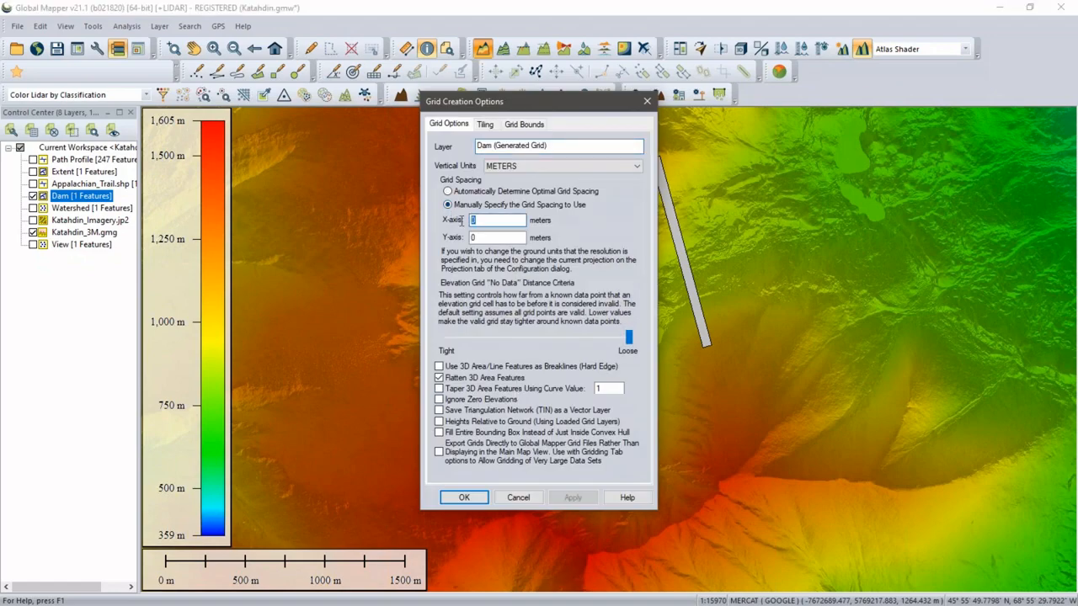
{"action": "type", "text": "1"}
{"action": "key", "text": "Tab"}
{"action": "type", "text": "1"}
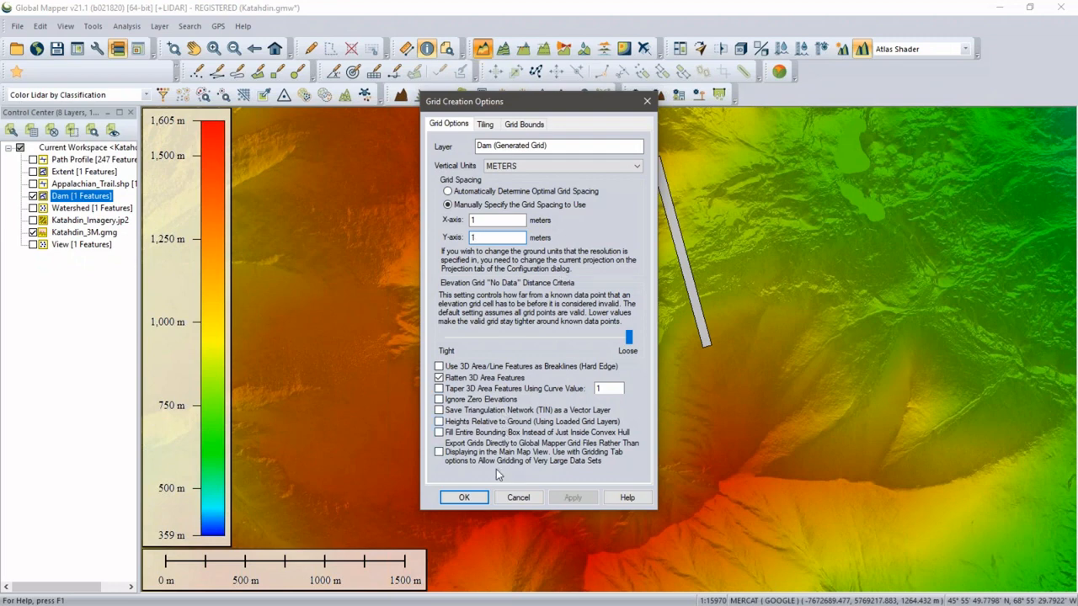
{"action": "left_click", "coordinate": [464, 498]}
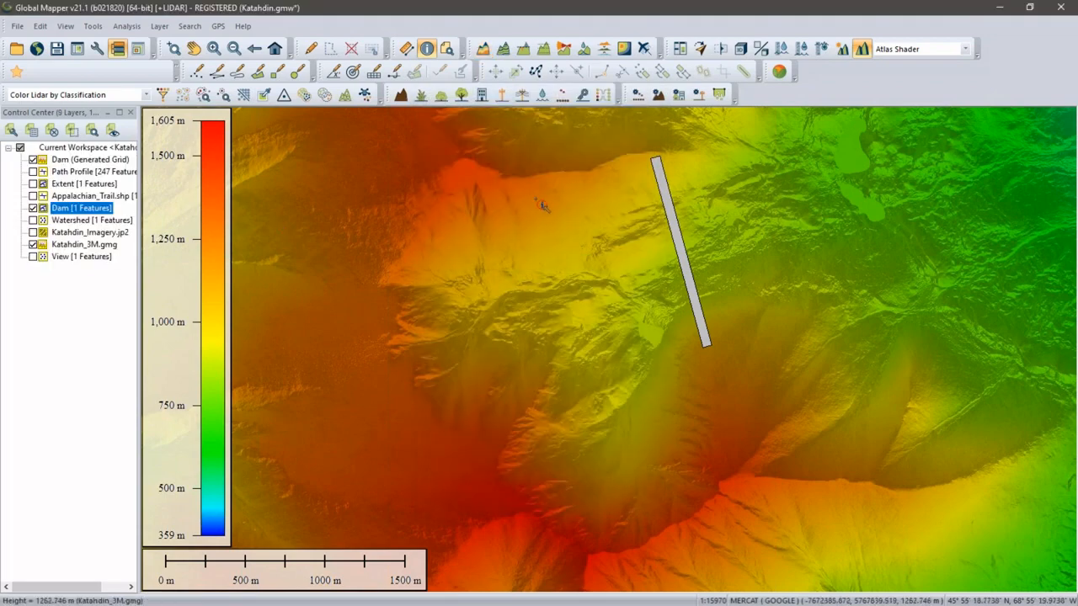
{"action": "left_click", "coordinate": [33, 208]}
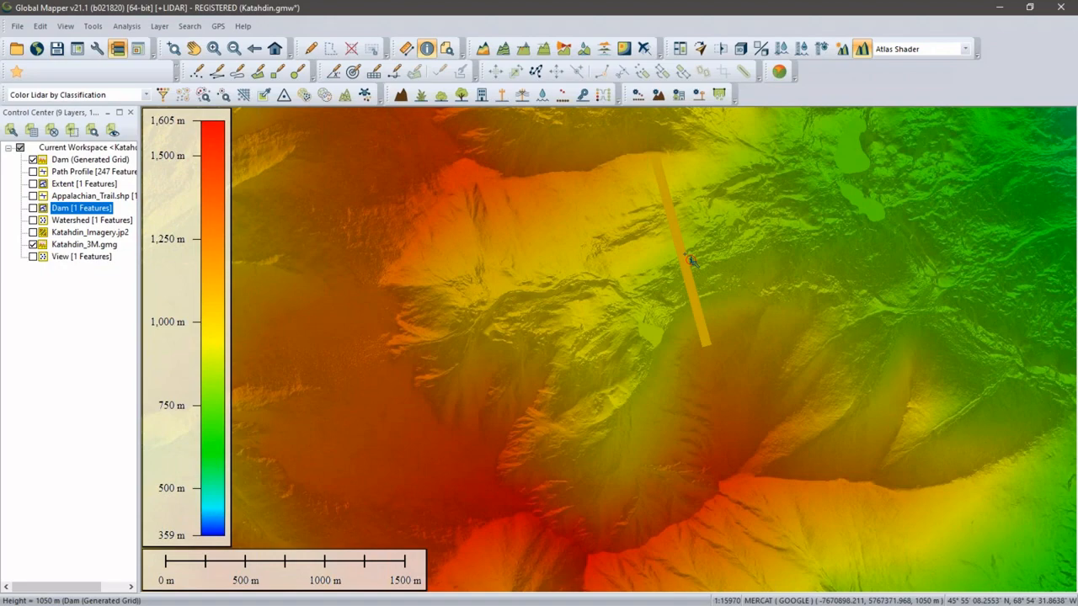
- Examine the gridded dam in the Katahdin terrain in 3D, from its downstream face and along its length
{"action": "left_click", "coordinate": [741, 51]}
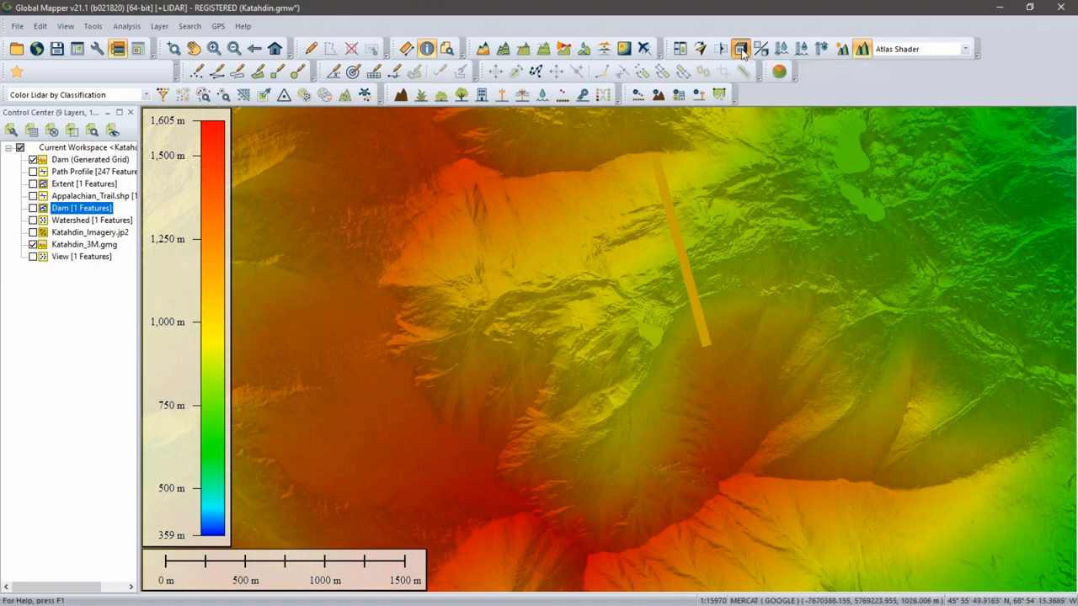
{"action": "left_click_drag", "start_coordinate": [615, 389], "coordinate": [362, 416]}
{"action": "scroll", "coordinate": [596, 415], "scroll_direction": "up", "scroll_amount": 4}
{"action": "left_click_drag", "start_coordinate": [601, 411], "coordinate": [570, 477]}
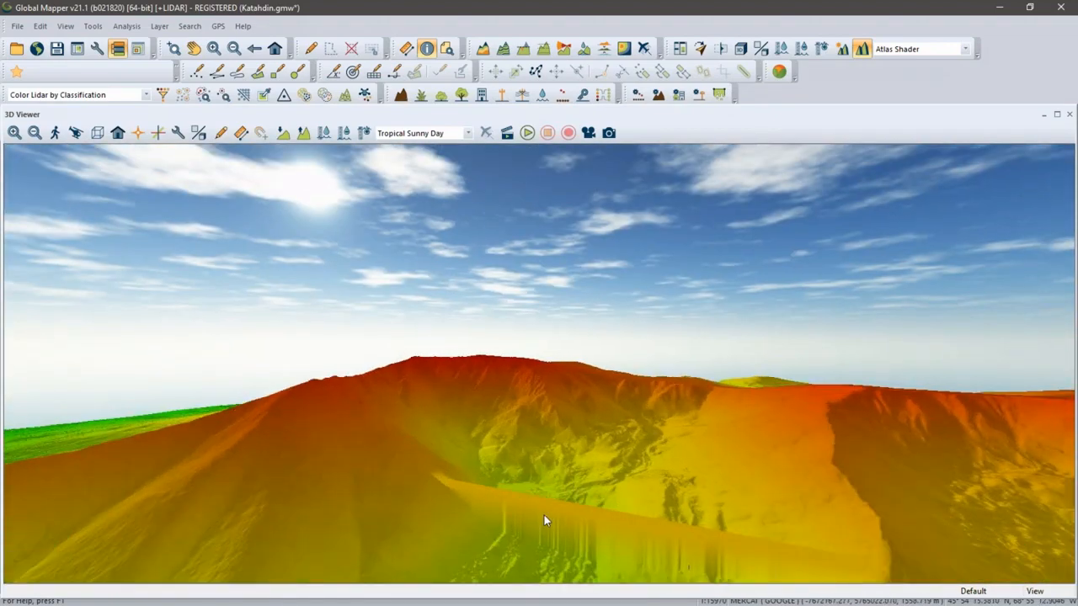
{"action": "left_click_drag", "start_coordinate": [548, 525], "coordinate": [582, 410]}
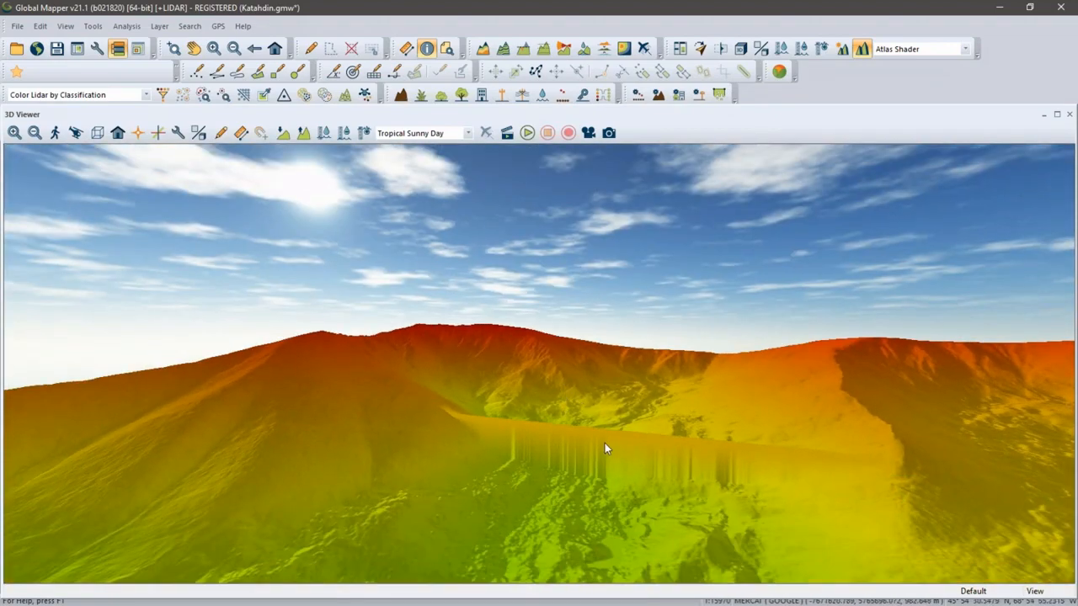
{"action": "left_click_drag", "start_coordinate": [632, 482], "coordinate": [590, 471]}
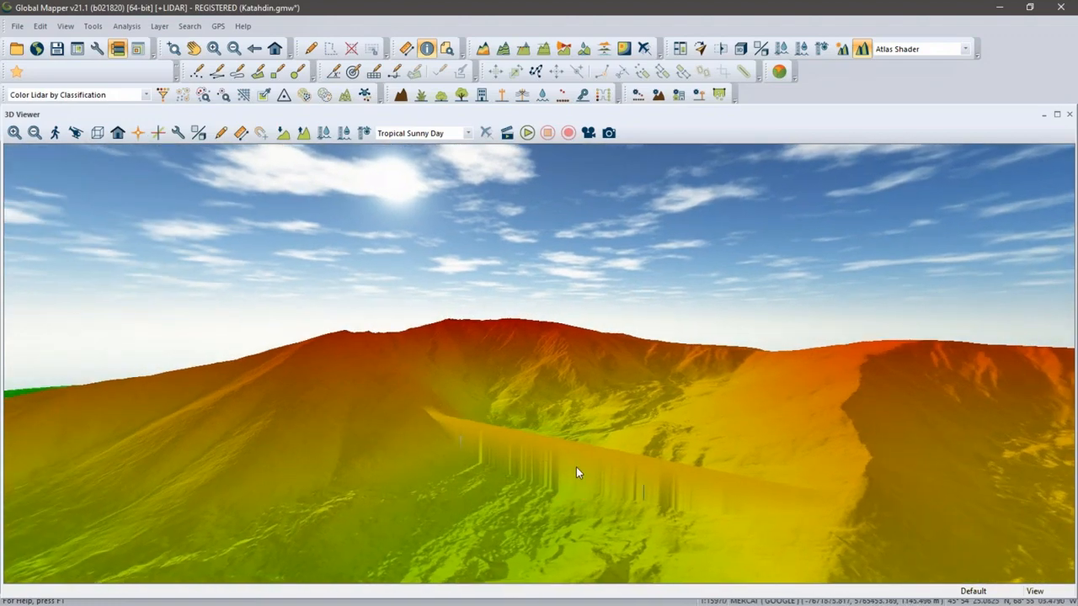
{"action": "left_click_drag", "start_coordinate": [559, 476], "coordinate": [436, 412]}
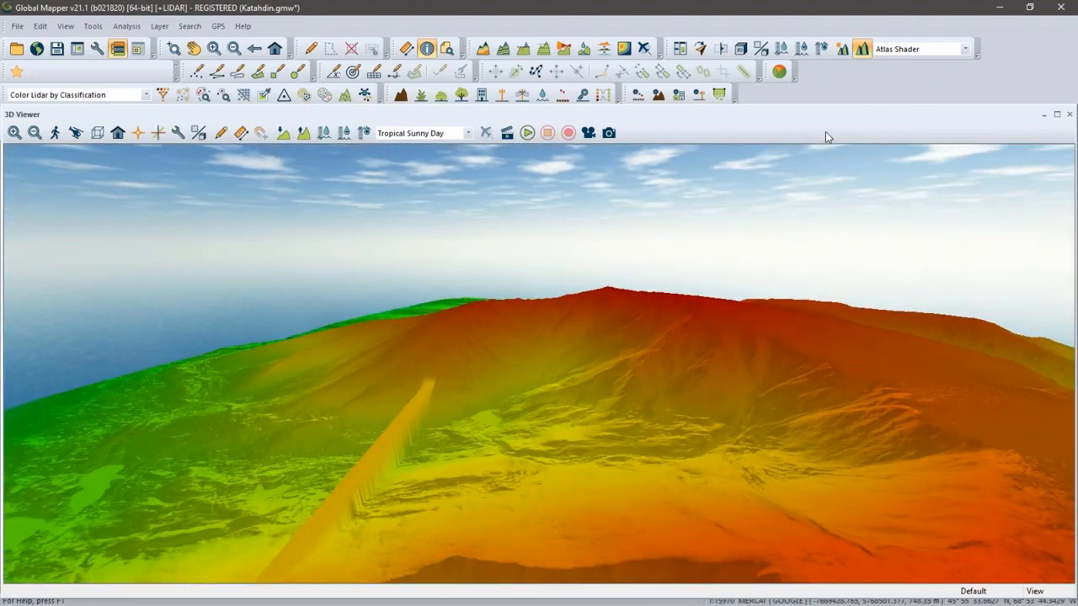
{"action": "left_click", "coordinate": [1069, 113]}
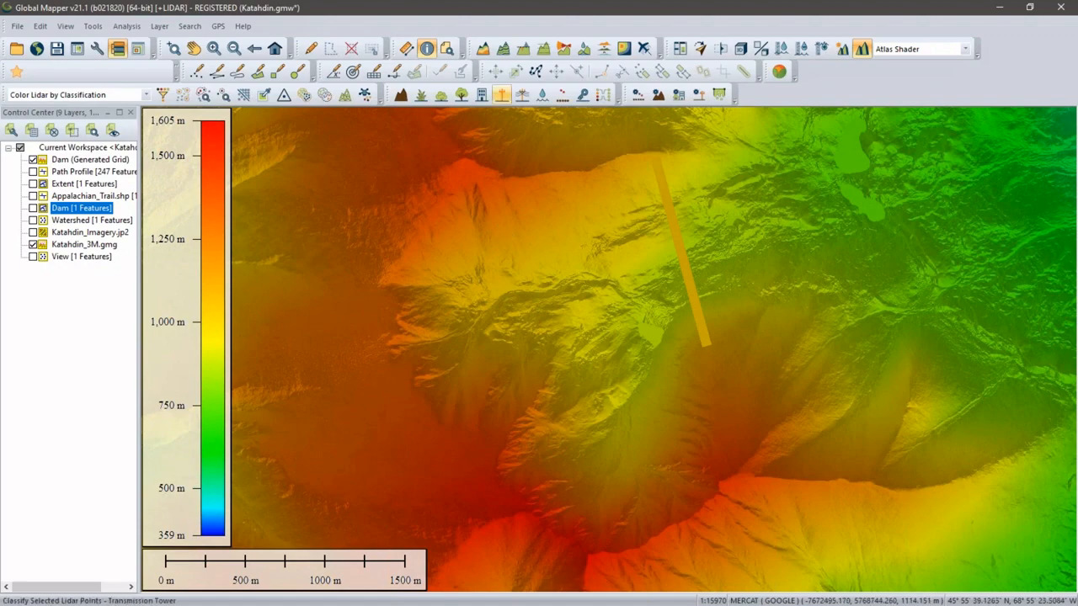
- Generate a contour line only at the specified height of 1045 meters, without finding local peaks and depressions
{"action": "left_click", "coordinate": [503, 51]}
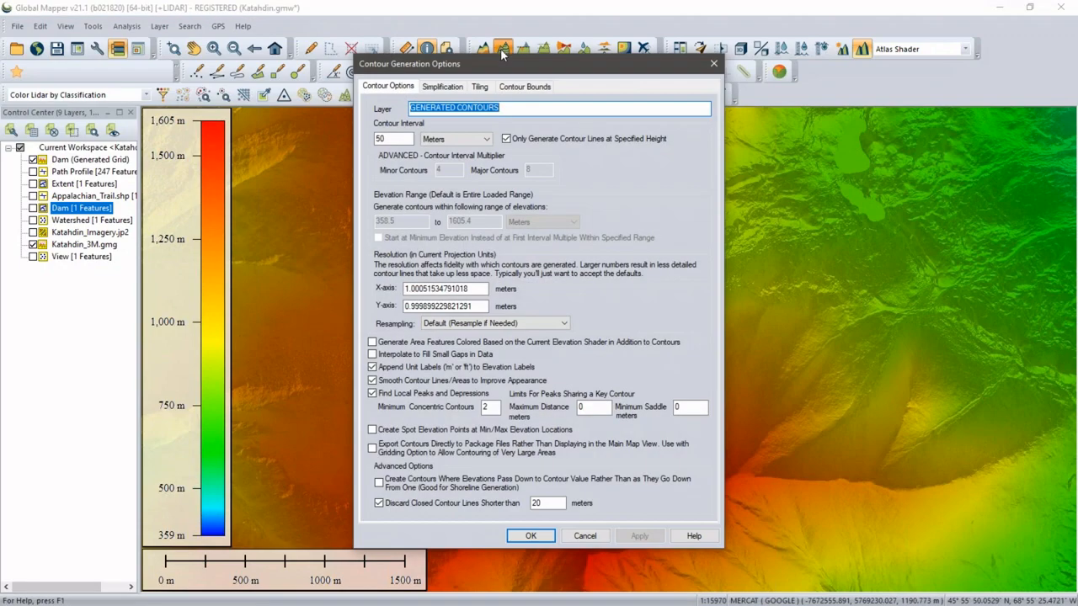
{"action": "left_click_drag", "start_coordinate": [502, 69], "coordinate": [275, 48]}
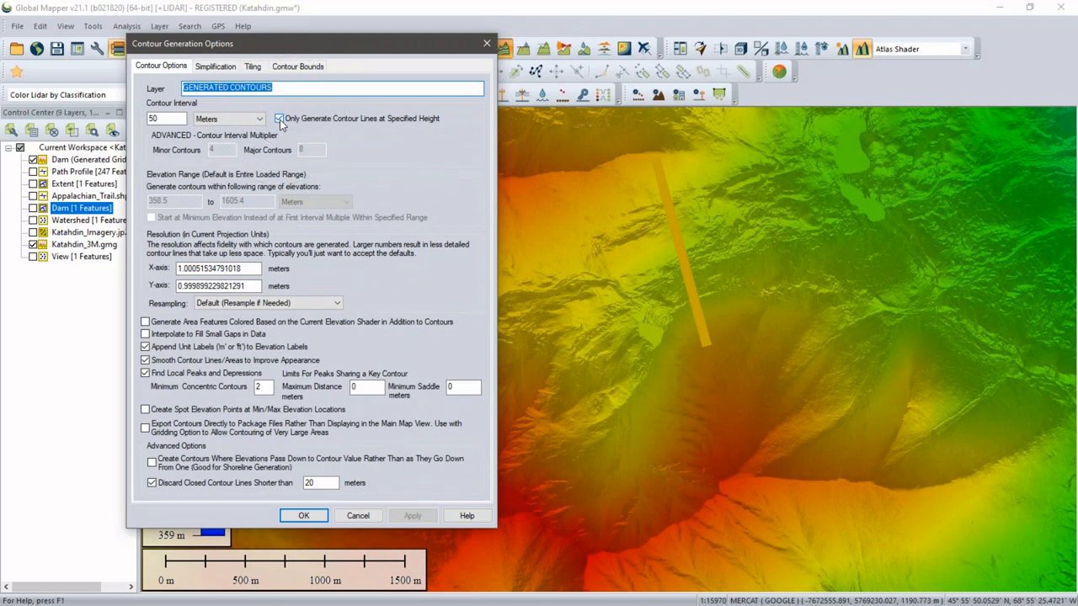
{"action": "left_click", "coordinate": [164, 118]}
{"action": "left_click_drag", "start_coordinate": [165, 118], "coordinate": [143, 118]}
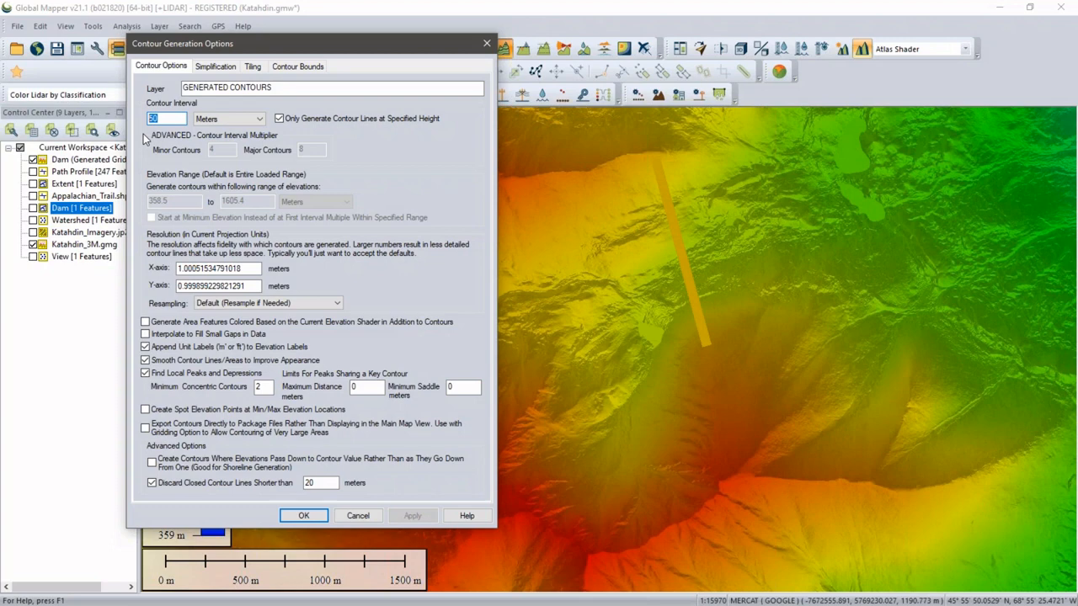
{"action": "type", "text": "1045"}
{"action": "left_click", "coordinate": [145, 374]}
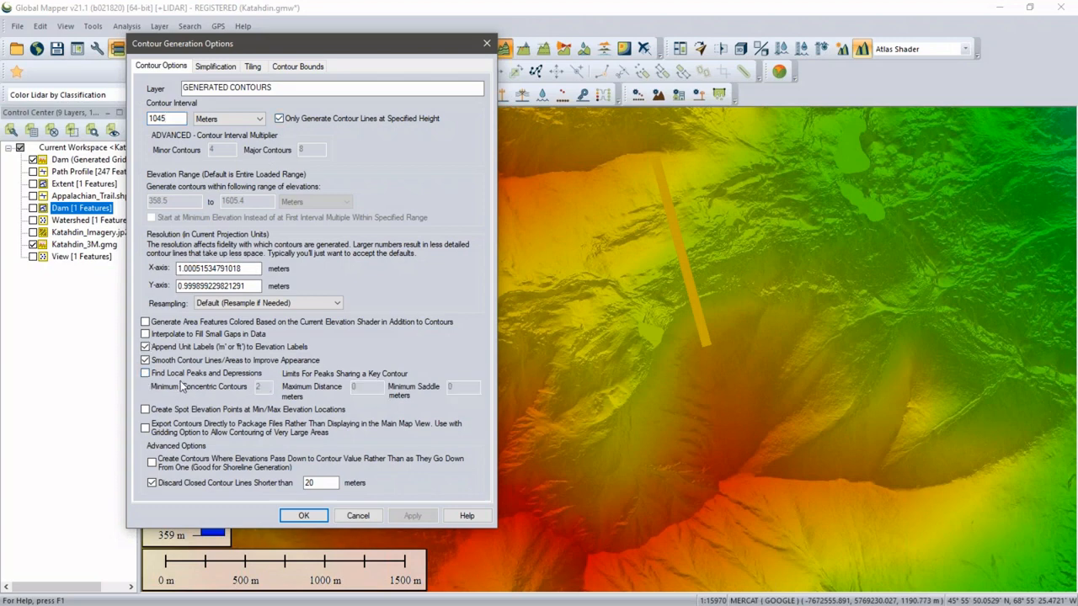
{"action": "left_click", "coordinate": [301, 517]}
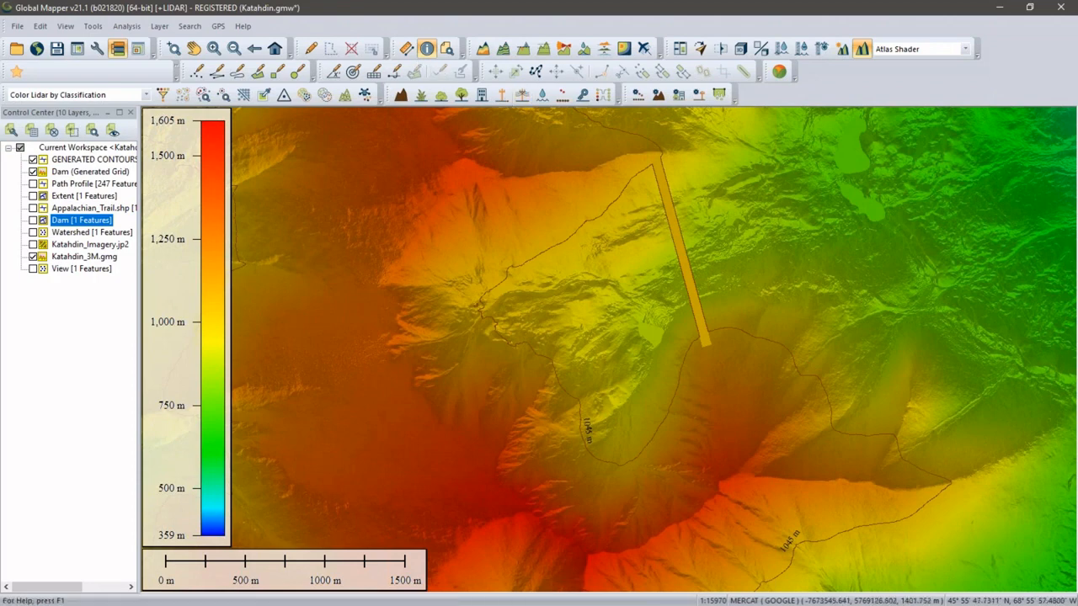
- Delete the outer 1045 m contour line that runs outside the basin enclosed by the dam
{"action": "left_click", "coordinate": [311, 48]}
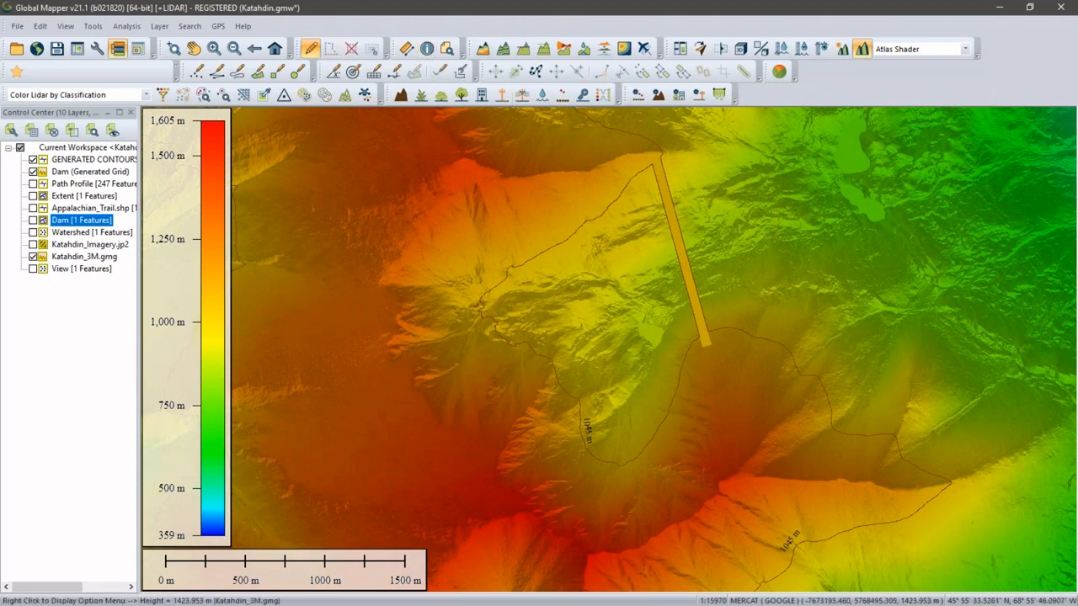
{"action": "left_click", "coordinate": [821, 377]}
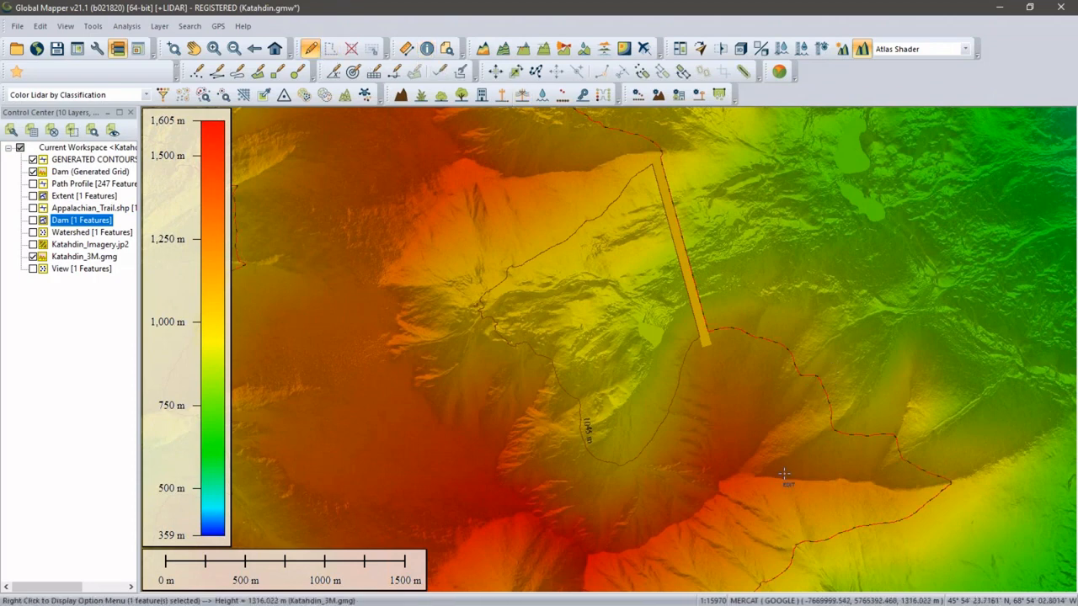
{"action": "key", "text": "Delete"}
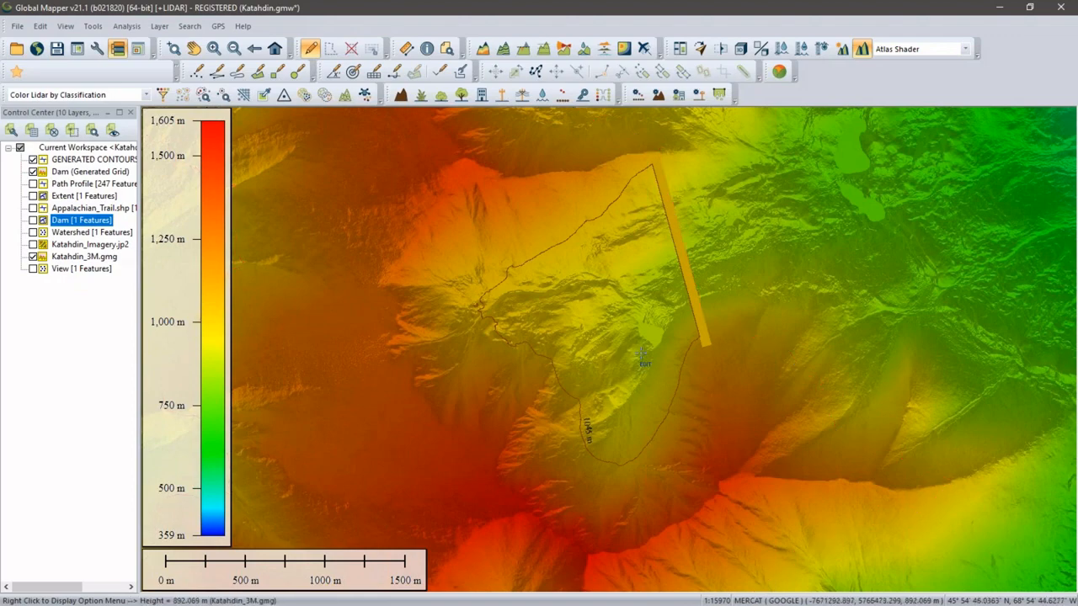
{"action": "scroll", "coordinate": [642, 355], "scroll_direction": "up", "scroll_amount": 1}
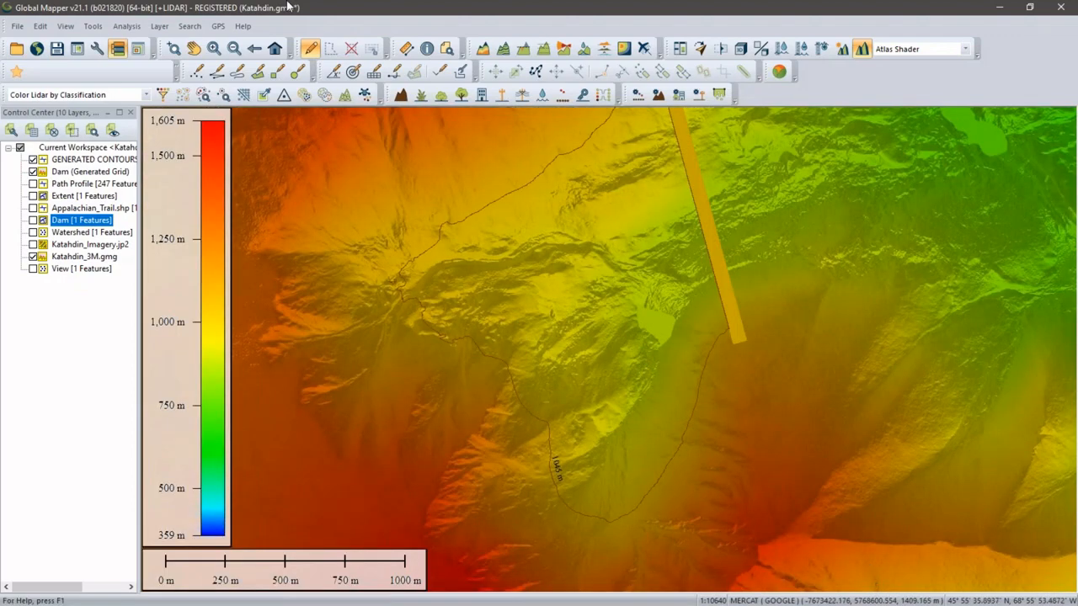
- Look through the online terrain data sources available for download, and leave without connecting to any
{"action": "left_click", "coordinate": [37, 54]}
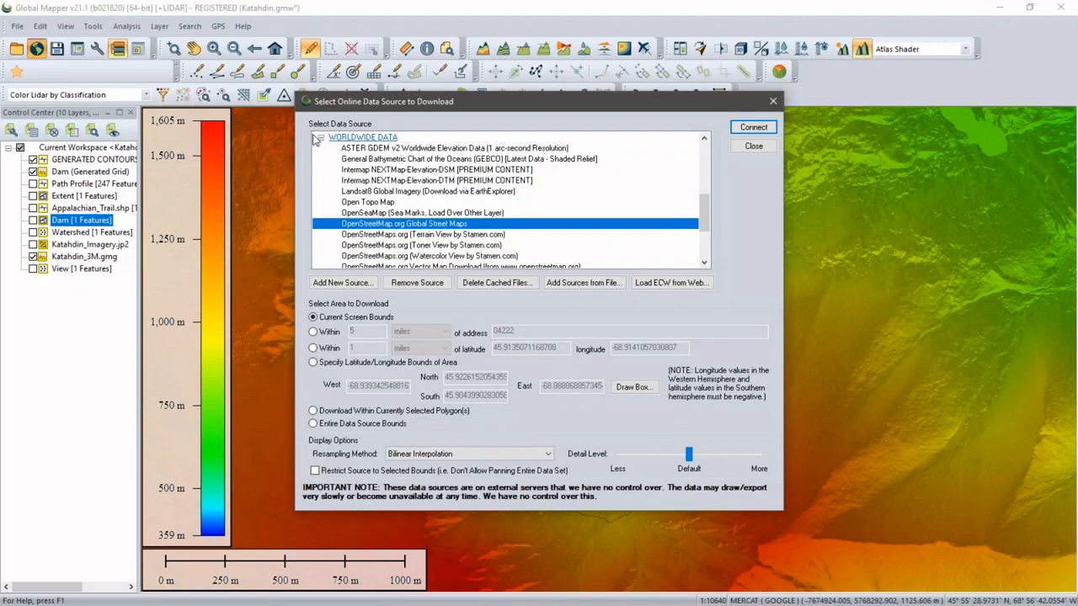
{"action": "left_click", "coordinate": [320, 138]}
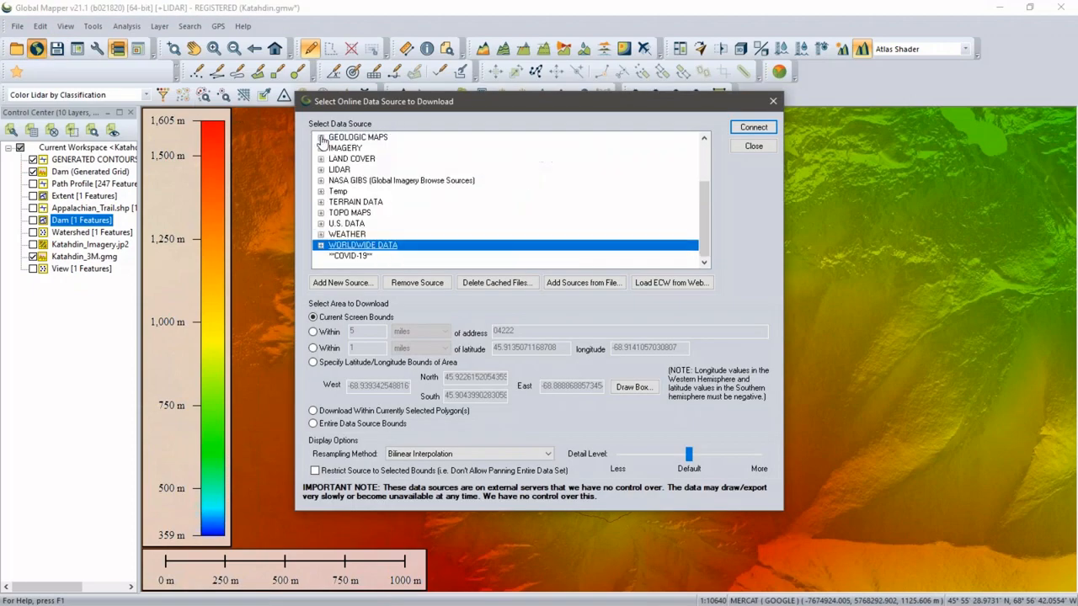
{"action": "left_click", "coordinate": [320, 203]}
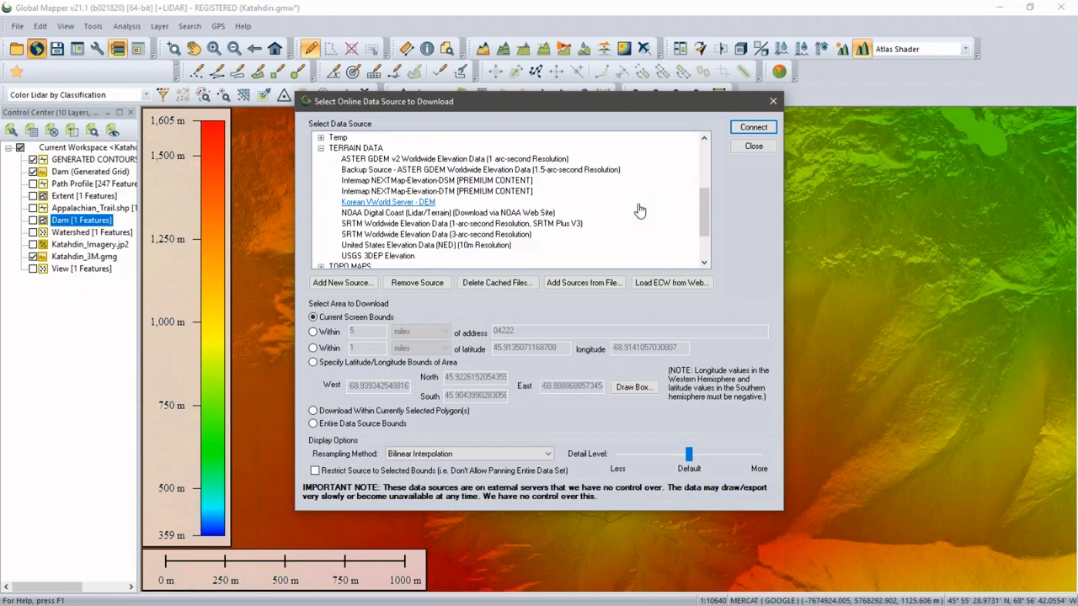
{"action": "left_click", "coordinate": [751, 148]}
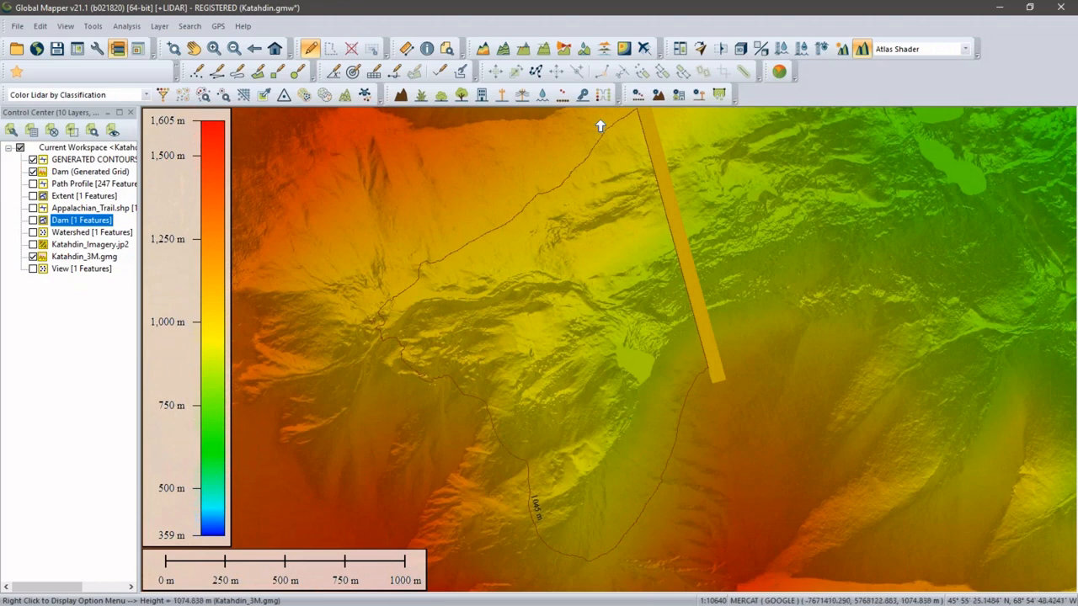
- Form an area from the closed 1045 m contour line behind the dam, using the default connection options
{"action": "left_click", "coordinate": [452, 251]}
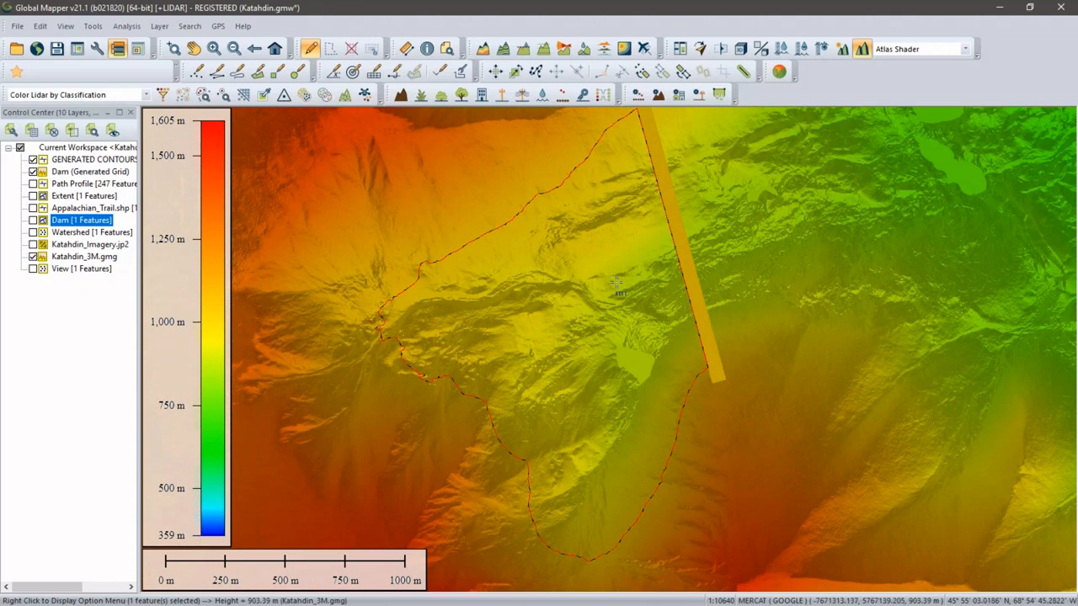
{"action": "left_click", "coordinate": [684, 72]}
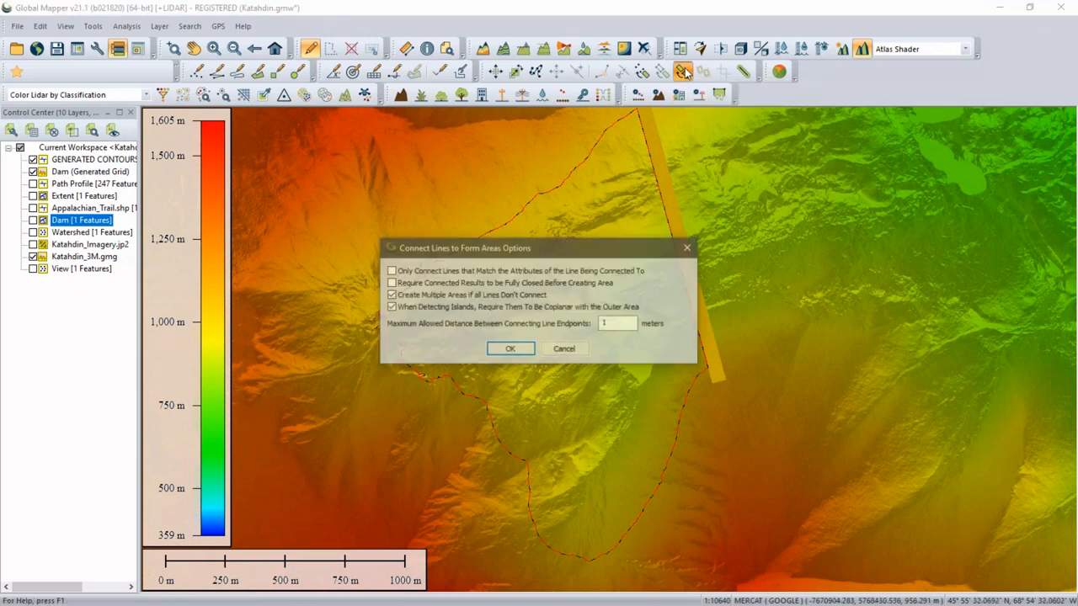
{"action": "left_click", "coordinate": [511, 349]}
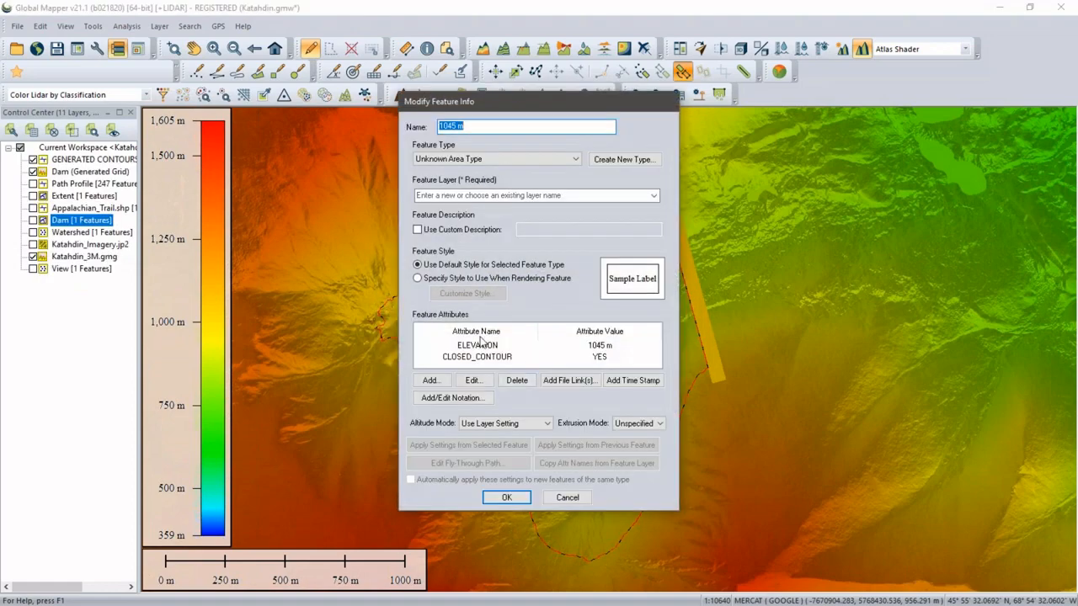
- Give the new area a custom style with a solid cyan fill, 60% transparency setting and no label
{"action": "left_click", "coordinate": [418, 278]}
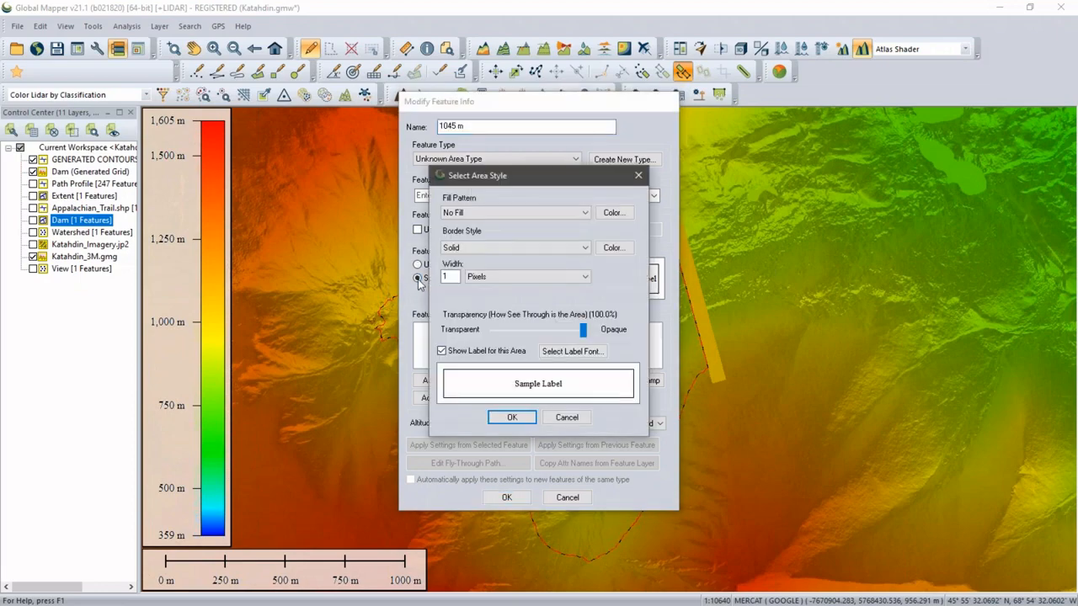
{"action": "left_click", "coordinate": [503, 213]}
{"action": "left_click", "coordinate": [505, 235]}
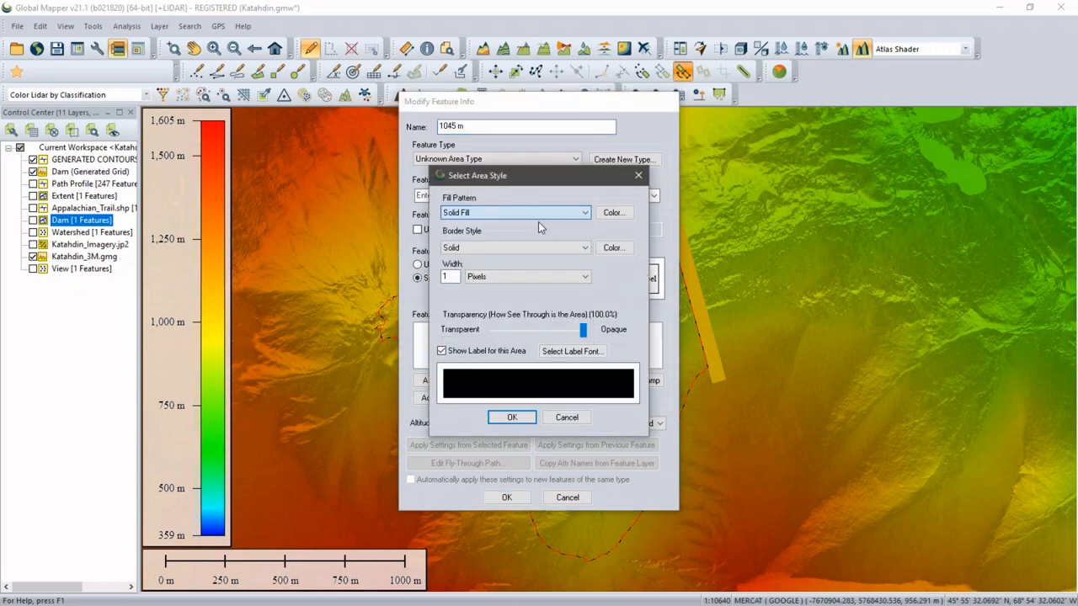
{"action": "left_click", "coordinate": [627, 216]}
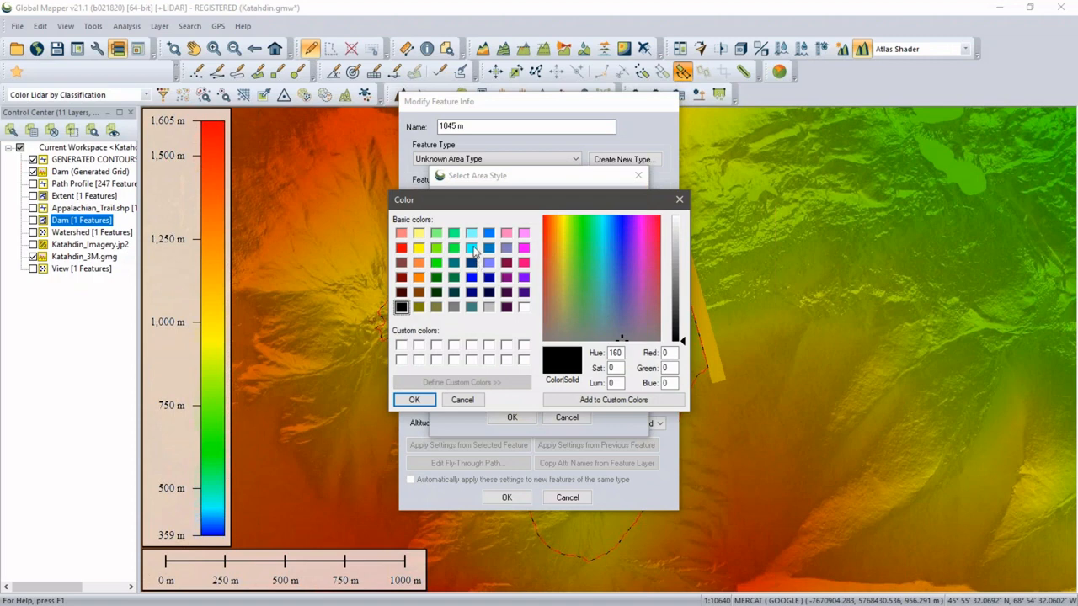
{"action": "left_click", "coordinate": [472, 248]}
{"action": "left_click", "coordinate": [416, 400]}
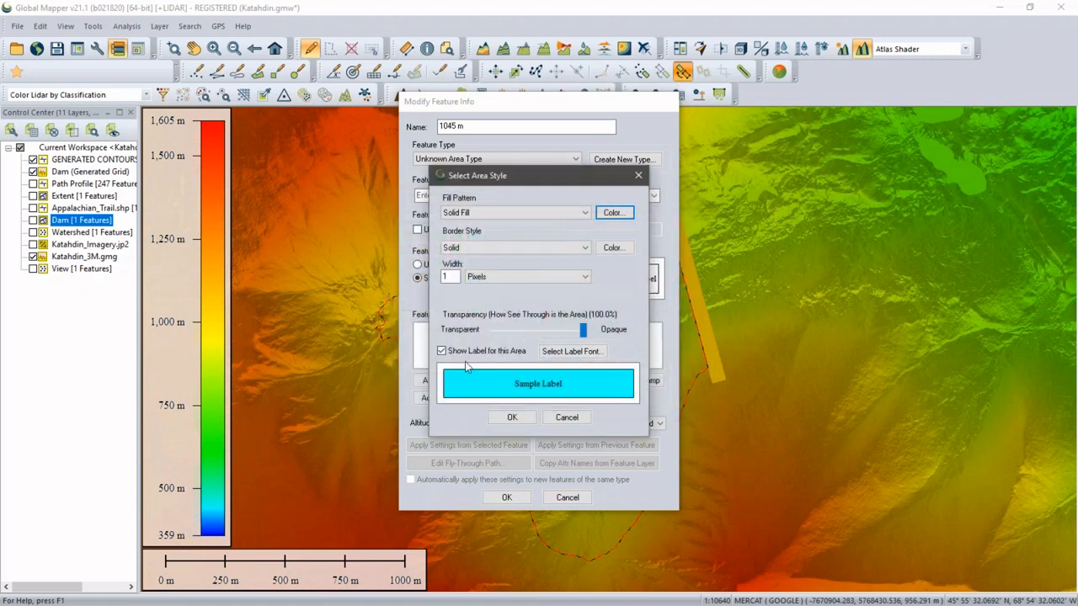
{"action": "left_click", "coordinate": [546, 330]}
{"action": "left_click", "coordinate": [540, 331]}
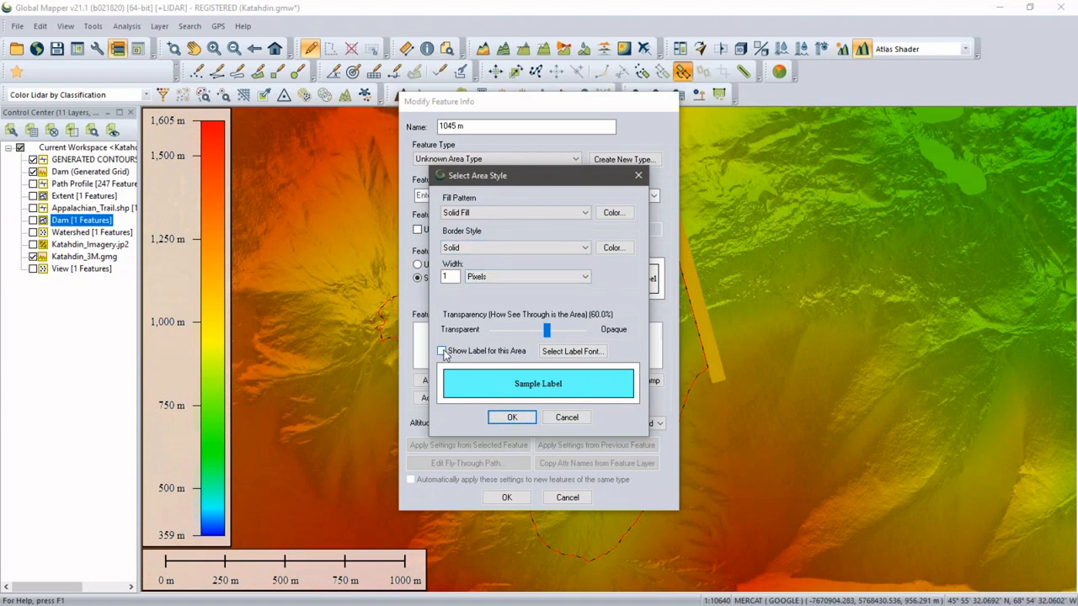
{"action": "left_click", "coordinate": [514, 417]}
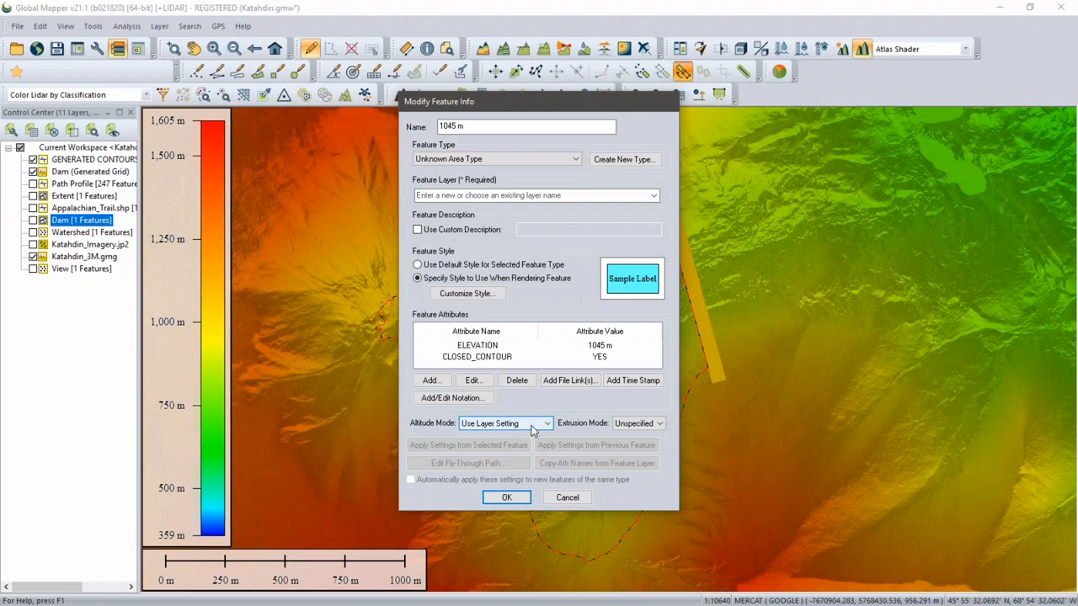
- Save the area in a new layer named Lake with Absolute altitude mode, and hide the generated contours layer
{"action": "left_click", "coordinate": [533, 426]}
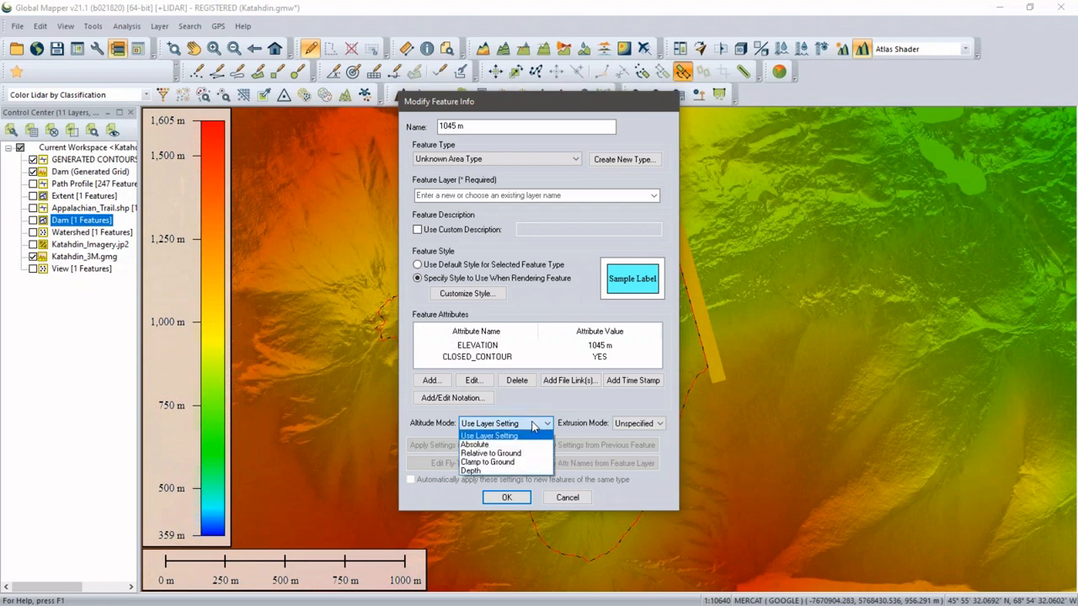
{"action": "left_click", "coordinate": [513, 444]}
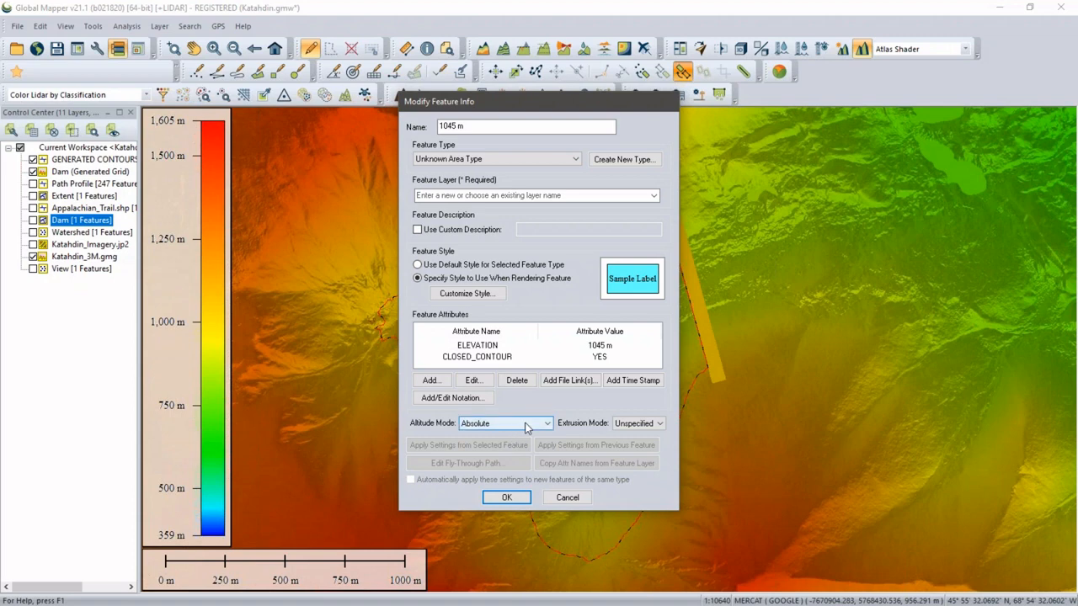
{"action": "left_click", "coordinate": [505, 498]}
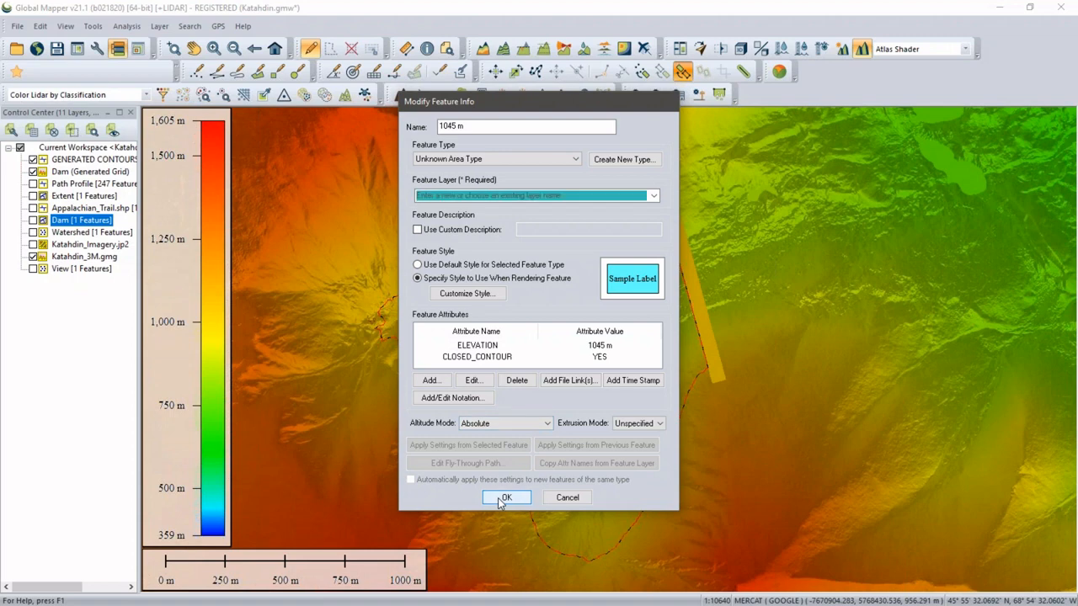
{"action": "left_click", "coordinate": [536, 197]}
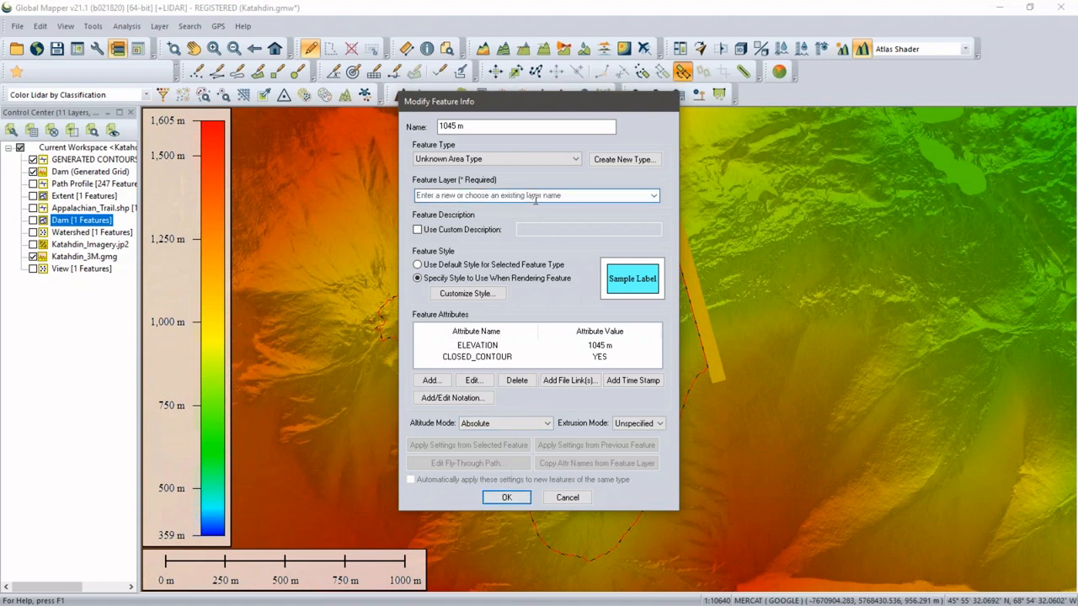
{"action": "type", "text": "Lake"}
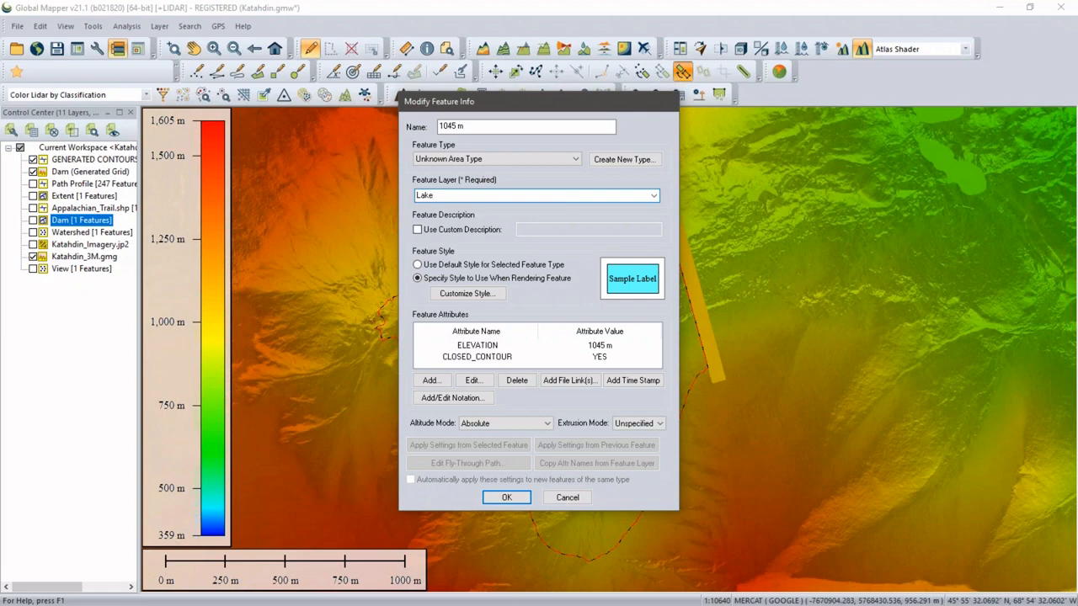
{"action": "left_click", "coordinate": [507, 498]}
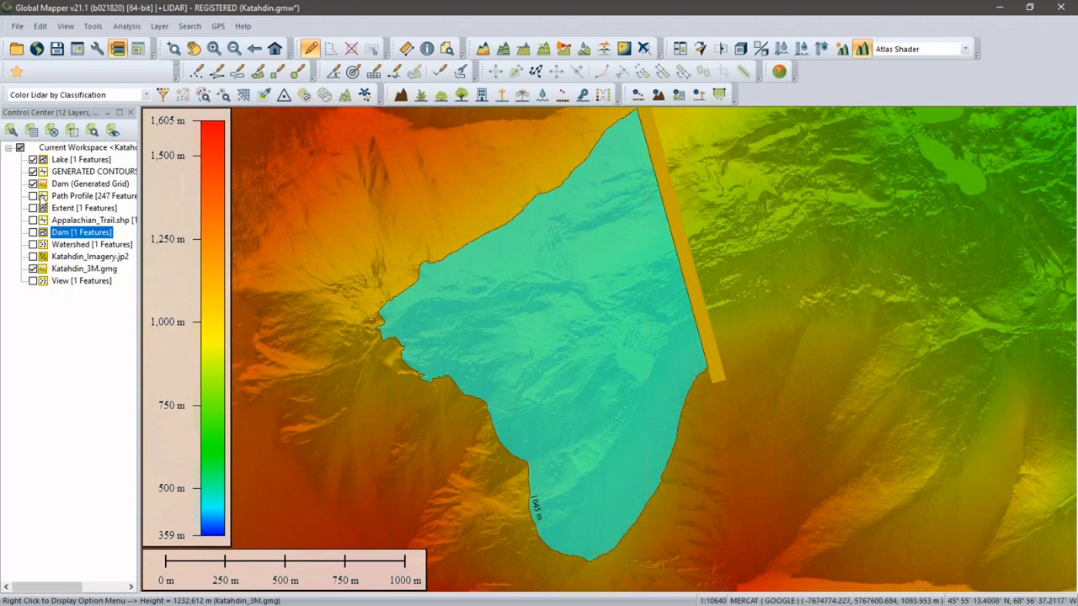
{"action": "left_click", "coordinate": [33, 172]}
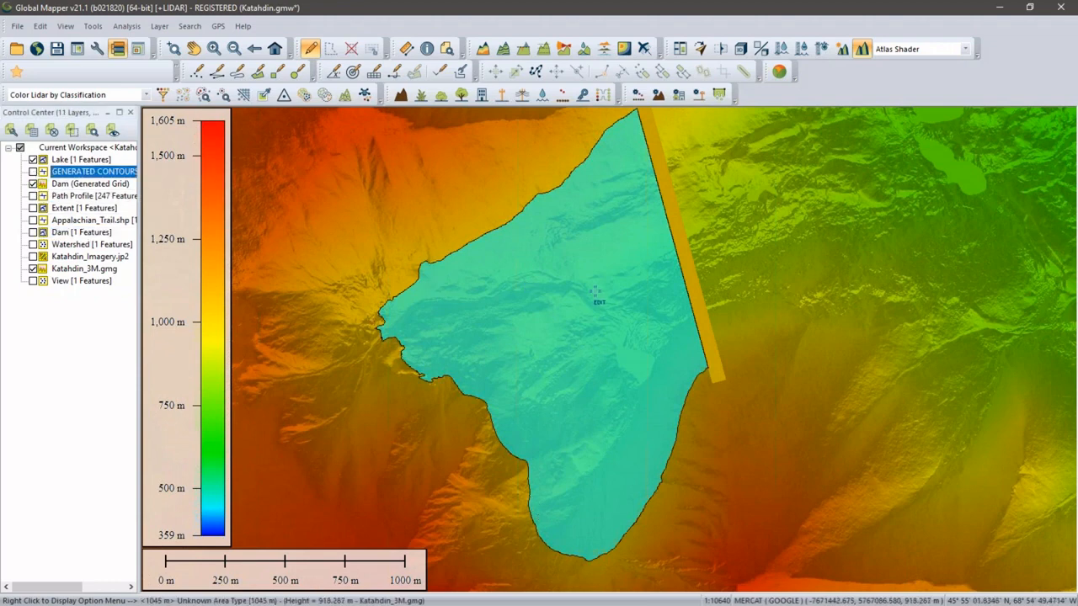
- Examine the lake and dam in the 3D view from several angles, and close the viewer
{"action": "left_click", "coordinate": [736, 52]}
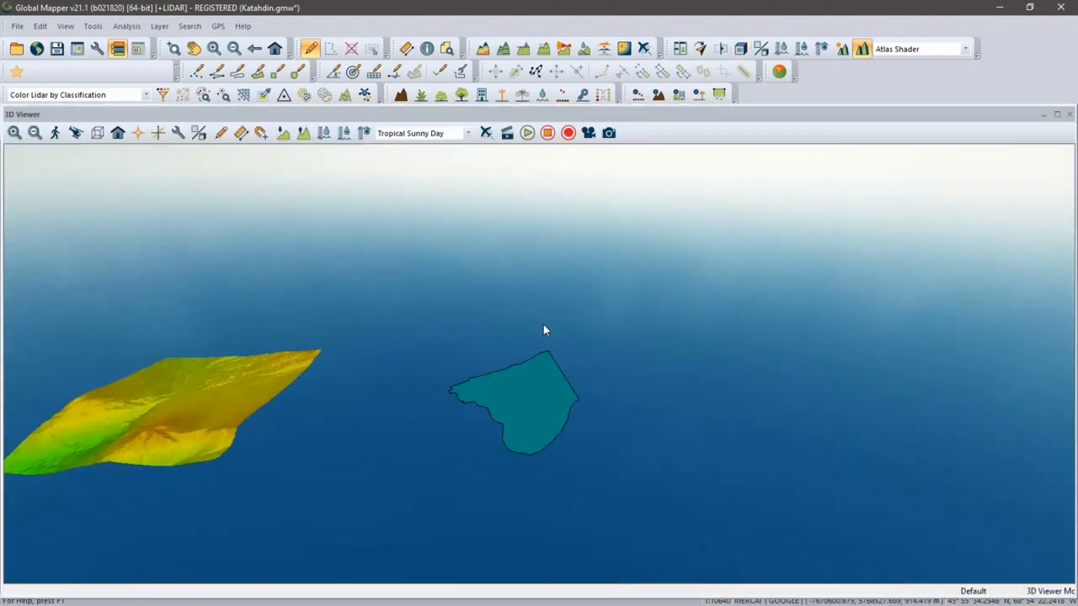
{"action": "left_click_drag", "start_coordinate": [541, 431], "coordinate": [559, 402]}
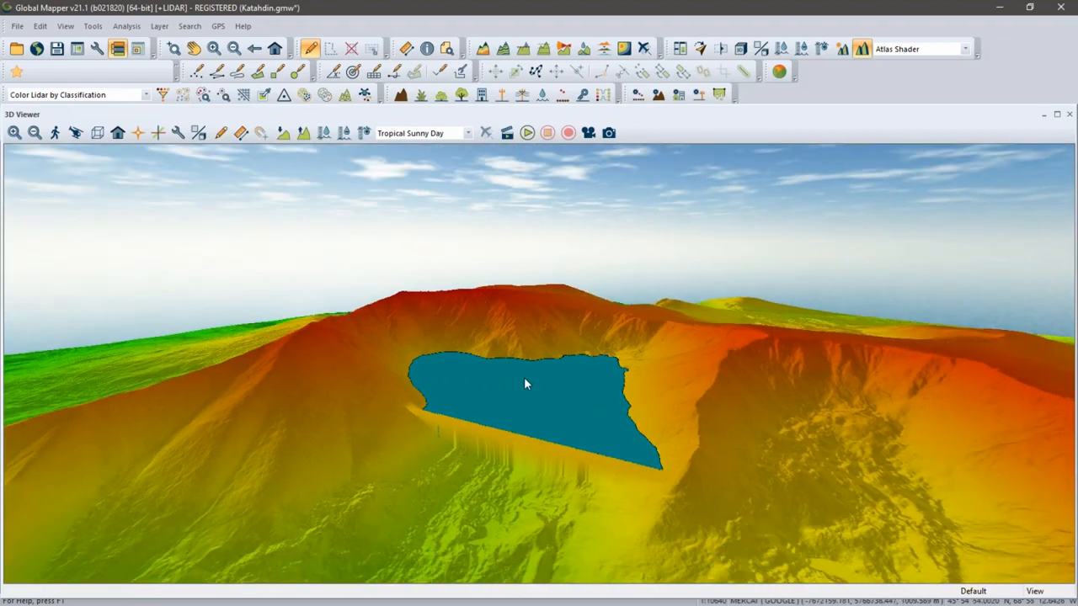
{"action": "left_click_drag", "start_coordinate": [468, 386], "coordinate": [517, 430]}
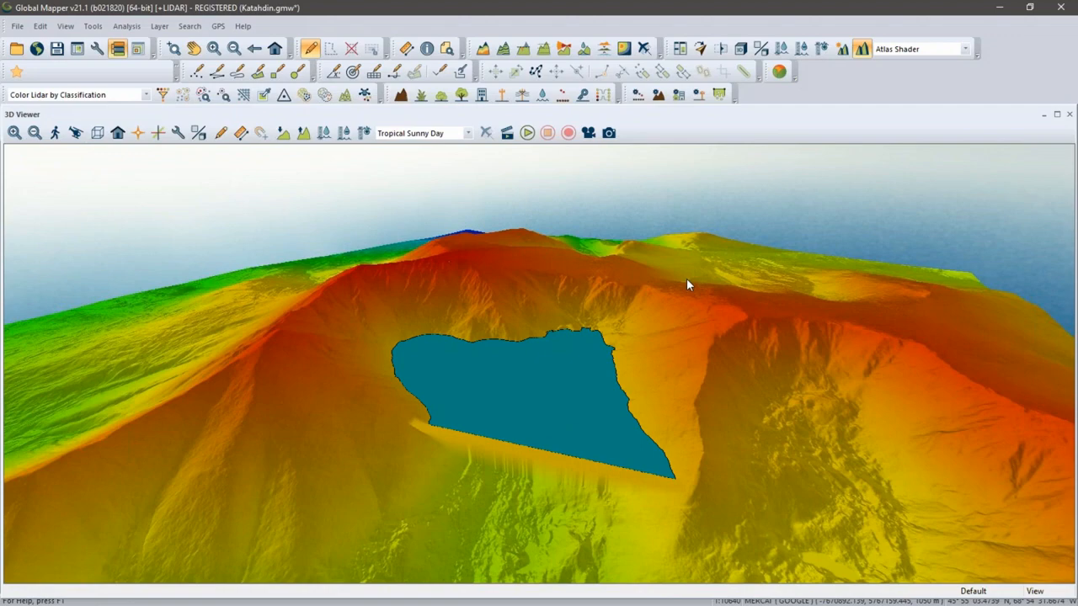
{"action": "left_click", "coordinate": [1070, 114]}
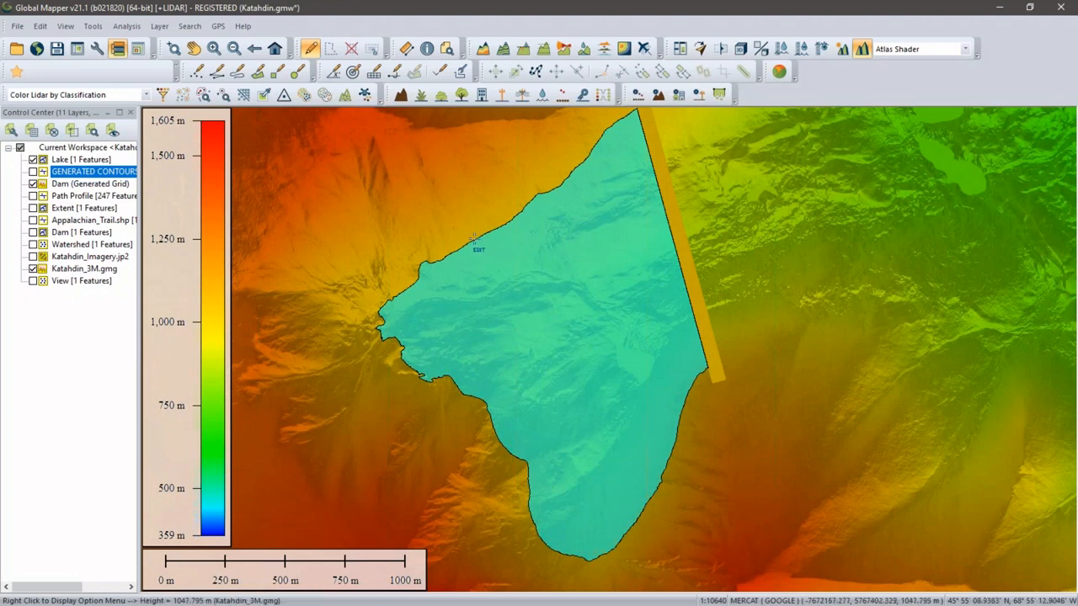
- Calculate the volume of the lake area with the Pile Volume measurement, then clear the selection
{"action": "left_click", "coordinate": [489, 290]}
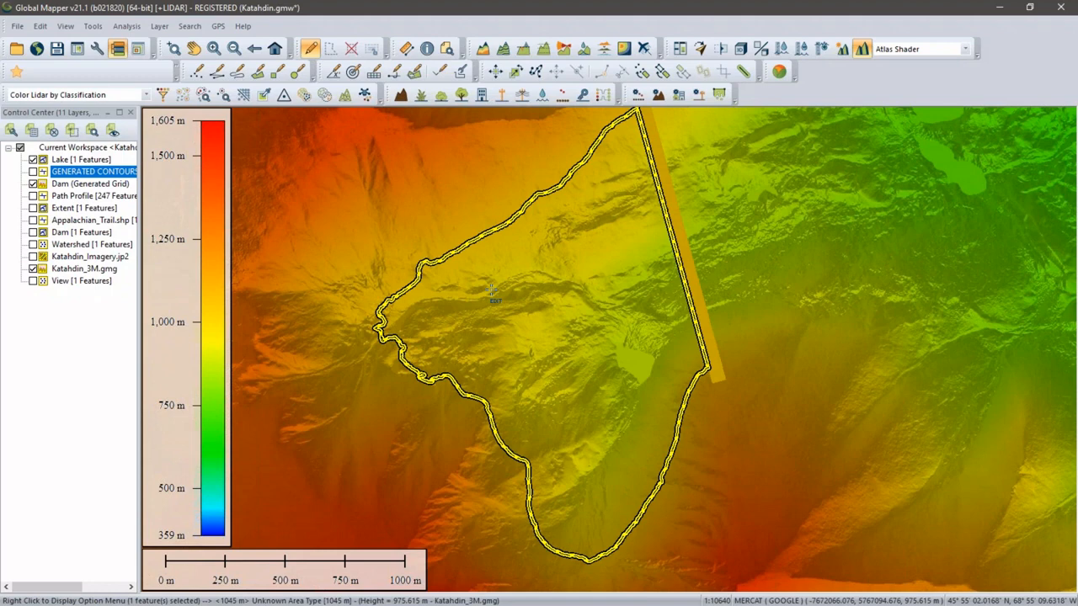
{"action": "right_click", "coordinate": [717, 172]}
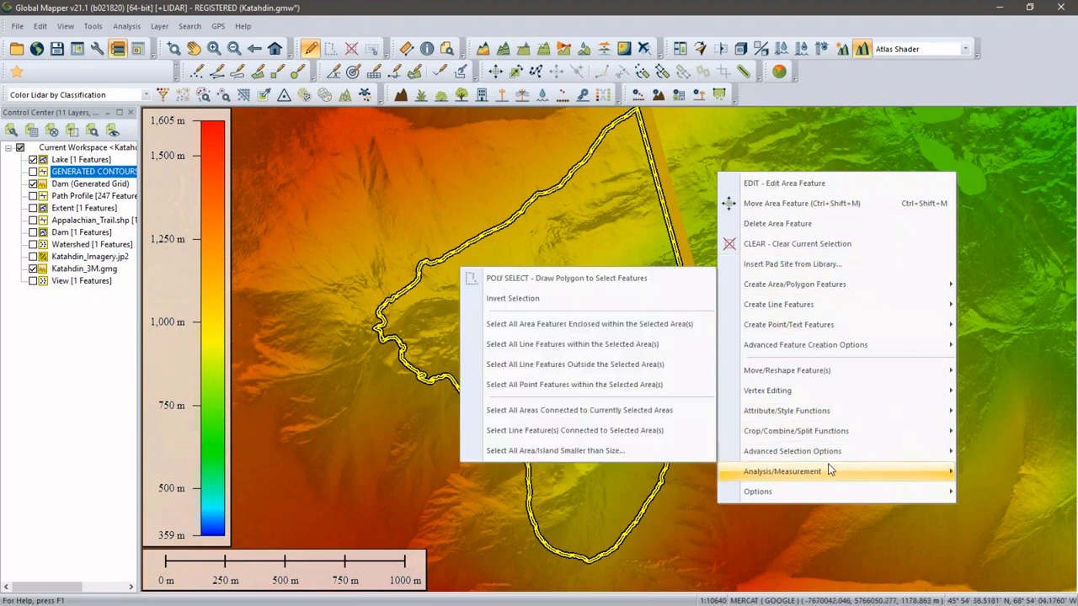
{"action": "mouse_move", "coordinate": [831, 470]}
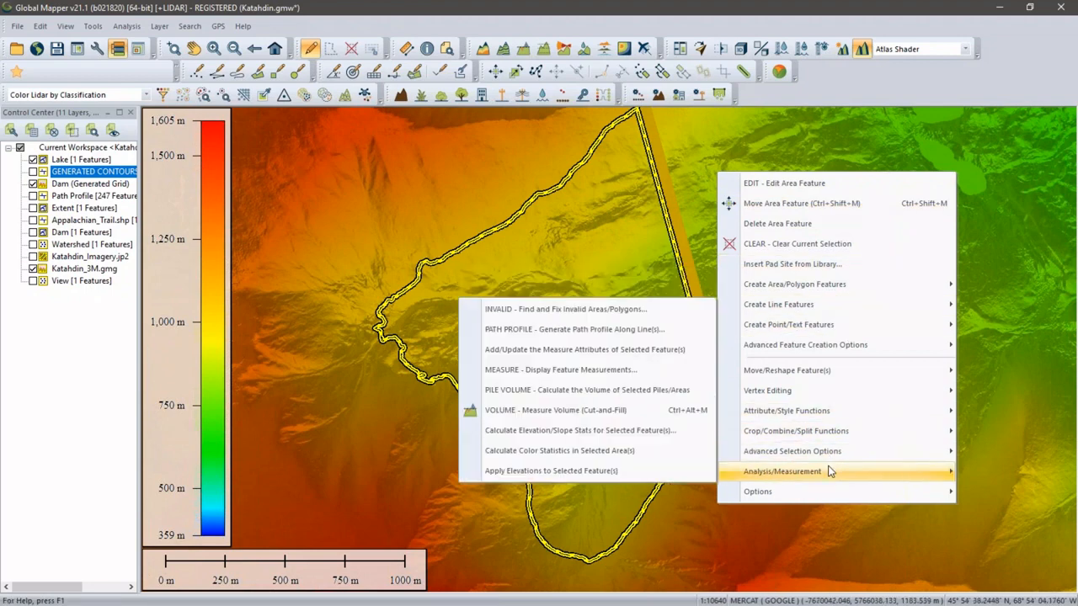
{"action": "left_click", "coordinate": [639, 394]}
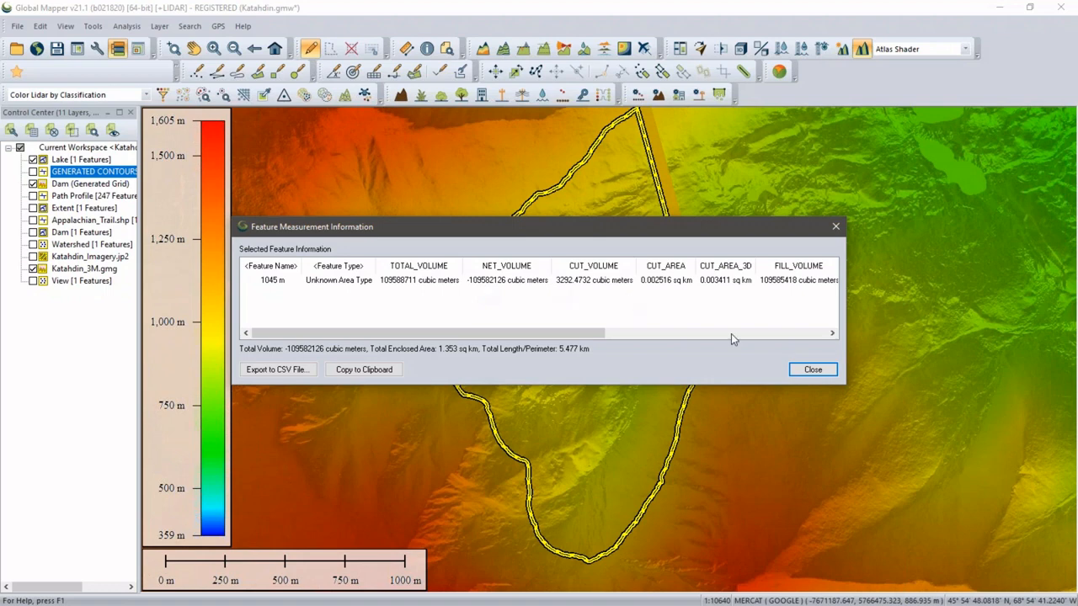
{"action": "left_click", "coordinate": [813, 371]}
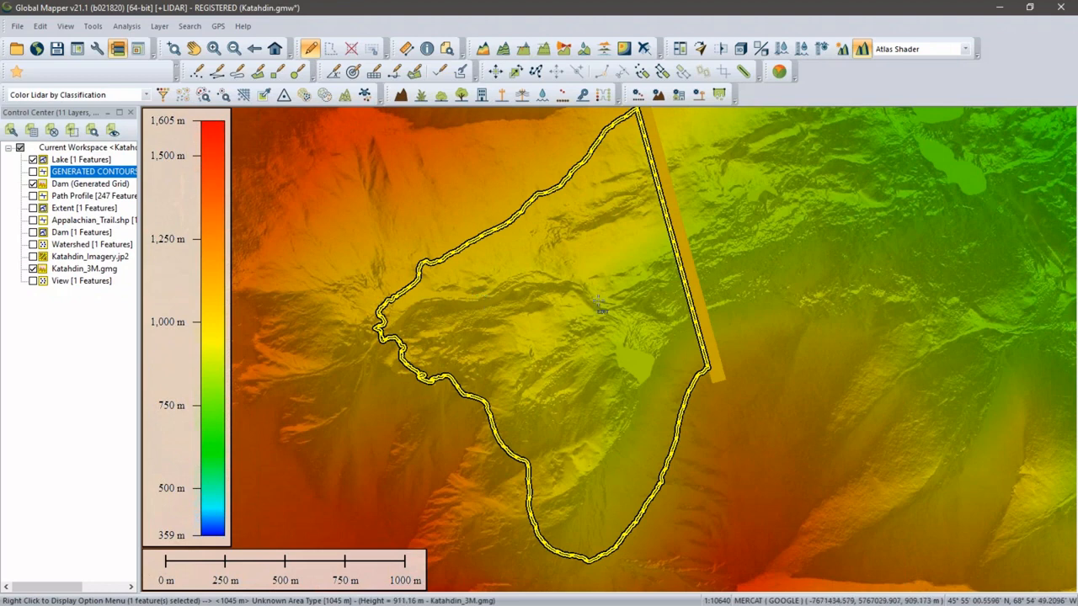
{"action": "key", "text": "Escape"}
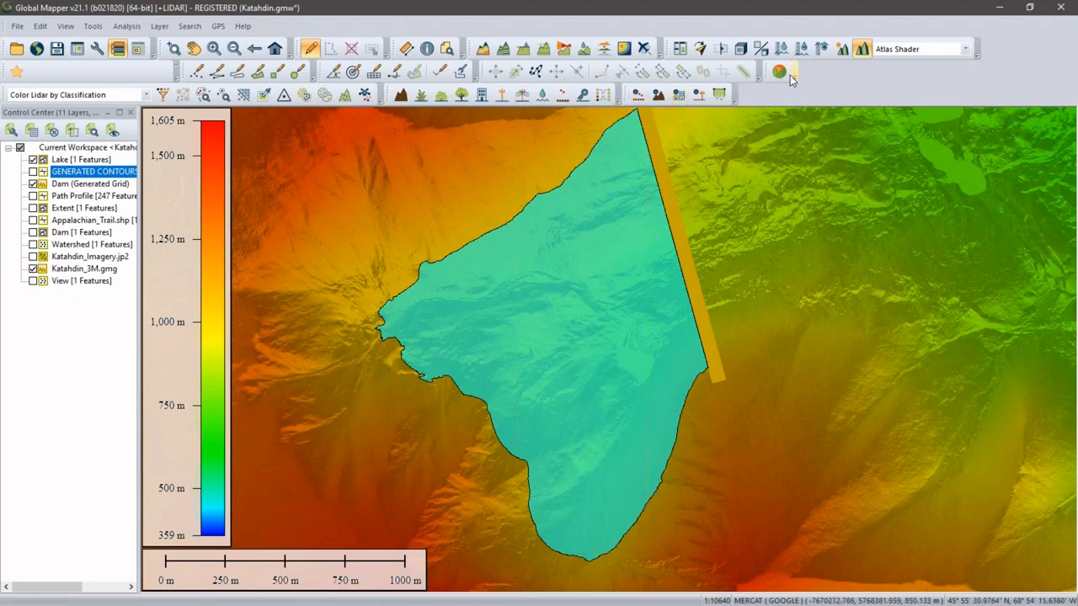
- Explore the lake basin and surrounding terrain in 3D using Walk mode, and close the viewer
{"action": "left_click", "coordinate": [741, 49]}
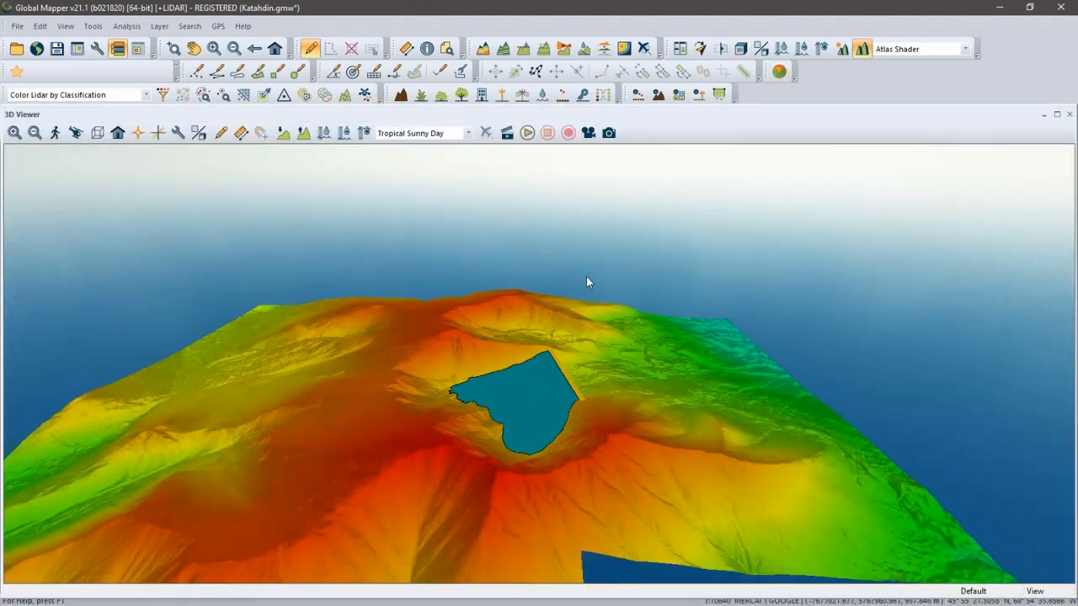
{"action": "scroll", "coordinate": [554, 405], "scroll_direction": "up", "scroll_amount": 2}
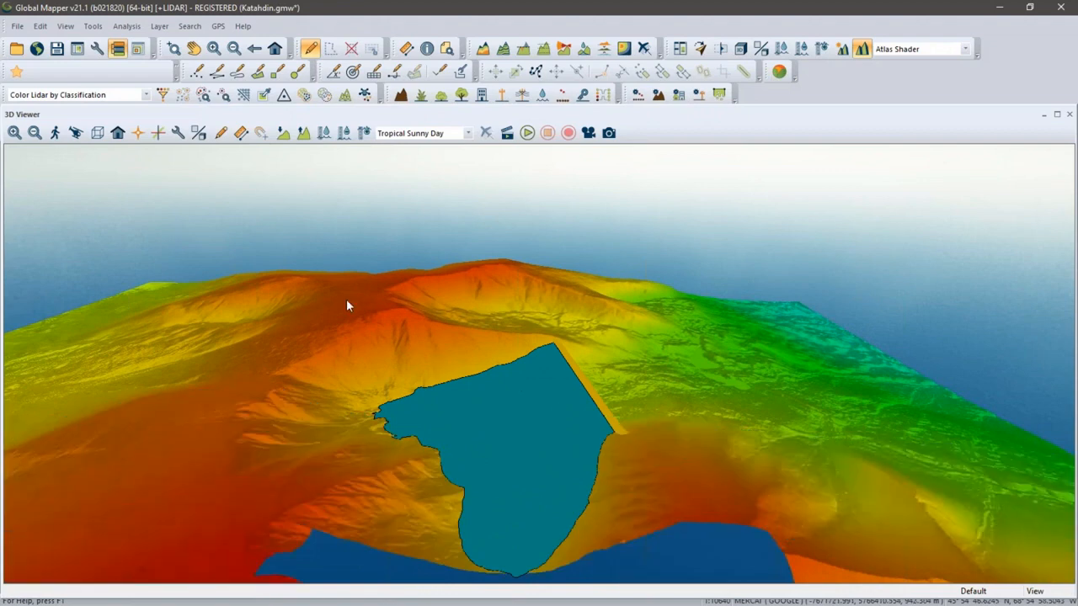
{"action": "left_click", "coordinate": [56, 134]}
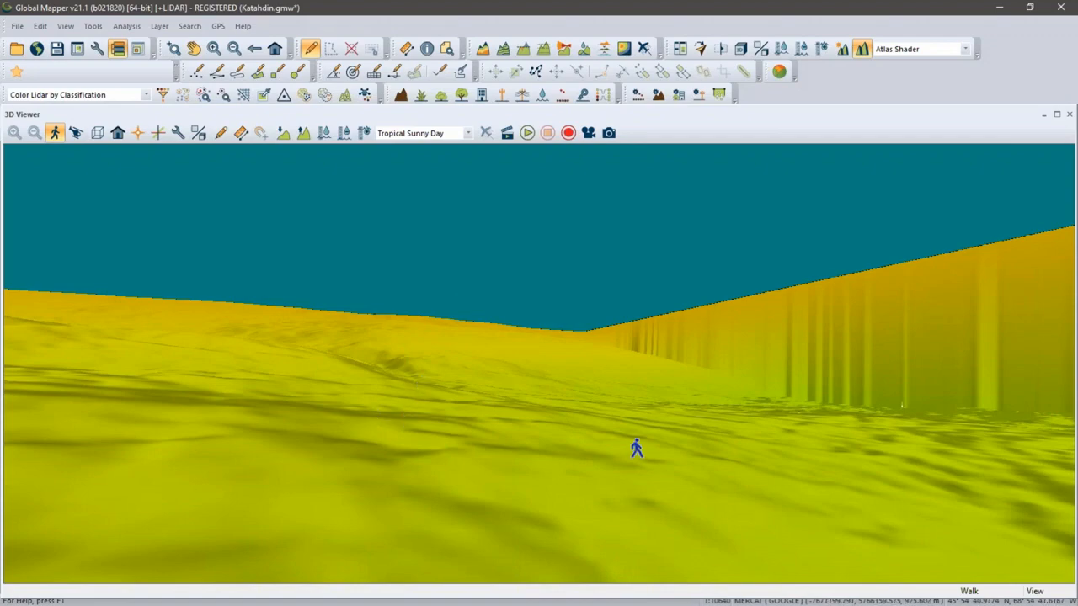
{"action": "left_click_drag", "start_coordinate": [729, 458], "coordinate": [225, 312]}
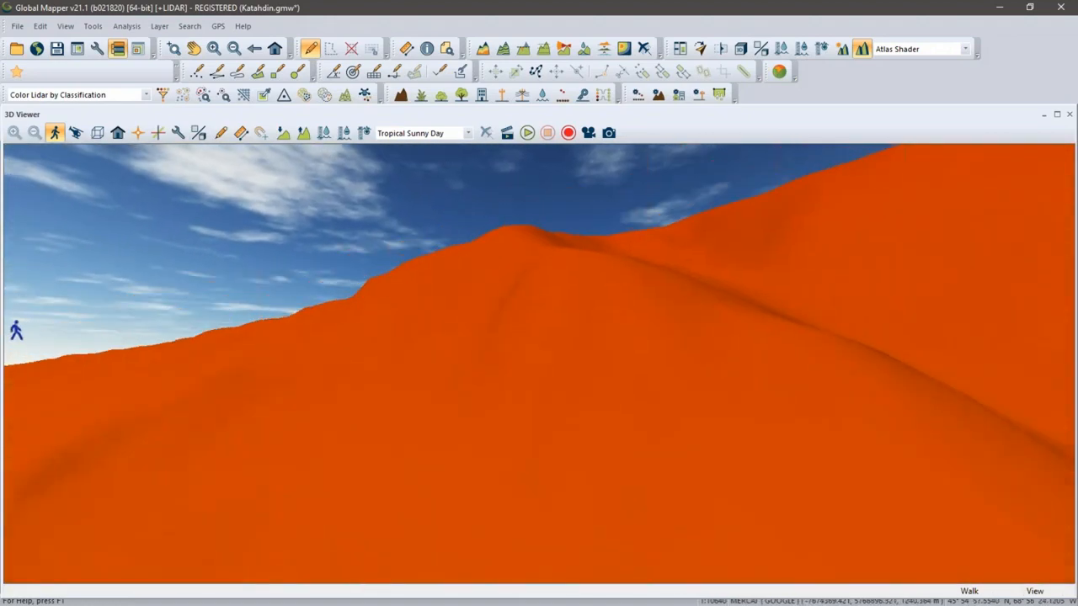
{"action": "left_click_drag", "start_coordinate": [16, 331], "coordinate": [446, 406]}
{"action": "left_click_drag", "start_coordinate": [486, 520], "coordinate": [440, 368]}
{"action": "left_click_drag", "start_coordinate": [563, 509], "coordinate": [674, 449]}
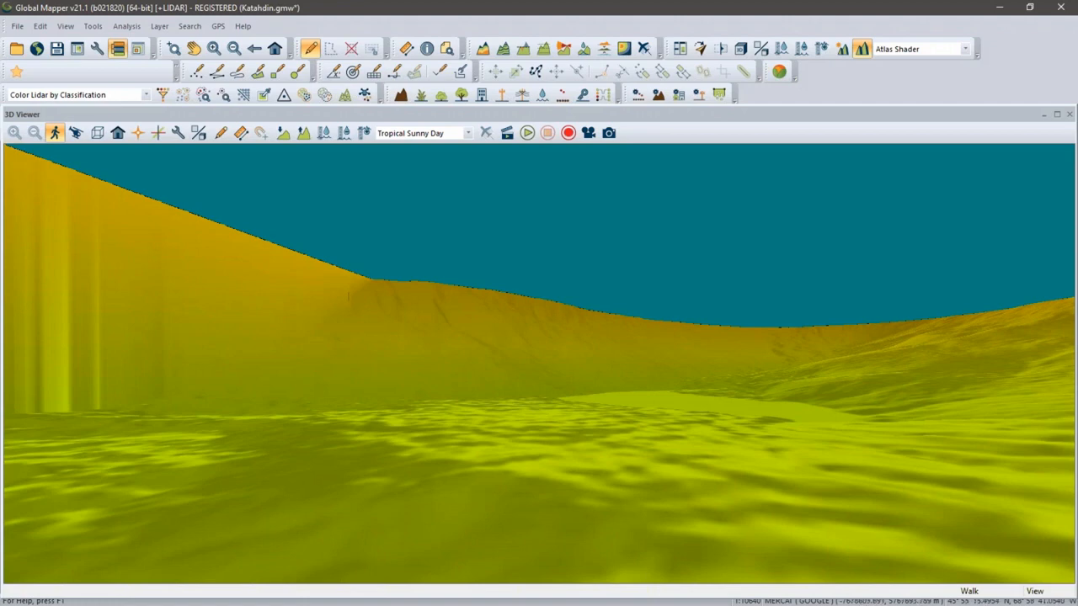
{"action": "left_click", "coordinate": [1070, 114]}
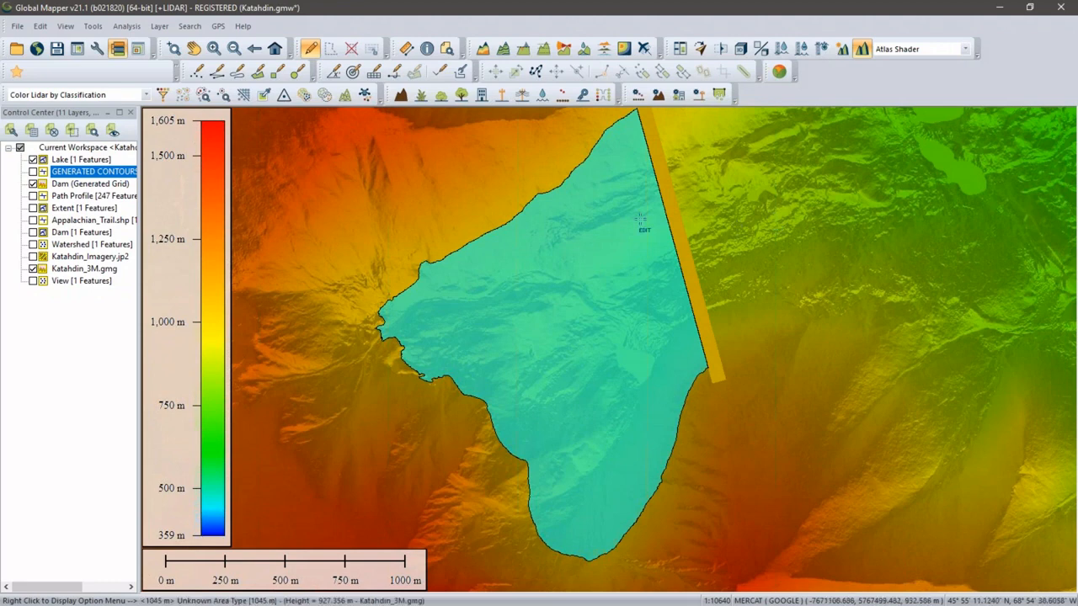
- Hide the generated Dam grid and the Lake layer, and show the Extent layer over the Katahdin terrain
{"action": "left_click", "coordinate": [33, 184]}
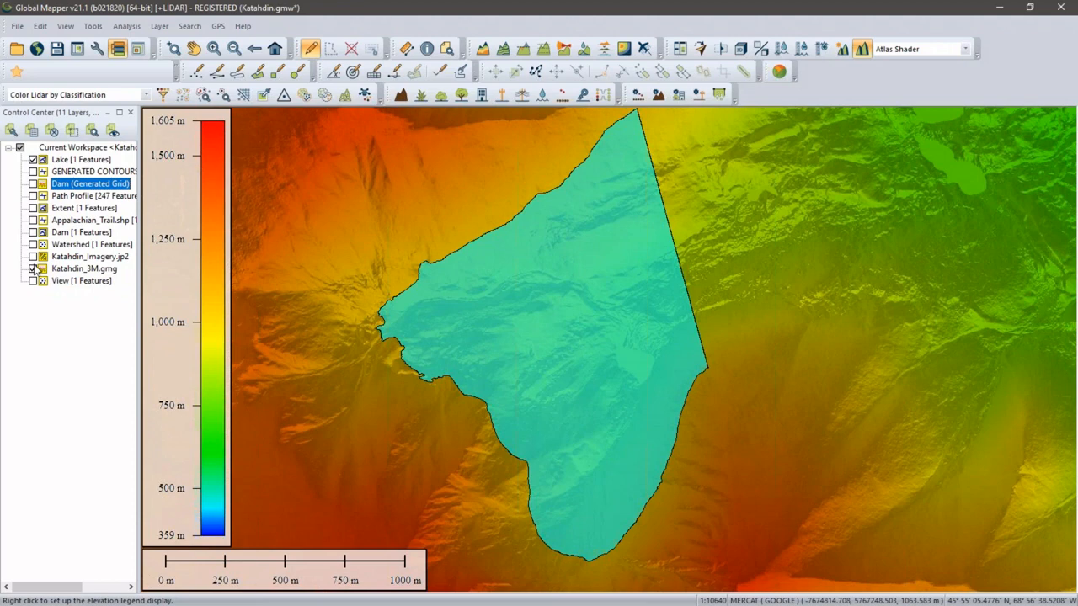
{"action": "left_click", "coordinate": [33, 160]}
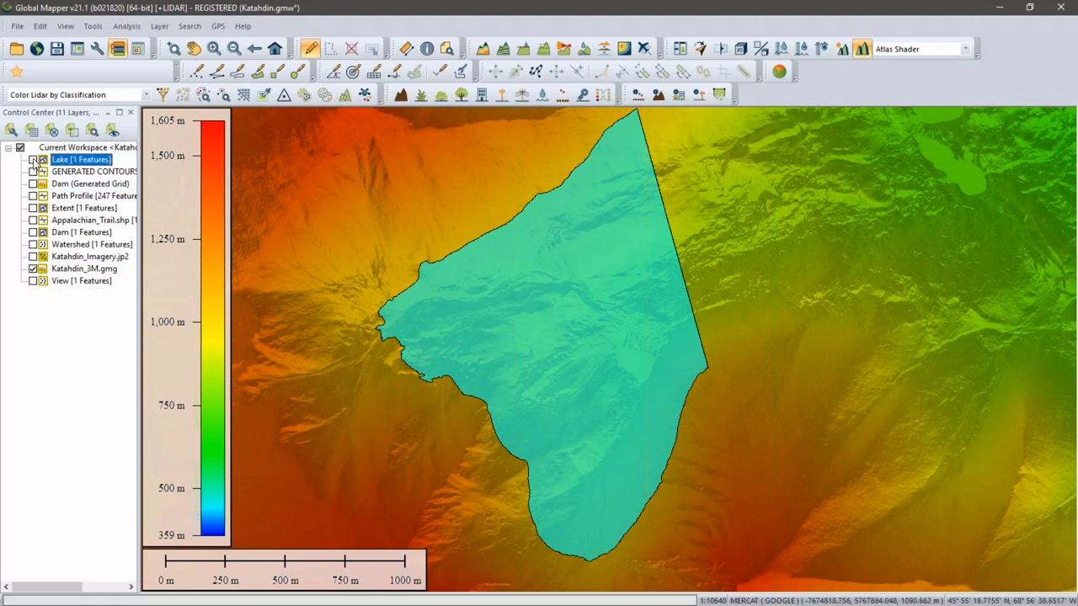
{"action": "scroll", "coordinate": [341, 327], "scroll_direction": "down", "scroll_amount": 2}
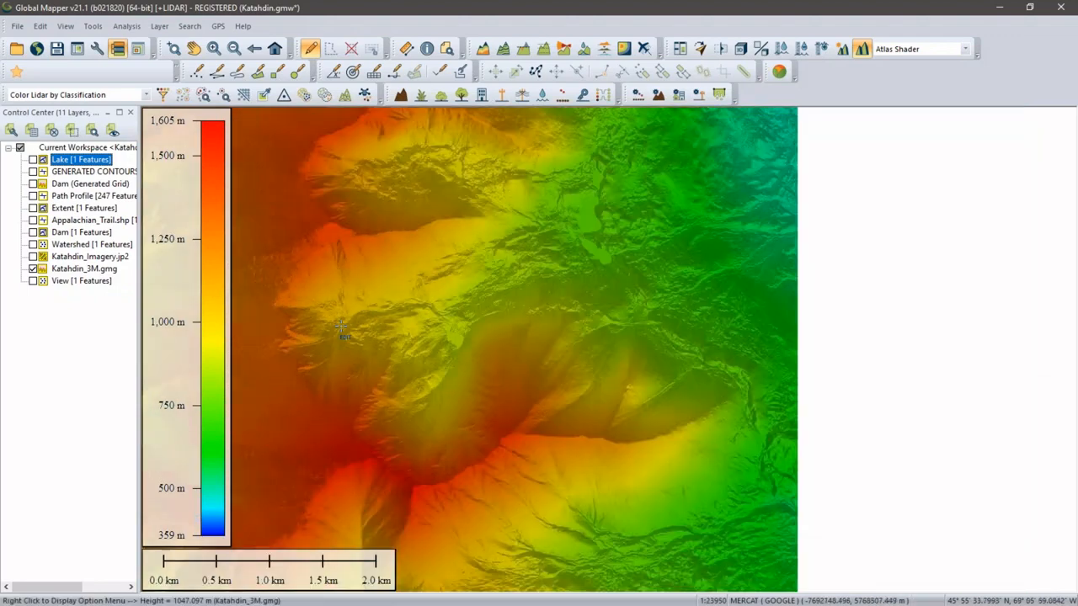
{"action": "left_click_drag", "start_coordinate": [341, 326], "coordinate": [624, 259]}
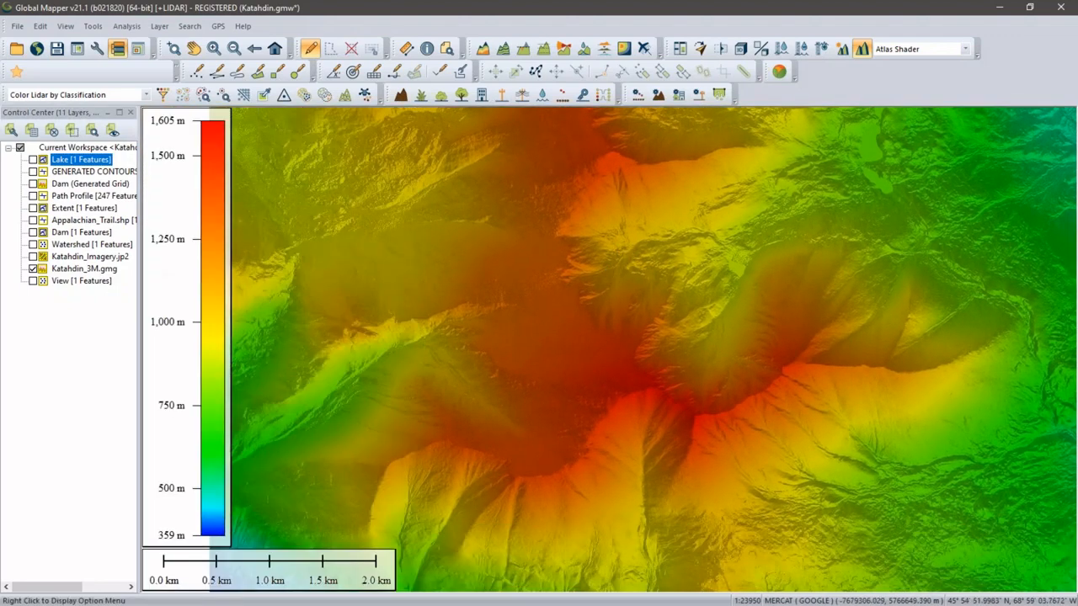
{"action": "left_click", "coordinate": [33, 208]}
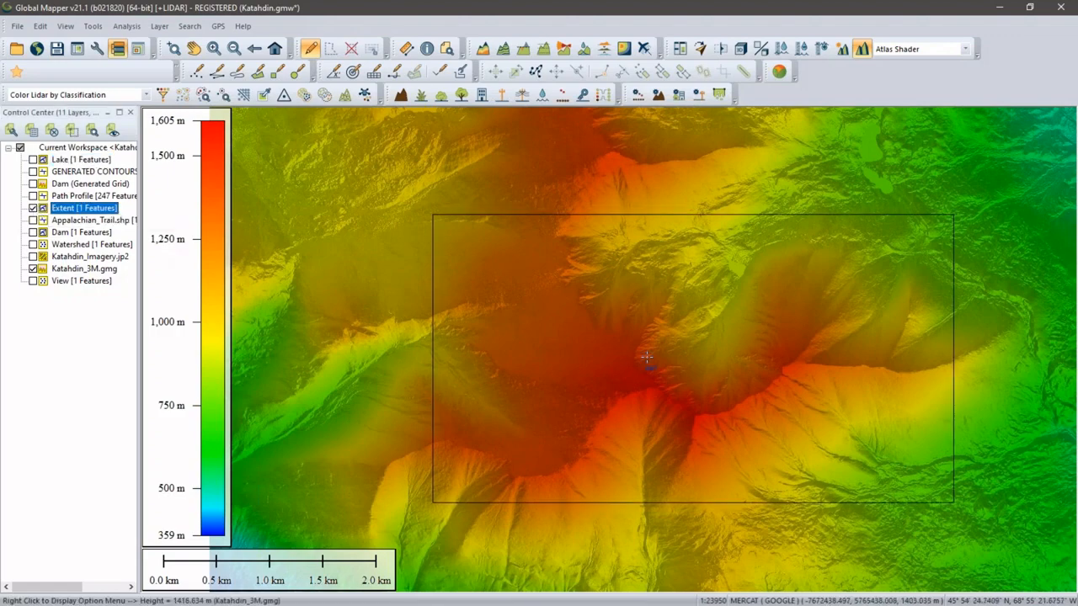
- Calculate elevation and slope statistics for the Extent rectangle, creating point features at its minimum and maximum elevations
{"action": "left_click_drag", "start_coordinate": [647, 358], "coordinate": [561, 337]}
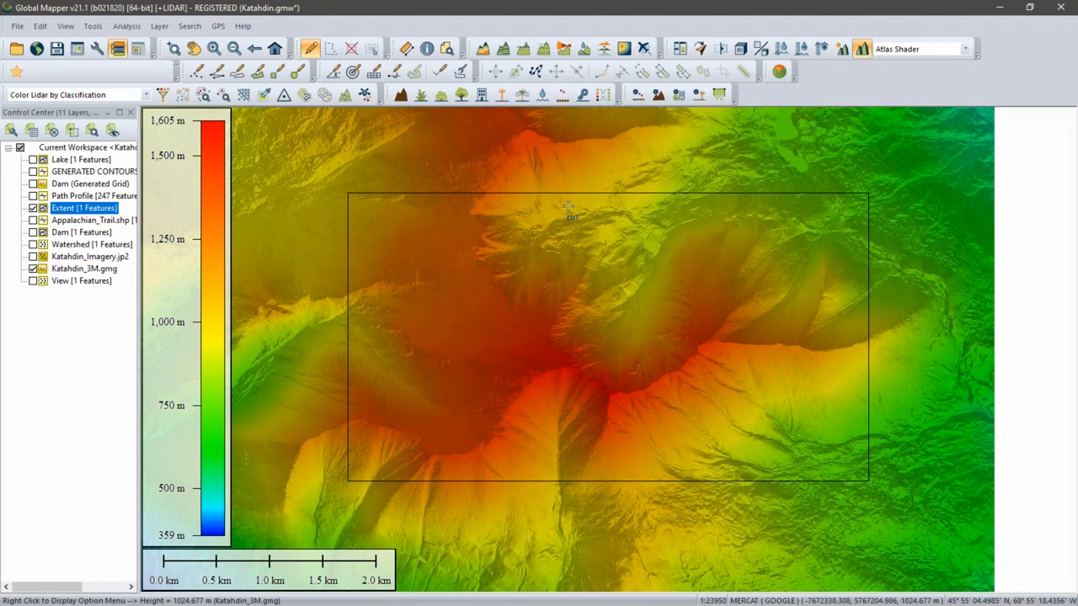
{"action": "left_click_drag", "start_coordinate": [561, 177], "coordinate": [579, 201]}
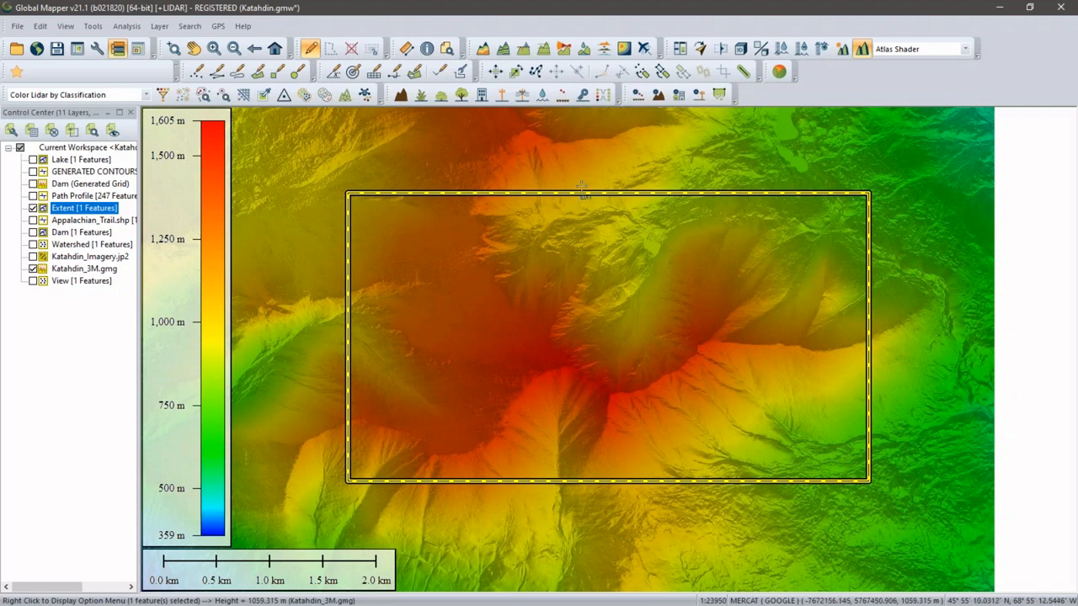
{"action": "right_click", "coordinate": [520, 143]}
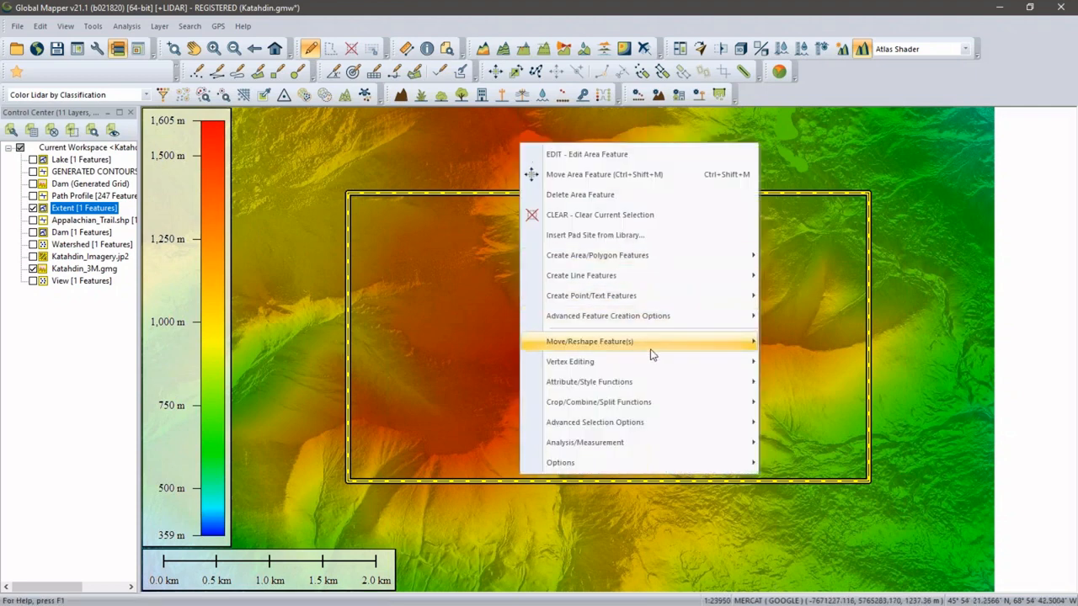
{"action": "mouse_move", "coordinate": [632, 439]}
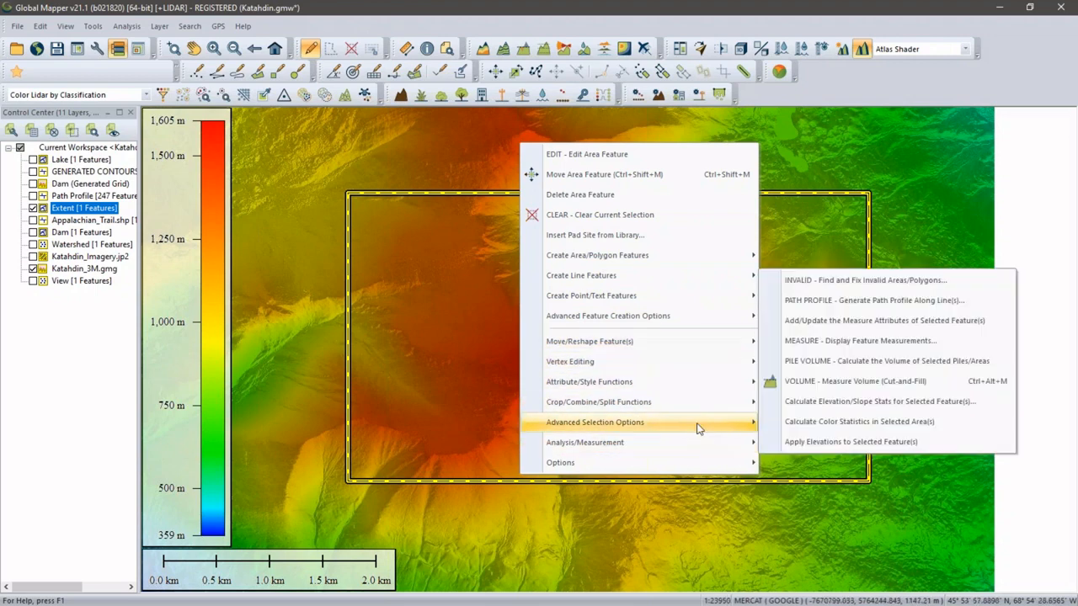
{"action": "left_click", "coordinate": [849, 402]}
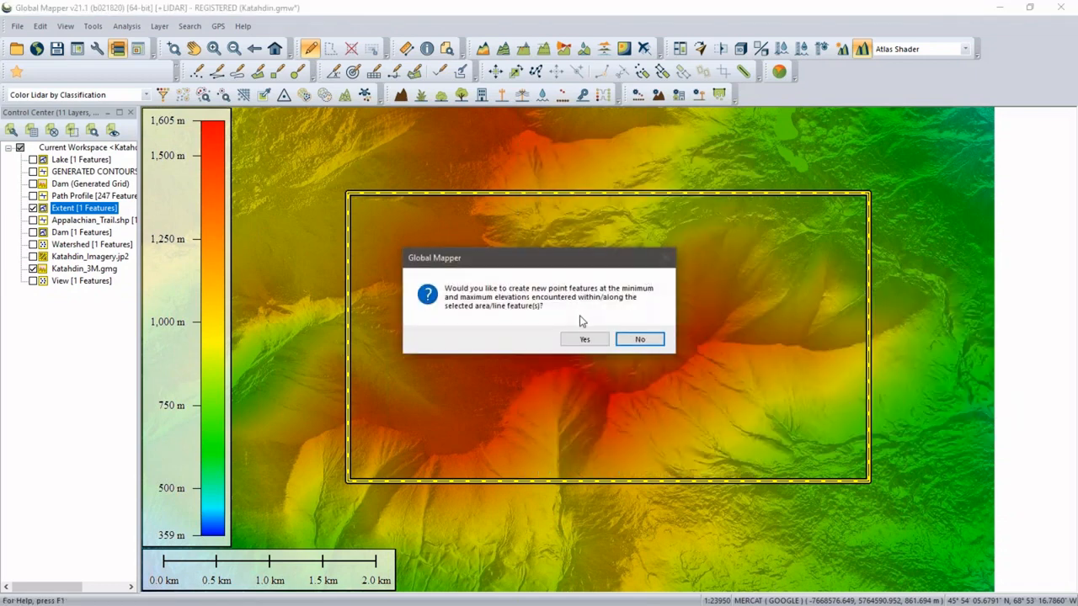
{"action": "left_click", "coordinate": [577, 342]}
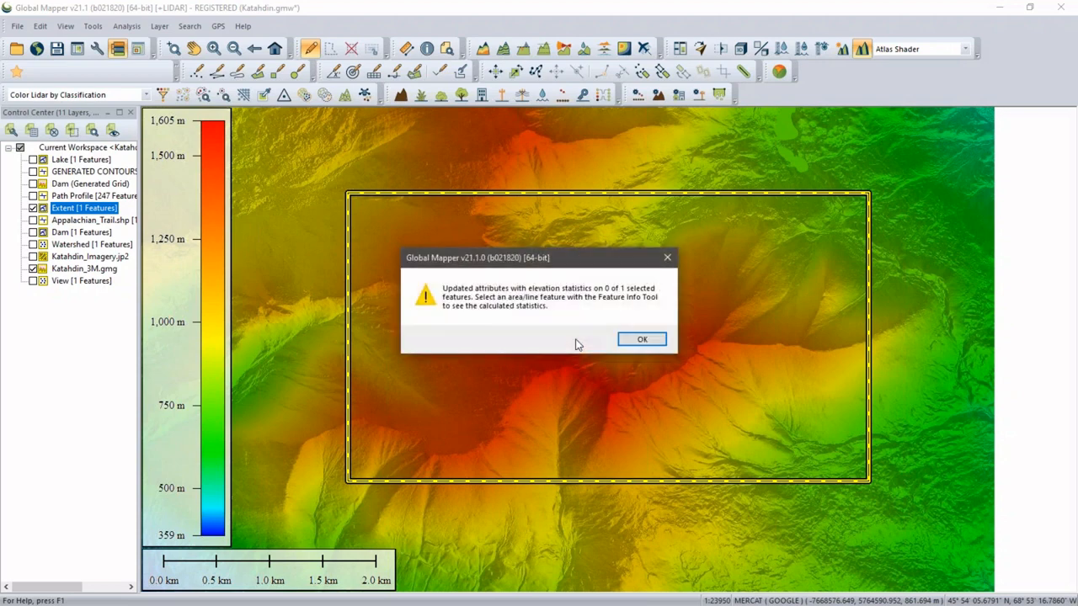
{"action": "left_click", "coordinate": [642, 339]}
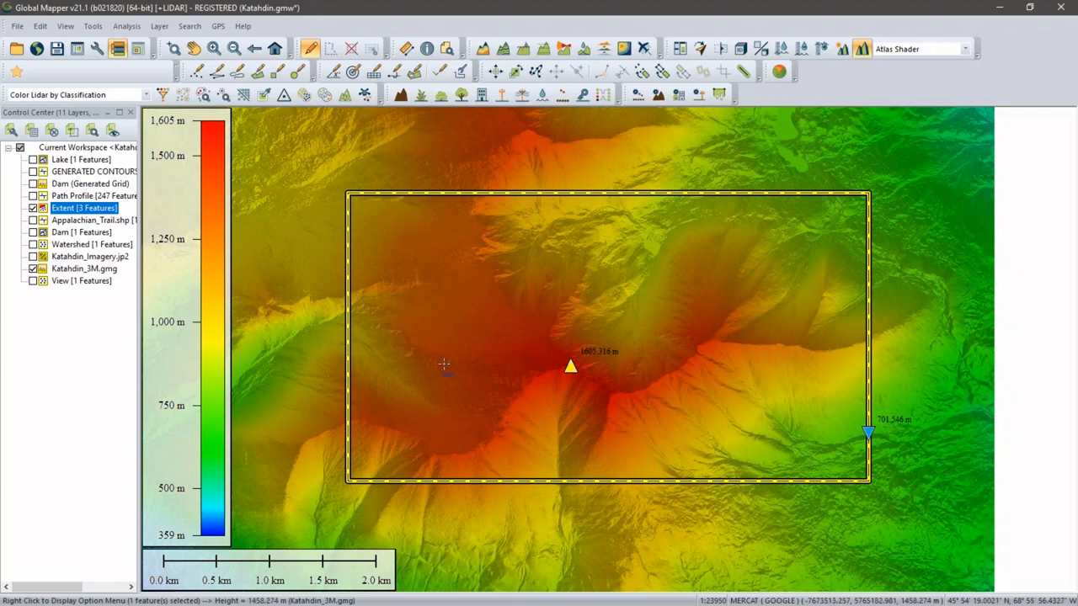
{"action": "left_click", "coordinate": [639, 153]}
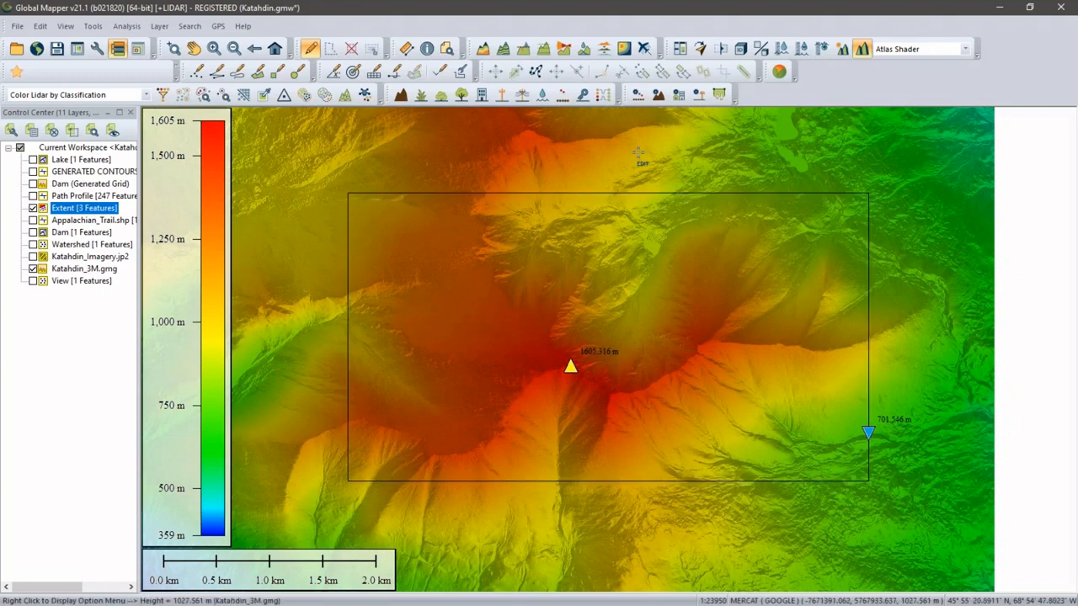
- Review the elevation and slope statistics in the Extent area's feature information, and close it
{"action": "left_click", "coordinate": [427, 48]}
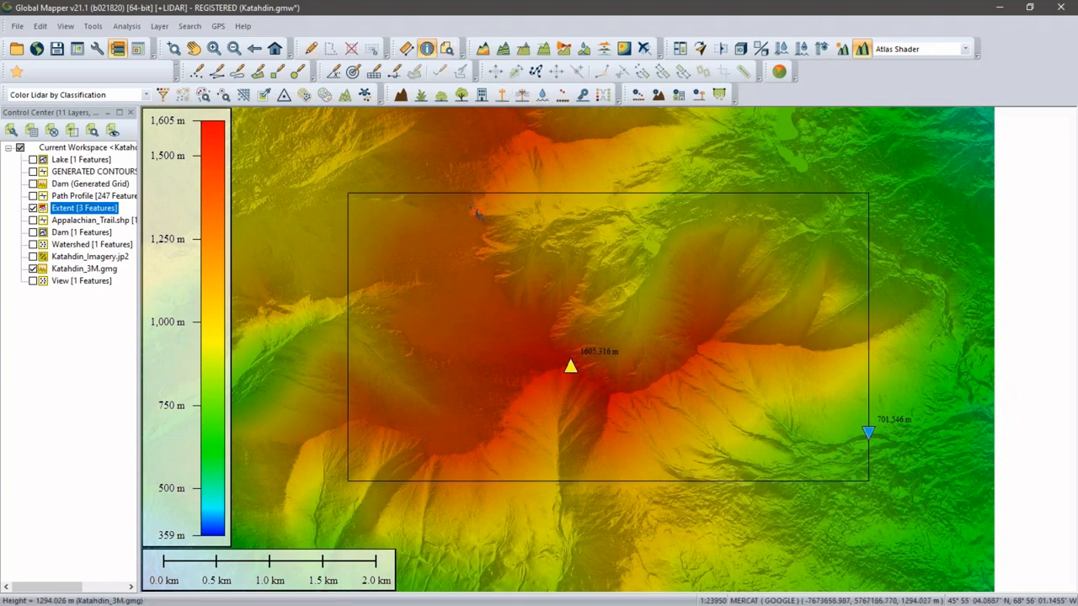
{"action": "left_click", "coordinate": [474, 213]}
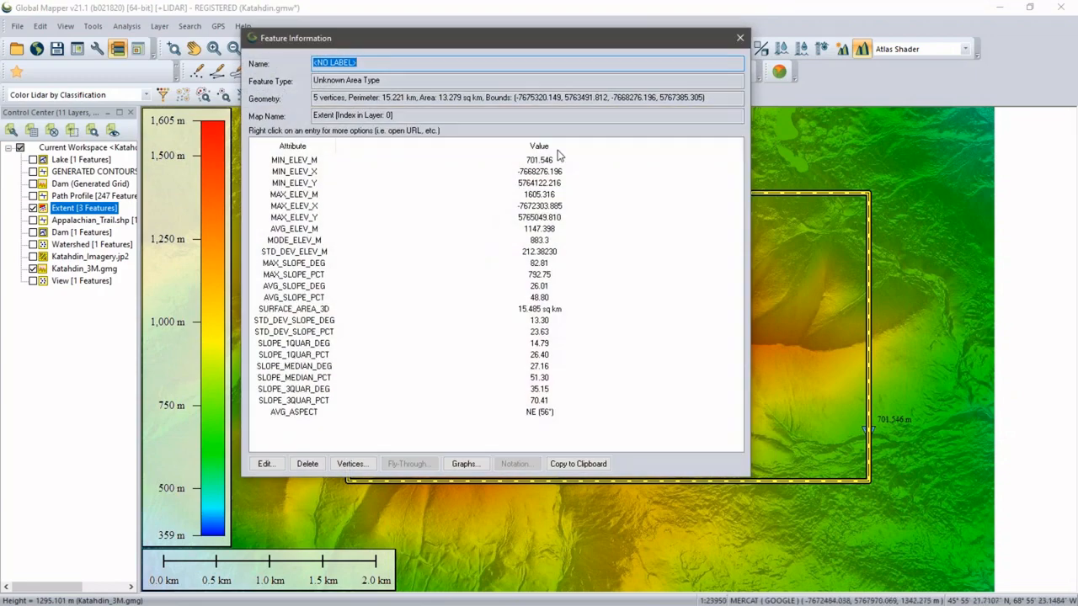
{"action": "left_click_drag", "start_coordinate": [565, 37], "coordinate": [426, 46]}
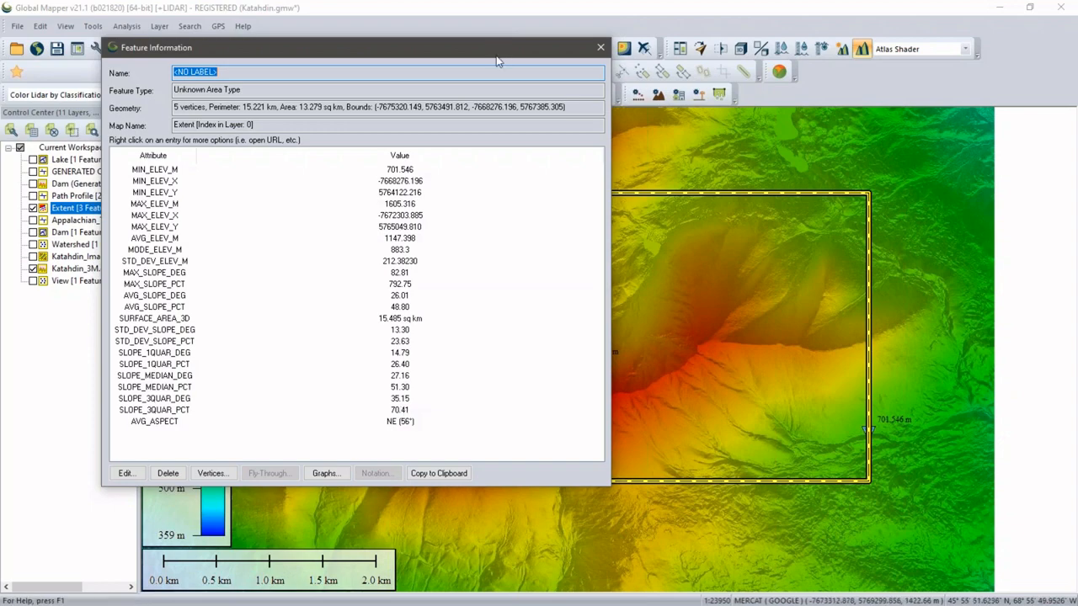
{"action": "left_click_drag", "start_coordinate": [498, 58], "coordinate": [661, 40]}
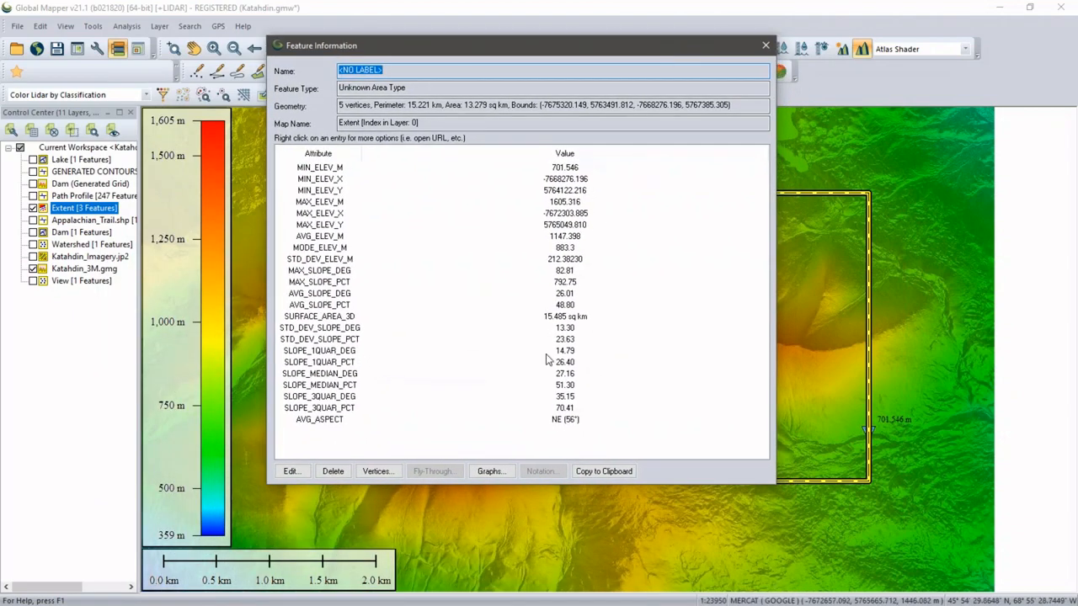
{"action": "left_click", "coordinate": [766, 45]}
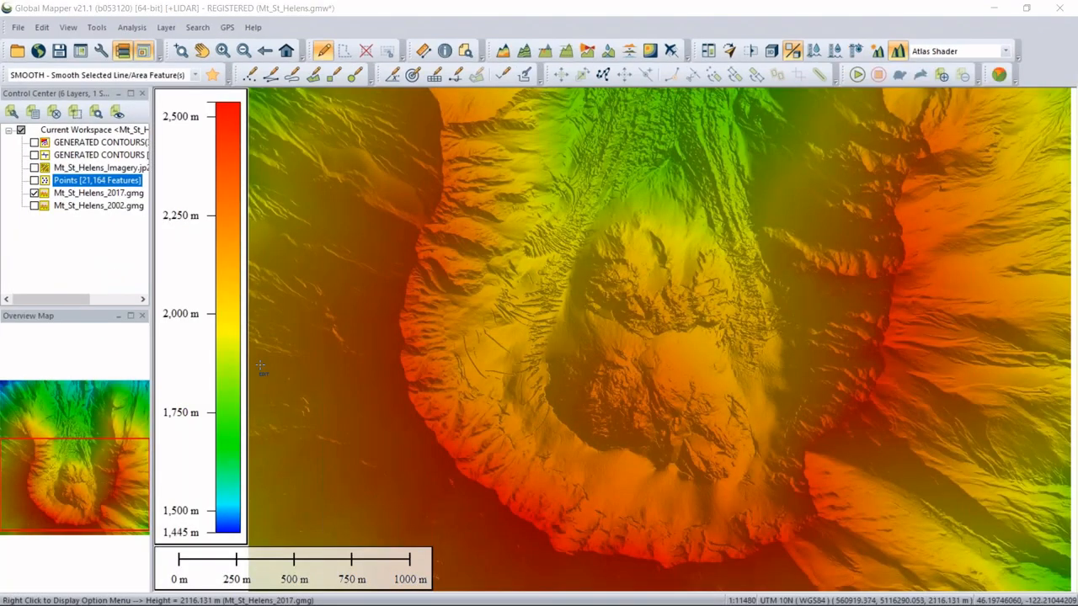
- Show the Mt_St_Helens_2002 layer and swipe the Mt_St_Helens_2017 layer across the crater, keeping the swipe after release
{"action": "left_click", "coordinate": [73, 198]}
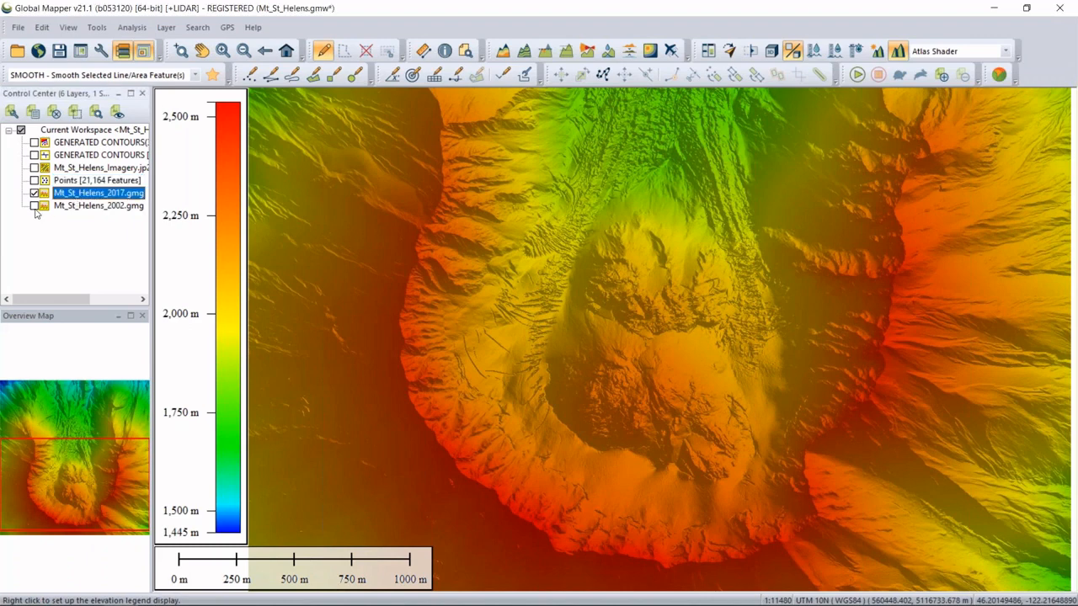
{"action": "left_click", "coordinate": [34, 206]}
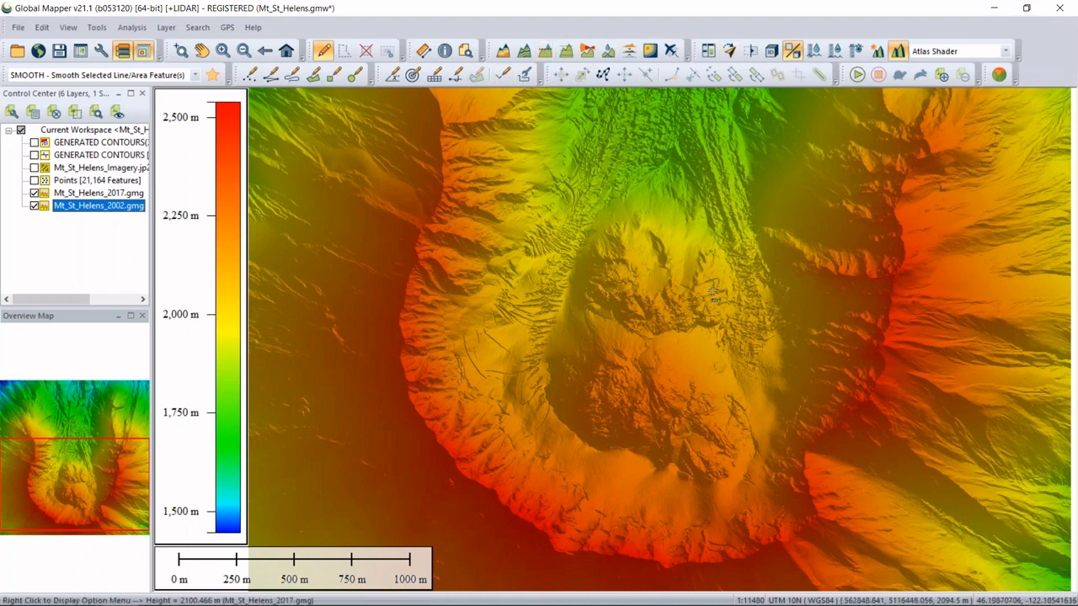
{"action": "left_click", "coordinate": [752, 52]}
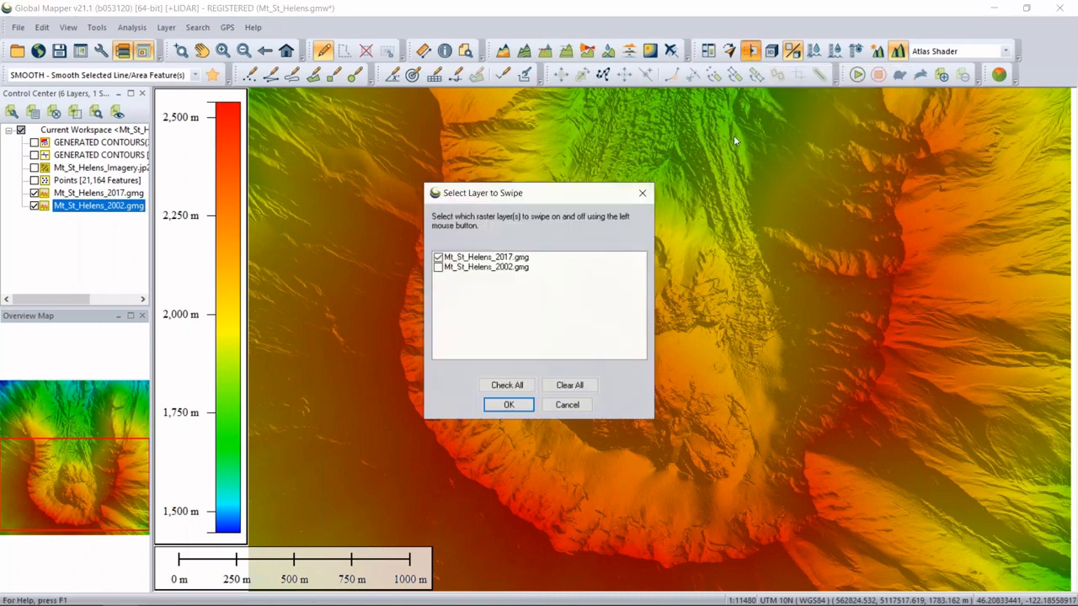
{"action": "left_click", "coordinate": [508, 405]}
{"action": "left_click_drag", "start_coordinate": [842, 373], "coordinate": [766, 408]}
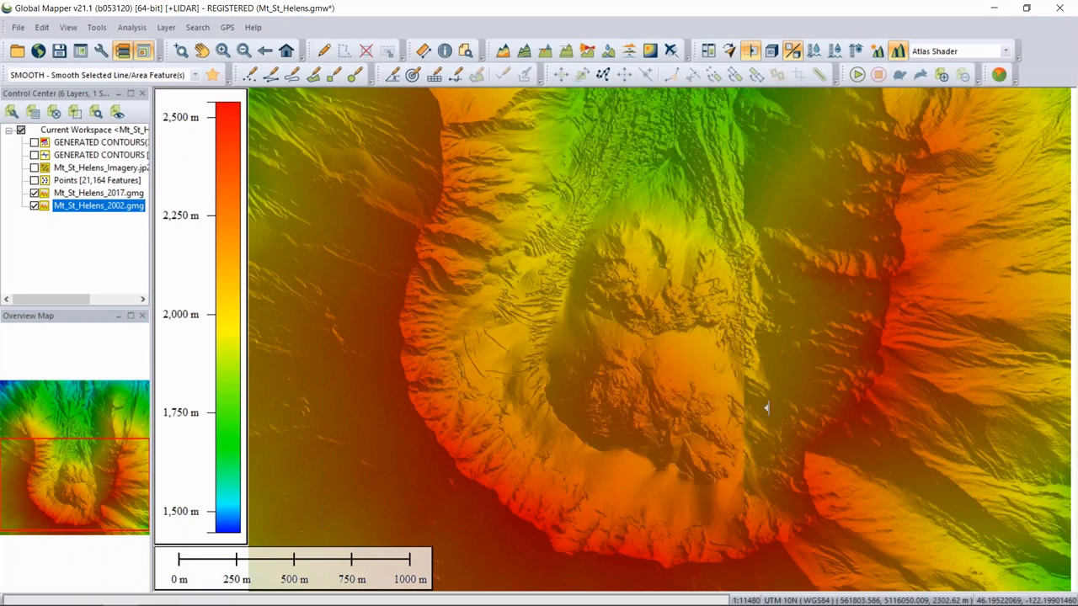
{"action": "right_click", "coordinate": [767, 408]}
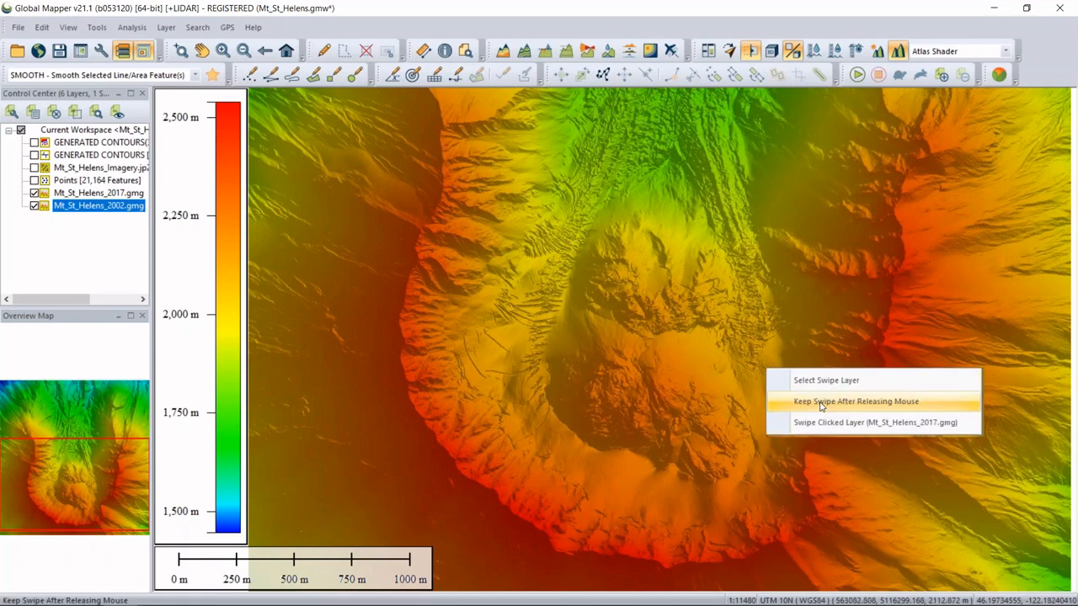
{"action": "left_click", "coordinate": [821, 406]}
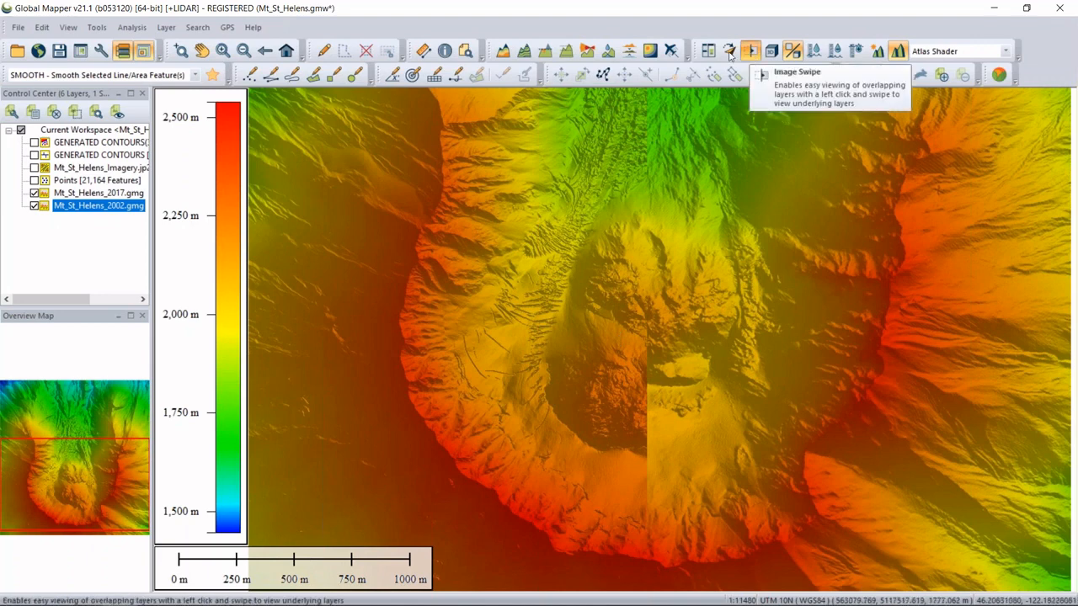
- Clear the retained image swipe to restore the full 2017 terrain, cancelling the new swipe layer selection
{"action": "left_click", "coordinate": [323, 51]}
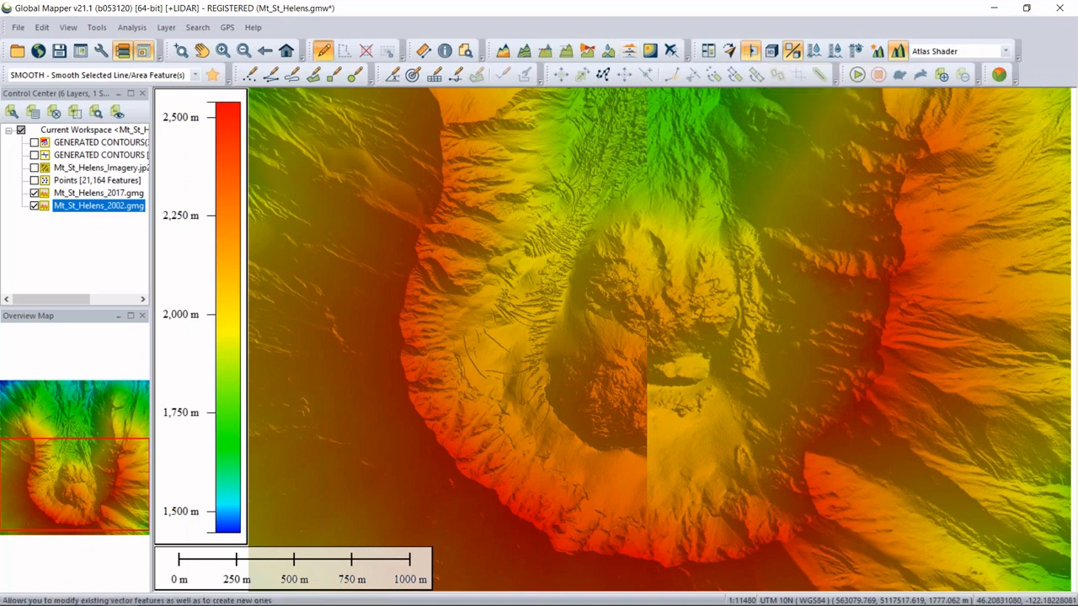
{"action": "right_click", "coordinate": [621, 330]}
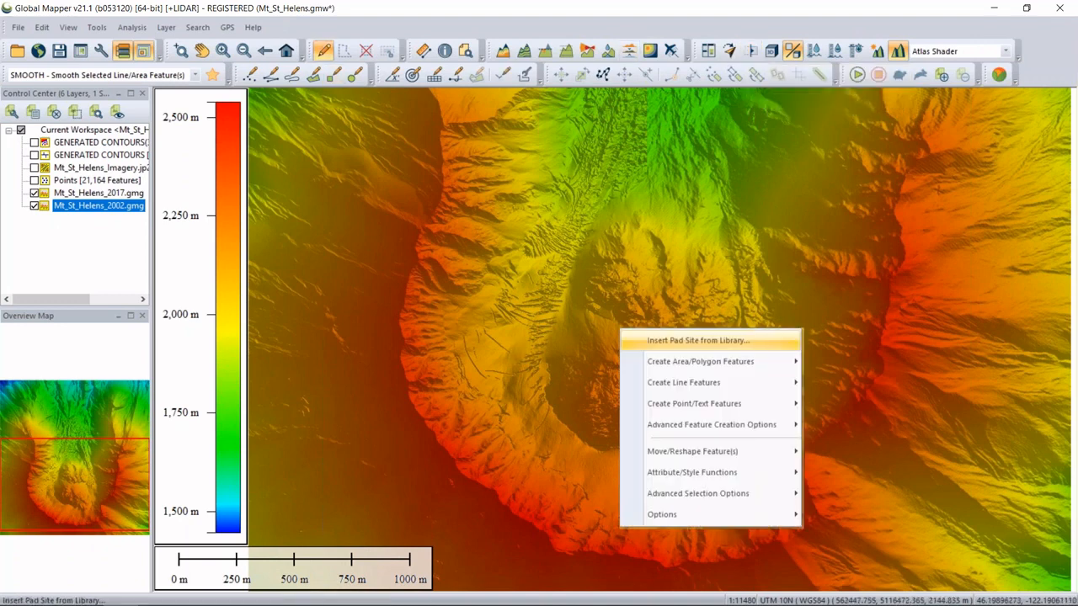
{"action": "left_click", "coordinate": [750, 51]}
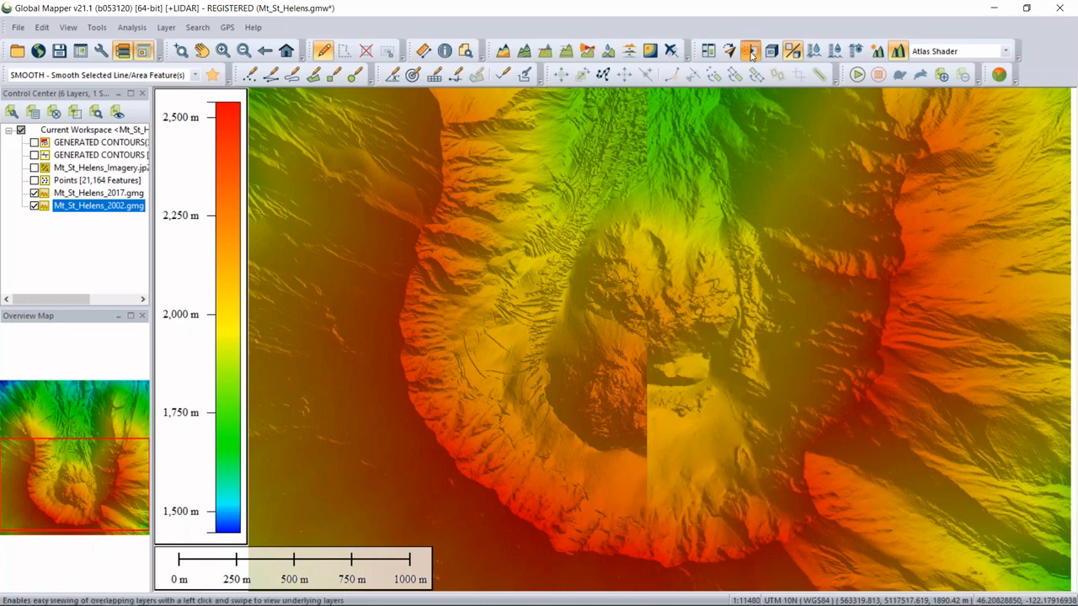
{"action": "left_click", "coordinate": [751, 55]}
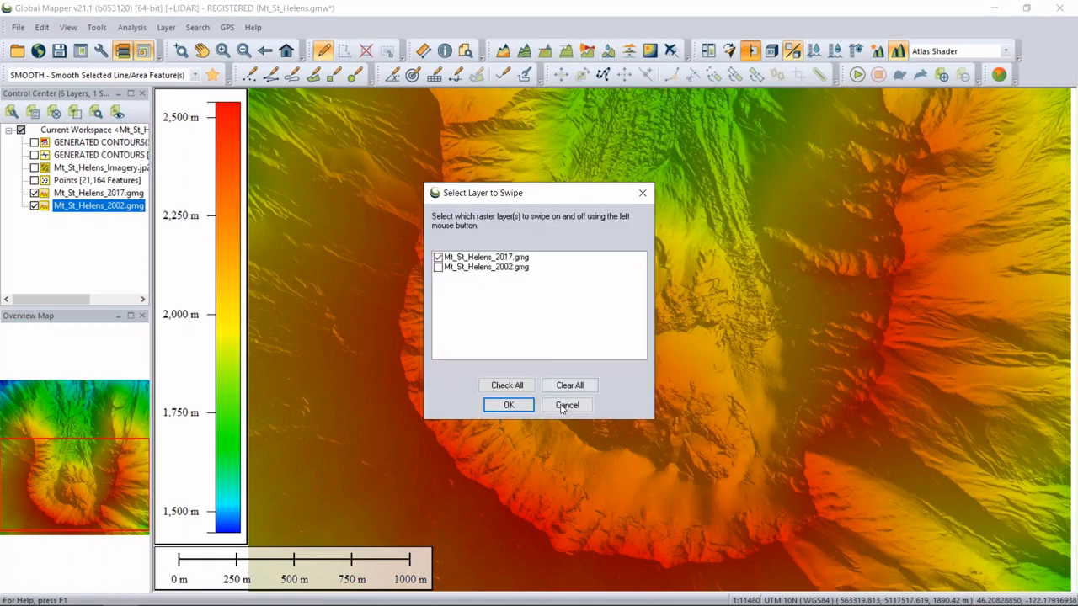
{"action": "left_click", "coordinate": [561, 406]}
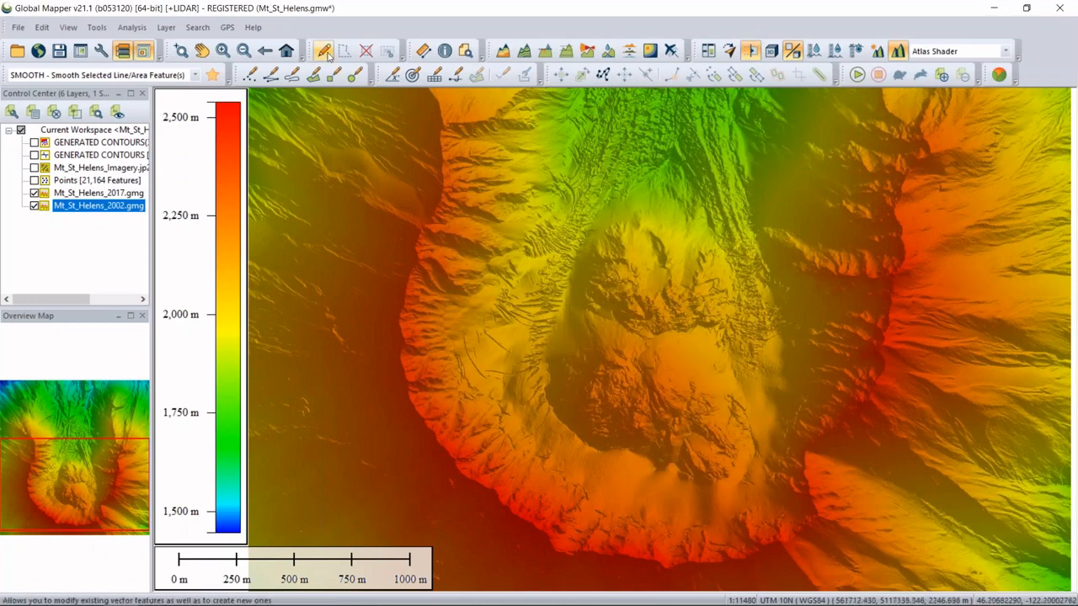
- Draw a path profile about 2.84 km long from west to east across the crater, and move the 2017 layer below the 2002 layer
{"action": "left_click", "coordinate": [566, 52]}
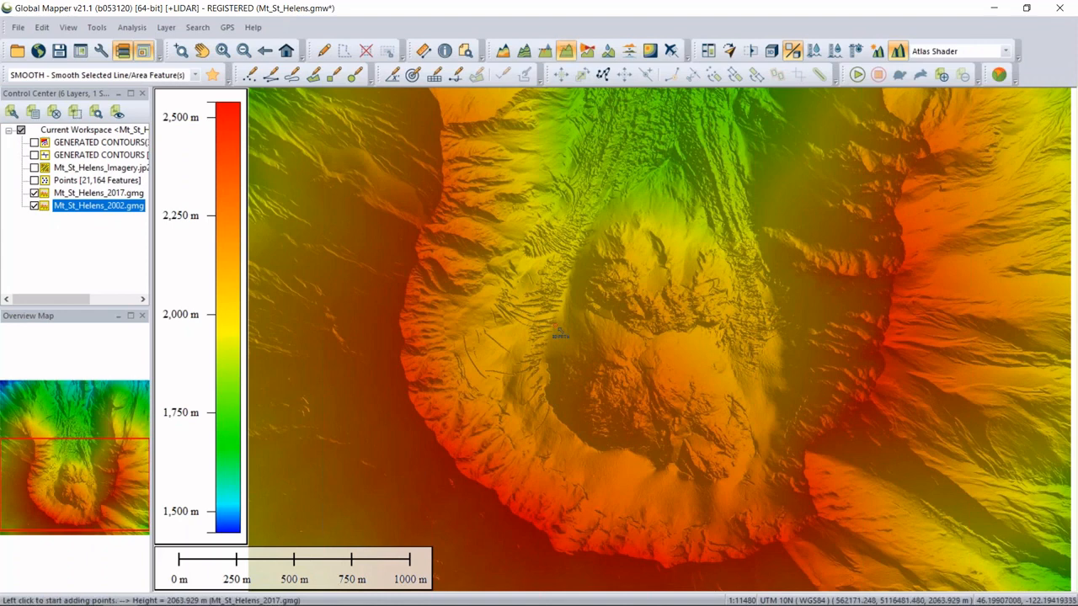
{"action": "left_click", "coordinate": [339, 349]}
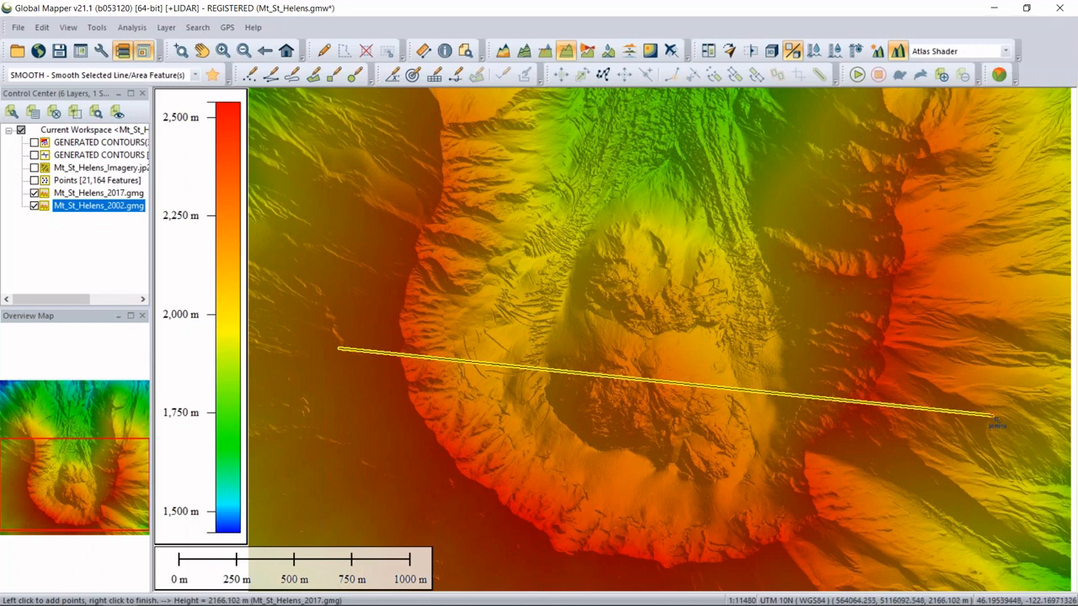
{"action": "right_click", "coordinate": [996, 421]}
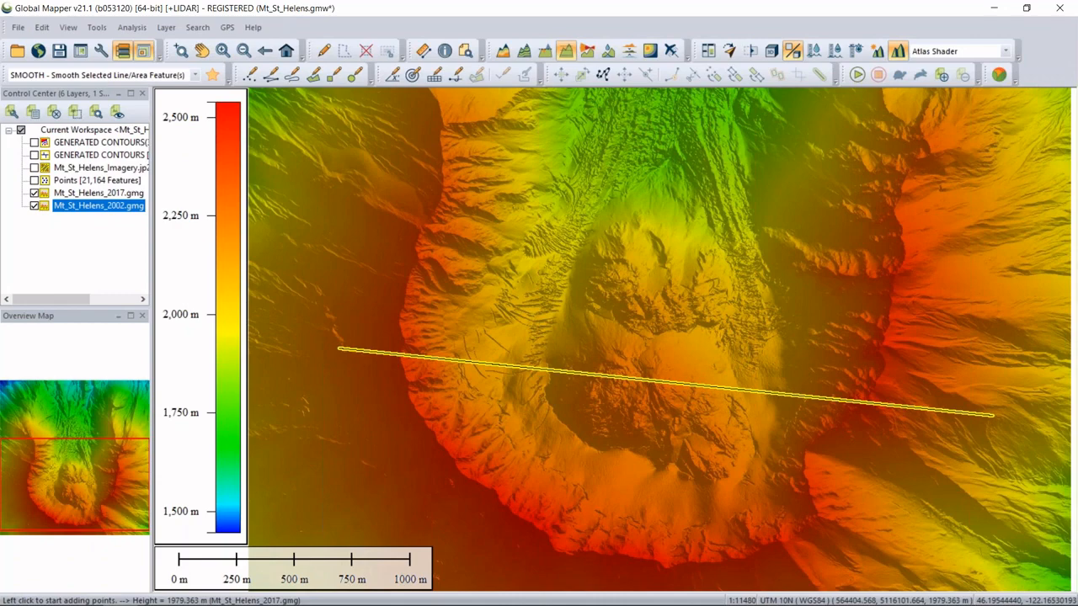
{"action": "left_click_drag", "start_coordinate": [1077, 310], "coordinate": [612, 369]}
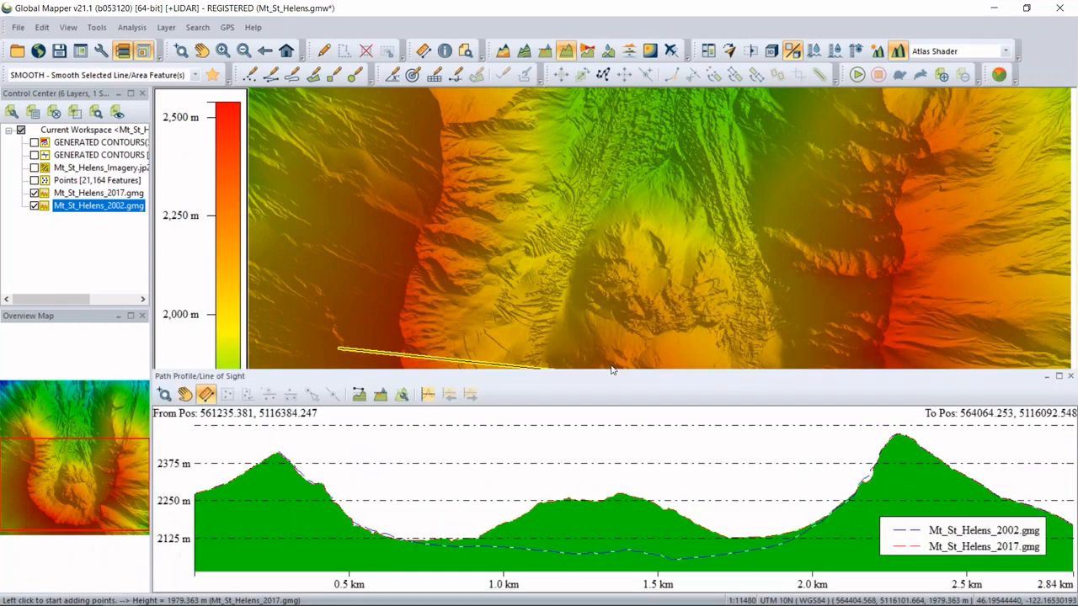
{"action": "scroll", "coordinate": [607, 512], "scroll_direction": "up", "scroll_amount": 1}
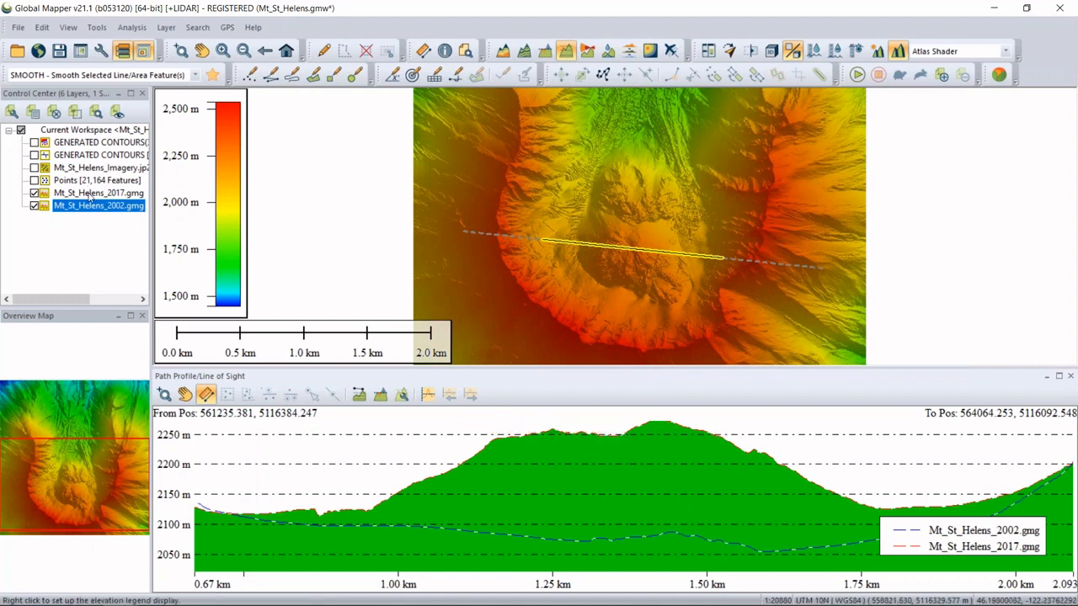
{"action": "left_click_drag", "start_coordinate": [90, 205], "coordinate": [90, 193]}
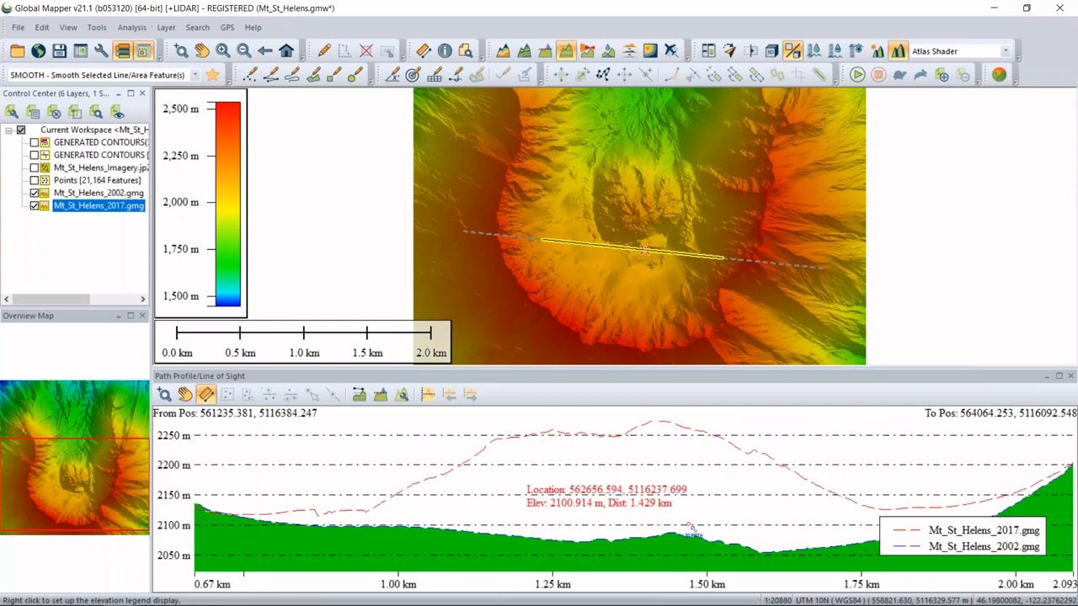
- Draw two more west-to-east path profiles through the crater north of the first, about 2.58 km and 2.76 km long
{"action": "left_click_drag", "start_coordinate": [670, 501], "coordinate": [582, 490]}
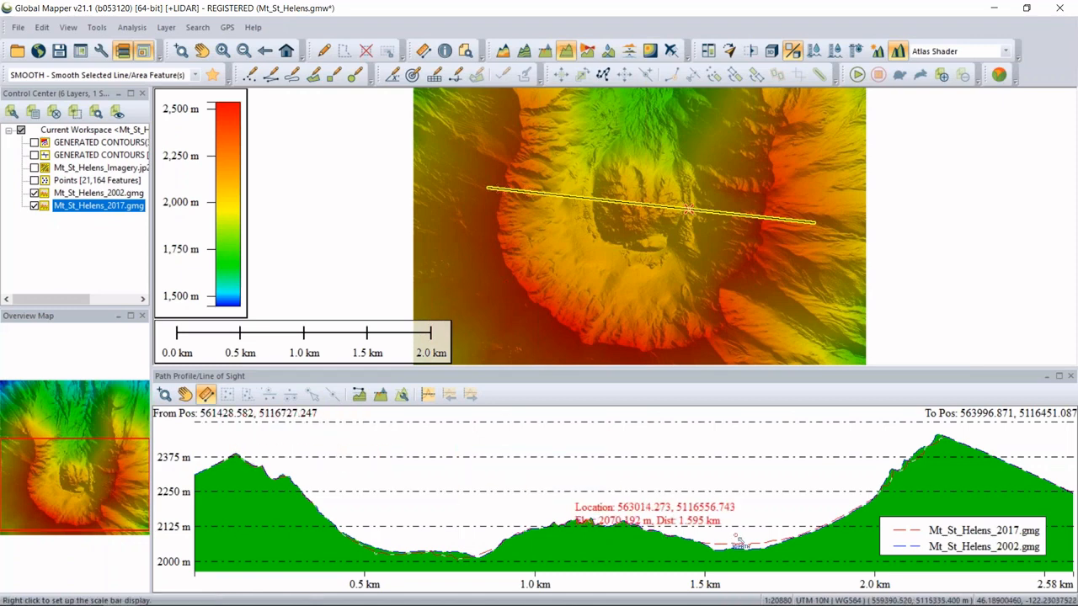
{"action": "left_click", "coordinate": [465, 203]}
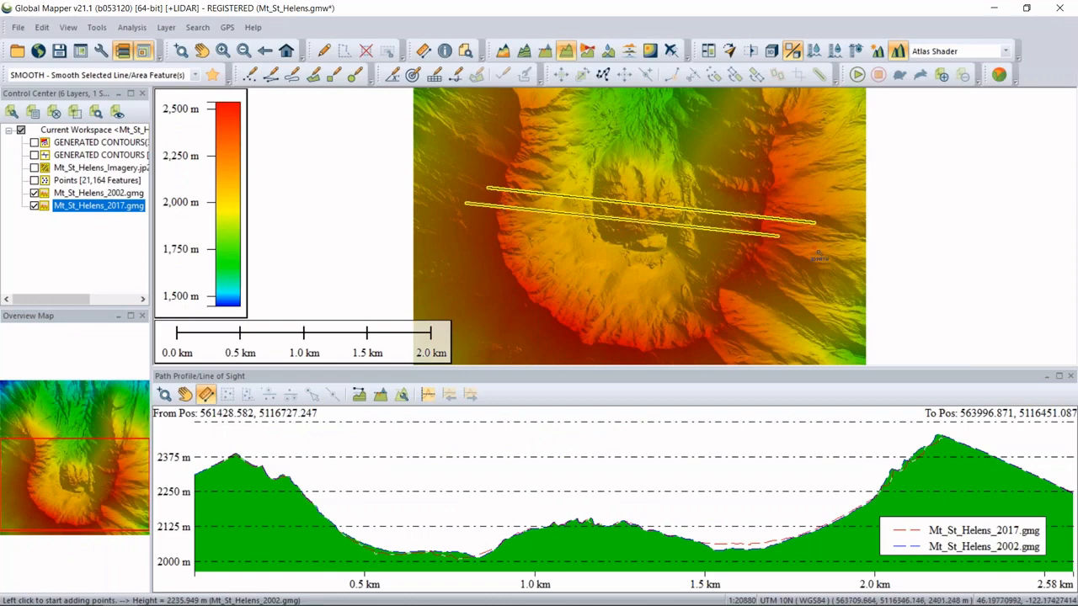
{"action": "right_click", "coordinate": [815, 241]}
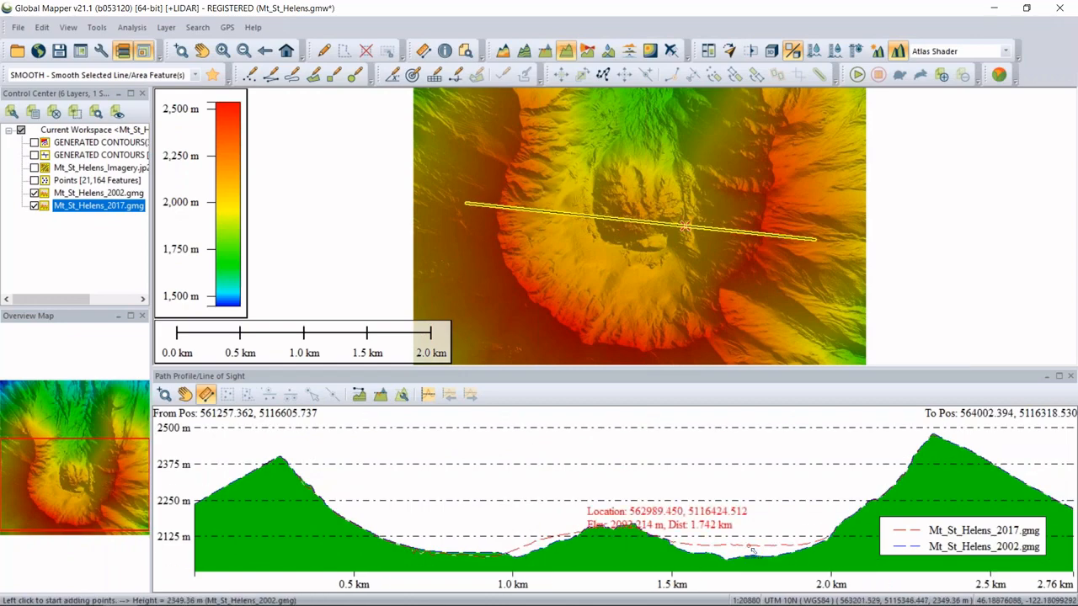
- Measure the vertical gap between the 2017 and 2002 surfaces within the profile's eastern crater section, and close the profile
{"action": "scroll", "coordinate": [753, 550], "scroll_direction": "up", "scroll_amount": 2}
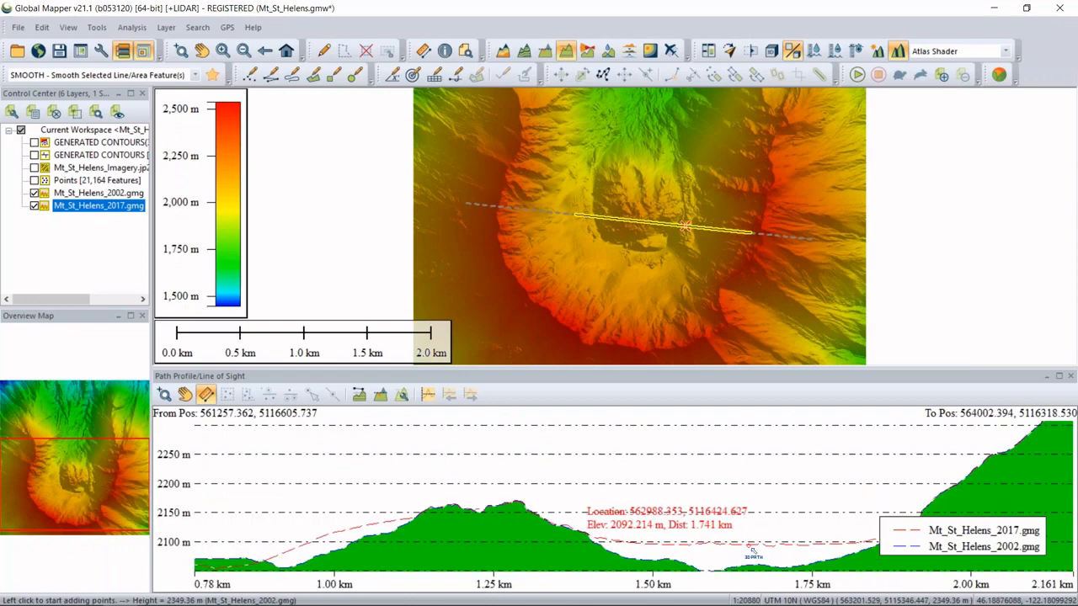
{"action": "scroll", "coordinate": [750, 546], "scroll_direction": "up", "scroll_amount": 2}
{"action": "scroll", "coordinate": [735, 531], "scroll_direction": "down", "scroll_amount": 1}
{"action": "left_click_drag", "start_coordinate": [621, 456], "coordinate": [621, 514]}
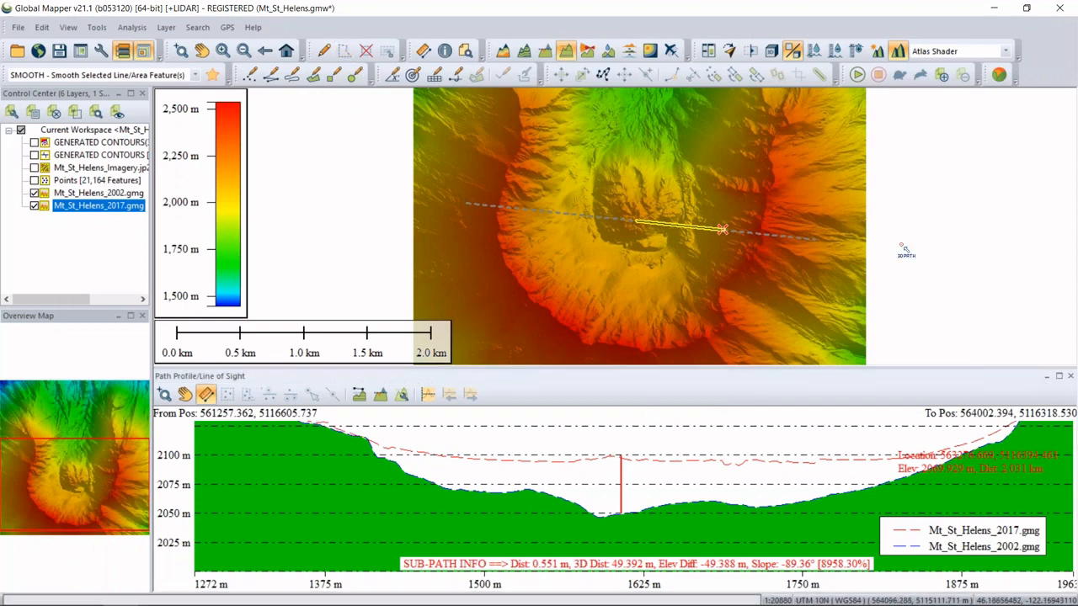
{"action": "key", "text": "Escape"}
{"action": "scroll", "coordinate": [523, 314], "scroll_direction": "up", "scroll_amount": 1}
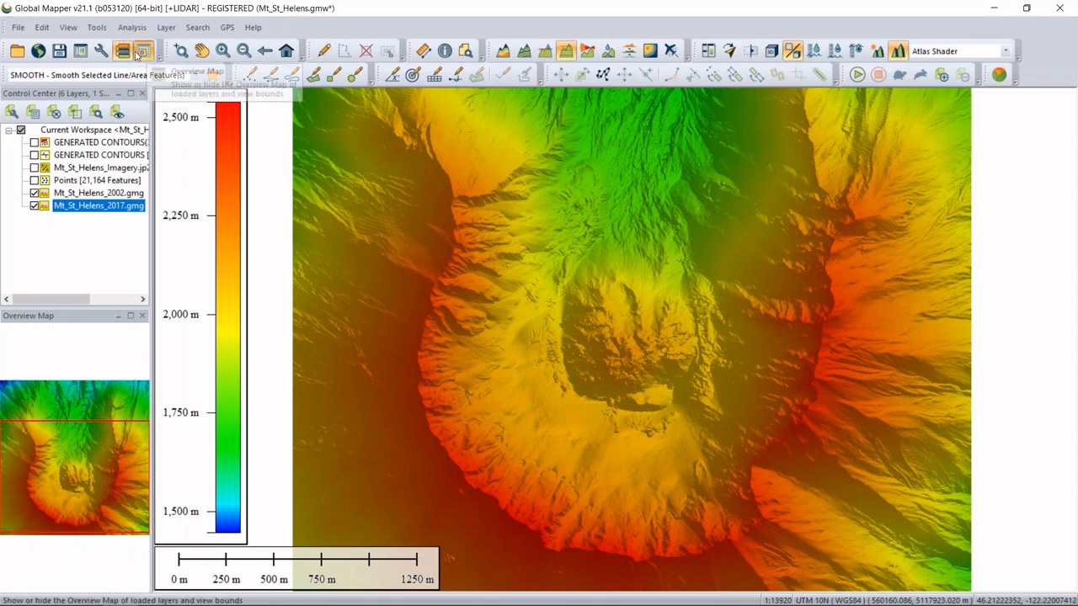
- Measure the volume between surfaces in cubic meters, subtracting Mt_St_Helens_2002 from Mt_St_Helens_2017
{"action": "left_click", "coordinate": [132, 32]}
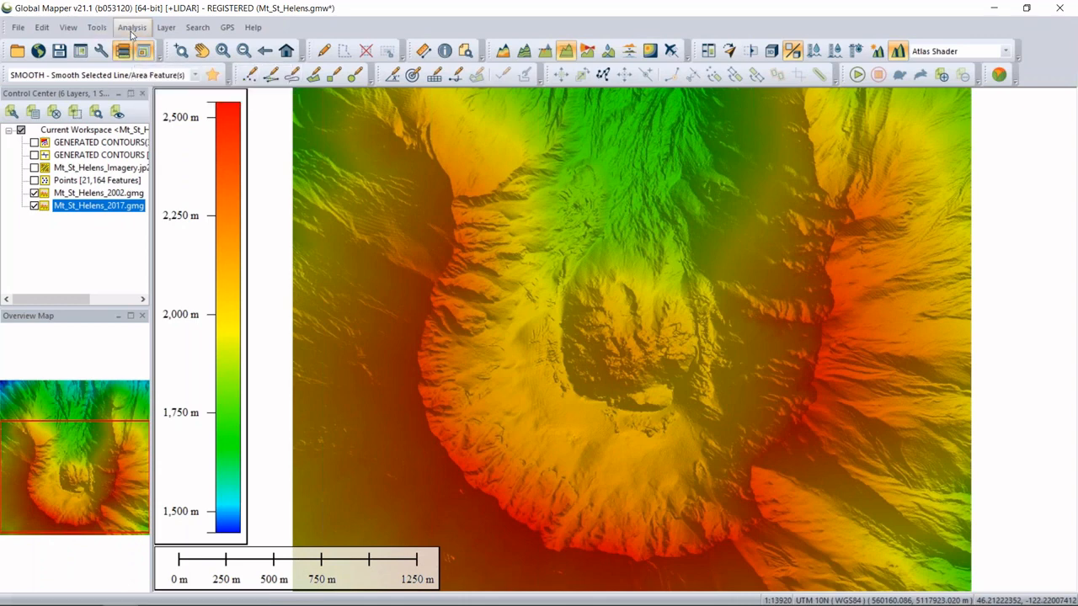
{"action": "left_click", "coordinate": [132, 31]}
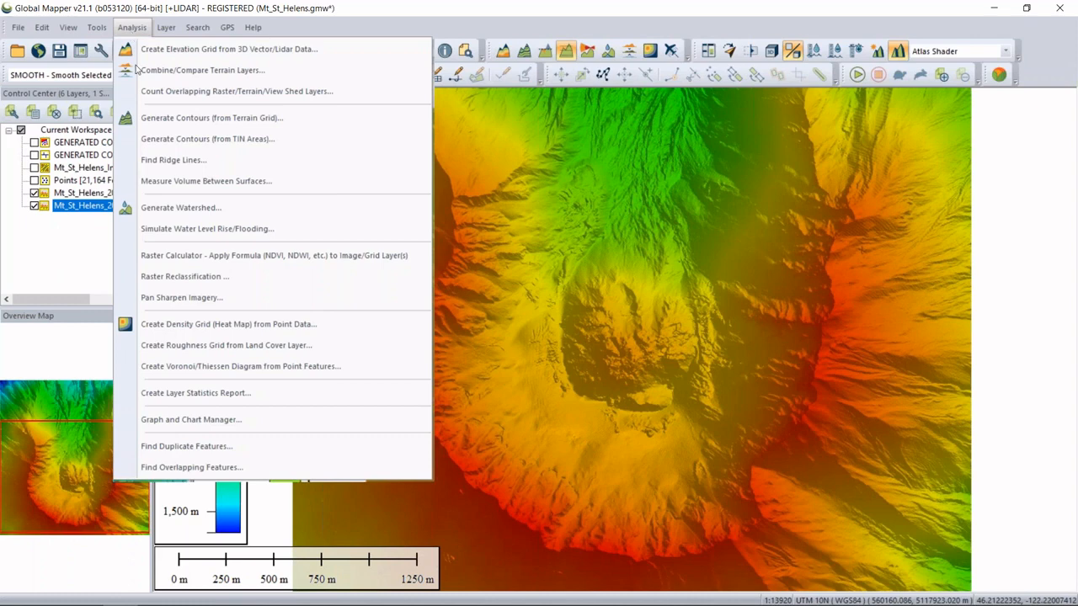
{"action": "left_click", "coordinate": [189, 182]}
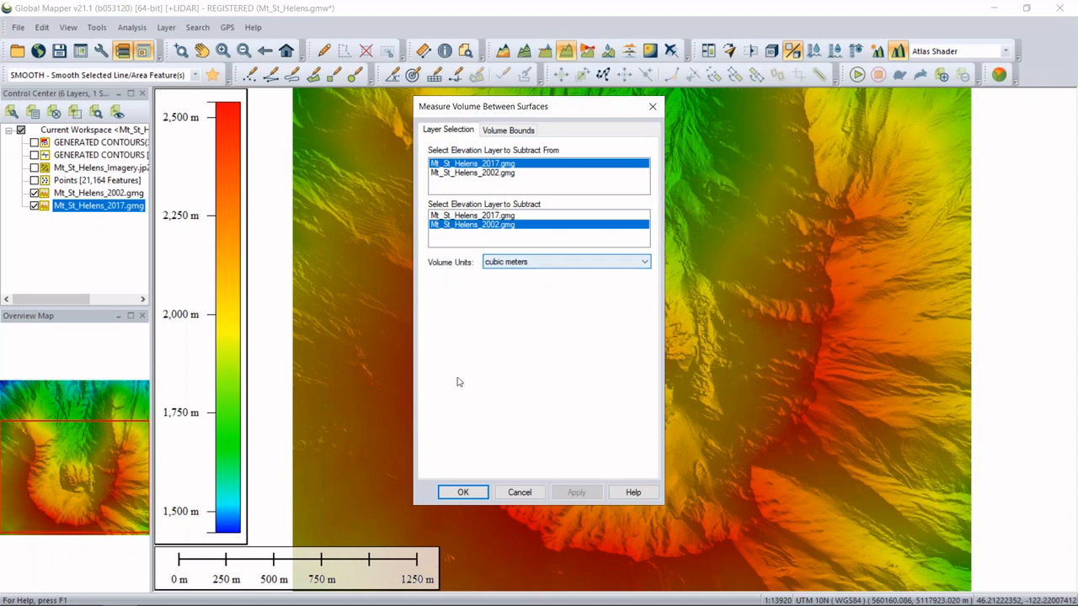
{"action": "left_click", "coordinate": [461, 493]}
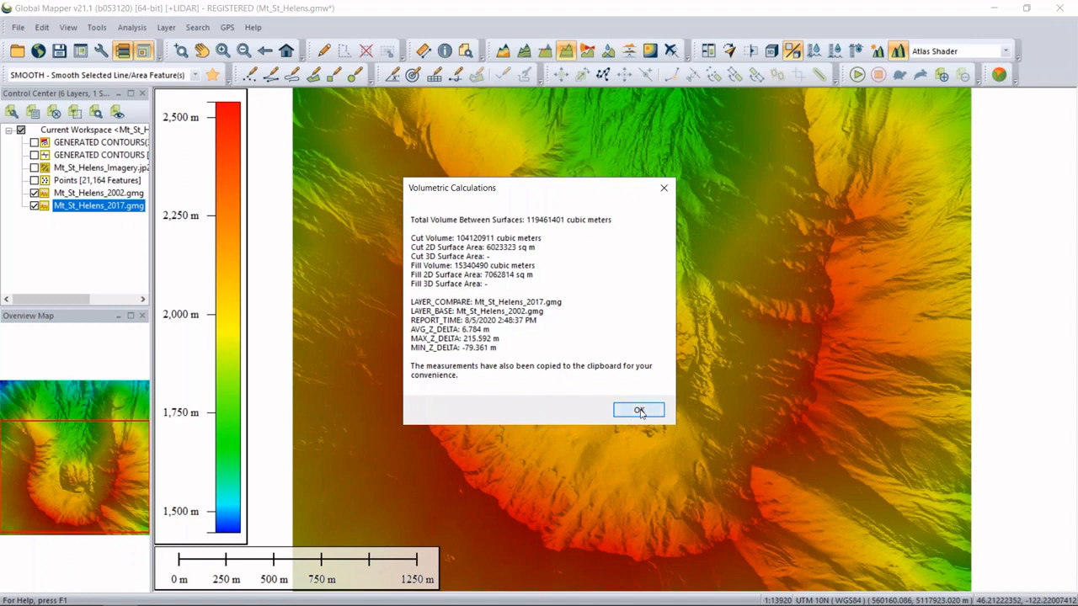
{"action": "key", "text": "Return"}
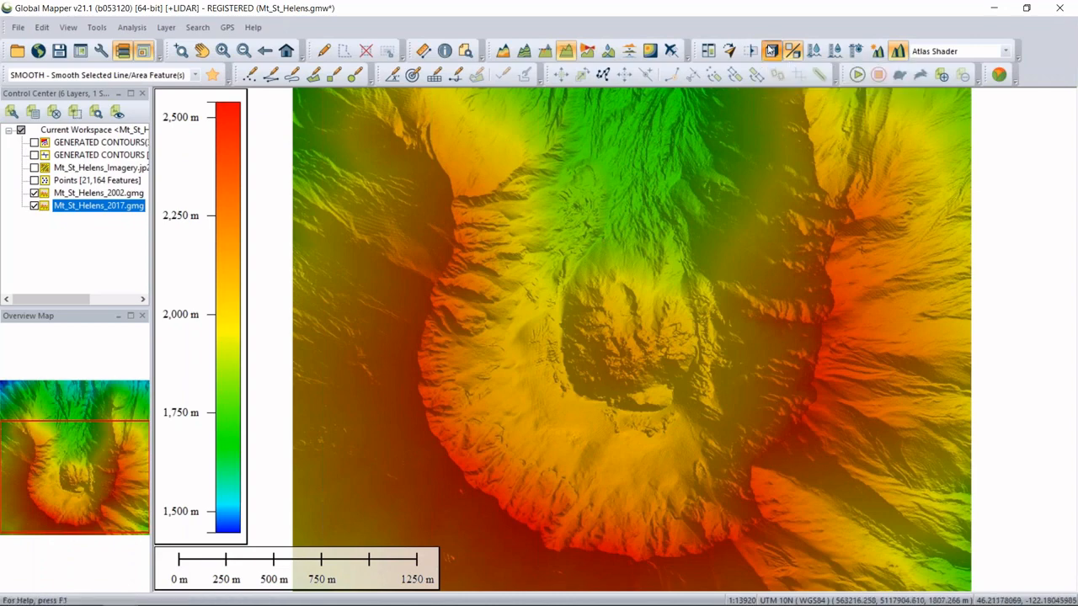
- Show the terrain in the 3D viewer and enable drawing multiple surfaces for overlapping terrain
{"action": "left_click", "coordinate": [770, 50]}
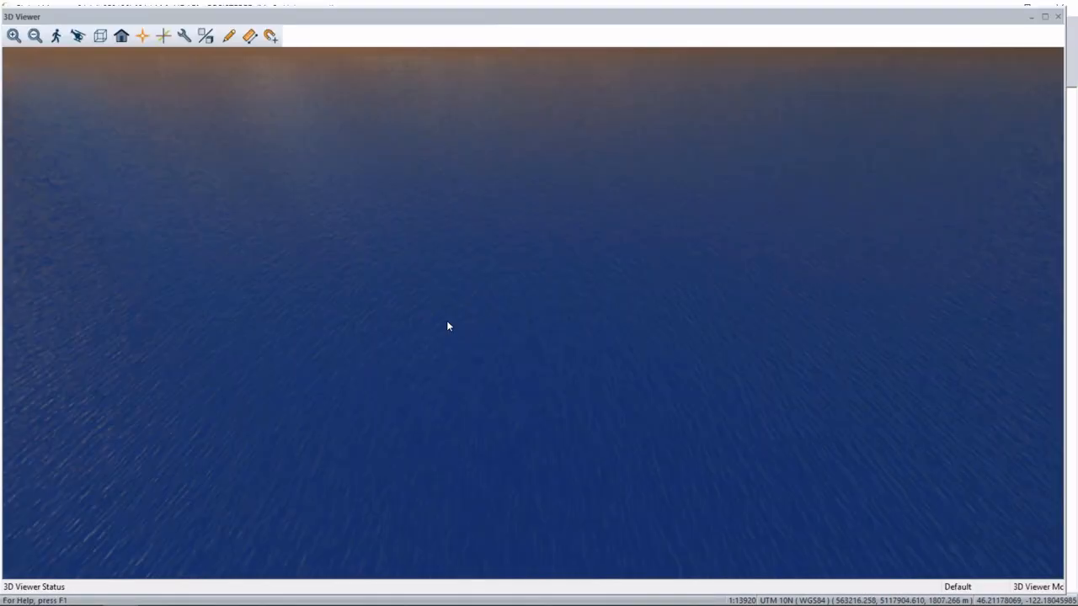
{"action": "left_click", "coordinate": [185, 39]}
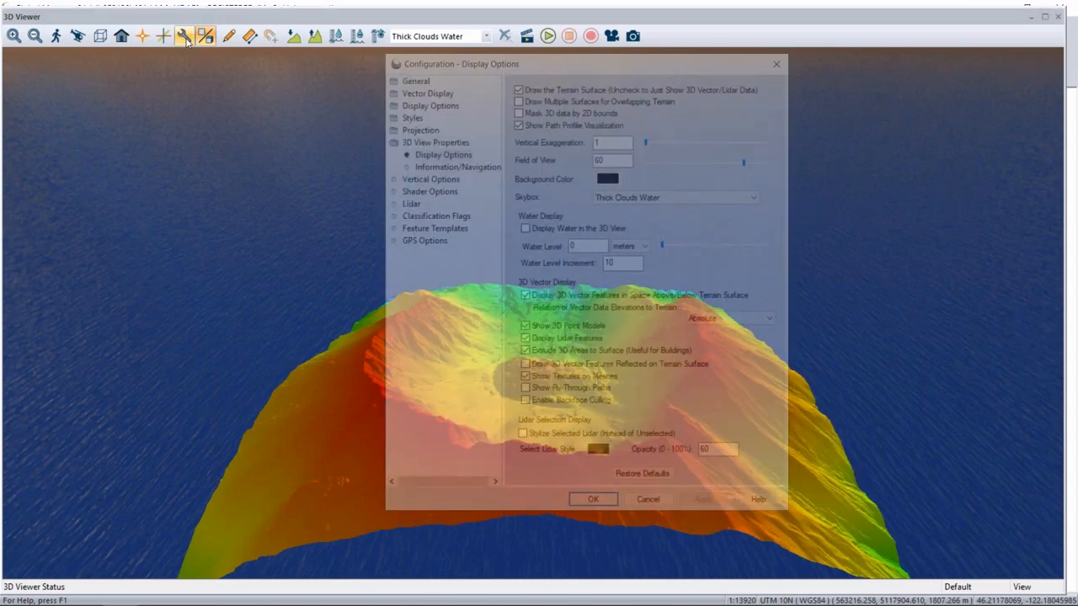
{"action": "left_click", "coordinate": [696, 507]}
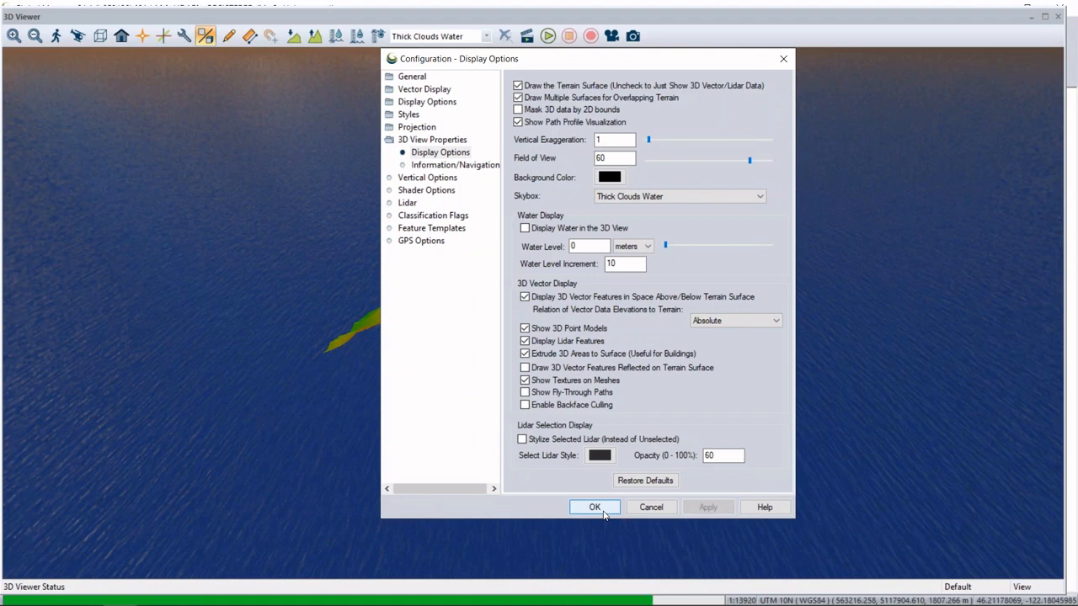
{"action": "left_click", "coordinate": [594, 507]}
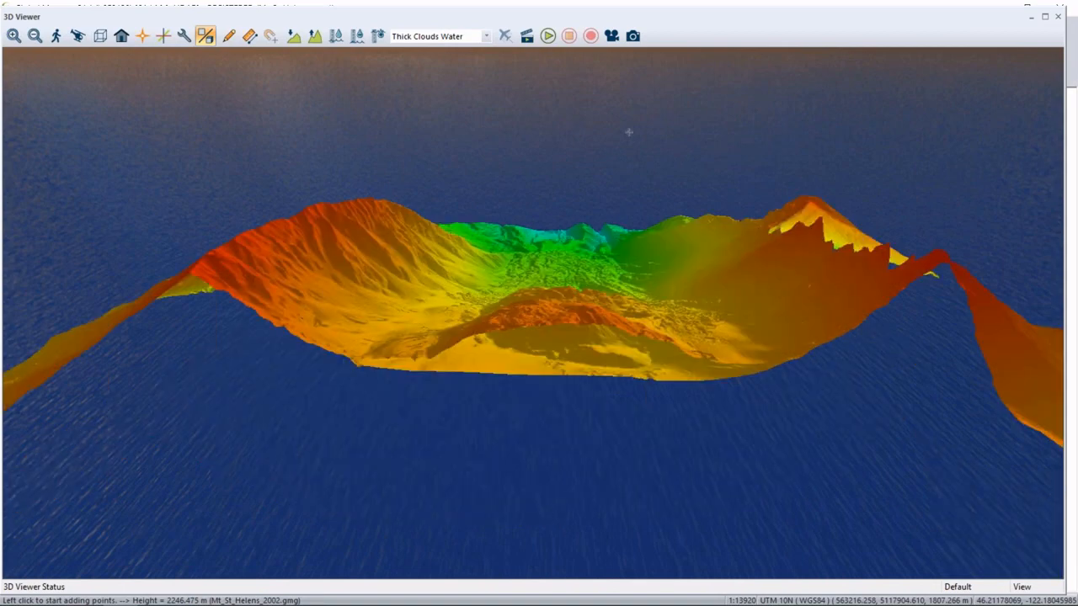
- Examine the overlapping 2002 and 2017 crater surfaces up close in 3D, looking between the two terrain layers
{"action": "scroll", "coordinate": [589, 373], "scroll_direction": "up", "scroll_amount": 3}
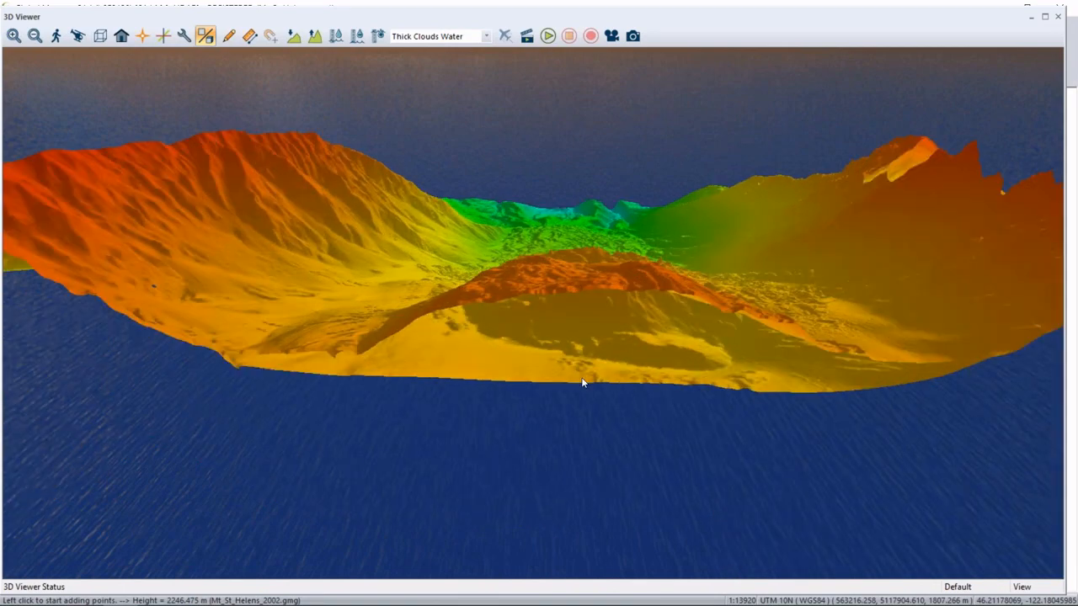
{"action": "scroll", "coordinate": [581, 380], "scroll_direction": "up", "scroll_amount": 2}
{"action": "scroll", "coordinate": [579, 378], "scroll_direction": "up", "scroll_amount": 2}
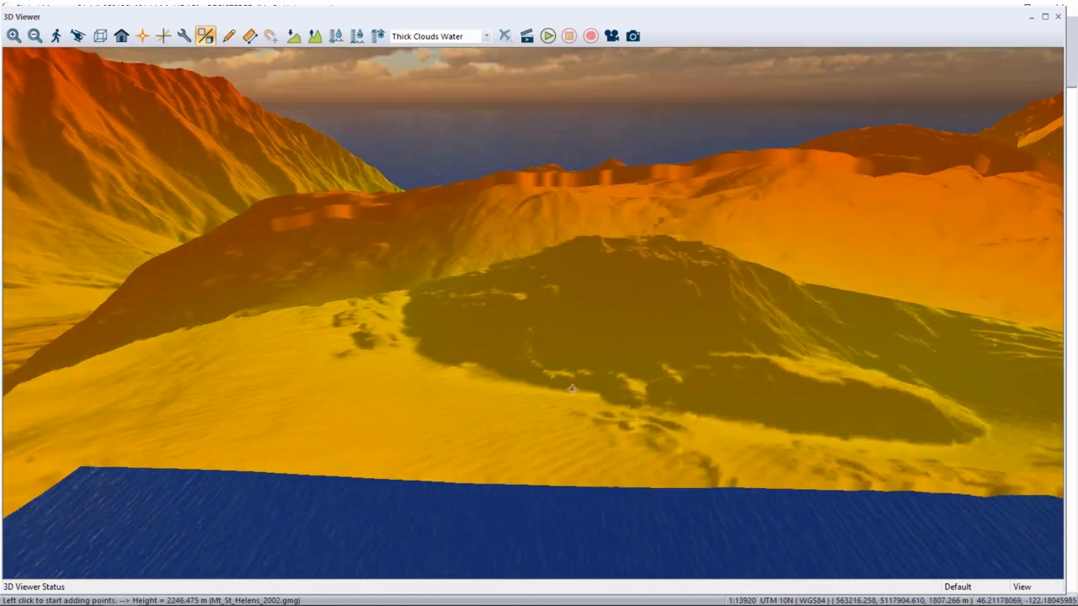
{"action": "left_click_drag", "start_coordinate": [573, 388], "coordinate": [620, 392]}
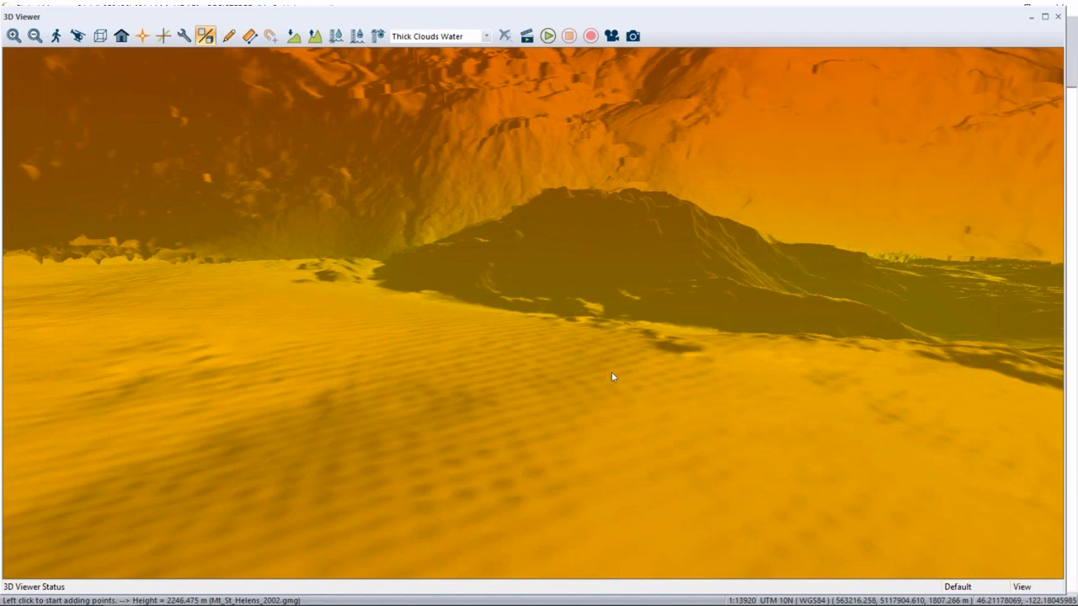
- Combine the terrain layers by subtracting Mt_St_Helens_2002 from Mt_St_Helens_2017 as a signed difference in centimeters, using the Default Shared Shader
{"action": "left_click_drag", "start_coordinate": [612, 373], "coordinate": [508, 366]}
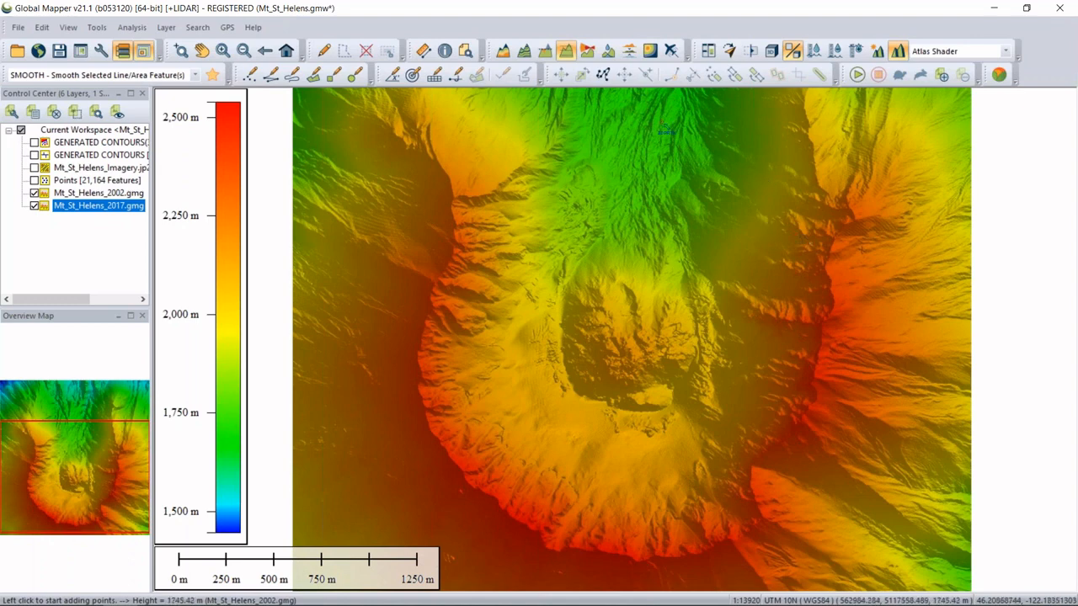
{"action": "left_click", "coordinate": [636, 59]}
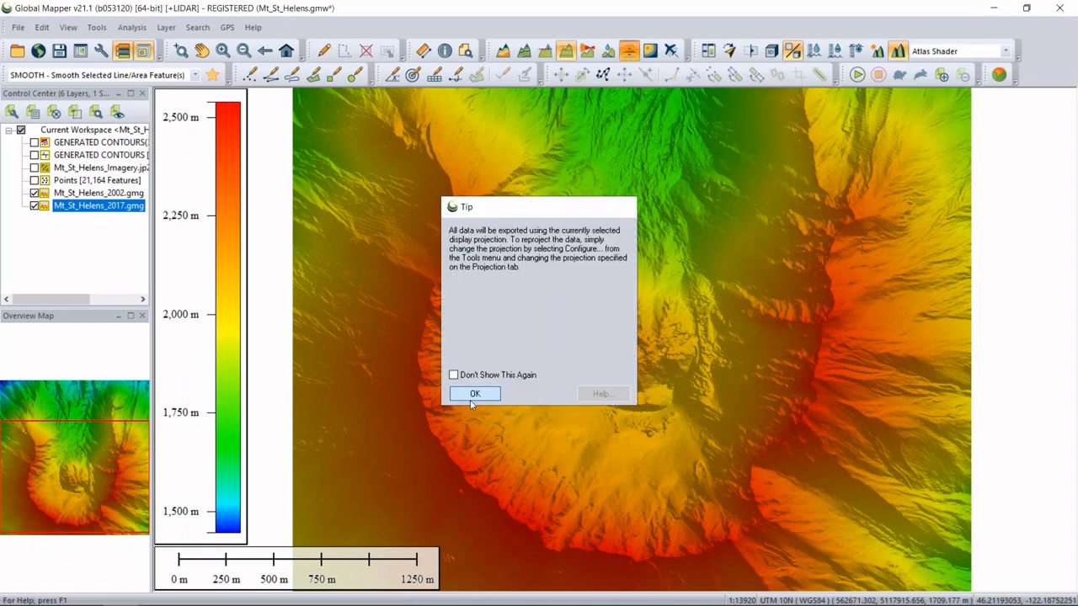
{"action": "left_click", "coordinate": [471, 401]}
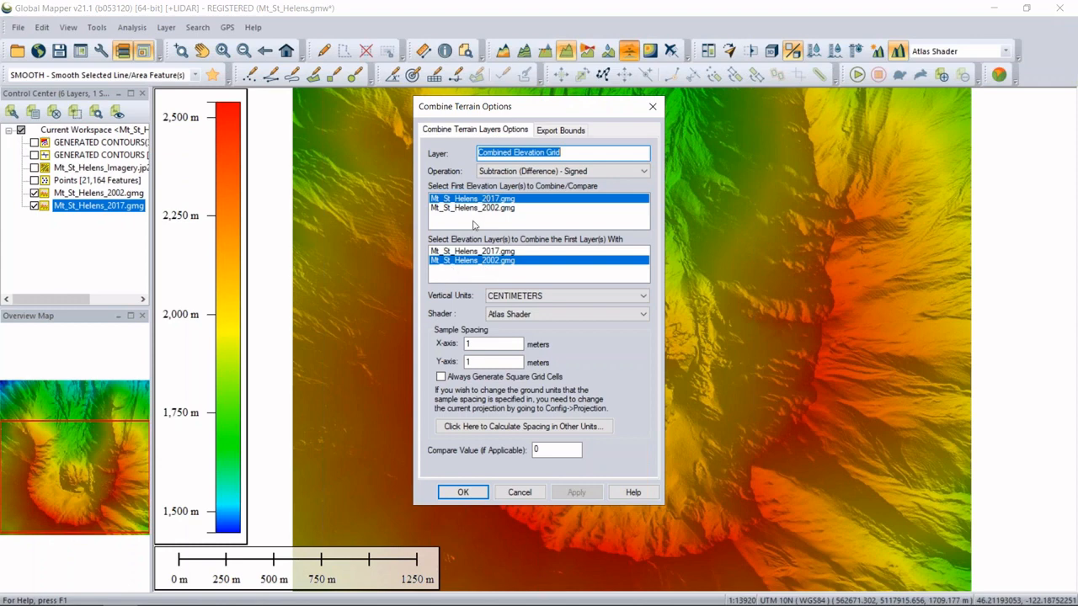
{"action": "left_click", "coordinate": [549, 174]}
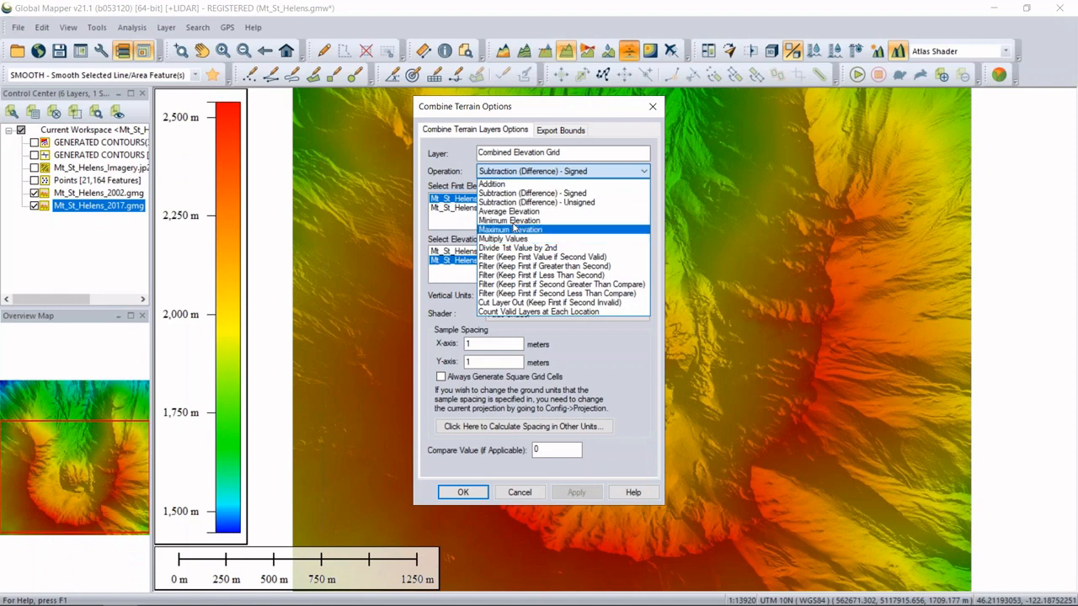
{"action": "left_click", "coordinate": [633, 394]}
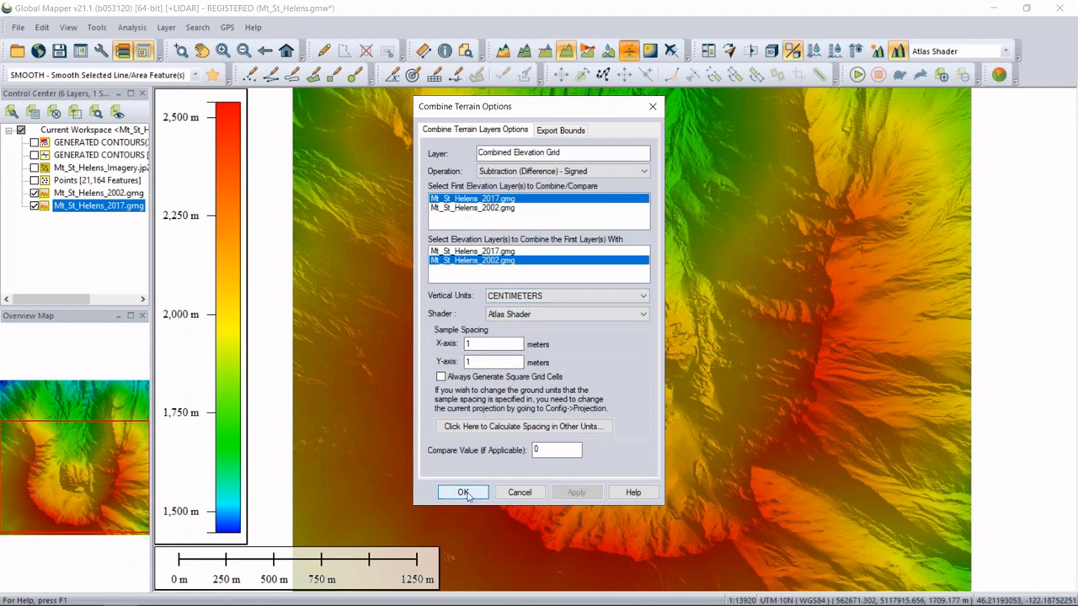
{"action": "left_click", "coordinate": [556, 317]}
{"action": "left_click", "coordinate": [539, 326]}
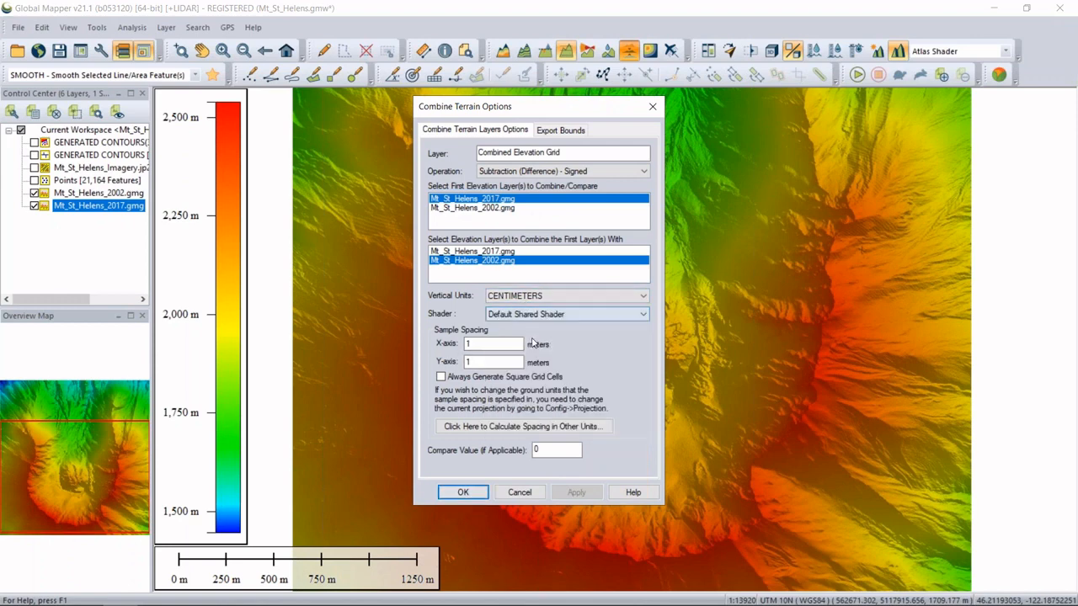
{"action": "left_click", "coordinate": [461, 492]}
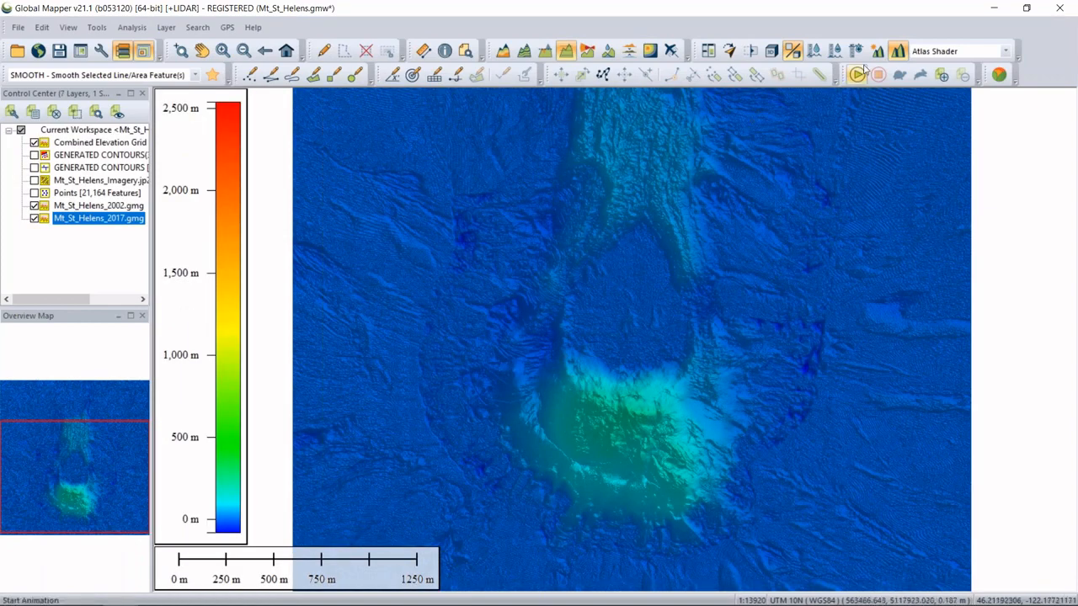
- Display the Combined Elevation Grid alone without hill shading, colored with the custom Change shader, and inspect the crater differences
{"action": "left_click", "coordinate": [897, 52]}
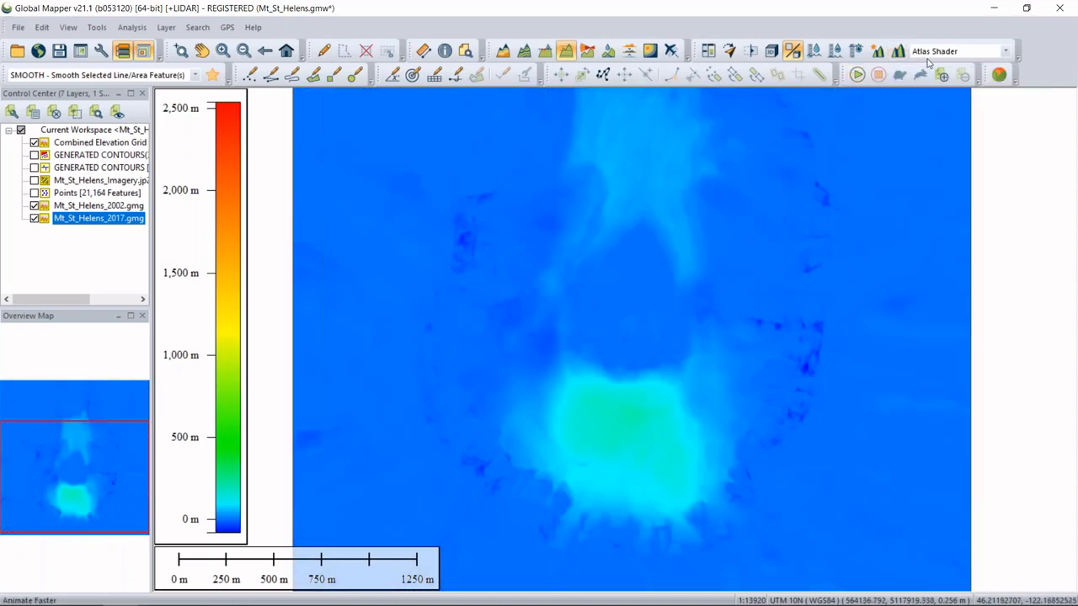
{"action": "left_click", "coordinate": [931, 52]}
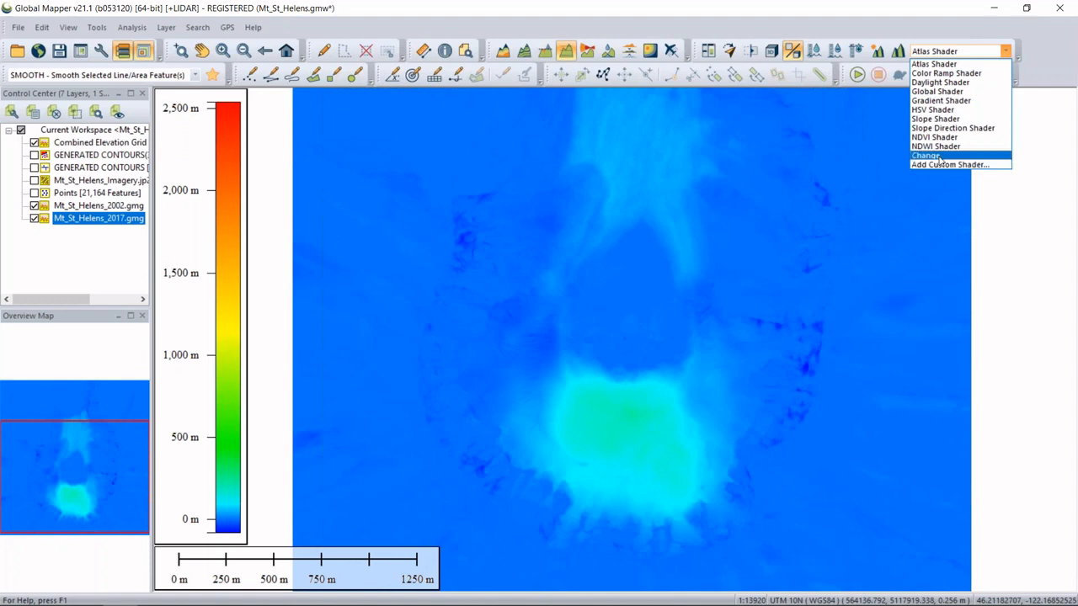
{"action": "left_click", "coordinate": [936, 157]}
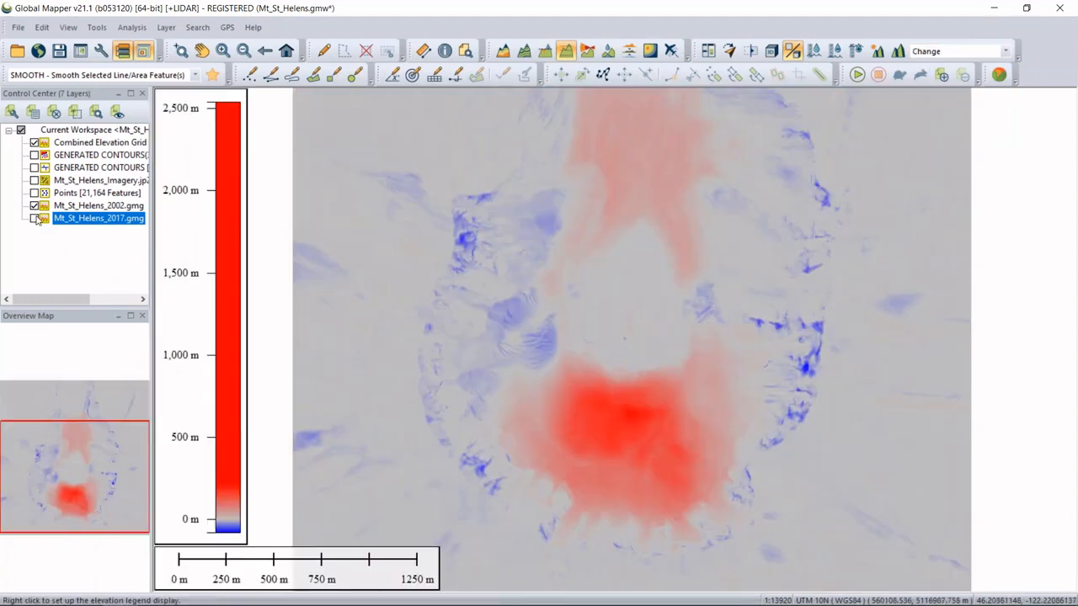
{"action": "left_click", "coordinate": [35, 206]}
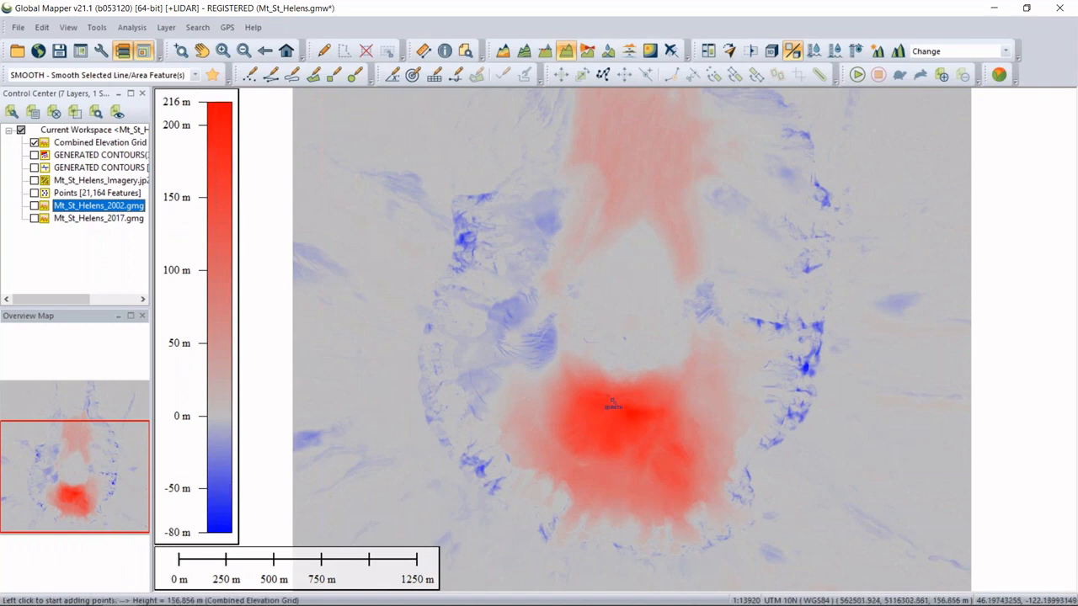
{"action": "scroll", "coordinate": [612, 405], "scroll_direction": "up", "scroll_amount": 1}
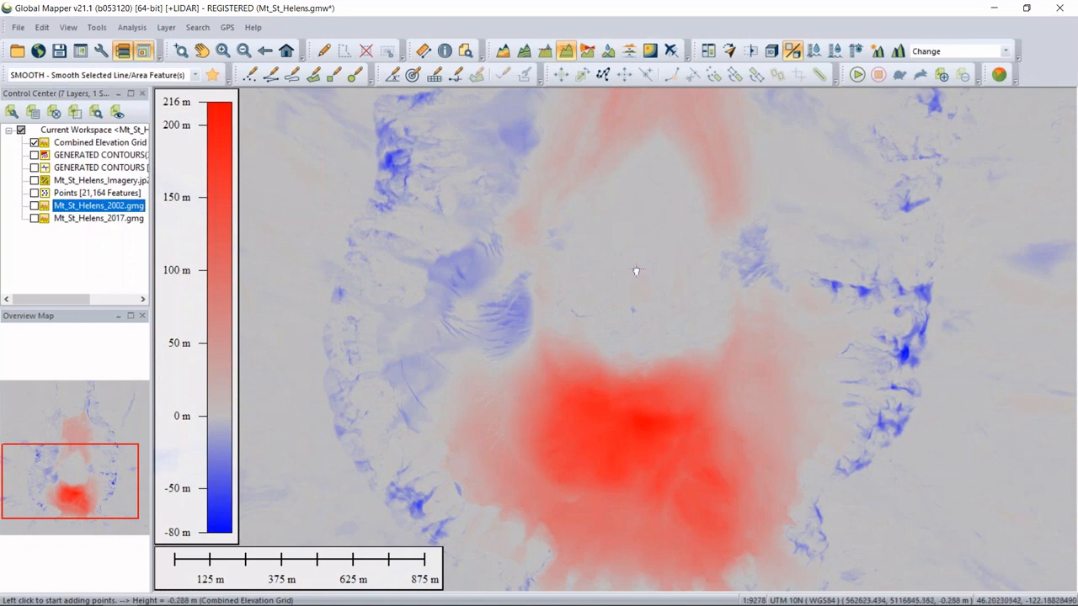
{"action": "left_click_drag", "start_coordinate": [636, 271], "coordinate": [570, 361]}
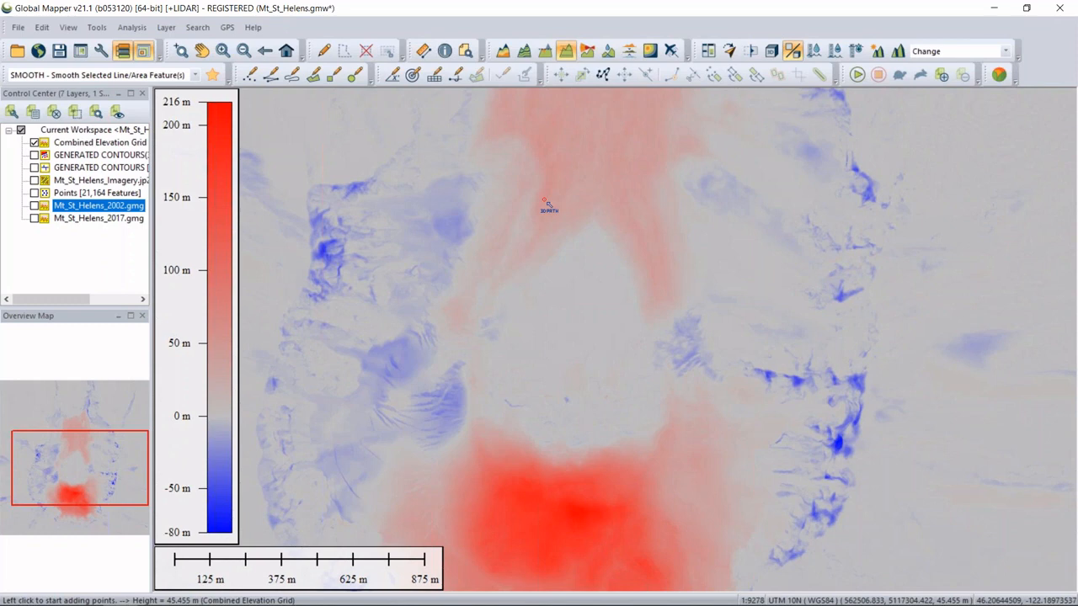
- Replace the Combined Elevation Grid with the 2002 and 2017 terrain layers, shown in the Atlas Shader with hill shading on
{"action": "left_click", "coordinate": [33, 142]}
{"action": "left_click", "coordinate": [33, 206]}
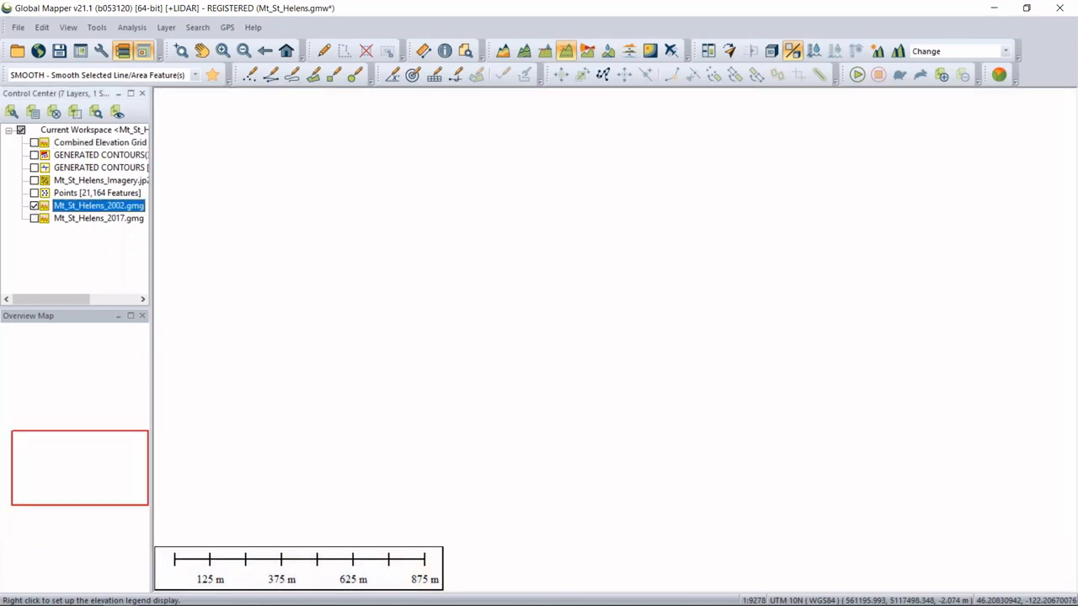
{"action": "left_click", "coordinate": [33, 218]}
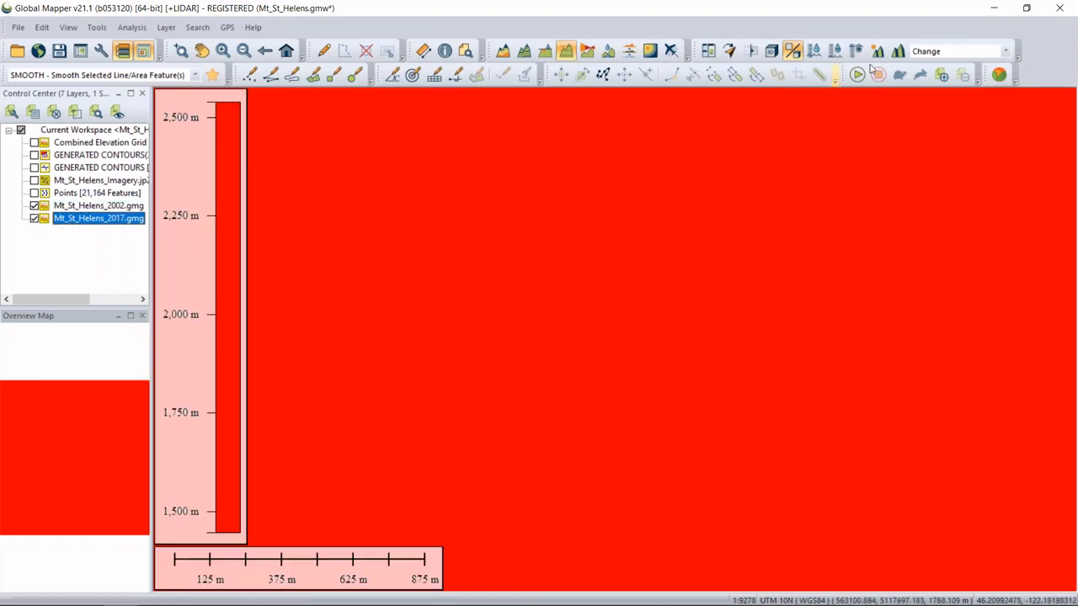
{"action": "left_click", "coordinate": [938, 54]}
{"action": "left_click", "coordinate": [935, 63]}
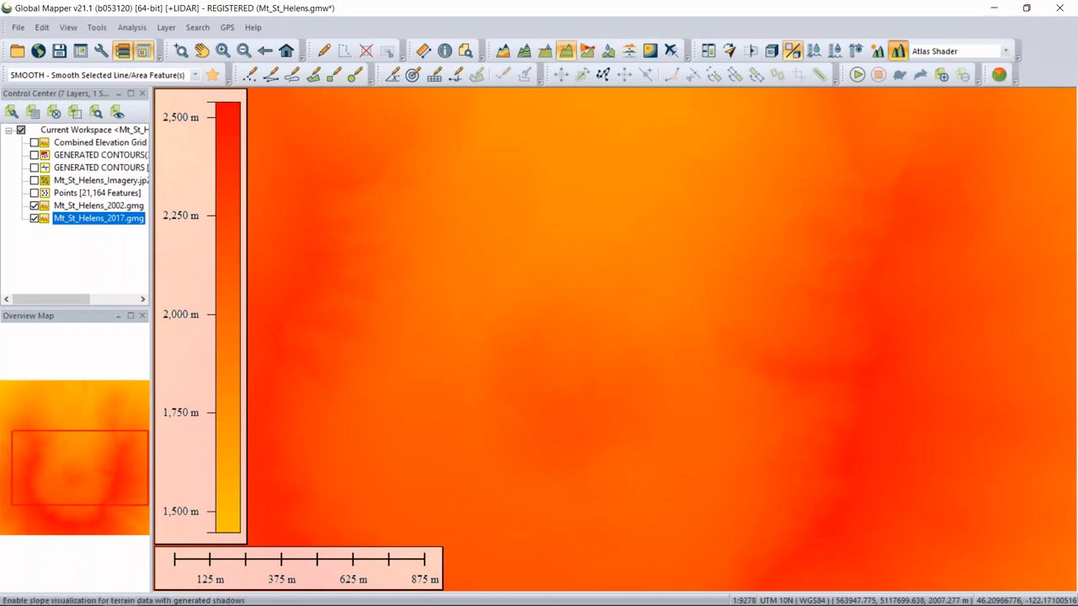
{"action": "left_click", "coordinate": [897, 51]}
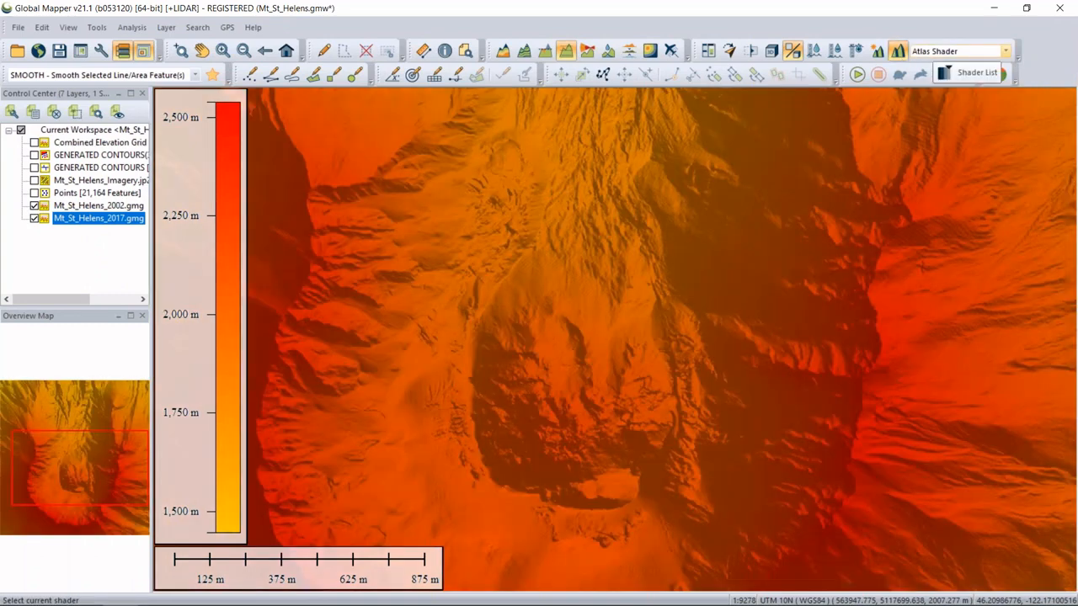
- Try the Global Shader and the Daylight Shader on the terrain, and display the Mt_St_Helens_Imagery.jp2 layer over it
{"action": "left_click", "coordinate": [1006, 51]}
{"action": "left_click", "coordinate": [939, 98]}
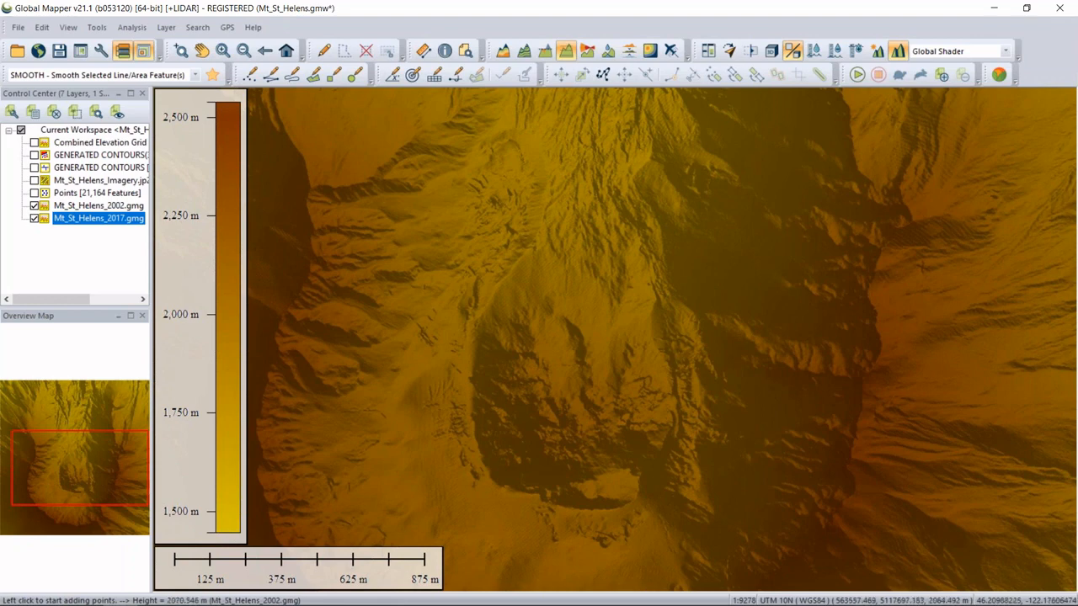
{"action": "left_click", "coordinate": [960, 51]}
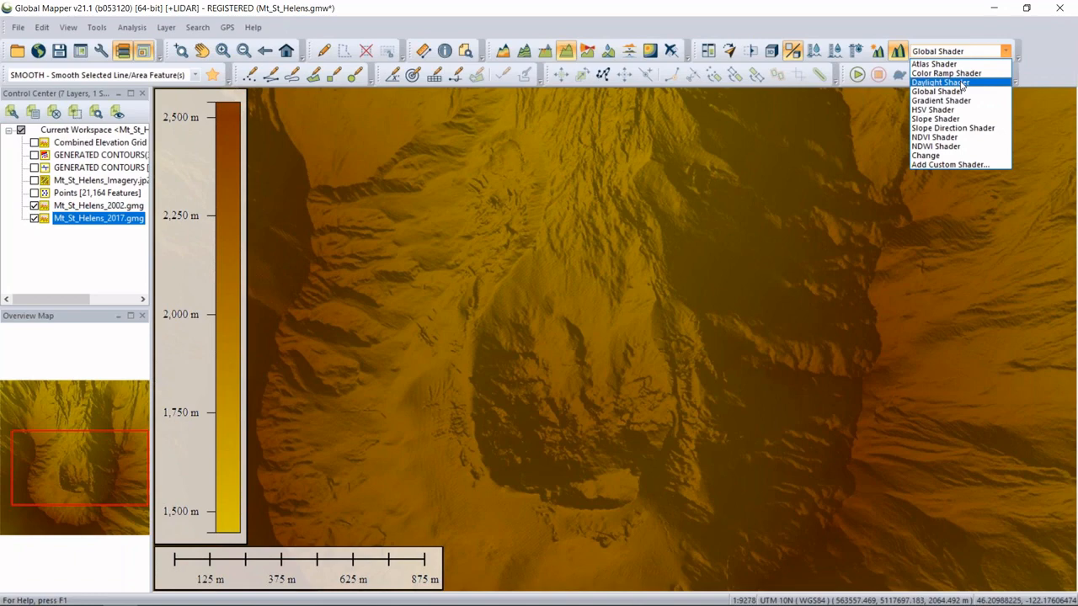
{"action": "left_click", "coordinate": [963, 82]}
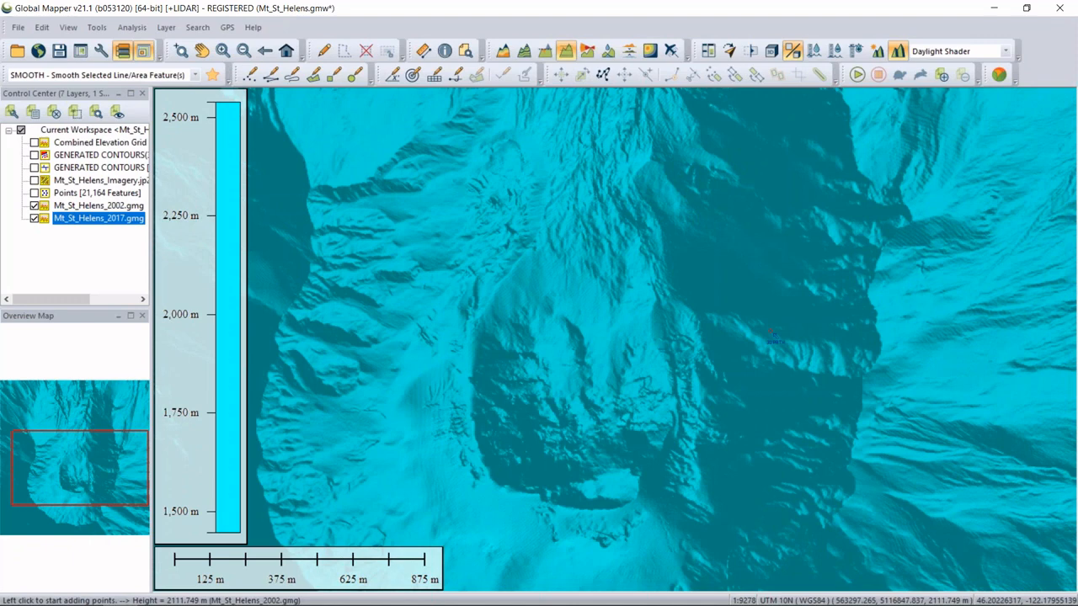
{"action": "left_click", "coordinate": [34, 180]}
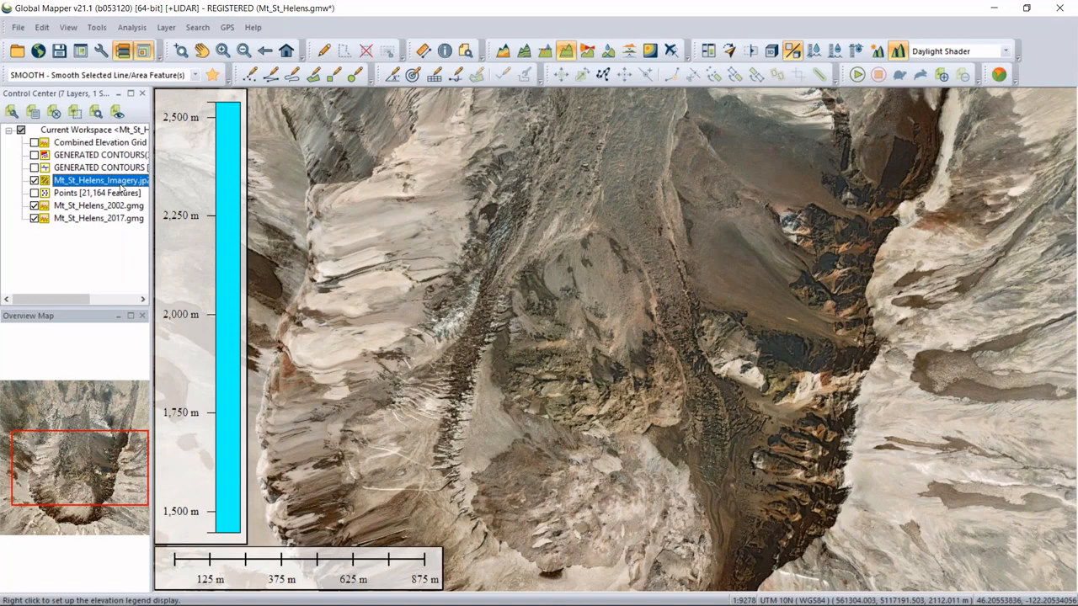
{"action": "double_click", "coordinate": [122, 187]}
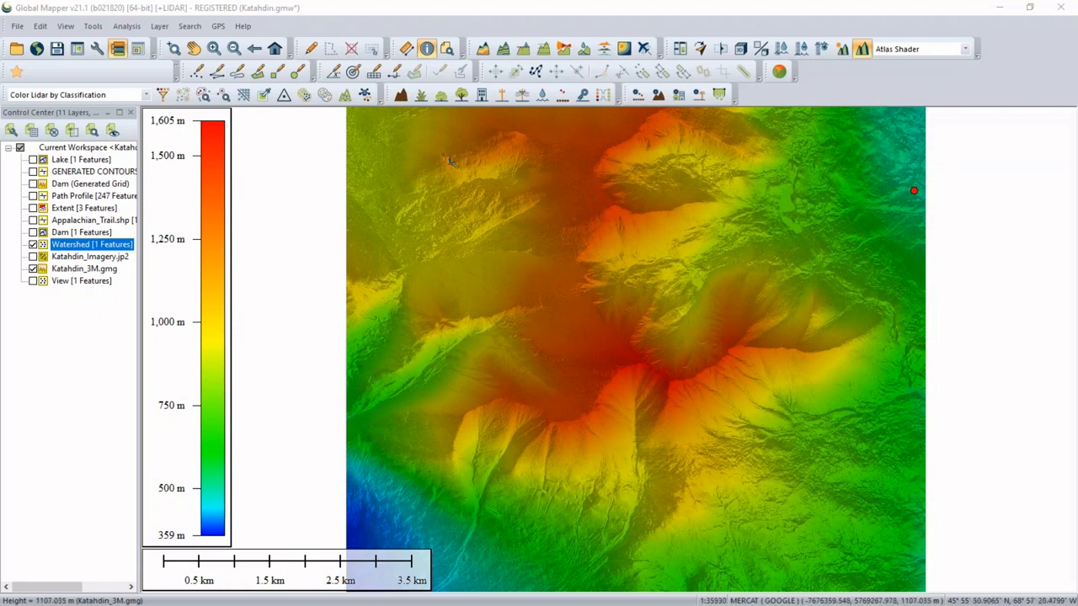
- In the Katahdin workspace, select the Watershed layer's point for watershed generation and set the X and Y resolution to 5 meters
{"action": "left_click", "coordinate": [309, 50]}
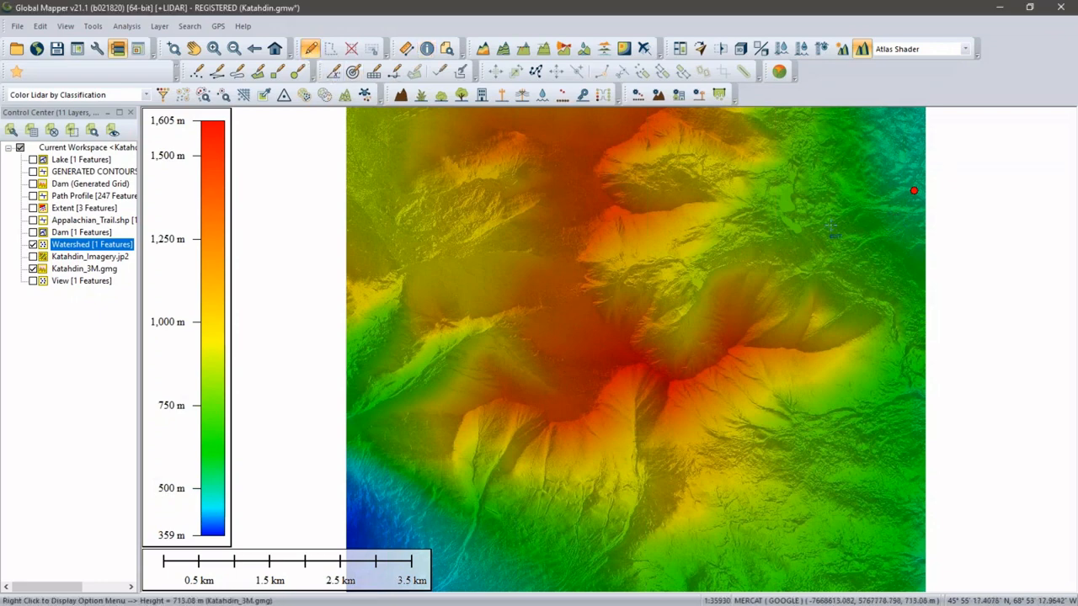
{"action": "left_click", "coordinate": [914, 191]}
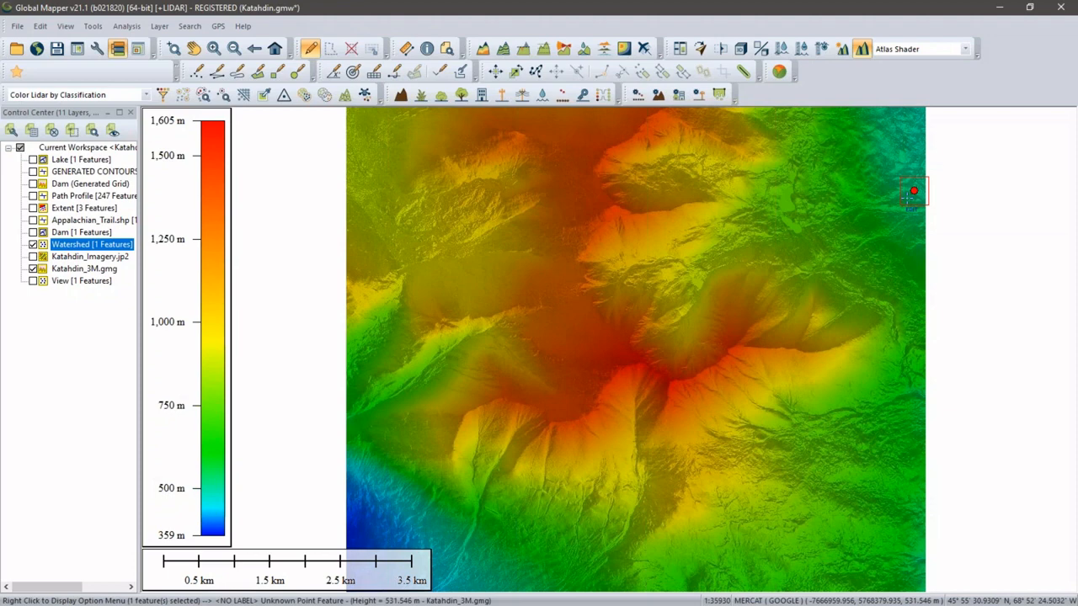
{"action": "left_click", "coordinate": [585, 49]}
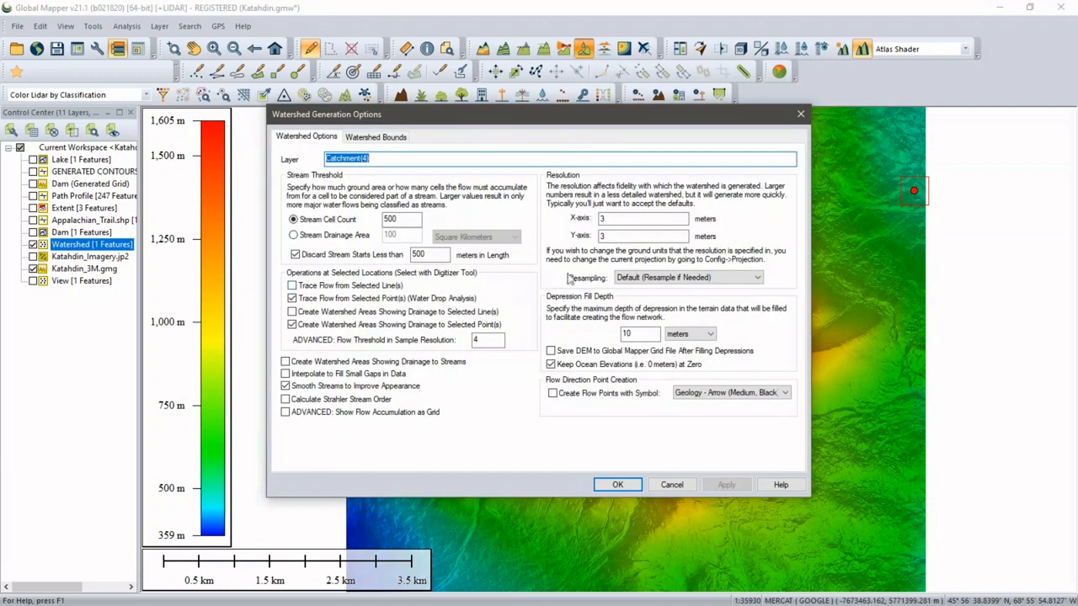
{"action": "double_click", "coordinate": [600, 219]}
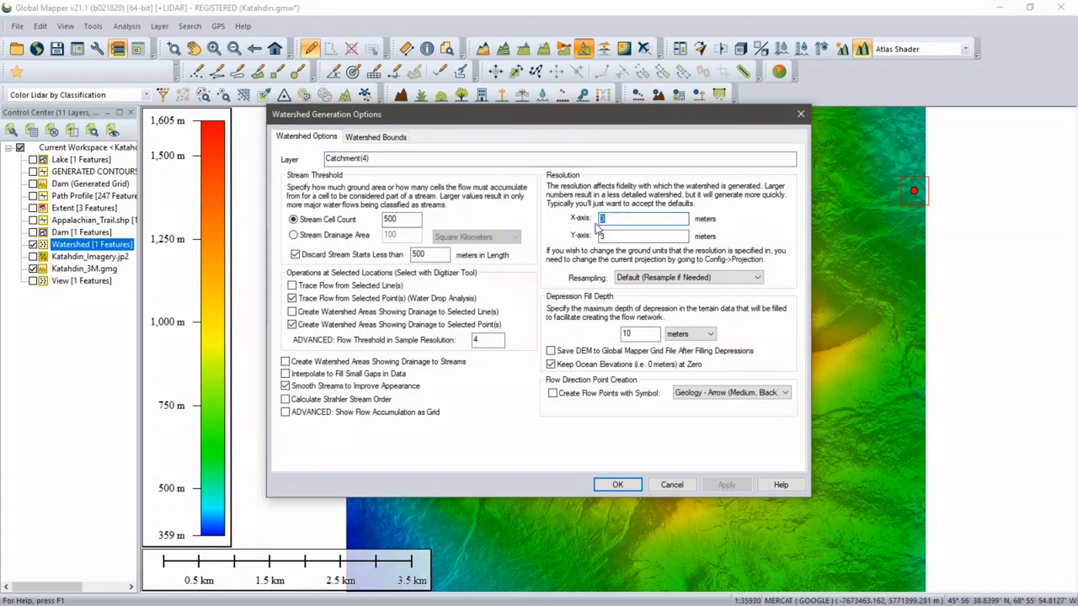
{"action": "type", "text": "5"}
{"action": "type", "text": "5"}
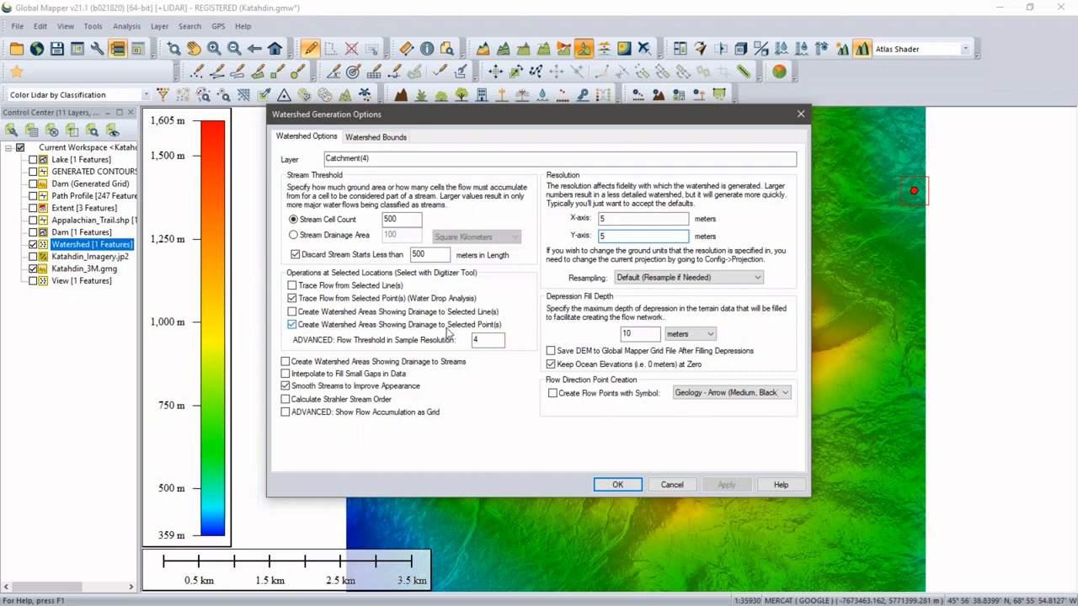
- Turn off tracing flow from selected points and generate the Catchment(4) streams and drainage area for all loaded data
{"action": "left_click", "coordinate": [292, 299]}
{"action": "left_click", "coordinate": [382, 139]}
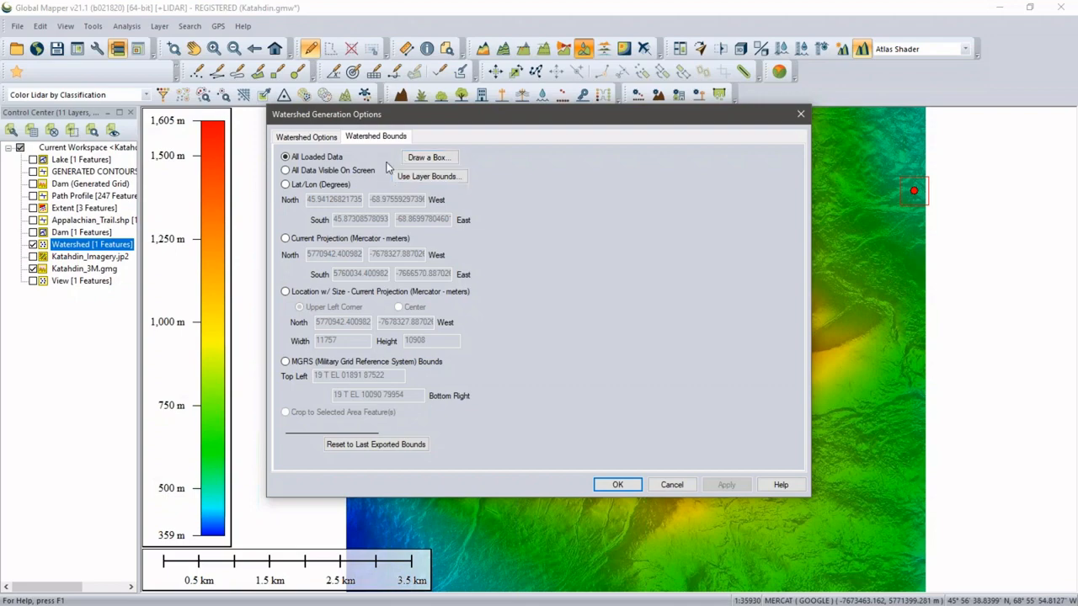
{"action": "left_click", "coordinate": [313, 137]}
{"action": "left_click_drag", "start_coordinate": [414, 120], "coordinate": [403, 70]}
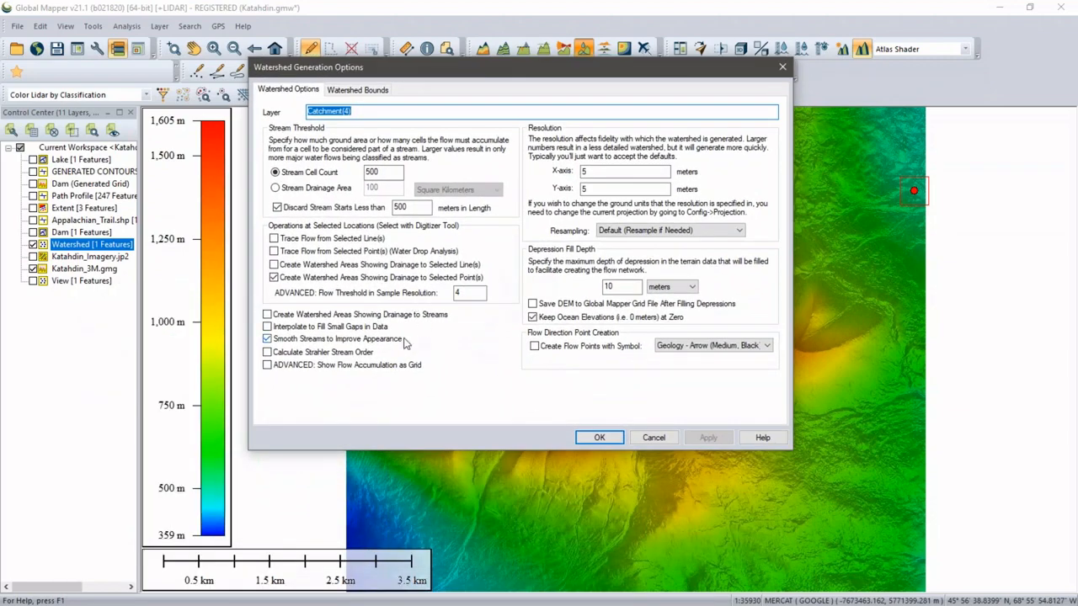
{"action": "left_click", "coordinate": [595, 438]}
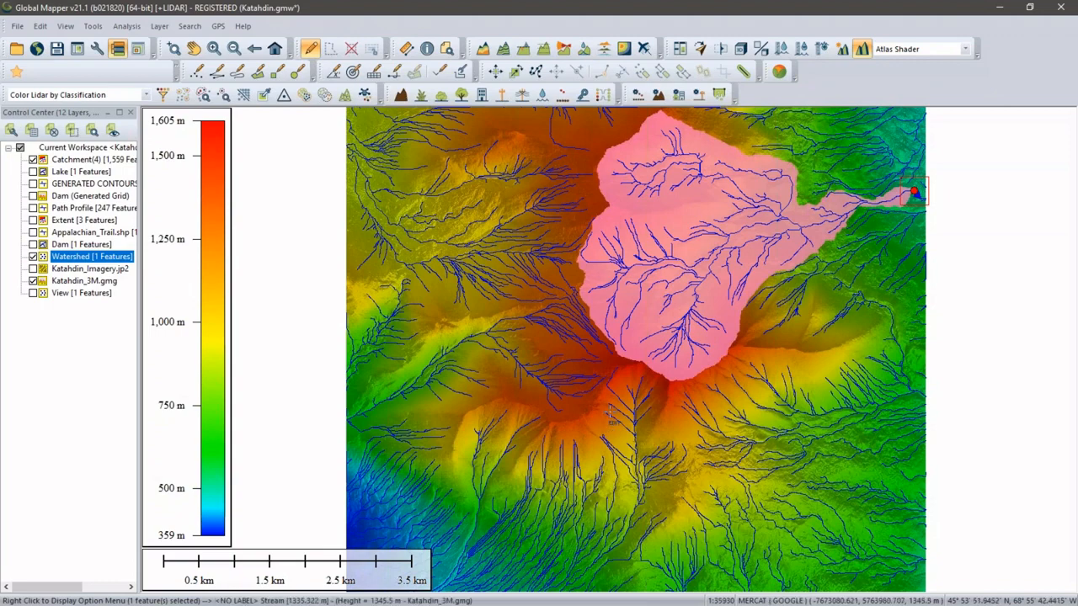
{"action": "left_click_drag", "start_coordinate": [829, 270], "coordinate": [726, 320]}
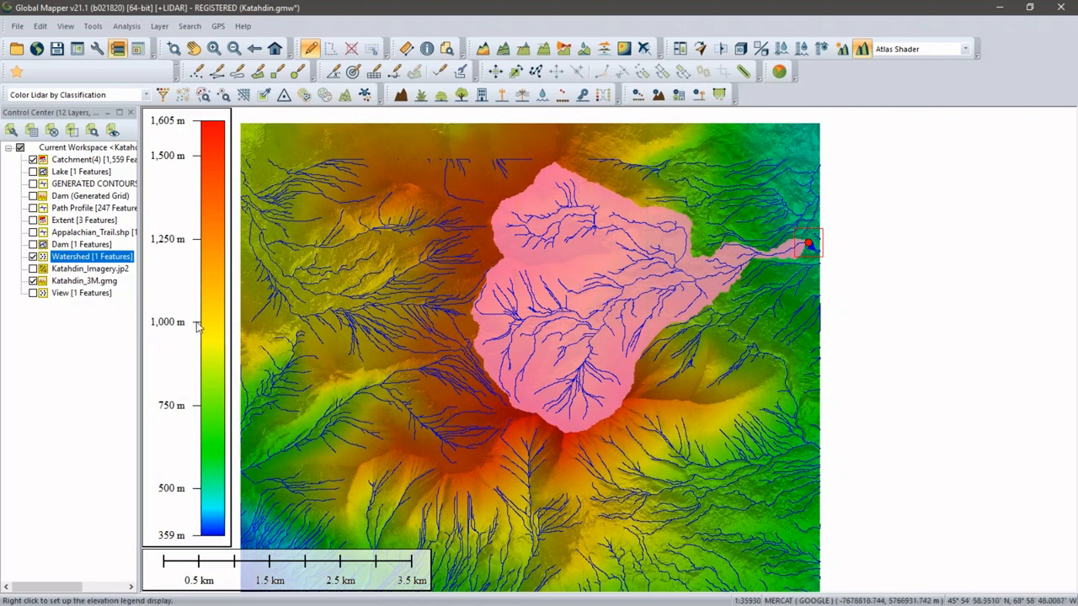
{"action": "right_click", "coordinate": [65, 263]}
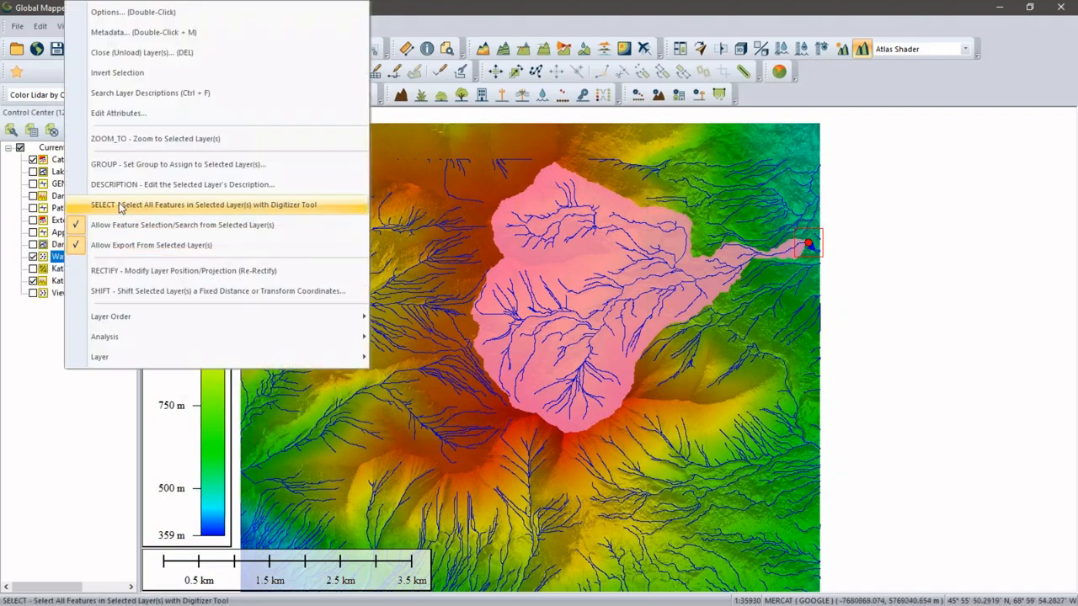
{"action": "mouse_move", "coordinate": [153, 356]}
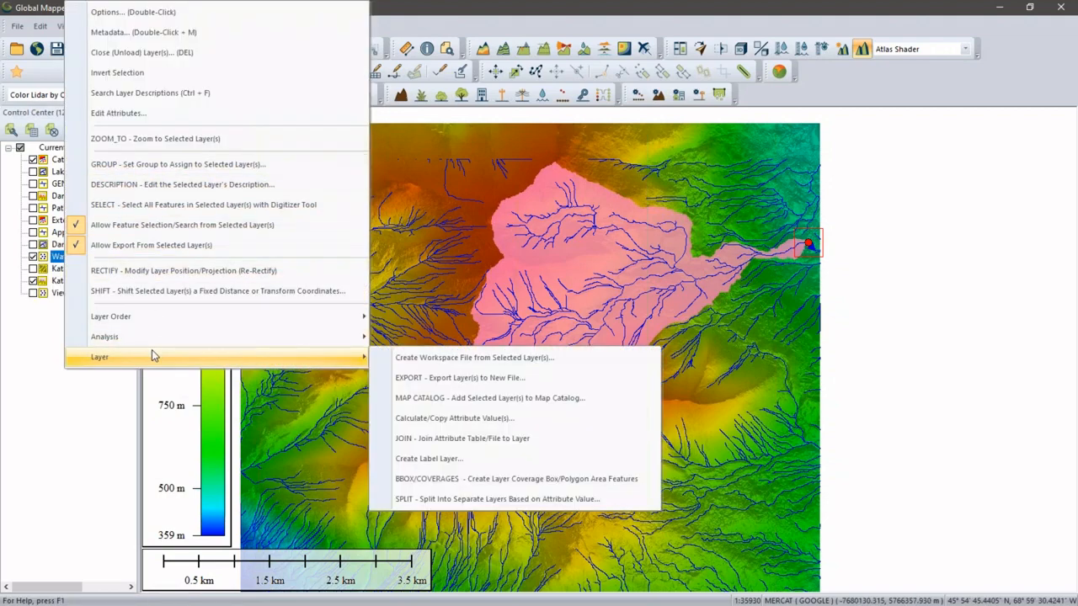
{"action": "left_click", "coordinate": [78, 384]}
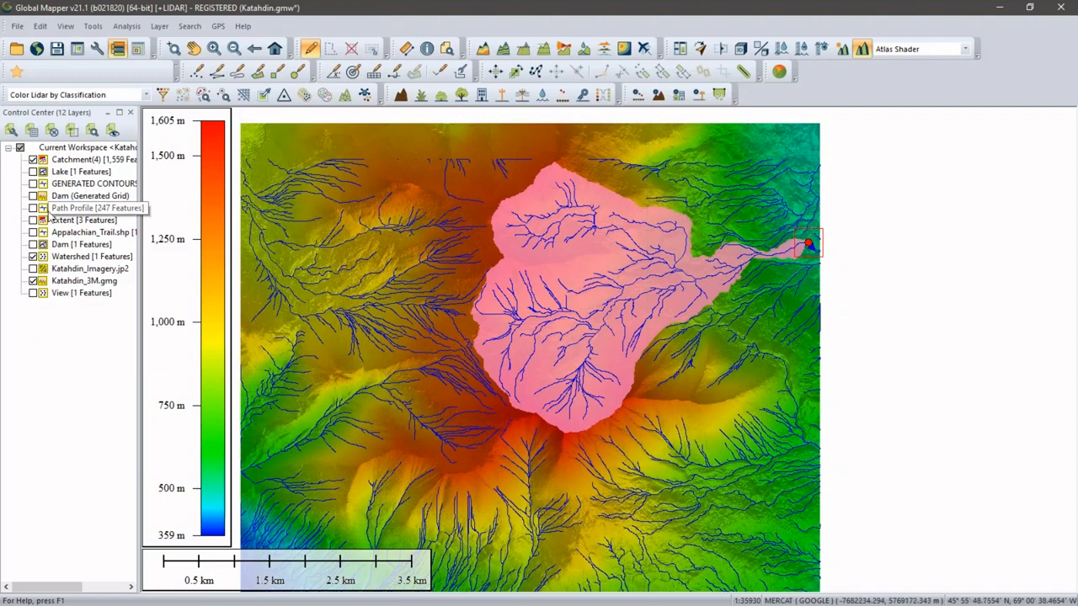
- Split the Catchment(4) layer into separate sub-layers based on the <Feature Description> attribute, keeping the original layer name as prefix
{"action": "right_click", "coordinate": [66, 162]}
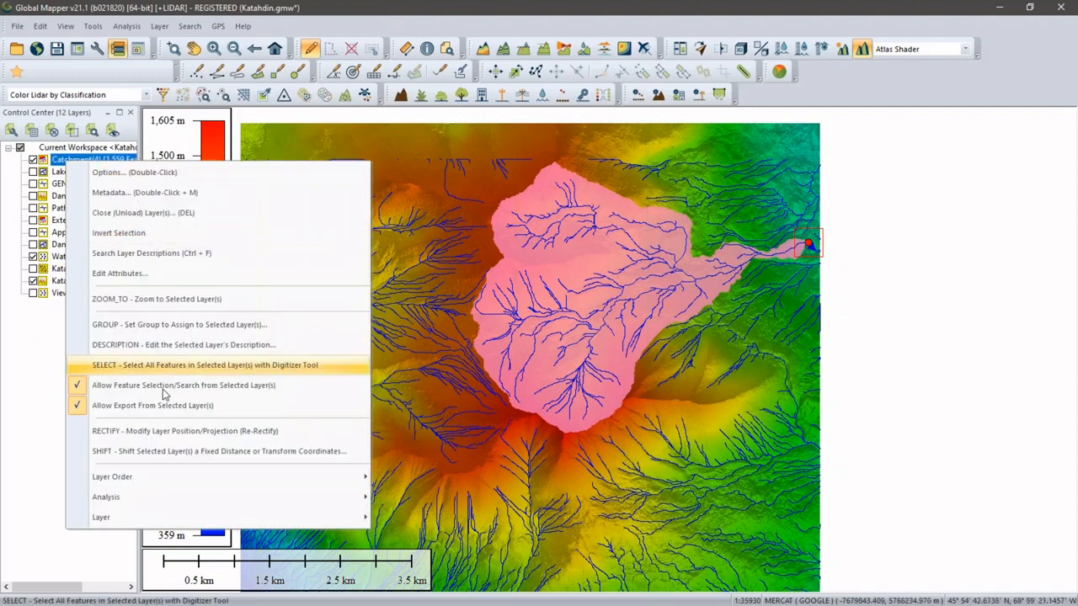
{"action": "mouse_move", "coordinate": [157, 522]}
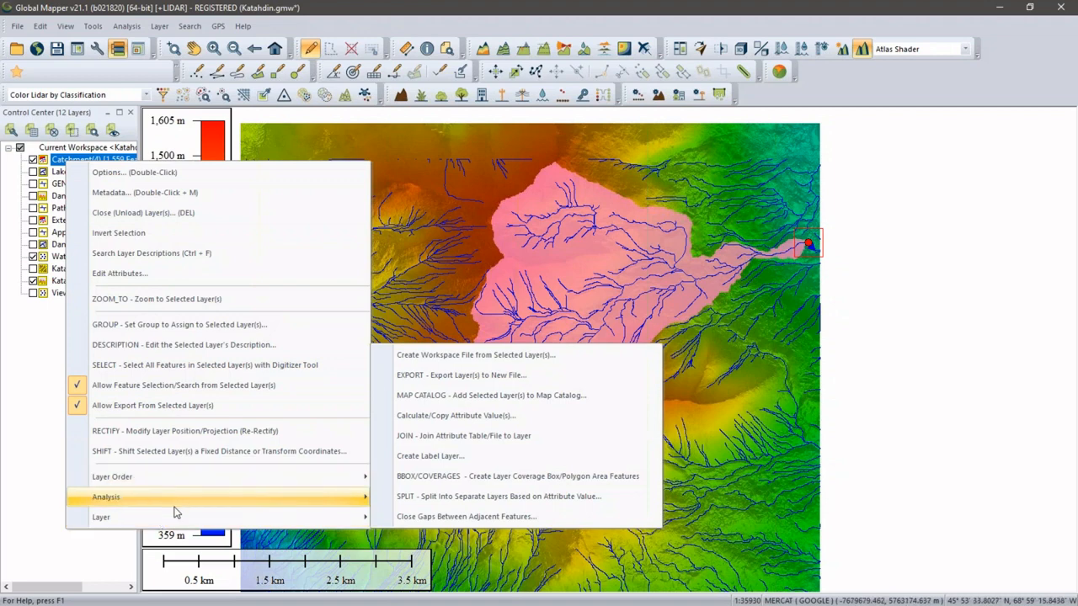
{"action": "left_click", "coordinate": [428, 499]}
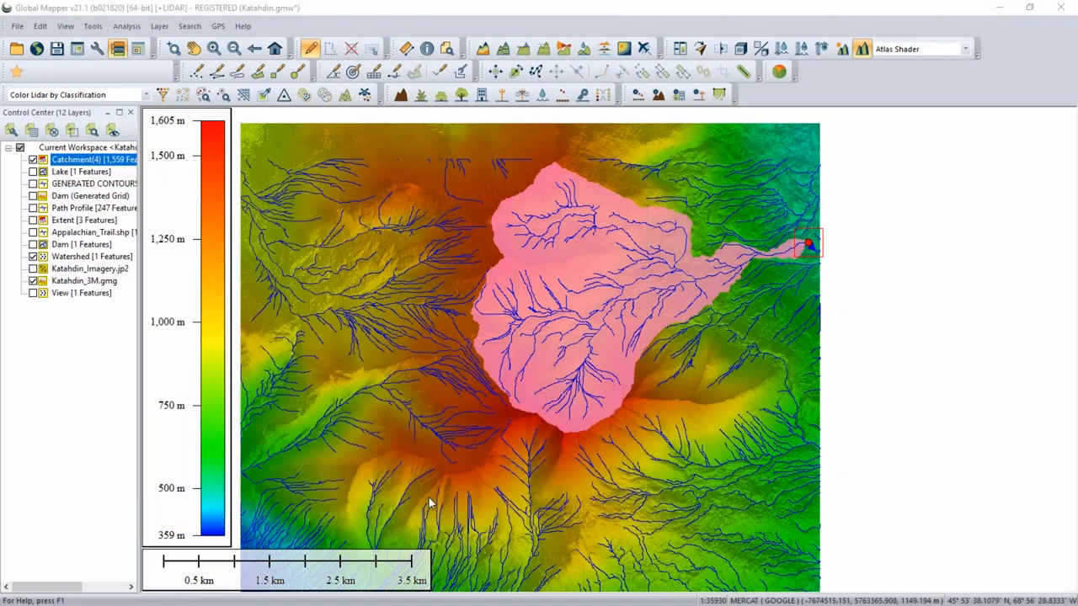
{"action": "left_click", "coordinate": [506, 401]}
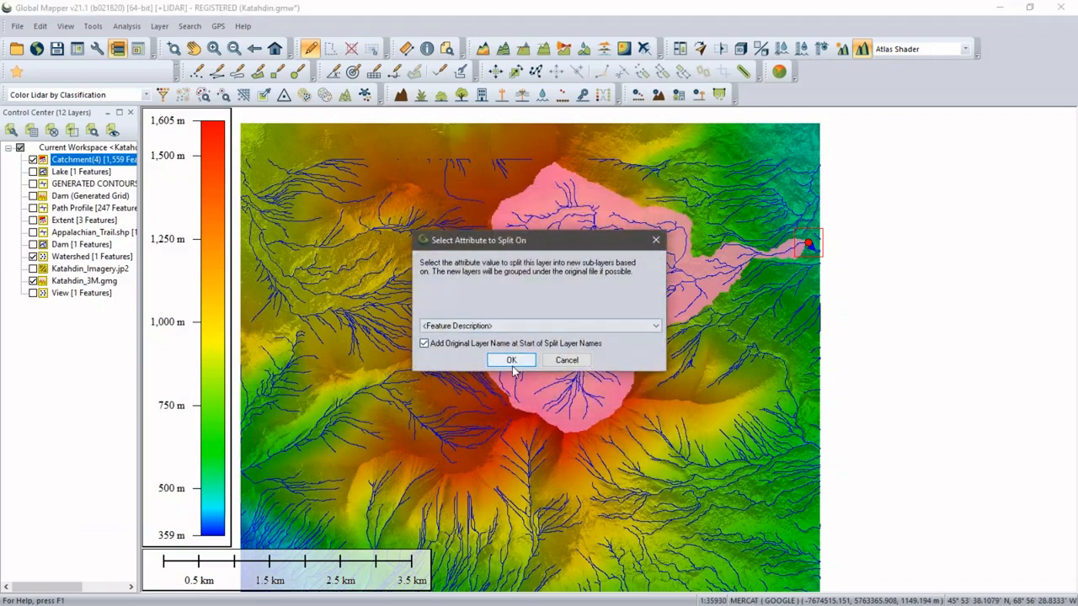
{"action": "left_click", "coordinate": [513, 361]}
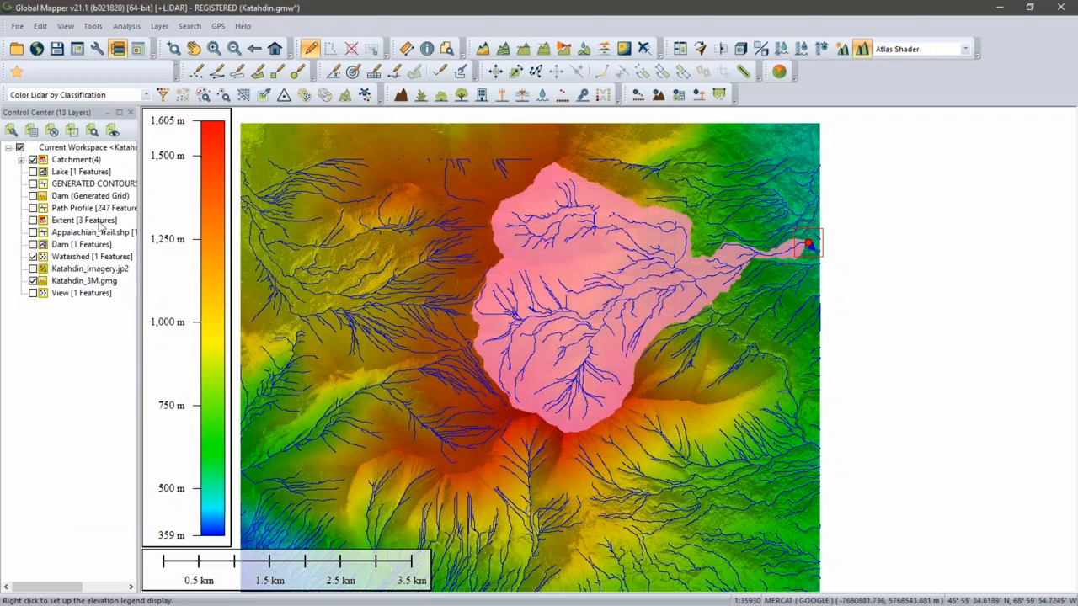
- Expand the Catchment(4) group and hide its streams sub-layer, keeping the watershed area displayed
{"action": "left_click", "coordinate": [21, 159]}
{"action": "left_click", "coordinate": [47, 171]}
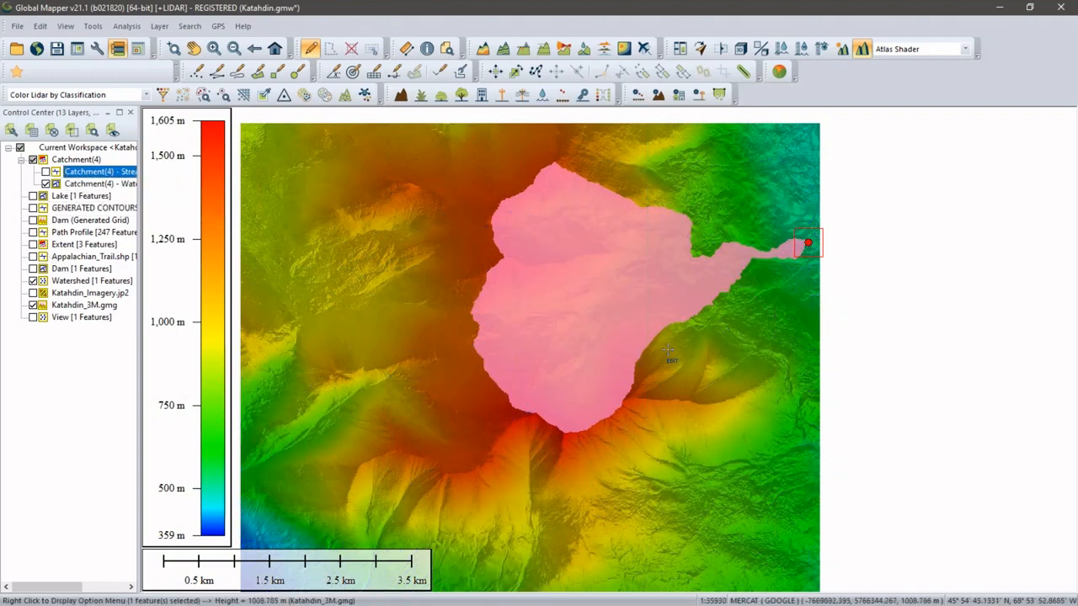
{"action": "left_click_drag", "start_coordinate": [652, 358], "coordinate": [532, 402]}
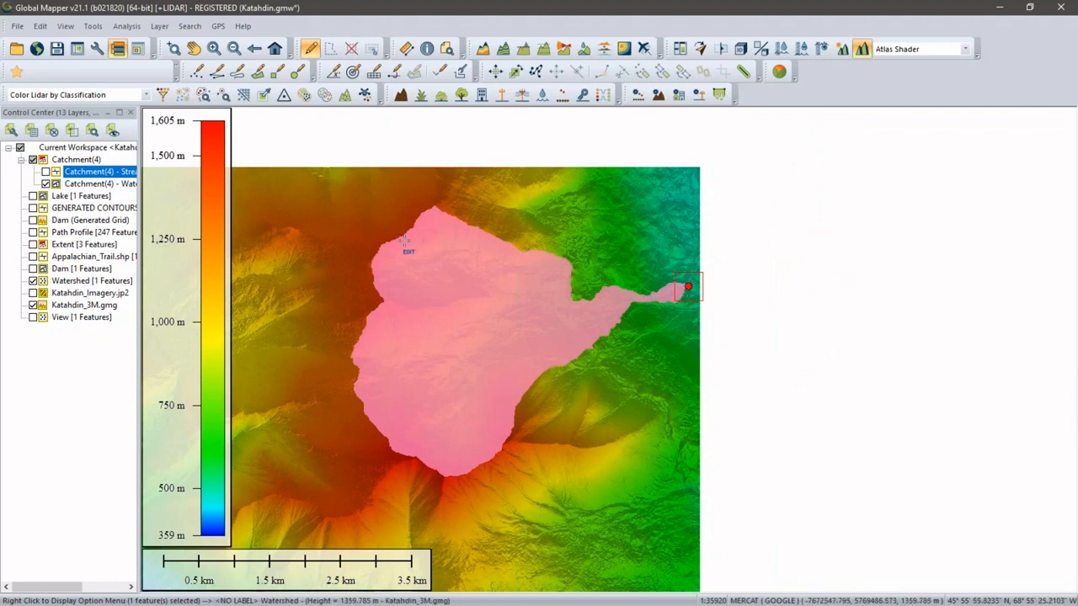
- Examine the watershed area draped over the Katahdin terrain in the 3D Viewer from several angles, and close the viewer
{"action": "left_click", "coordinate": [741, 48]}
{"action": "mouse_move", "coordinate": [545, 405]}
{"action": "left_mouse_down"}
{"action": "mouse_move", "coordinate": [434, 487]}
{"action": "mouse_move", "coordinate": [482, 378]}
{"action": "left_mouse_up"}
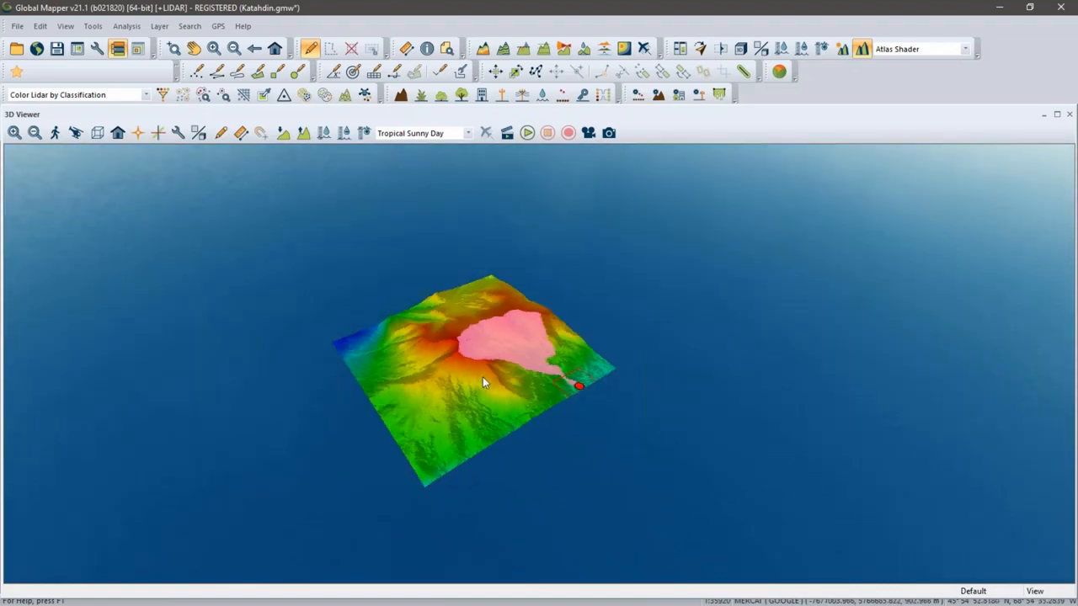
{"action": "scroll", "coordinate": [524, 349], "scroll_direction": "up", "scroll_amount": 3}
{"action": "scroll", "coordinate": [524, 349], "scroll_direction": "up", "scroll_amount": 6}
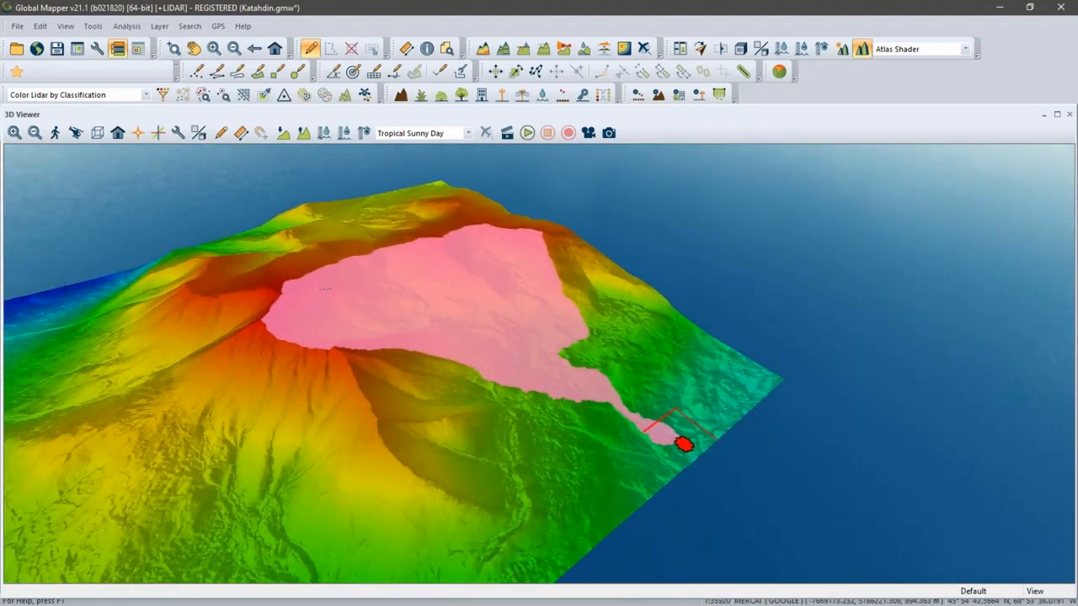
{"action": "left_click_drag", "start_coordinate": [551, 412], "coordinate": [350, 319]}
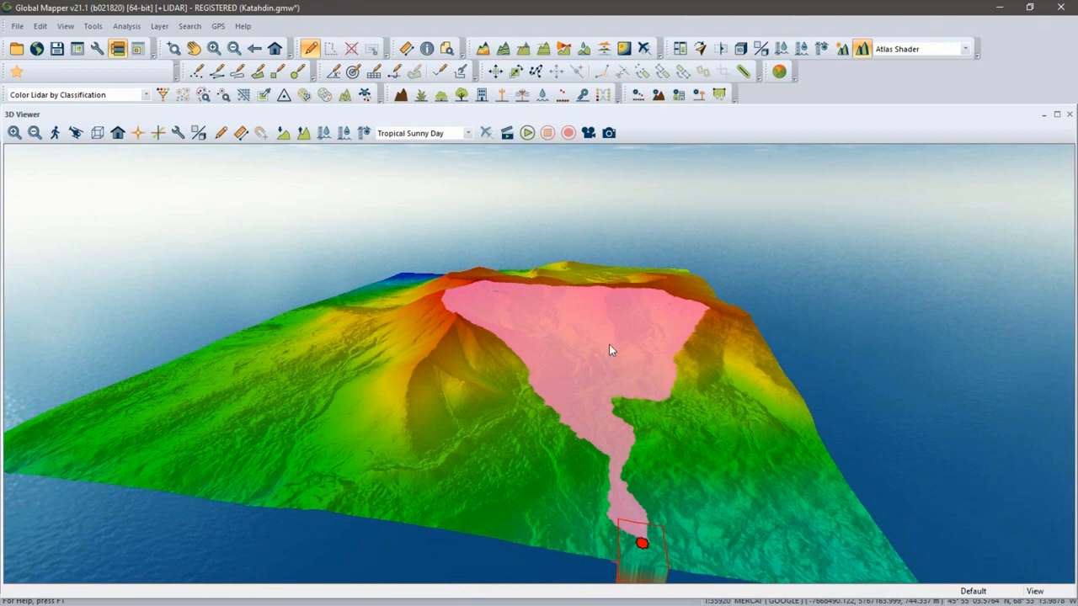
{"action": "left_click", "coordinate": [1069, 113]}
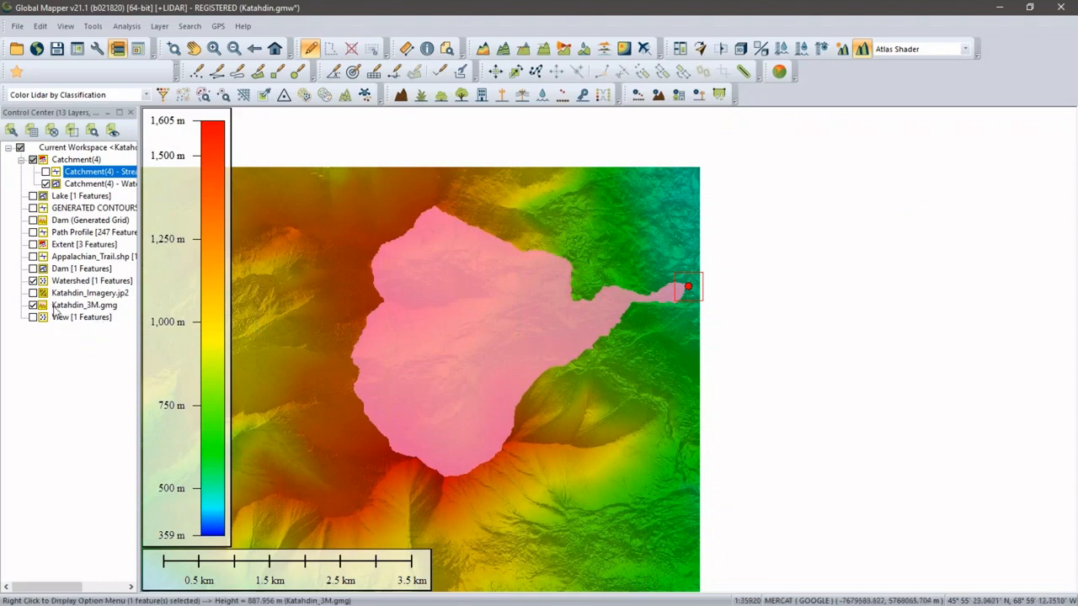
- Hide the whole Catchment(4) group and the Watershed layer, and display the View layer
{"action": "left_click", "coordinate": [33, 160]}
{"action": "left_click", "coordinate": [33, 160]}
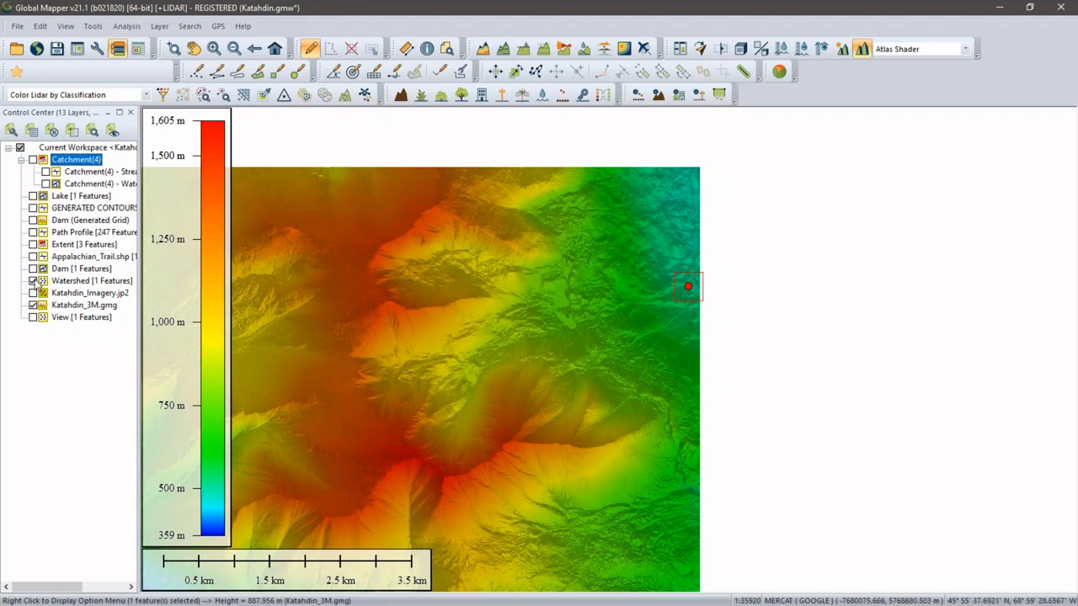
{"action": "left_click", "coordinate": [33, 281]}
{"action": "left_click", "coordinate": [33, 317]}
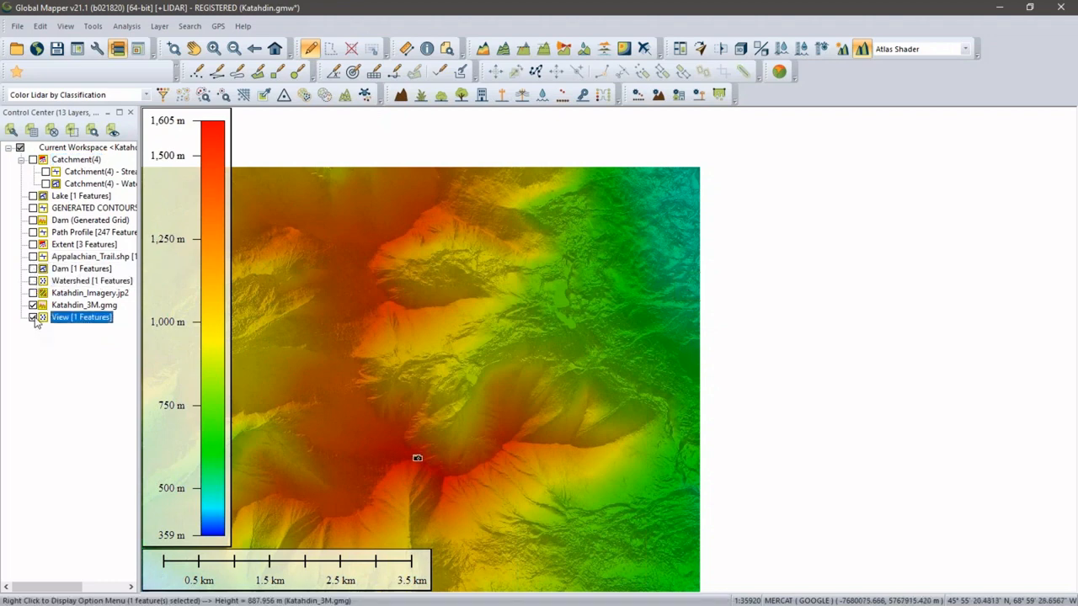
- Select the View layer's camera point on the summit and display the Appalachian_Trail.shp layer
{"action": "left_click_drag", "start_coordinate": [438, 469], "coordinate": [559, 380]}
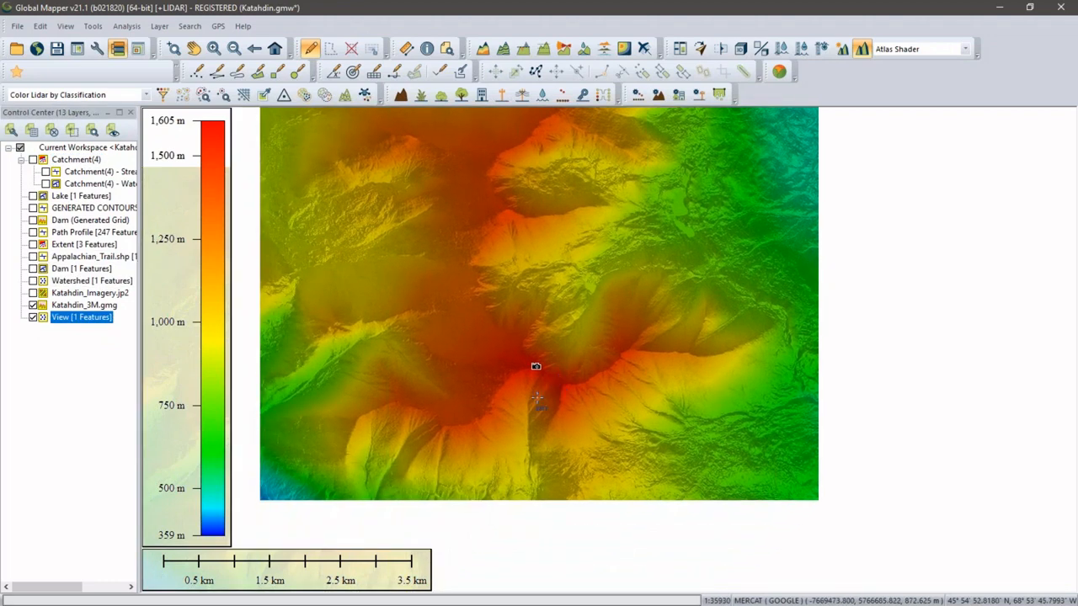
{"action": "scroll", "coordinate": [536, 396], "scroll_direction": "up", "scroll_amount": 2}
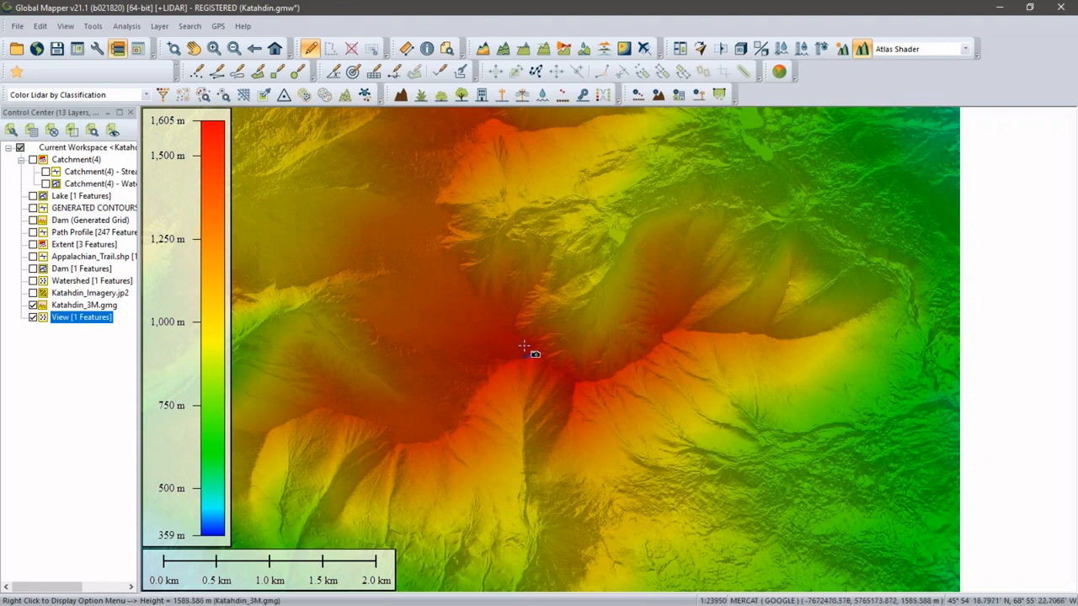
{"action": "left_click", "coordinate": [546, 366]}
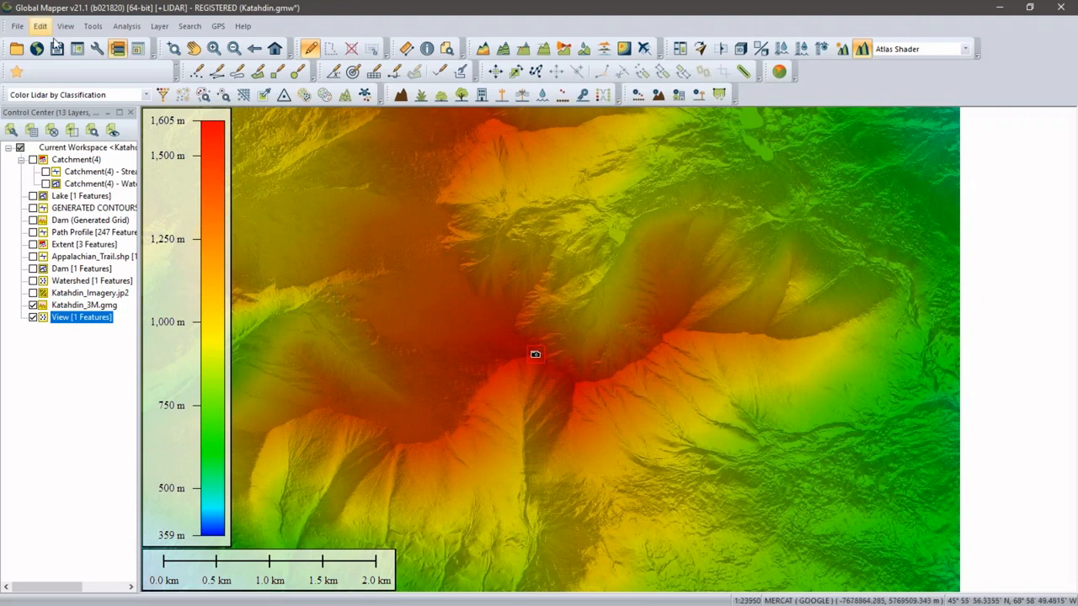
{"action": "left_click", "coordinate": [34, 256]}
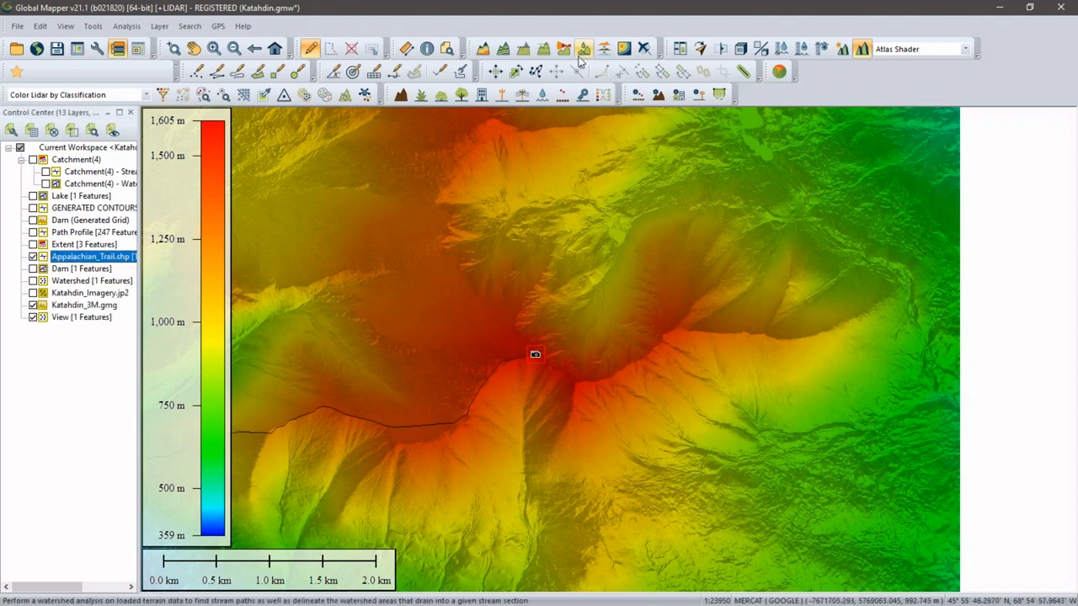
- Start a view shed analysis for the selected point and set the transmitter elevation to 5 meters above ground
{"action": "left_click", "coordinate": [569, 52]}
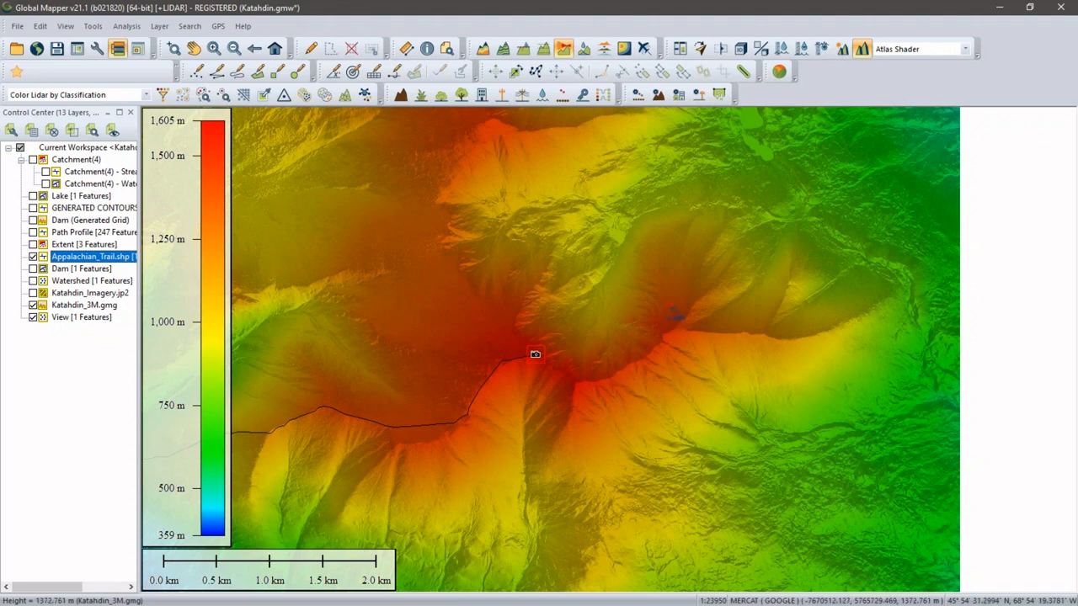
{"action": "left_click", "coordinate": [655, 280]}
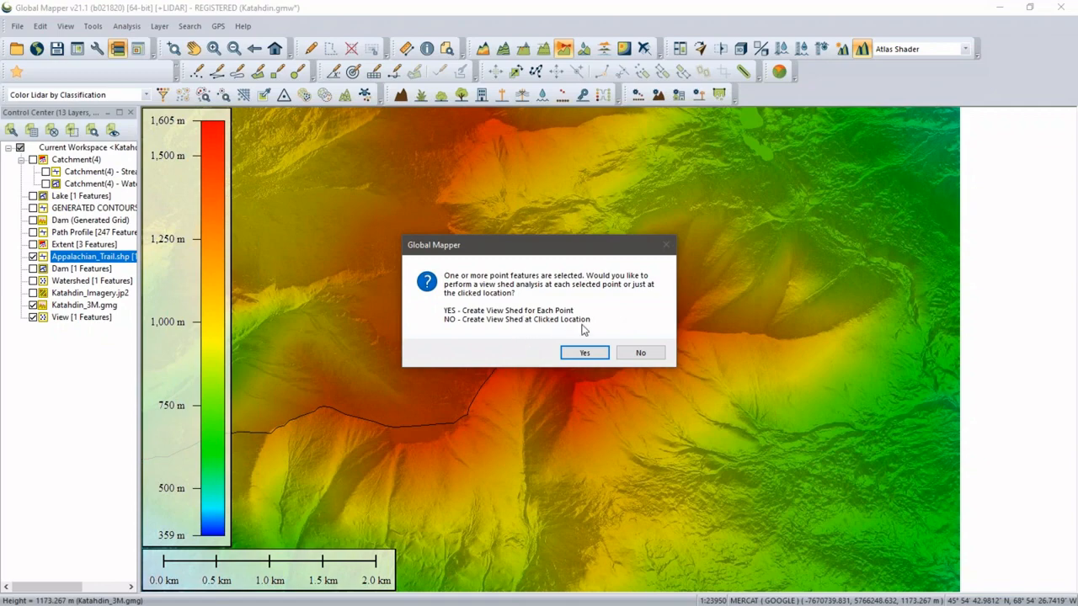
{"action": "left_click", "coordinate": [582, 353]}
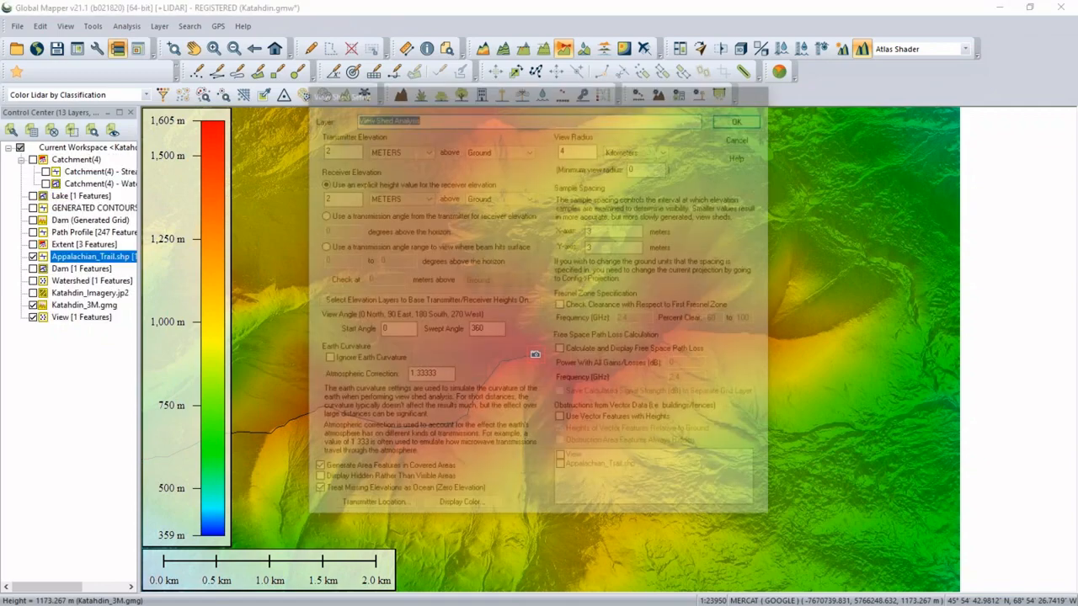
{"action": "left_click", "coordinate": [321, 148]}
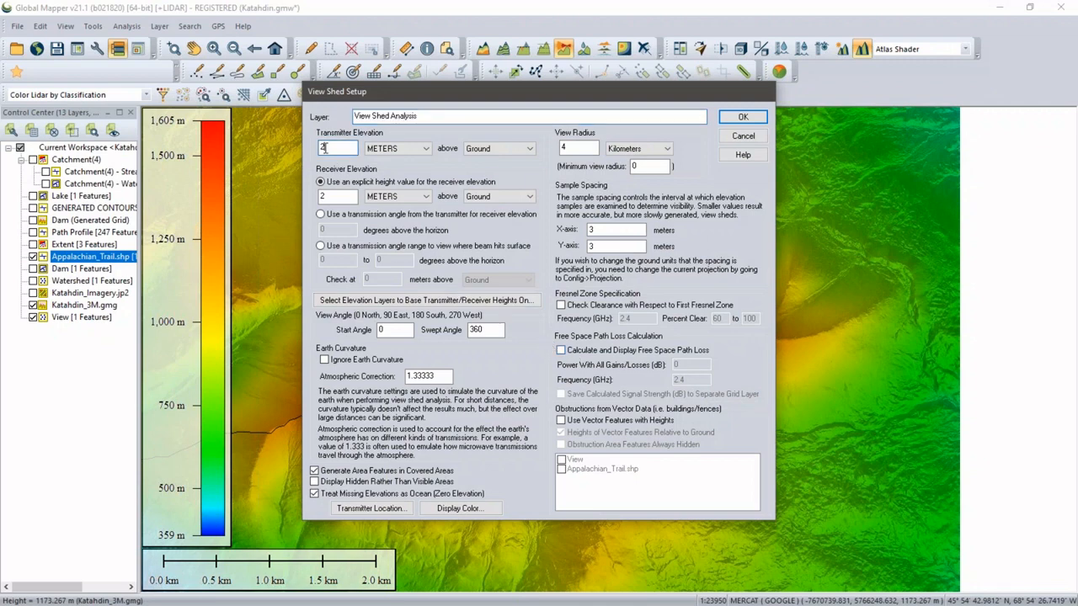
{"action": "double_click", "coordinate": [321, 147]}
{"action": "type", "text": "5"}
- Set the view shed sample spacing to 5 meters on the X and Y axes and generate the view shed
{"action": "double_click", "coordinate": [590, 230]}
{"action": "type", "text": "5"}
{"action": "double_click", "coordinate": [599, 246]}
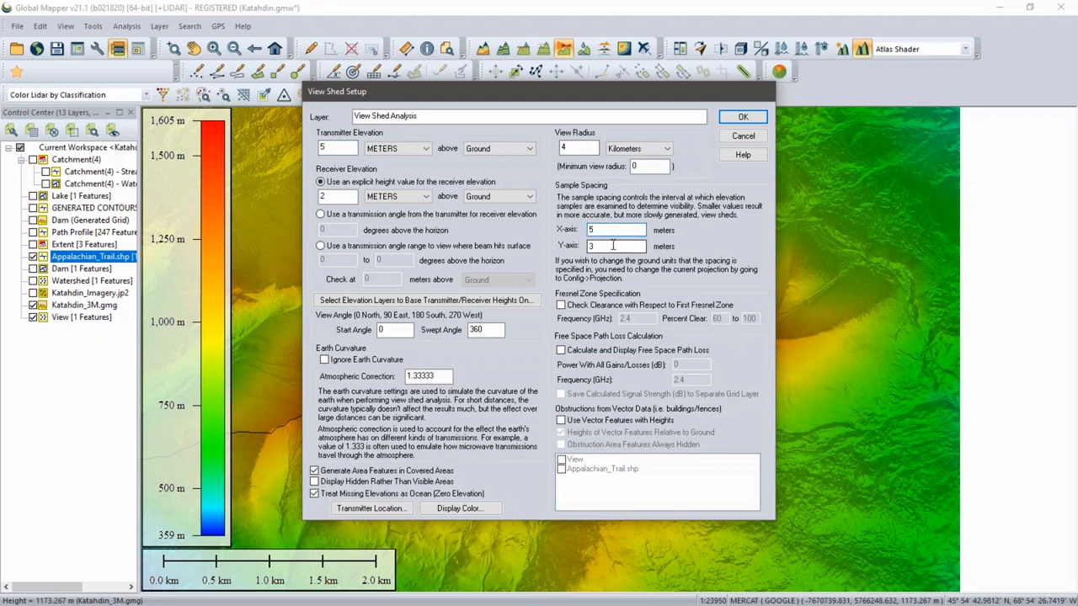
{"action": "type", "text": "5"}
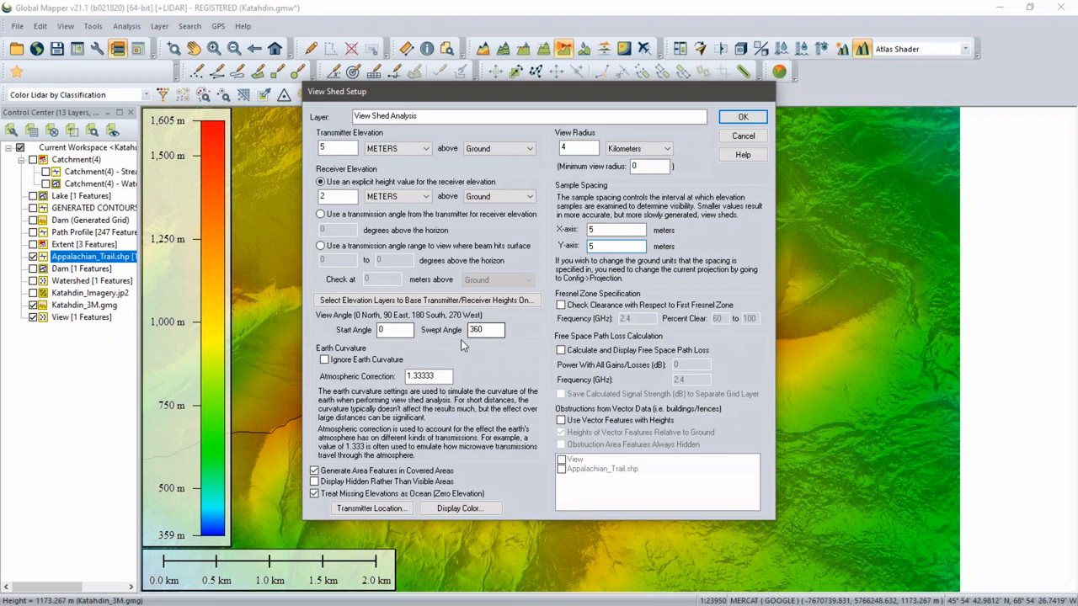
{"action": "left_click", "coordinate": [740, 118]}
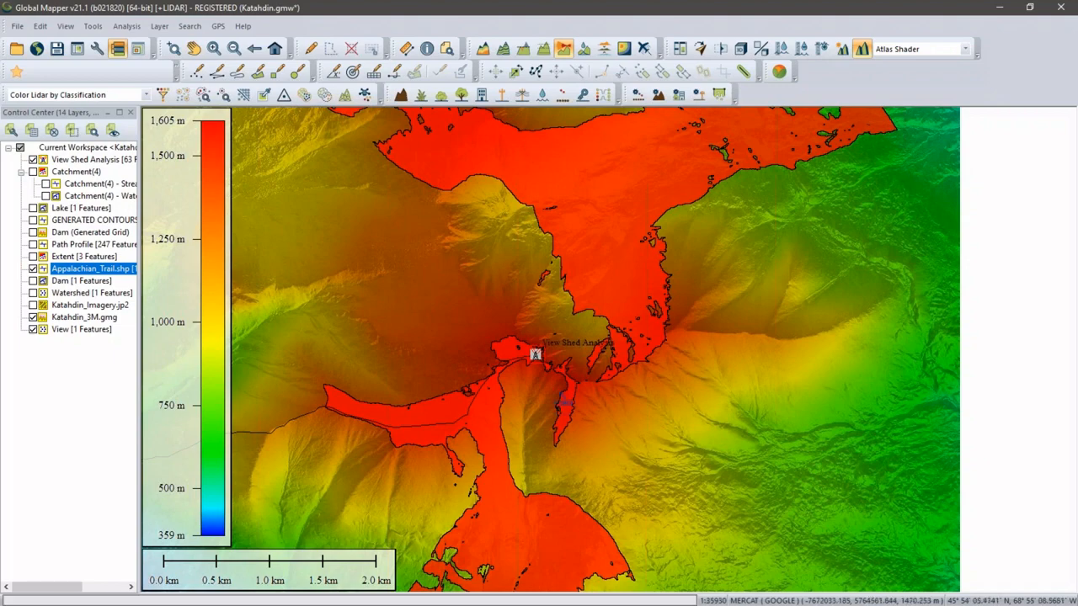
- Examine the extent of the view shed and check the feature information at the summit view point
{"action": "scroll", "coordinate": [553, 390], "scroll_direction": "down", "scroll_amount": 1}
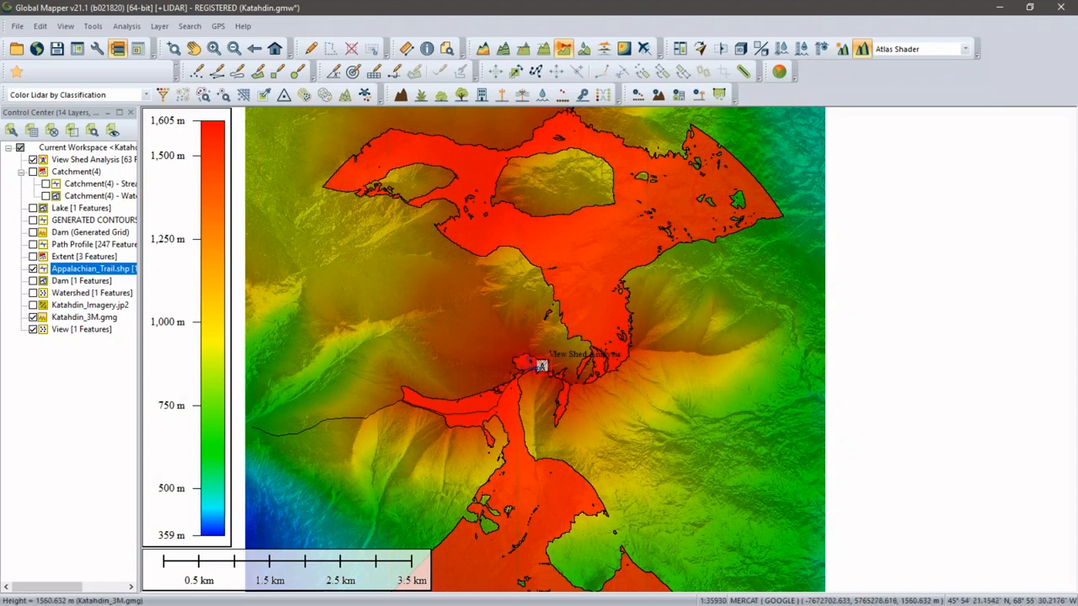
{"action": "scroll", "coordinate": [541, 365], "scroll_direction": "up", "scroll_amount": 1}
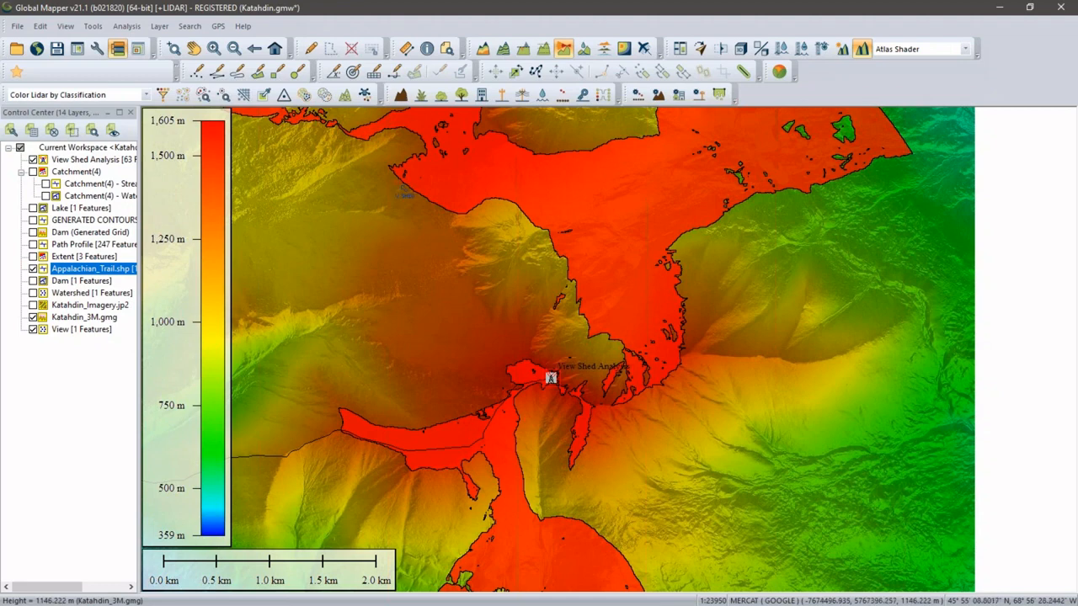
{"action": "left_click", "coordinate": [429, 49]}
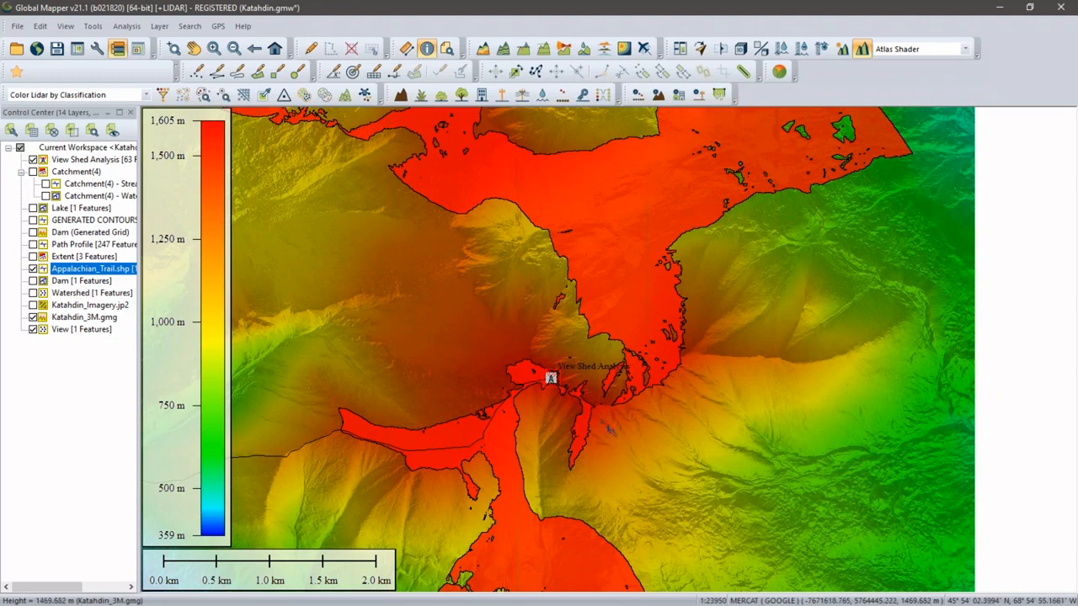
{"action": "left_click", "coordinate": [551, 379]}
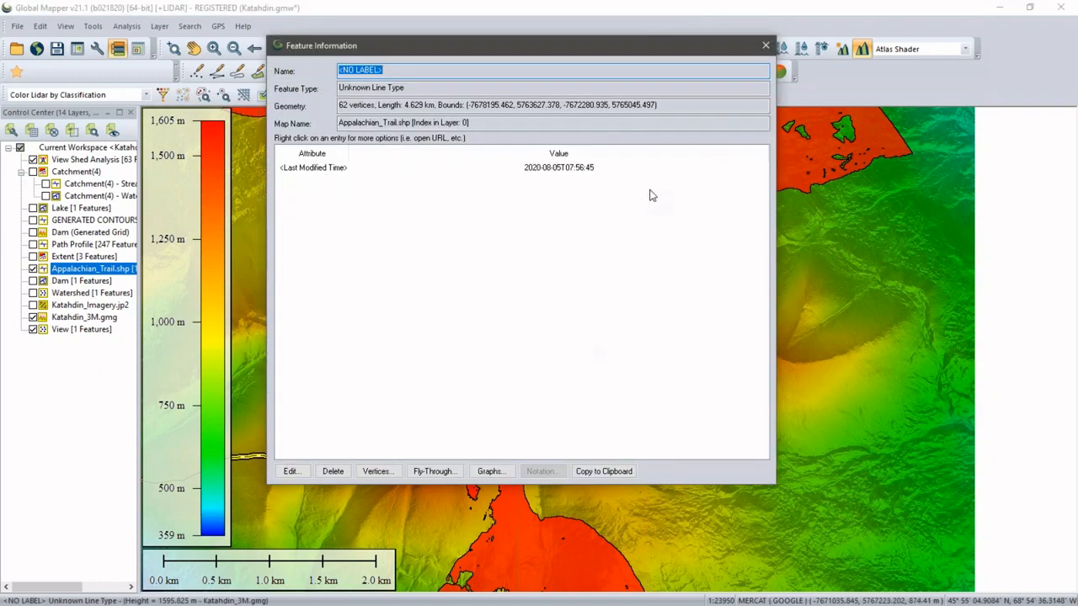
{"action": "left_click", "coordinate": [766, 46]}
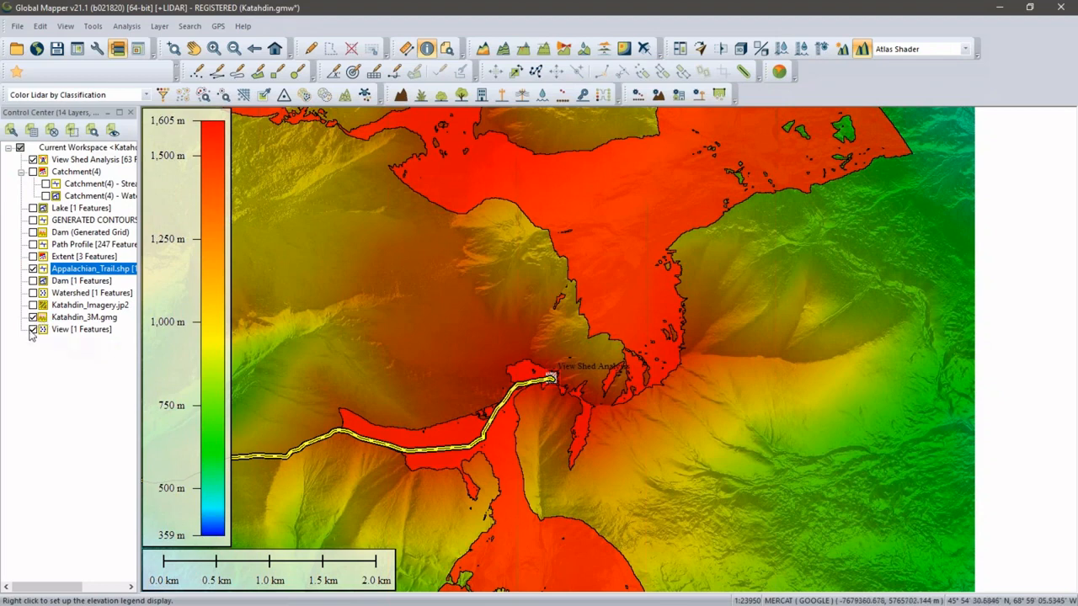
- Hide the View Shed Analysis and Appalachian_Trail.shp layers, leaving the View camera point displayed over the Katahdin_3M.gmg terrain
{"action": "left_click", "coordinate": [34, 159]}
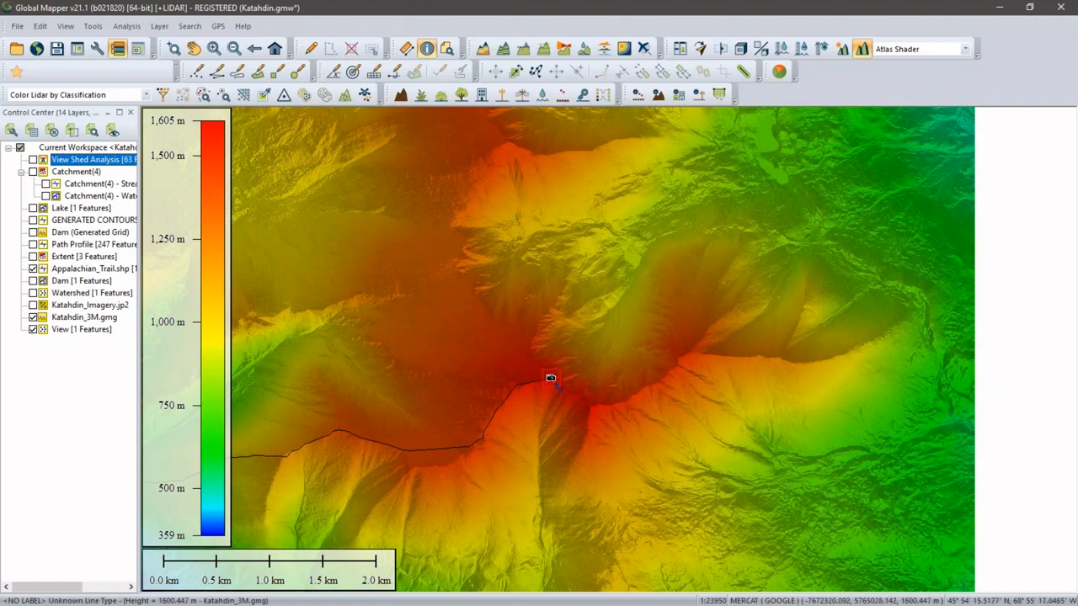
{"action": "left_click", "coordinate": [551, 378]}
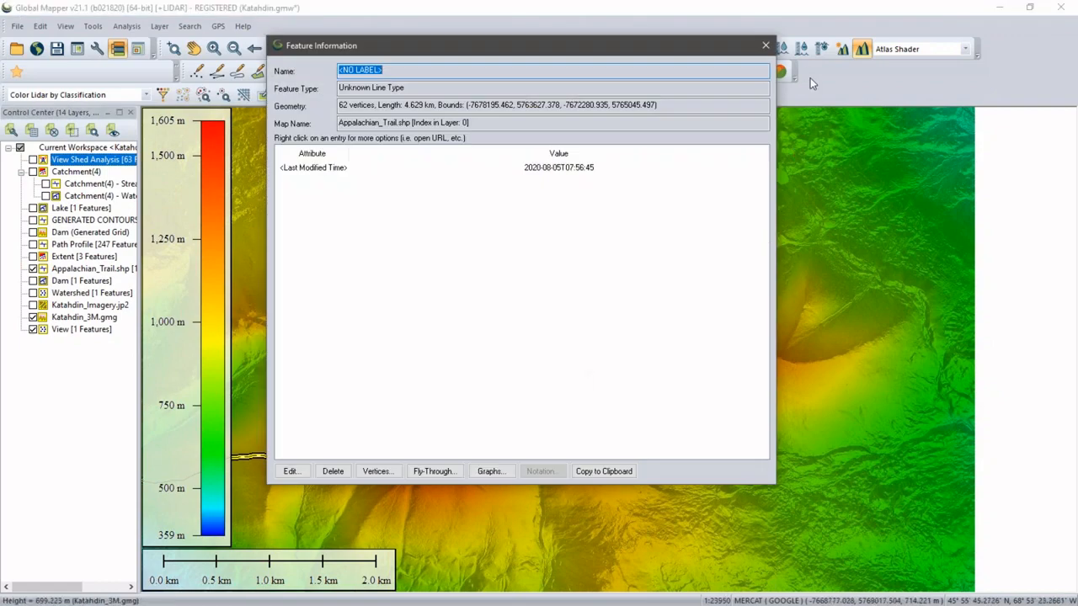
{"action": "left_click", "coordinate": [766, 45]}
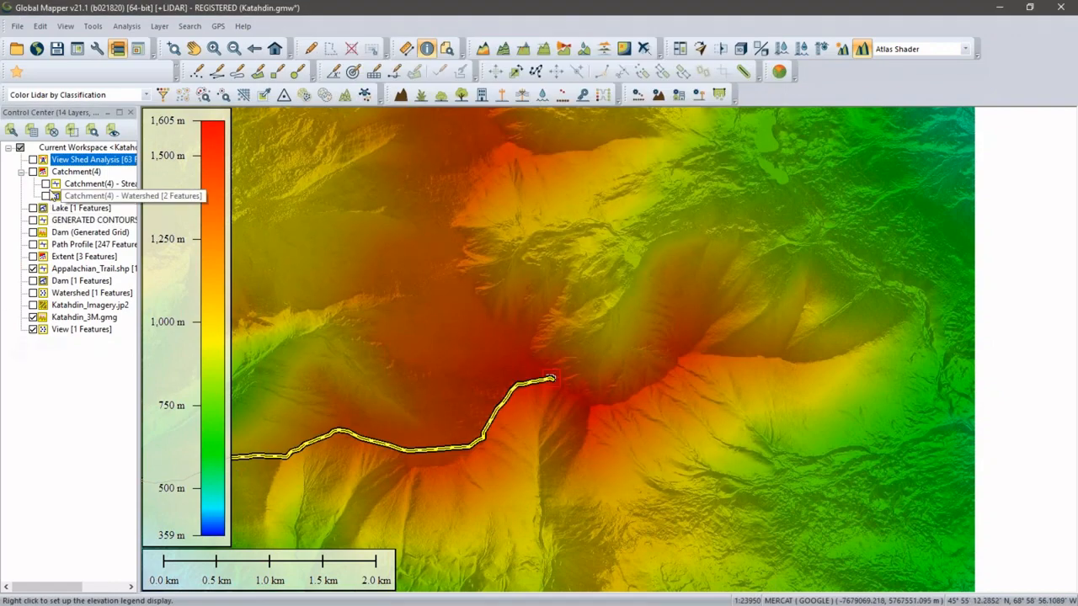
{"action": "left_click", "coordinate": [33, 268]}
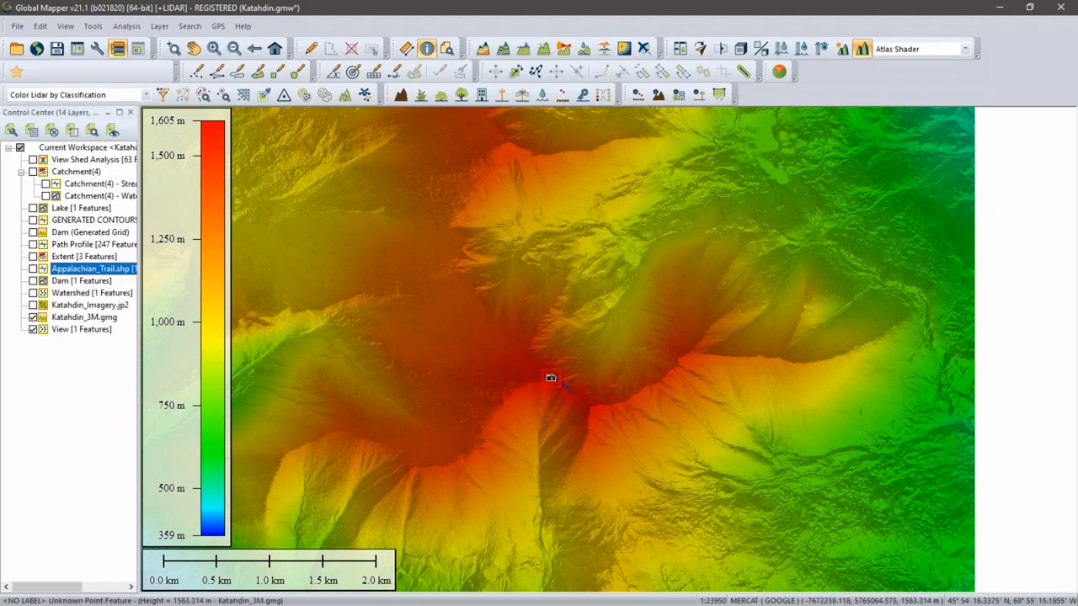
- Query the summit camera point, open its View attribute link as an internet URL, and enlarge the browser window to full screen
{"action": "left_click", "coordinate": [551, 379]}
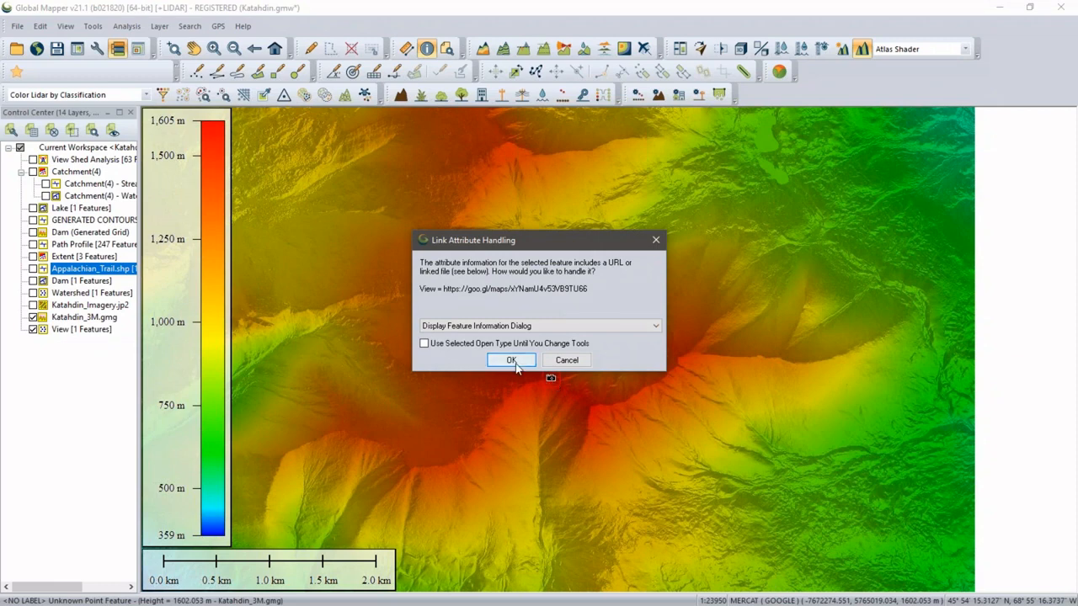
{"action": "left_click", "coordinate": [512, 328]}
{"action": "left_click", "coordinate": [516, 346]}
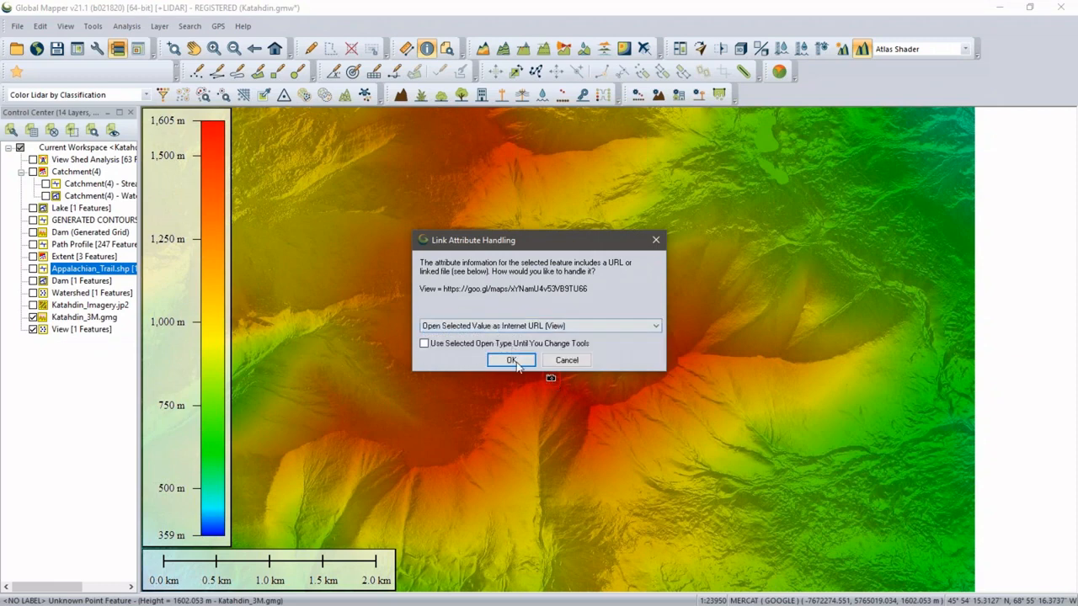
{"action": "left_click", "coordinate": [512, 361]}
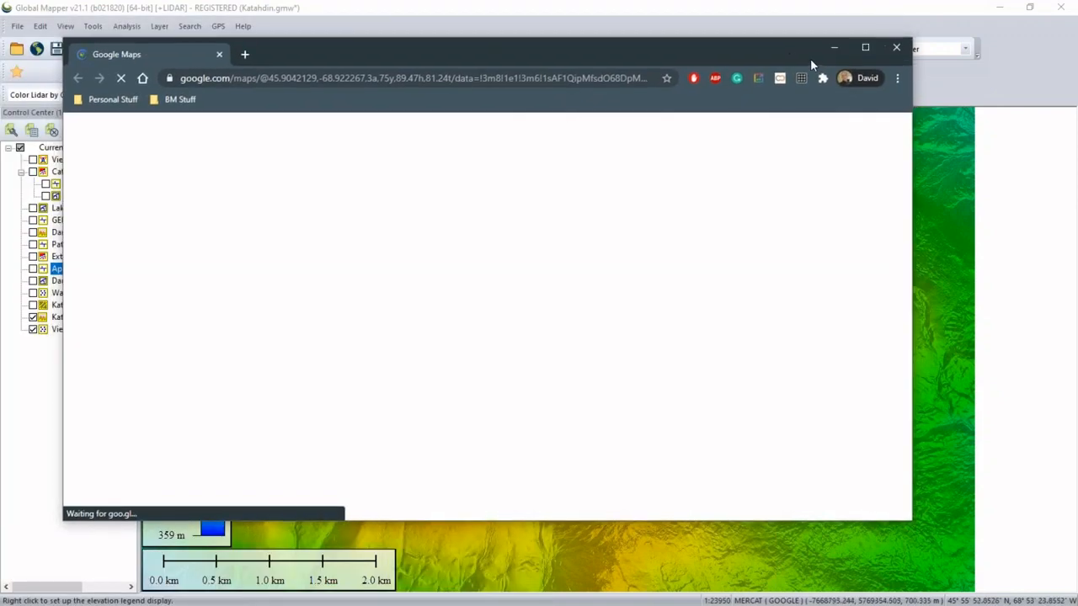
{"action": "left_click", "coordinate": [867, 48]}
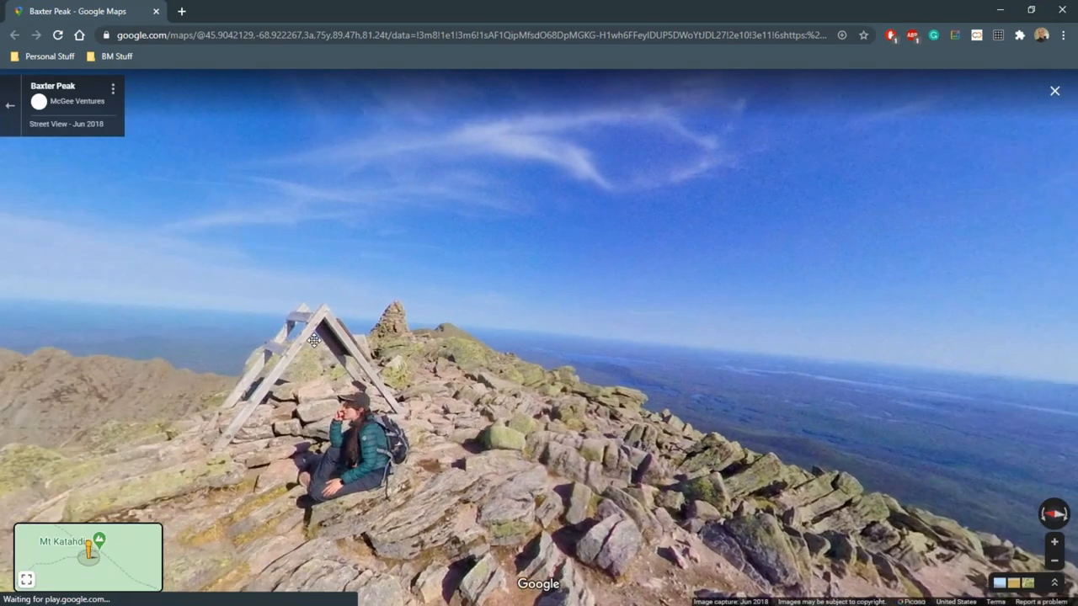
- Look around the Baxter Peak Street View panorama to examine the surrounding ridges, valleys and lowlands seen from the summit
{"action": "left_click_drag", "start_coordinate": [313, 340], "coordinate": [716, 350]}
{"action": "left_click_drag", "start_coordinate": [277, 364], "coordinate": [506, 358]}
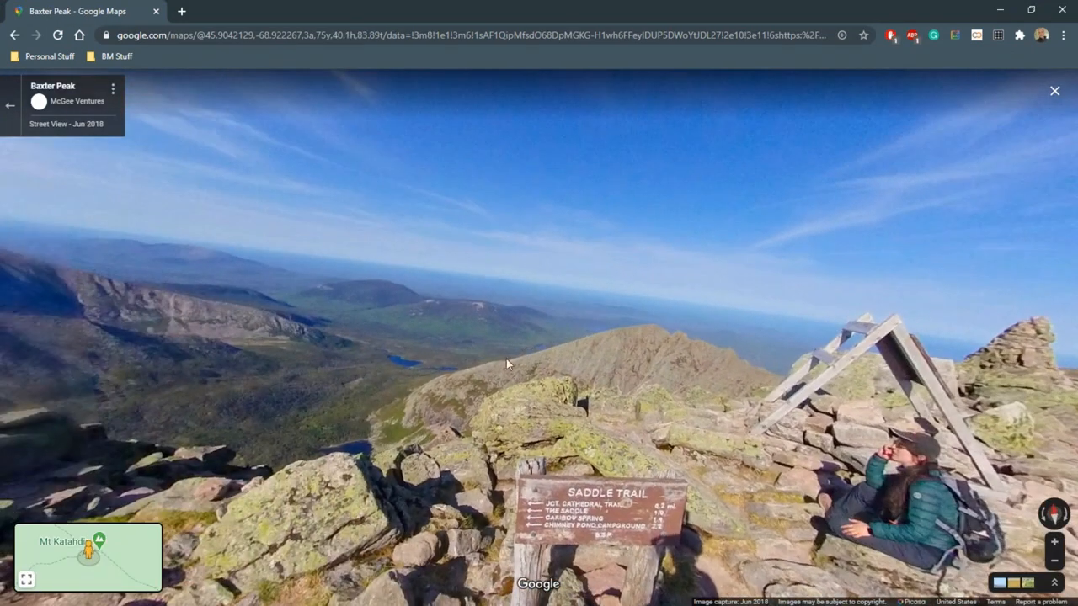
{"action": "left_click_drag", "start_coordinate": [324, 354], "coordinate": [502, 353]}
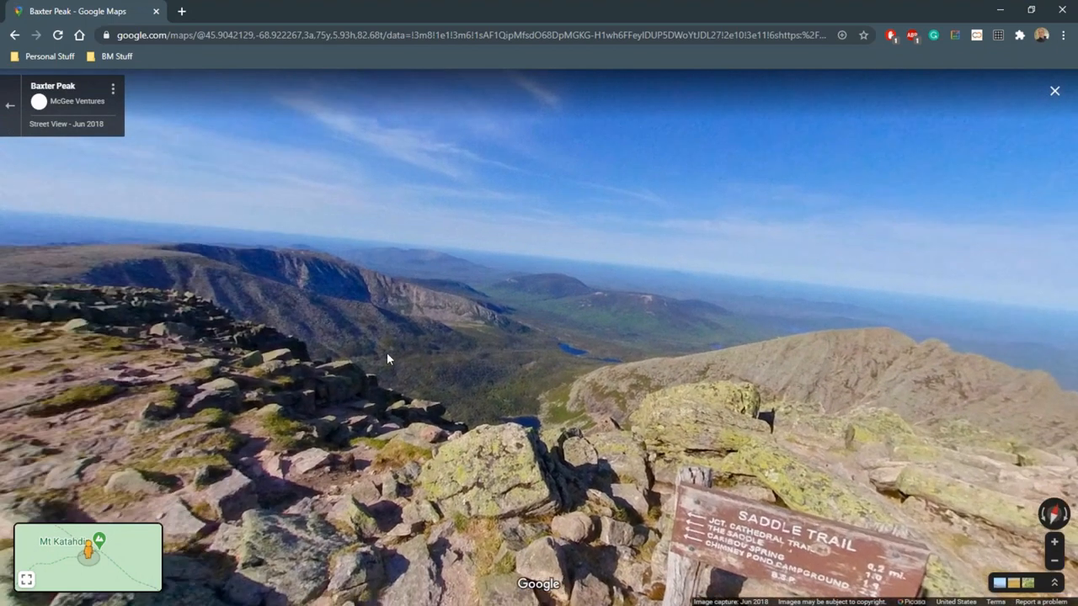
{"action": "left_click_drag", "start_coordinate": [277, 335], "coordinate": [585, 342]}
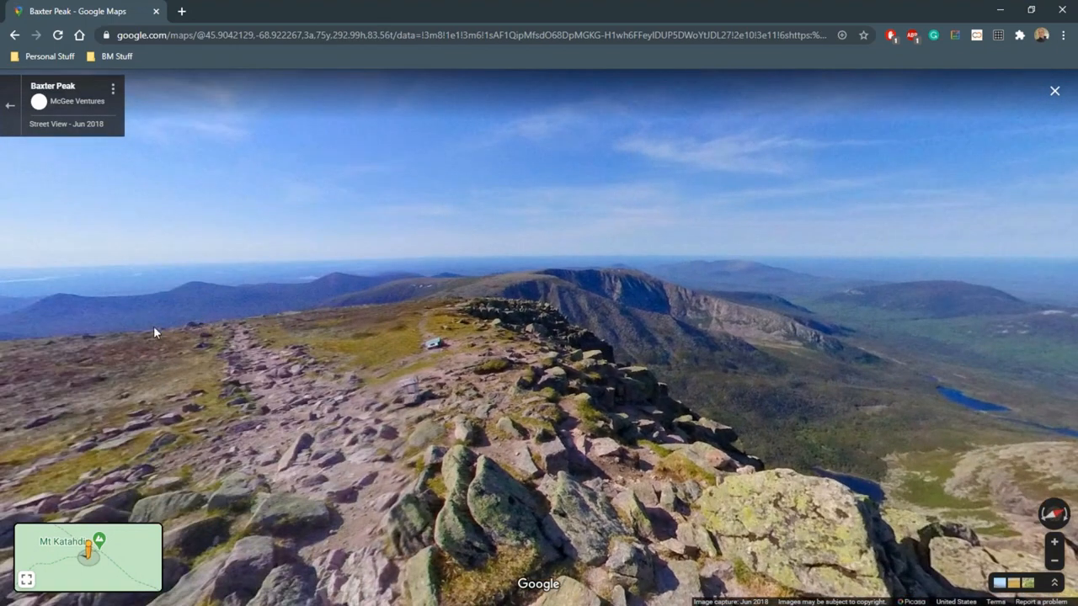
{"action": "left_click_drag", "start_coordinate": [153, 326], "coordinate": [260, 322]}
{"action": "left_click_drag", "start_coordinate": [195, 327], "coordinate": [515, 330]}
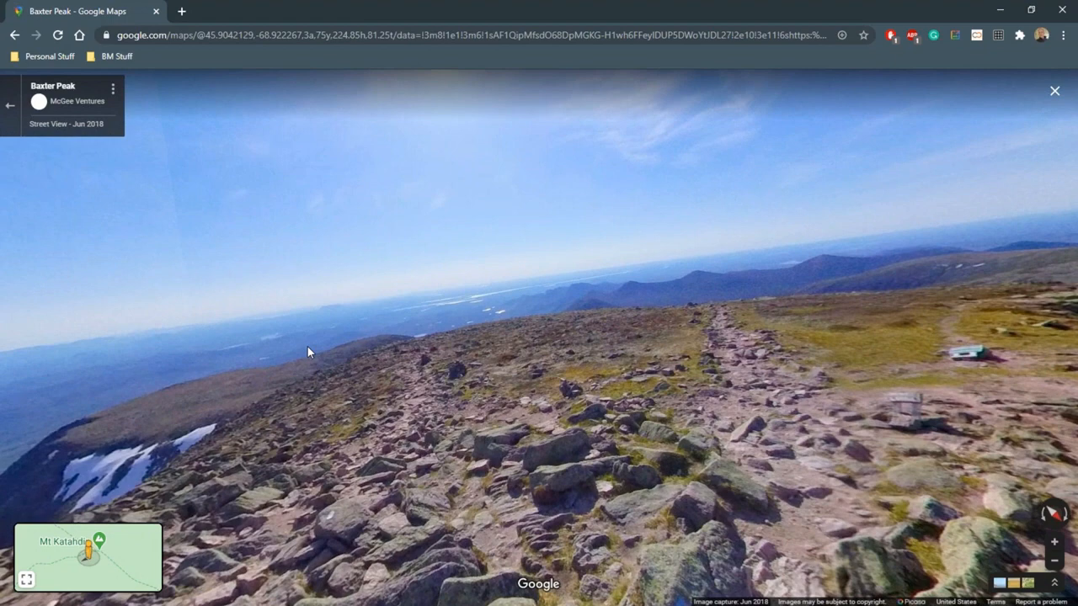
{"action": "left_click_drag", "start_coordinate": [167, 340], "coordinate": [225, 327]}
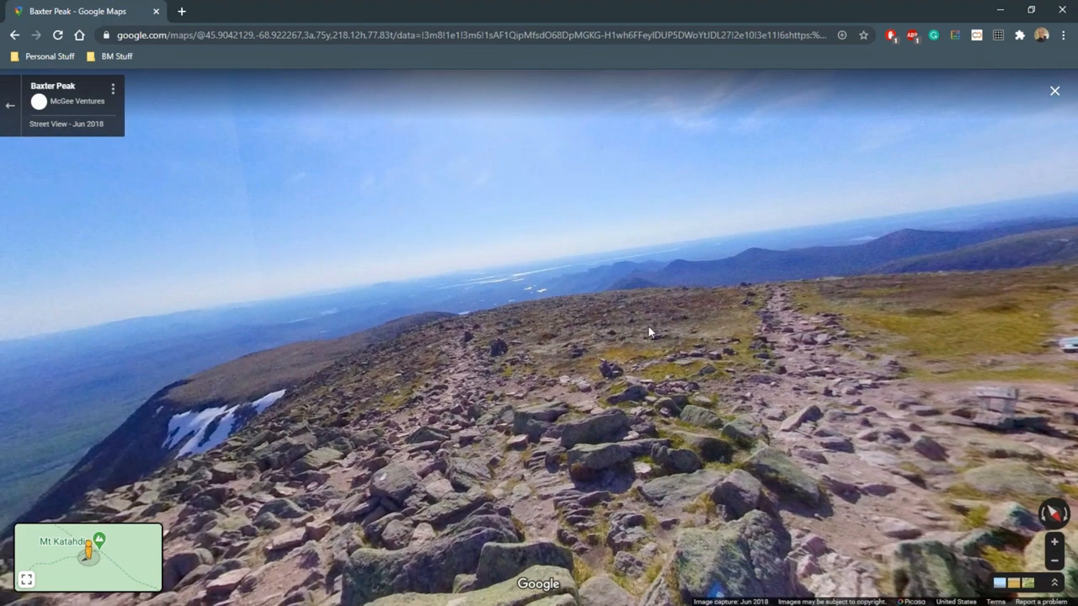
{"action": "left_click_drag", "start_coordinate": [259, 287], "coordinate": [288, 287]}
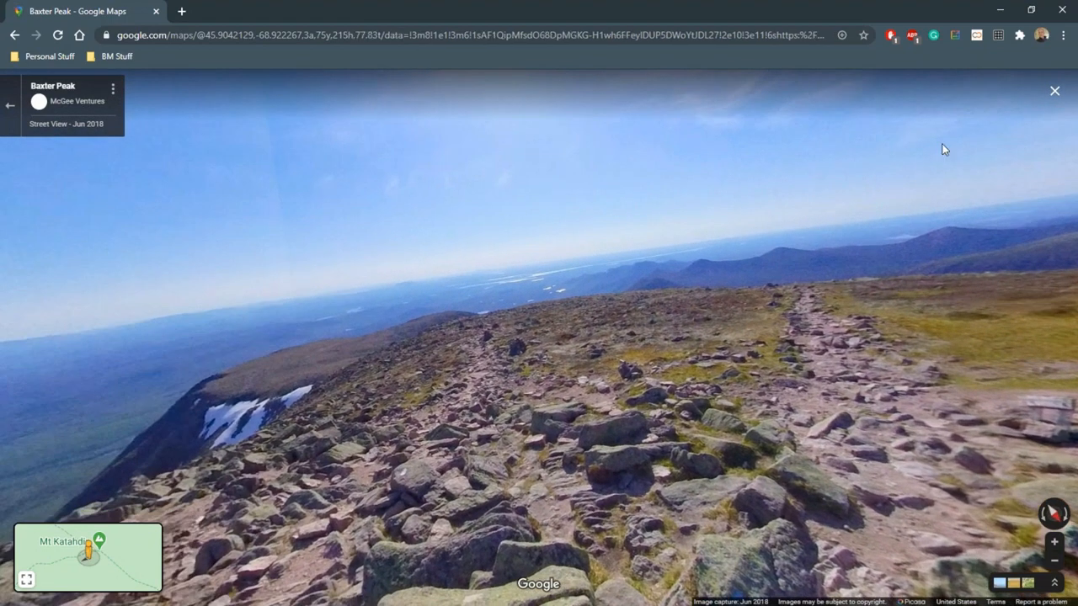